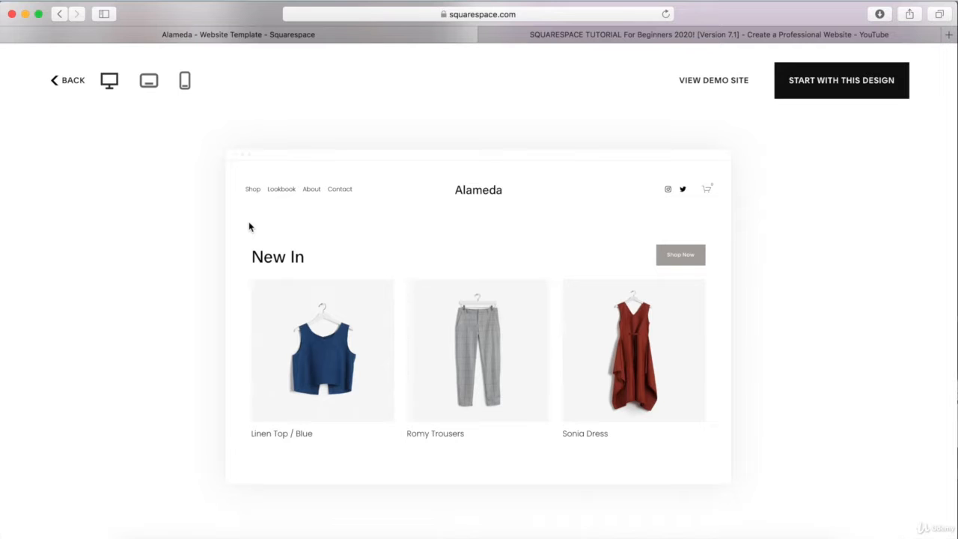
- Preview the Alameda template, and view the Bergen template in its tablet and mobile layouts
{"action": "scroll", "coordinate": [250, 227], "scroll_direction": "down", "scroll_amount": 5}
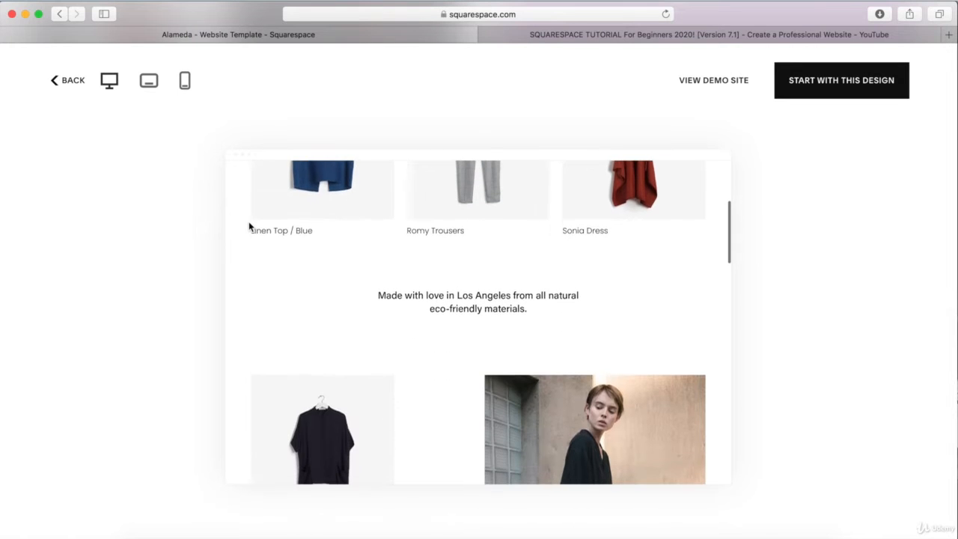
{"action": "scroll", "coordinate": [250, 227], "scroll_direction": "down", "scroll_amount": 10}
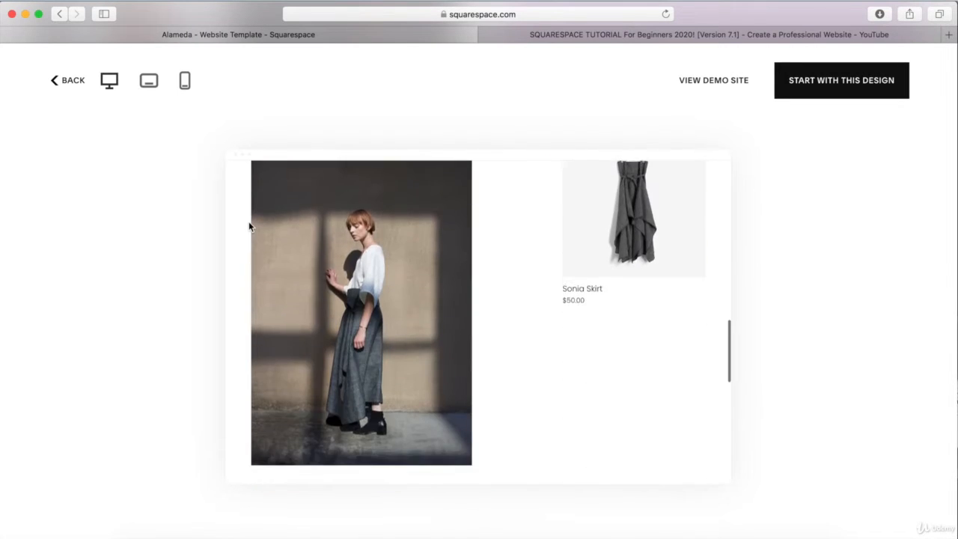
{"action": "scroll", "coordinate": [250, 227], "scroll_direction": "down", "scroll_amount": 5}
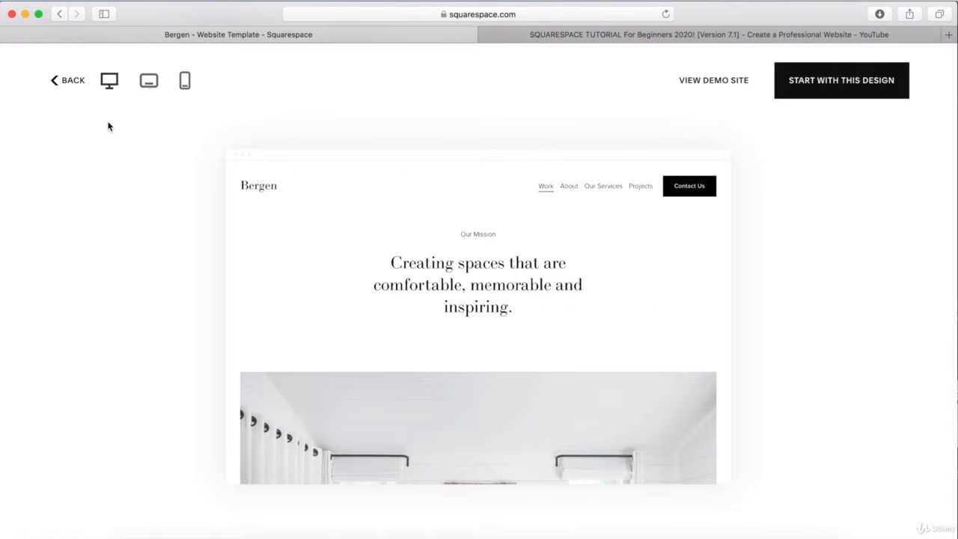
{"action": "left_click", "coordinate": [152, 83]}
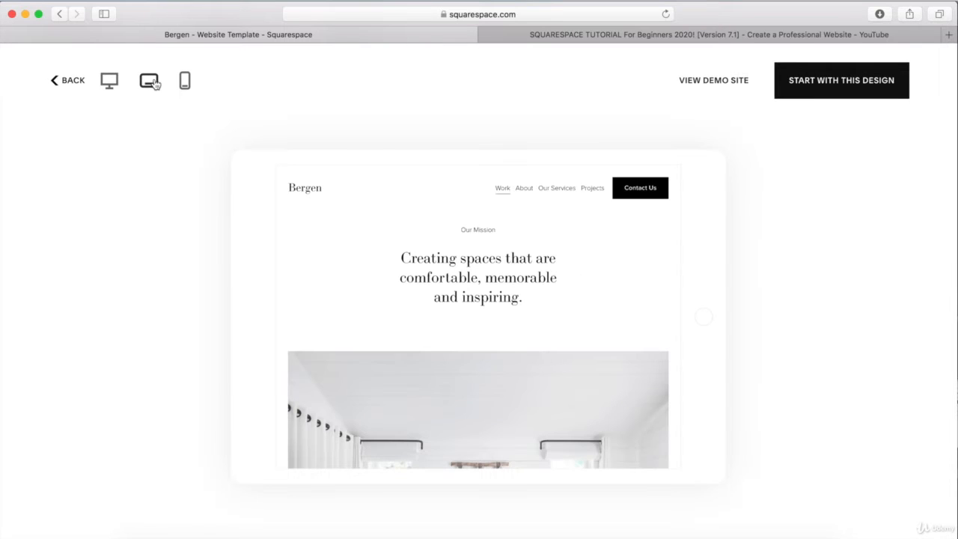
{"action": "left_click", "coordinate": [185, 81]}
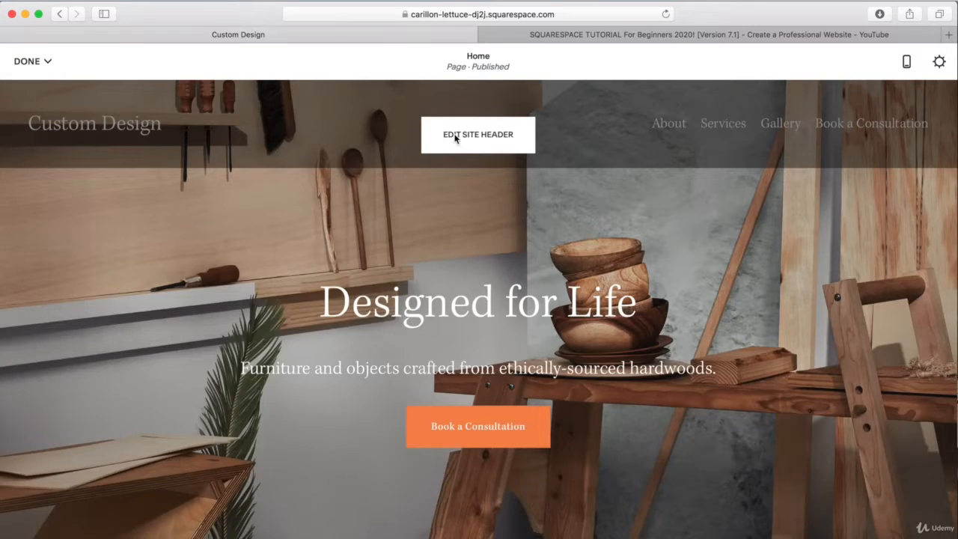
- Open the site header's Site Title & Logo settings, look over the logo options, and leave header editing
{"action": "left_click", "coordinate": [454, 137]}
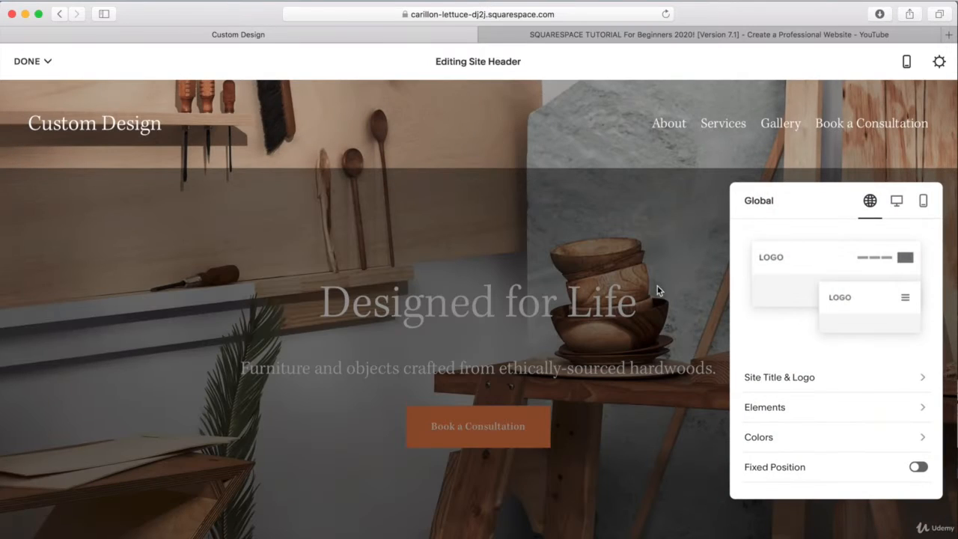
{"action": "left_click", "coordinate": [762, 376]}
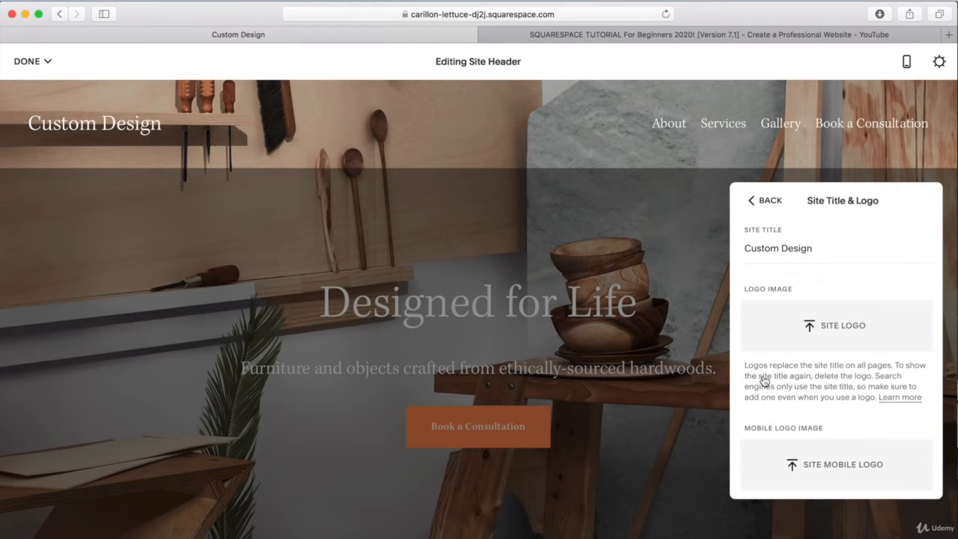
{"action": "scroll", "coordinate": [764, 381], "scroll_direction": "down", "scroll_amount": 2}
{"action": "scroll", "coordinate": [764, 381], "scroll_direction": "up", "scroll_amount": 2}
{"action": "left_click", "coordinate": [604, 302]}
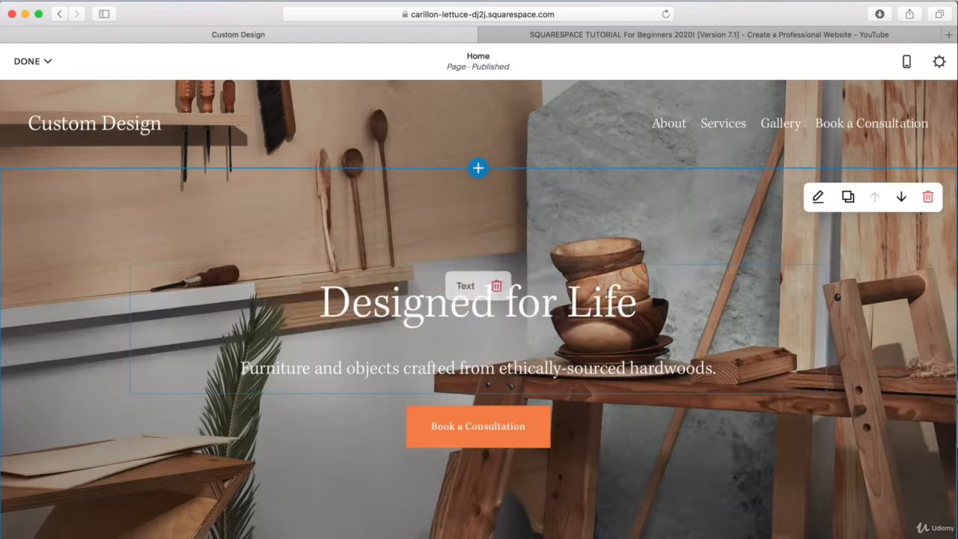
- Replace the homepage banner heading with "Build Anything You Like!"
{"action": "left_click", "coordinate": [605, 303]}
{"action": "key", "text": "super+a"}
{"action": "type", "text": "Build Anyth"}
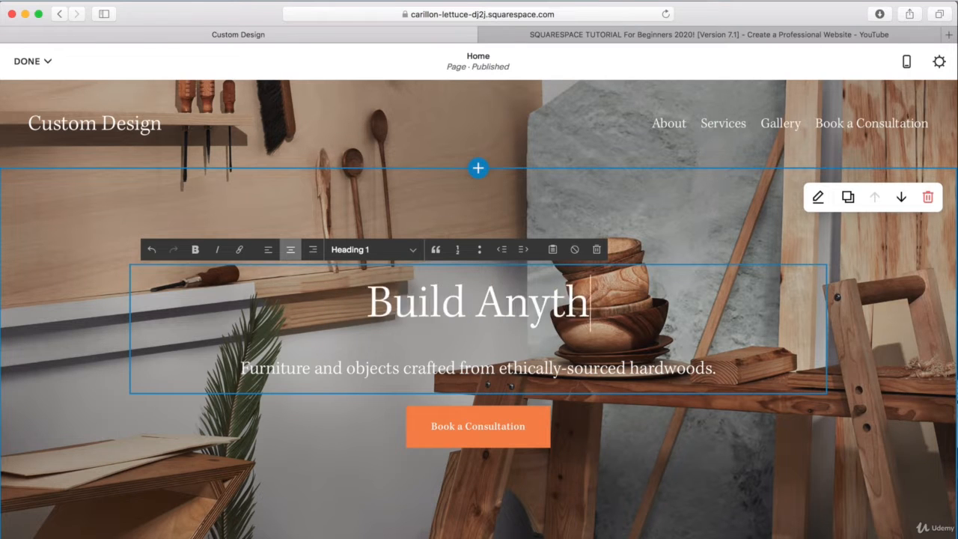
{"action": "type", "text": "ing You Like!"}
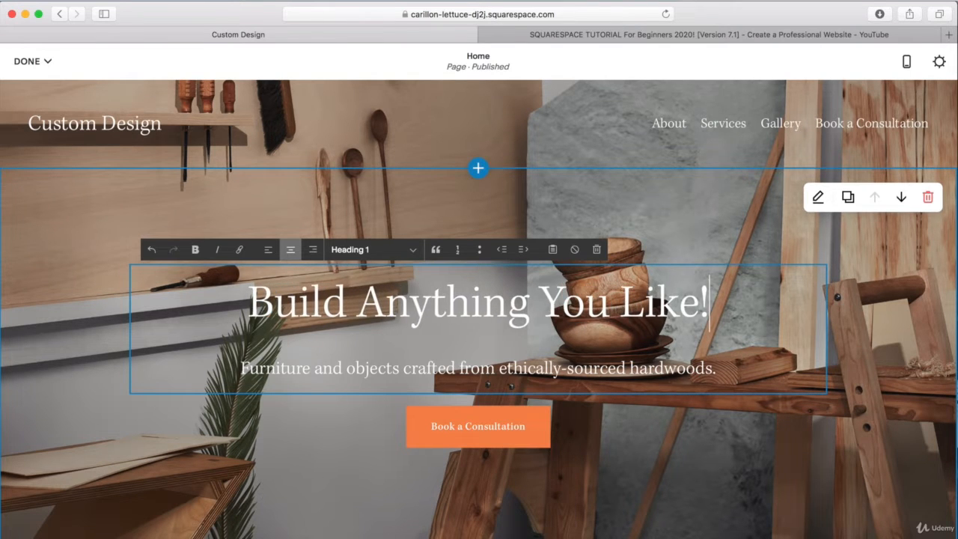
- Open the content block choices in the "Generations of Exceptional Craftsmanship" section and look through them
{"action": "scroll", "coordinate": [479, 309], "scroll_direction": "down", "scroll_amount": 6}
{"action": "left_click", "coordinate": [478, 111]}
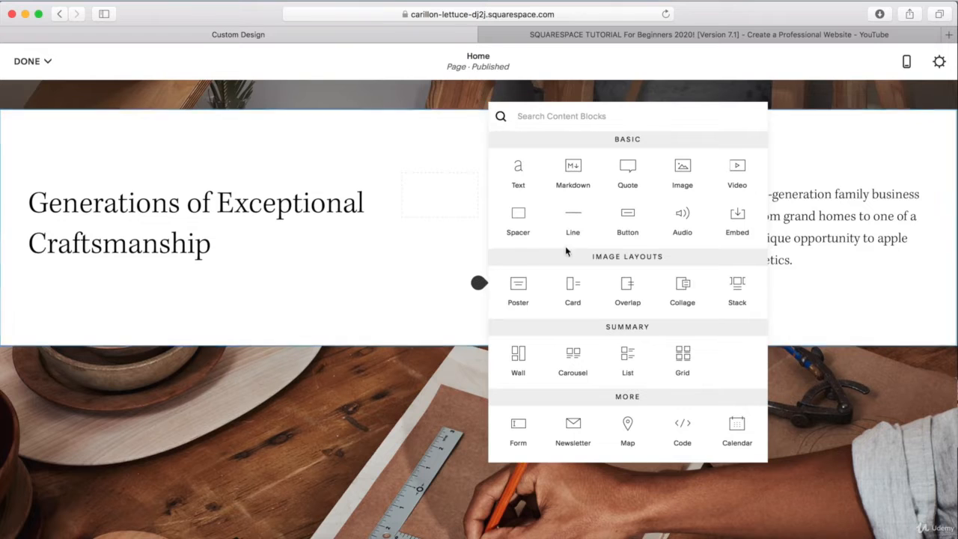
{"action": "scroll", "coordinate": [573, 250], "scroll_direction": "down", "scroll_amount": 10}
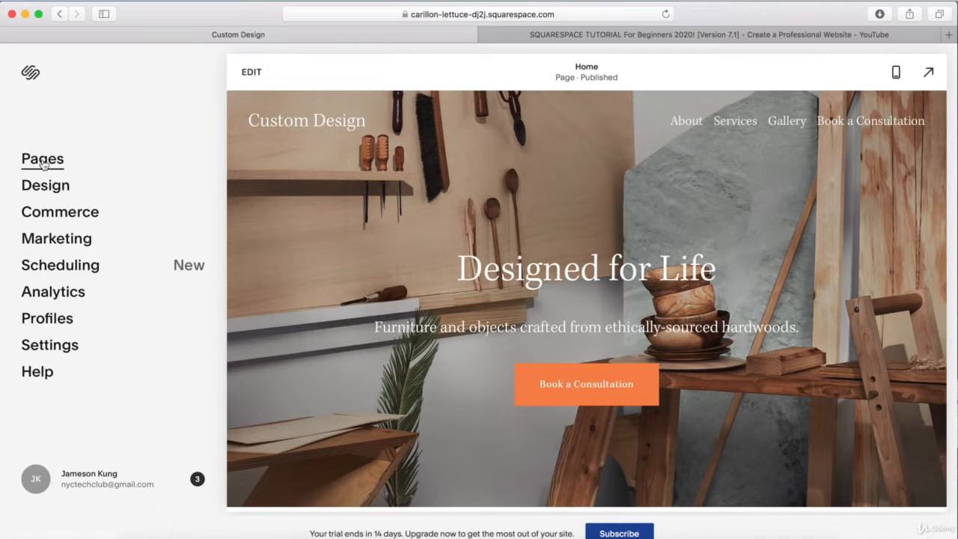
- View the site's Pages list and open the color palette for editing
{"action": "left_click", "coordinate": [43, 161]}
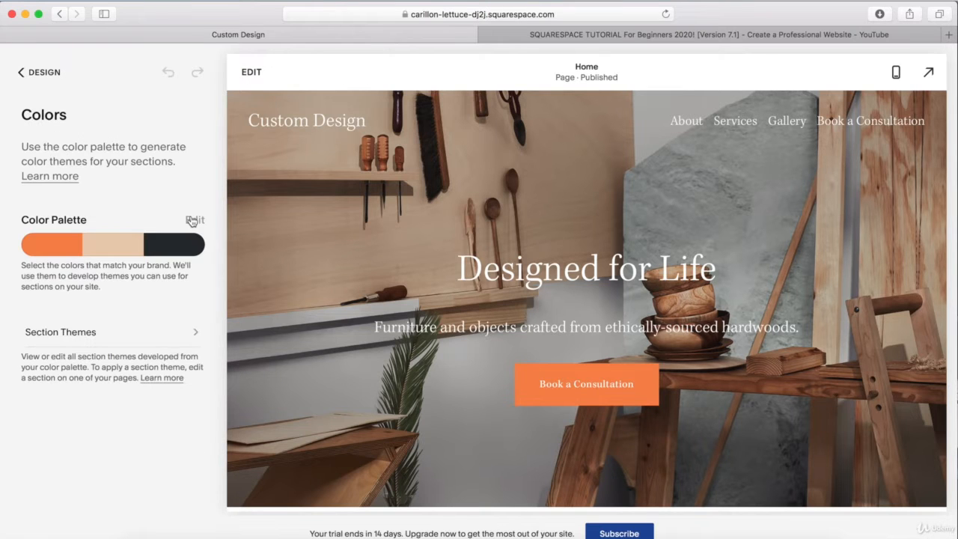
{"action": "left_click", "coordinate": [193, 220]}
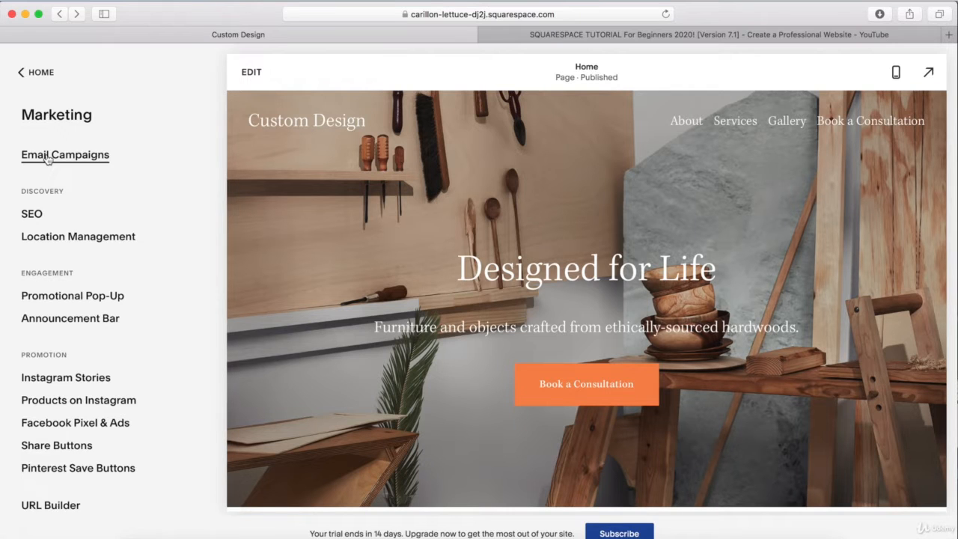
- Open Email Campaigns and read through the SEO checklist help article
{"action": "left_click", "coordinate": [47, 158]}
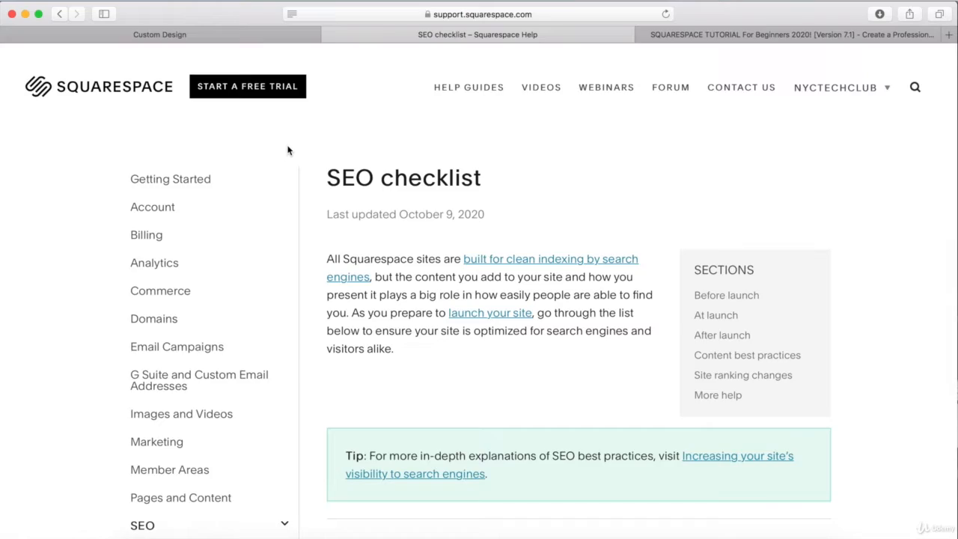
{"action": "scroll", "coordinate": [287, 150], "scroll_direction": "down", "scroll_amount": 15}
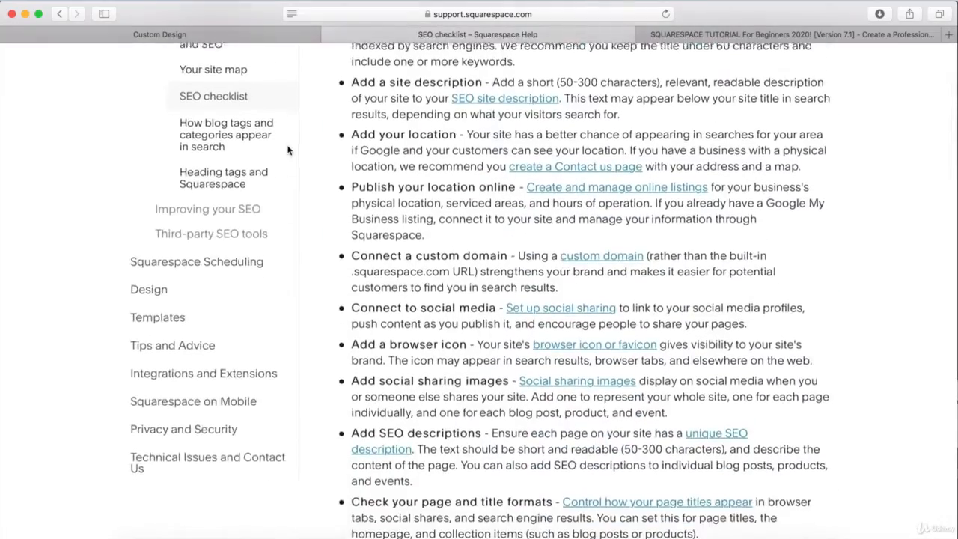
{"action": "scroll", "coordinate": [288, 150], "scroll_direction": "down", "scroll_amount": 10}
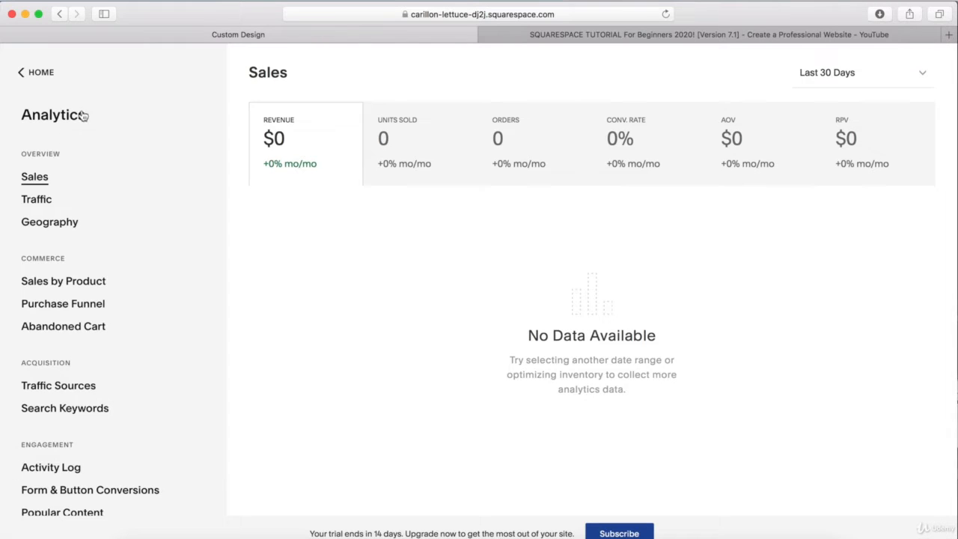
- View the Traffic, Geography and Search Keywords reports in the site analytics
{"action": "left_click", "coordinate": [39, 199]}
{"action": "left_click", "coordinate": [39, 222]}
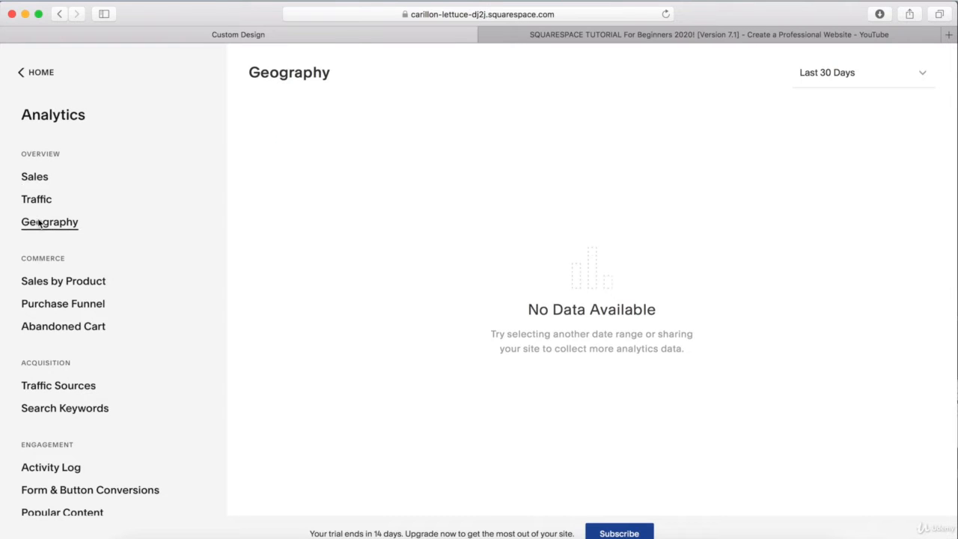
{"action": "left_click", "coordinate": [32, 407]}
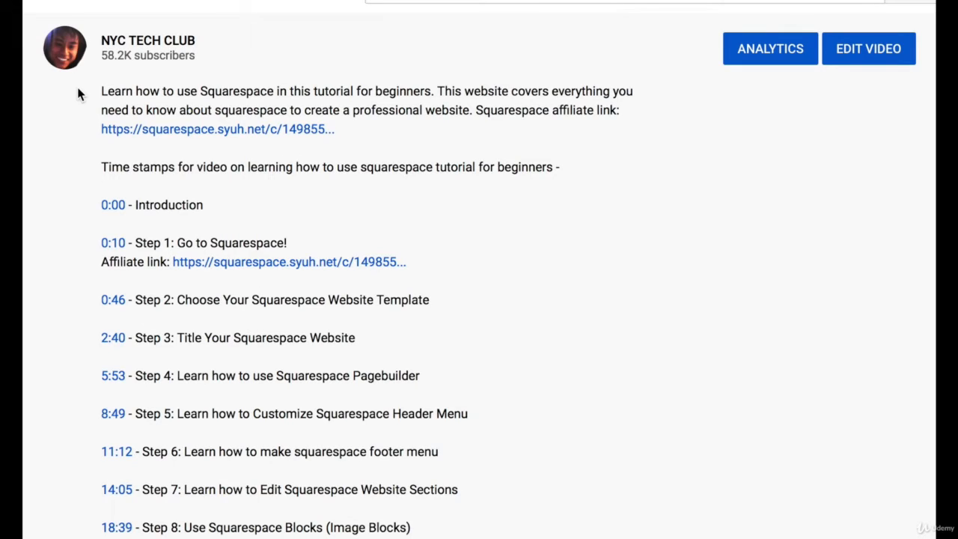
- Read through the list of time-stamped steps in the YouTube tutorial's video description
{"action": "scroll", "coordinate": [77, 93], "scroll_direction": "down", "scroll_amount": 7}
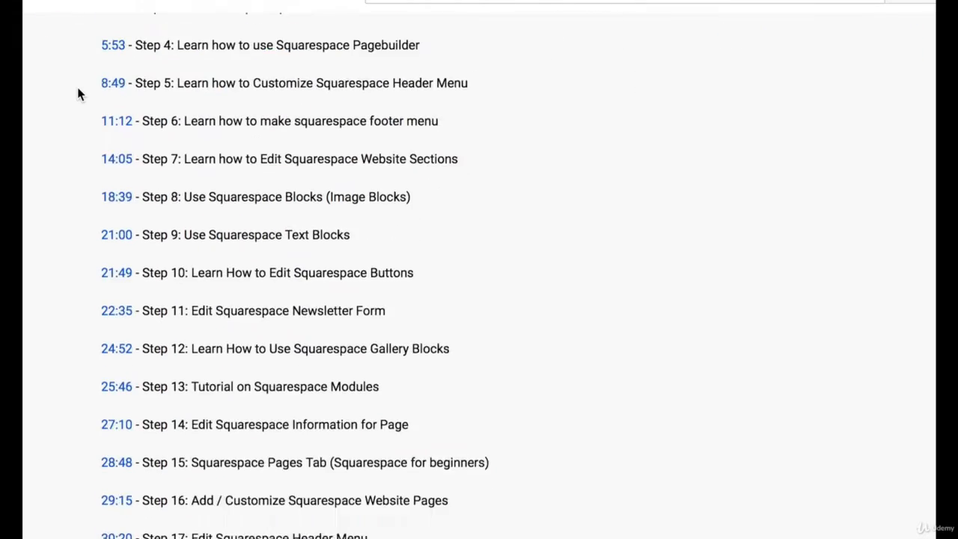
{"action": "scroll", "coordinate": [78, 94], "scroll_direction": "down", "scroll_amount": 8}
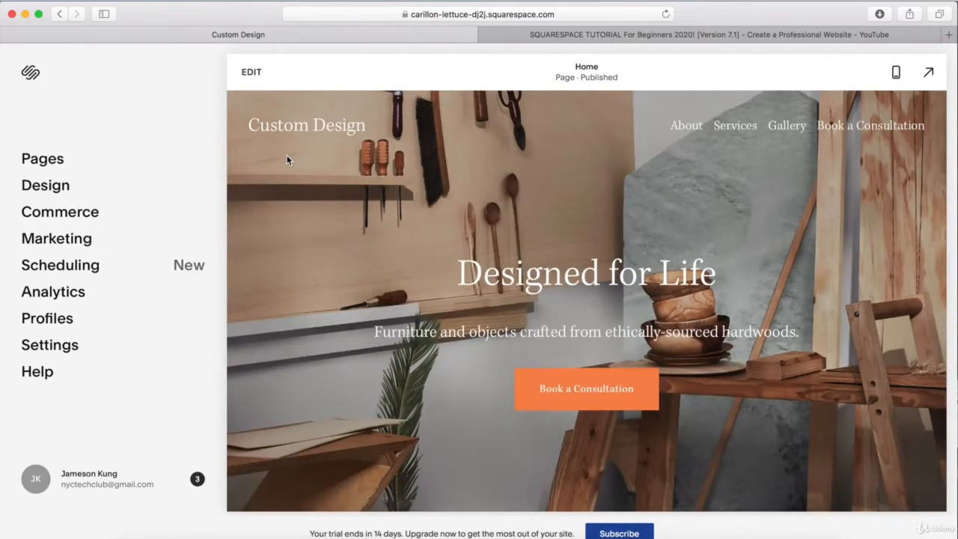
- Look over the Custom Design homepage preview down to the Book a Consultation section and return to its beginning
{"action": "scroll", "coordinate": [286, 156], "scroll_direction": "down", "scroll_amount": 10}
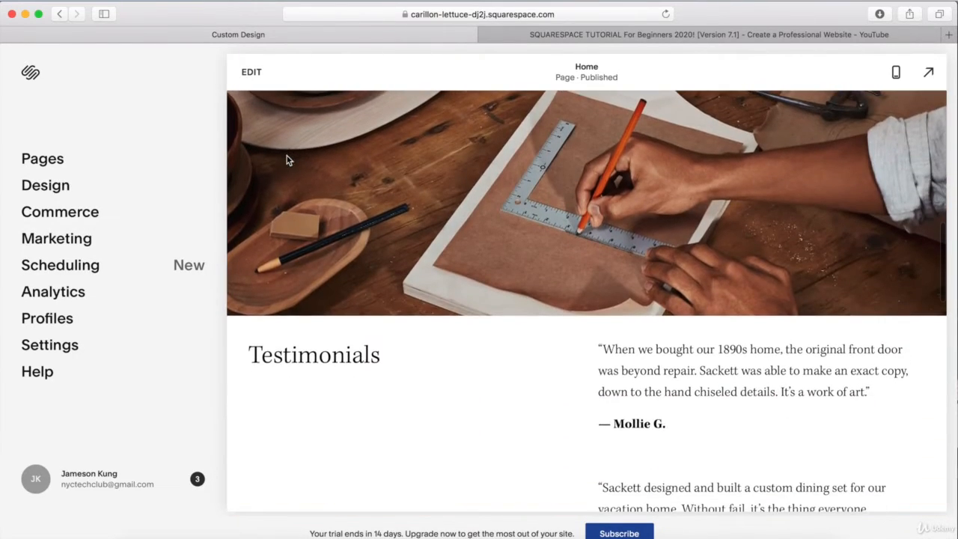
{"action": "scroll", "coordinate": [286, 156], "scroll_direction": "down", "scroll_amount": 15}
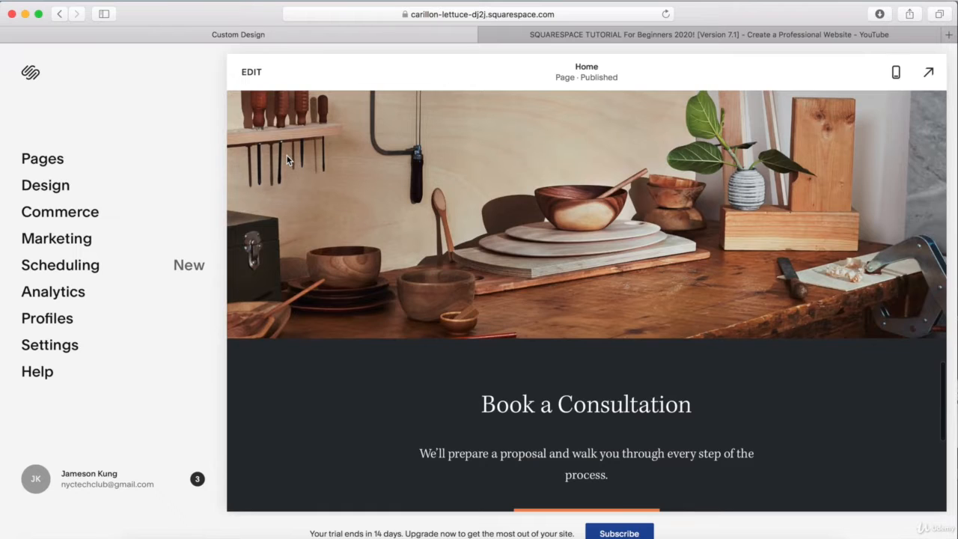
{"action": "scroll", "coordinate": [287, 159], "scroll_direction": "down", "scroll_amount": 5}
{"action": "scroll", "coordinate": [287, 158], "scroll_direction": "up", "scroll_amount": 7}
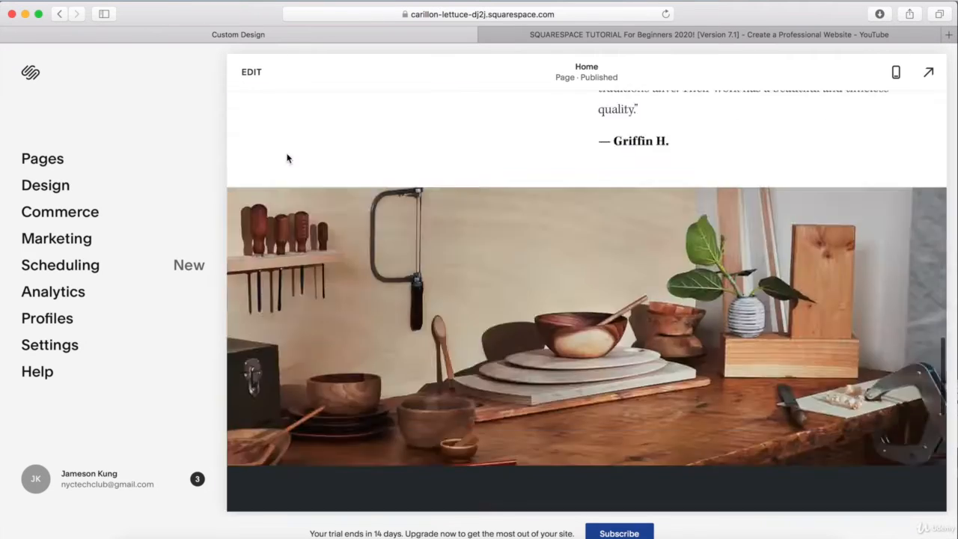
{"action": "scroll", "coordinate": [286, 157], "scroll_direction": "up", "scroll_amount": 15}
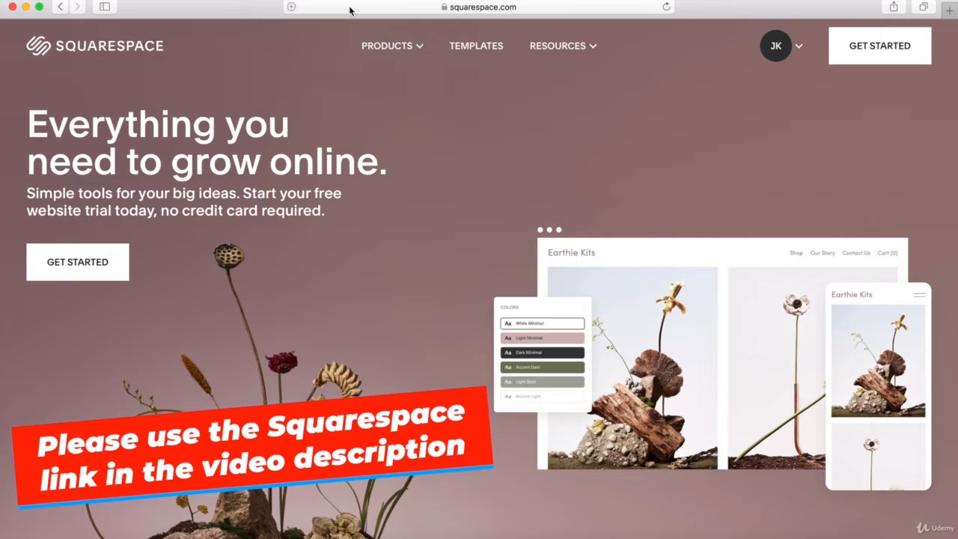
- Look through the Squarespace homepage's feature sections and customer stories, and return to its beginning
{"action": "scroll", "coordinate": [306, 78], "scroll_direction": "down", "scroll_amount": 10}
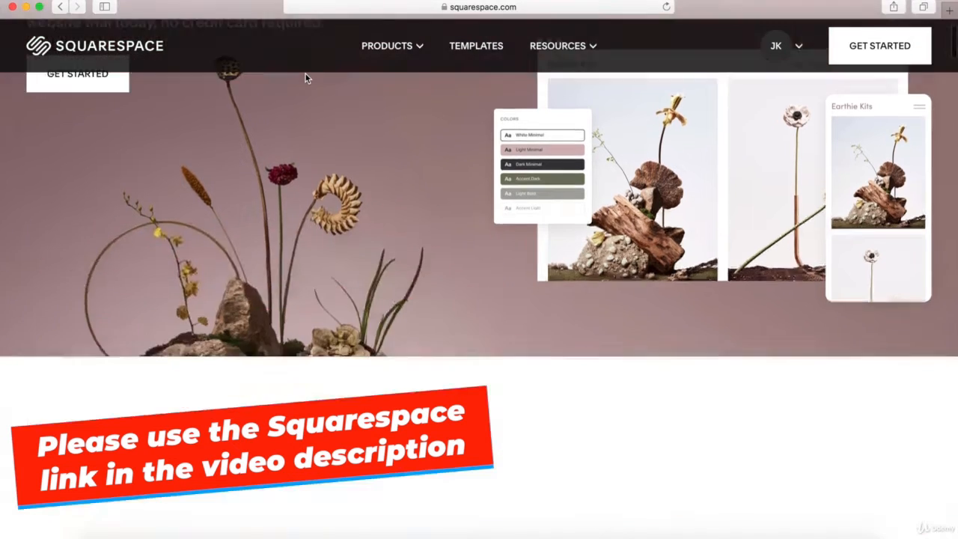
{"action": "scroll", "coordinate": [306, 78], "scroll_direction": "down", "scroll_amount": 10}
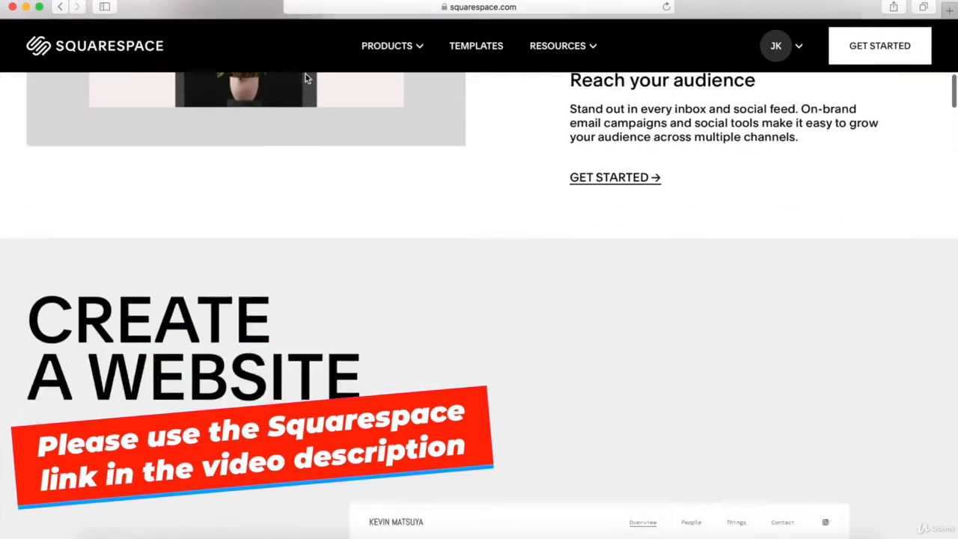
{"action": "scroll", "coordinate": [305, 77], "scroll_direction": "down", "scroll_amount": 10}
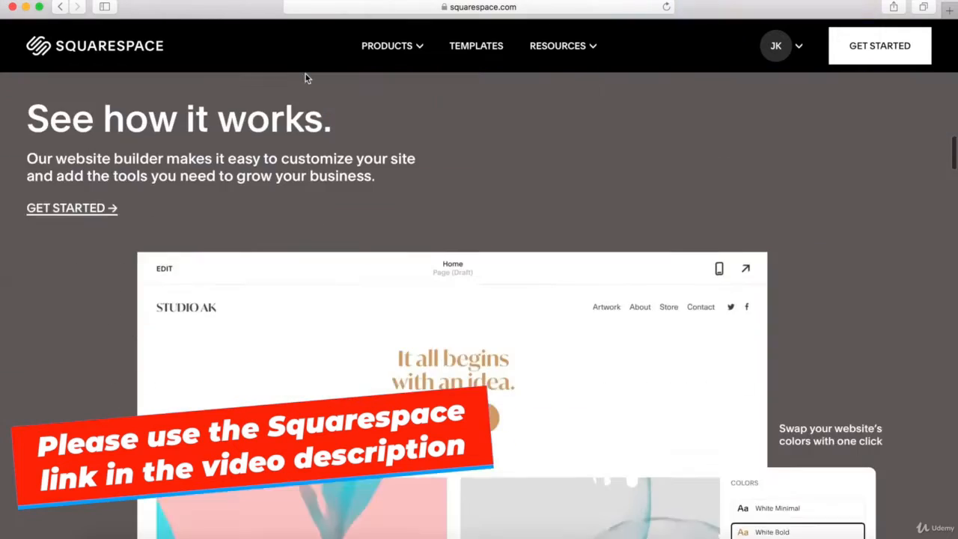
{"action": "scroll", "coordinate": [306, 78], "scroll_direction": "down", "scroll_amount": 10}
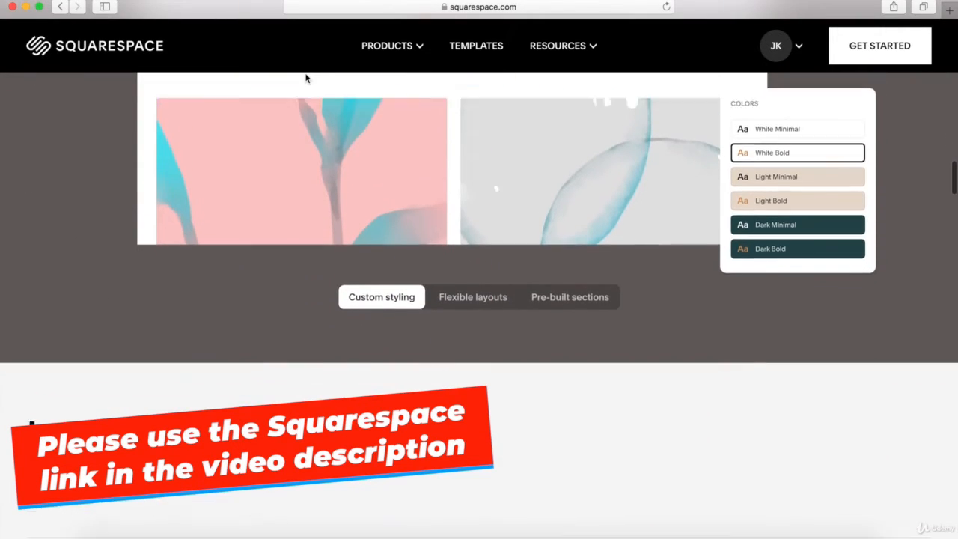
{"action": "scroll", "coordinate": [306, 78], "scroll_direction": "down", "scroll_amount": 10}
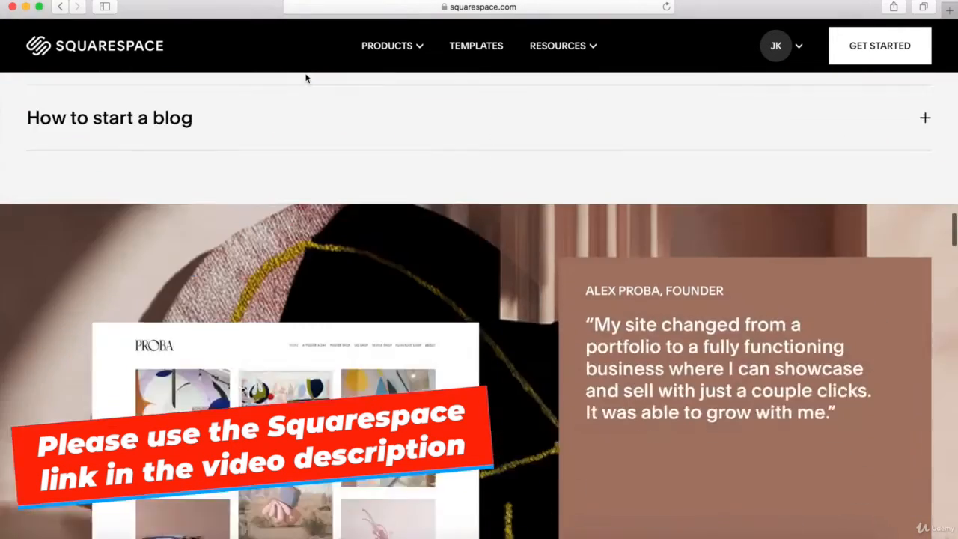
{"action": "scroll", "coordinate": [305, 78], "scroll_direction": "up", "scroll_amount": 15}
{"action": "scroll", "coordinate": [305, 78], "scroll_direction": "up", "scroll_amount": 20}
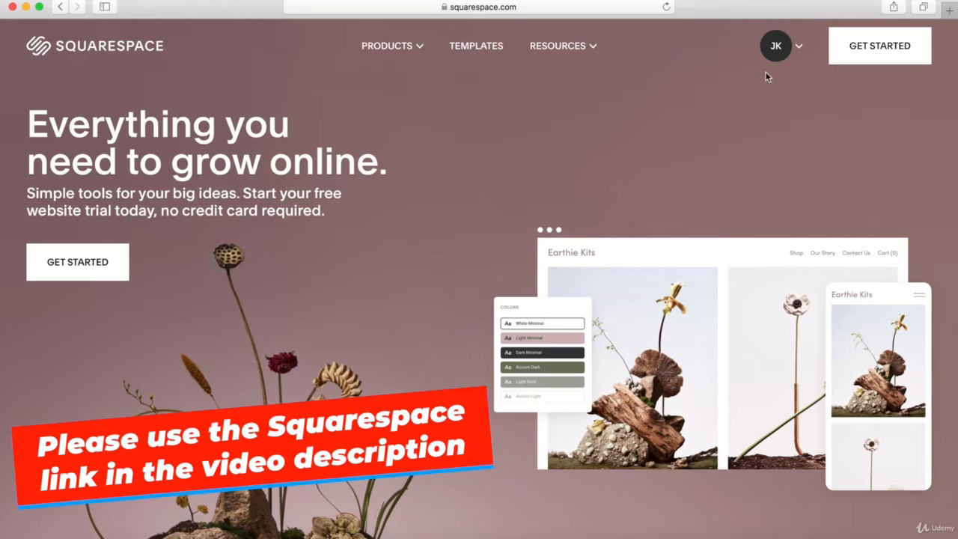
- Get started with a new website and browse the Popular Designs templates
{"action": "mouse_move", "coordinate": [788, 60]}
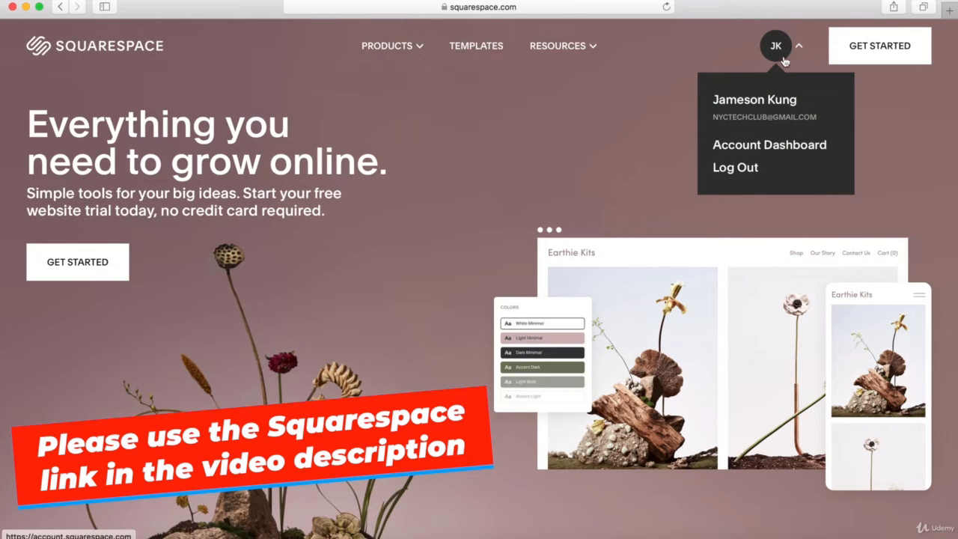
{"action": "left_click", "coordinate": [80, 268]}
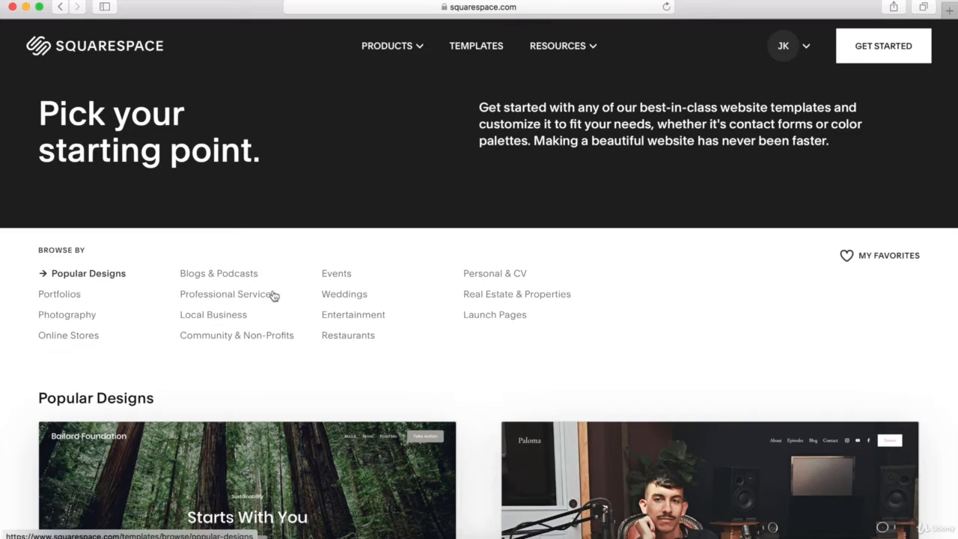
{"action": "scroll", "coordinate": [482, 409], "scroll_direction": "down", "scroll_amount": 1}
{"action": "scroll", "coordinate": [482, 408], "scroll_direction": "down", "scroll_amount": 10}
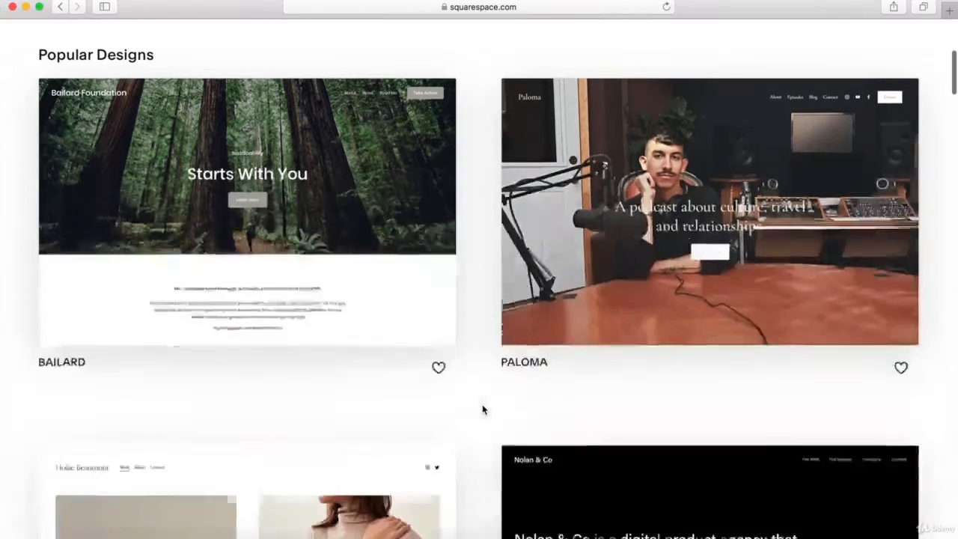
{"action": "scroll", "coordinate": [482, 410], "scroll_direction": "down", "scroll_amount": 2}
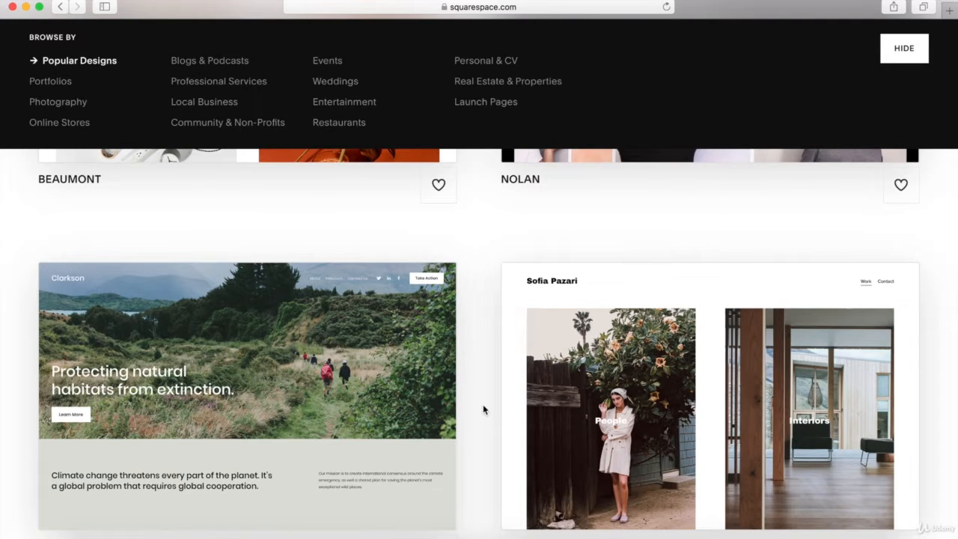
- Preview the Pazari template, looking over its Work page and its Contact page
{"action": "mouse_move", "coordinate": [600, 415]}
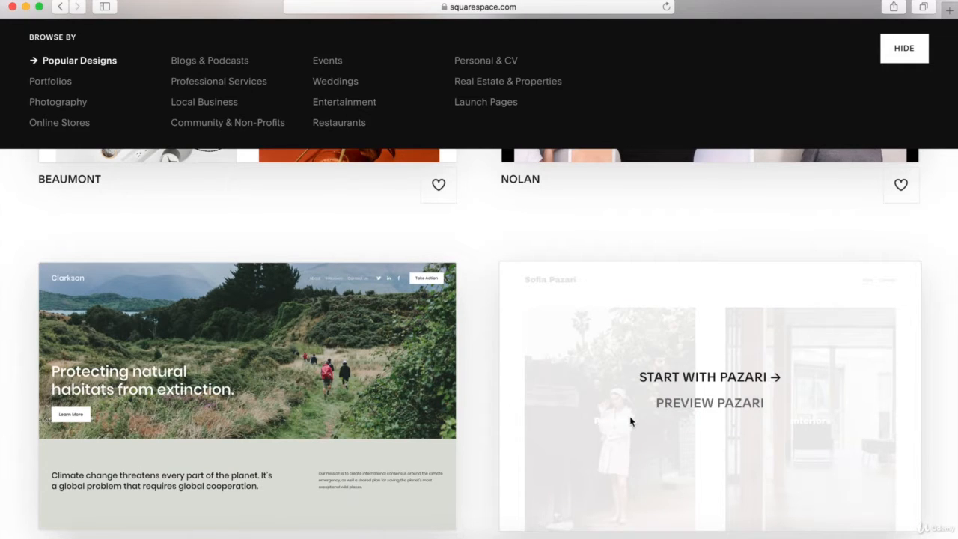
{"action": "left_click", "coordinate": [699, 405]}
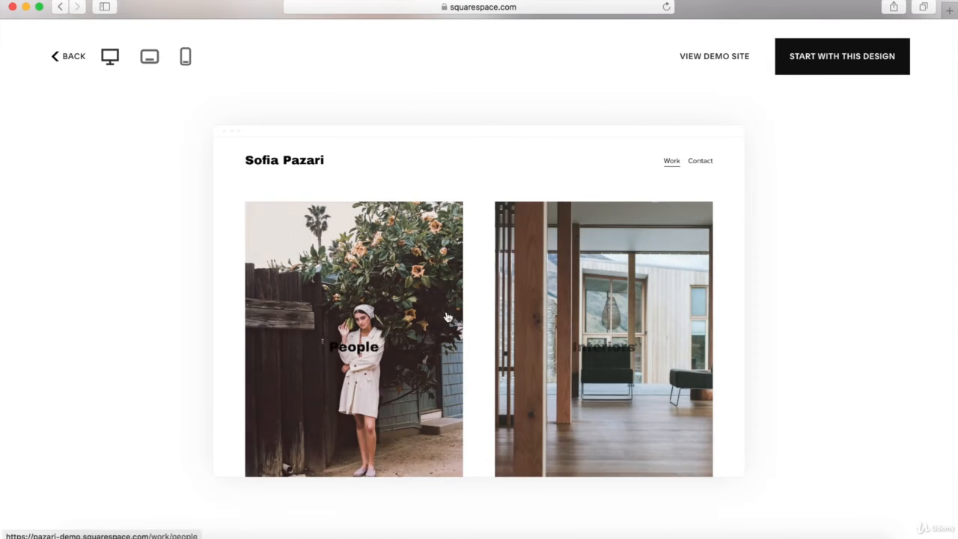
{"action": "scroll", "coordinate": [472, 267], "scroll_direction": "down", "scroll_amount": 5}
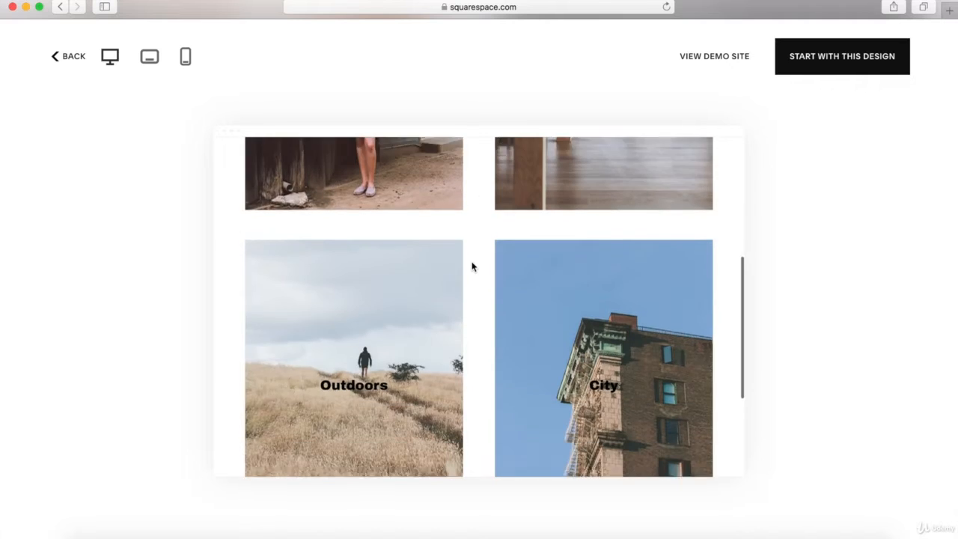
{"action": "scroll", "coordinate": [472, 267], "scroll_direction": "up", "scroll_amount": 5}
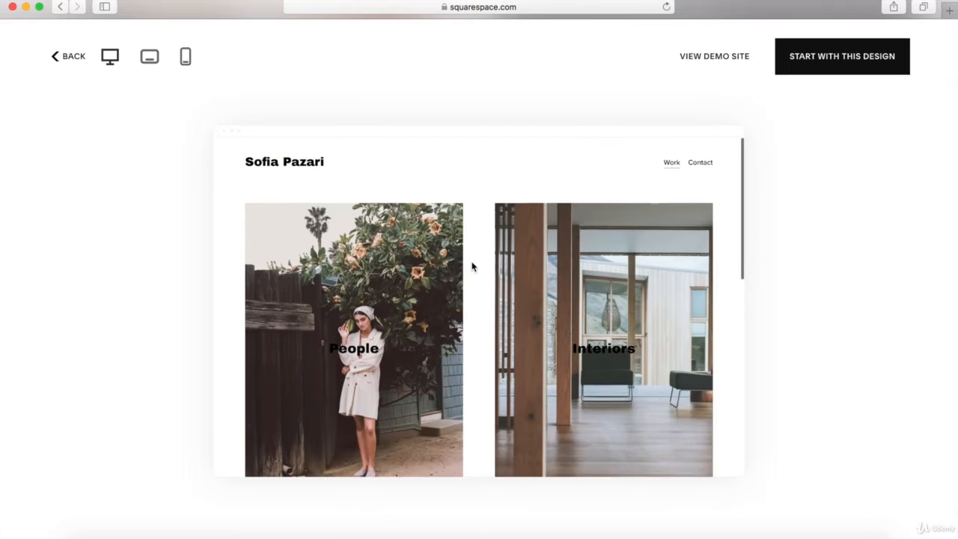
{"action": "left_click", "coordinate": [700, 162]}
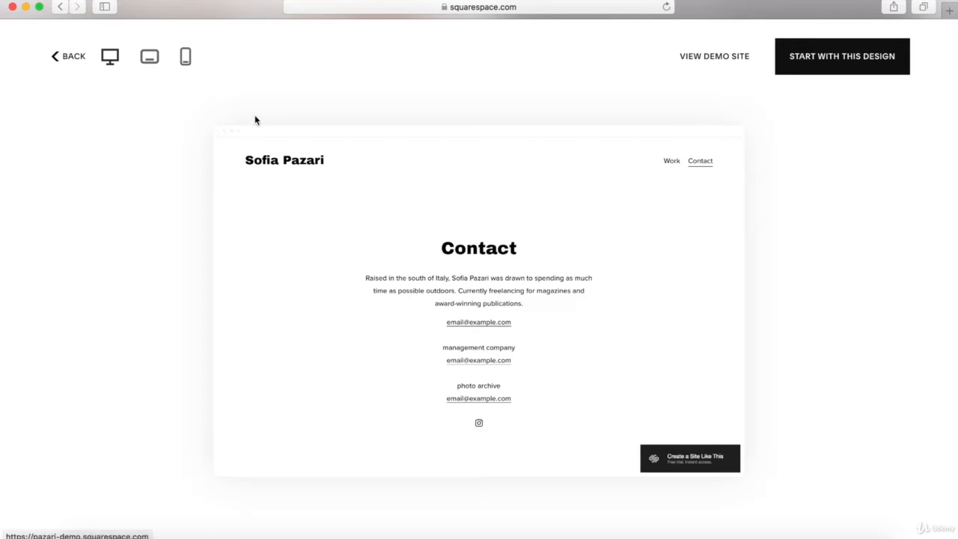
- Check the Pazari Contact page in the tablet and mobile previews, and return to the desktop preview
{"action": "left_click", "coordinate": [149, 60]}
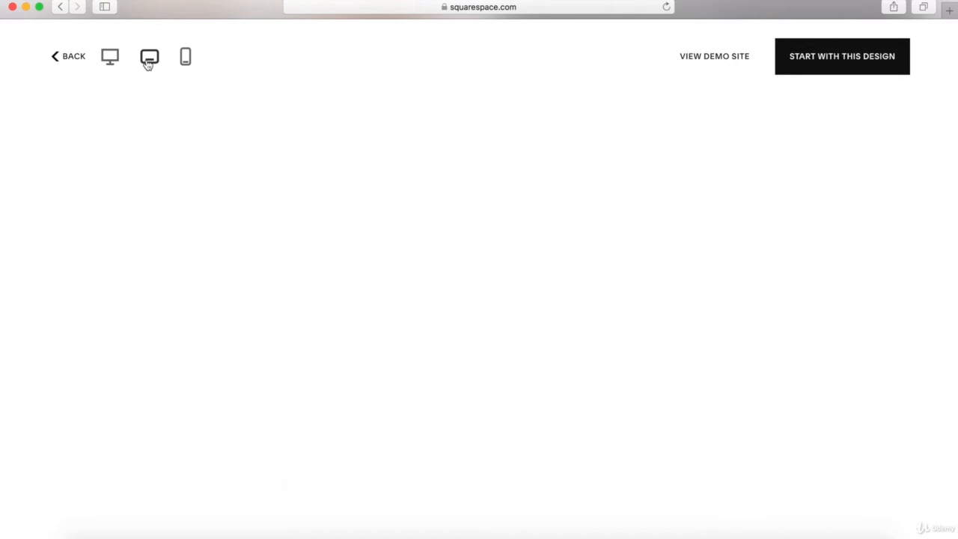
{"action": "left_click", "coordinate": [186, 61]}
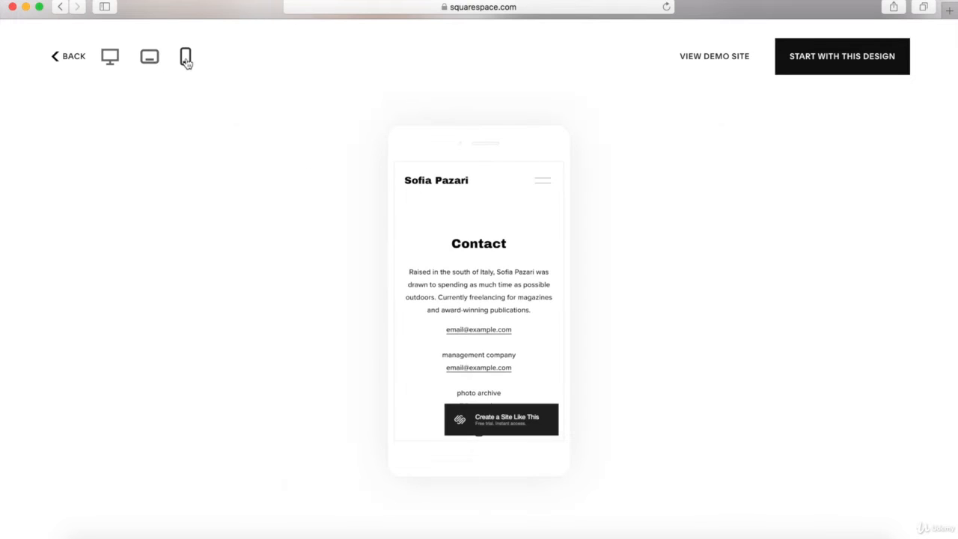
{"action": "left_click", "coordinate": [110, 58]}
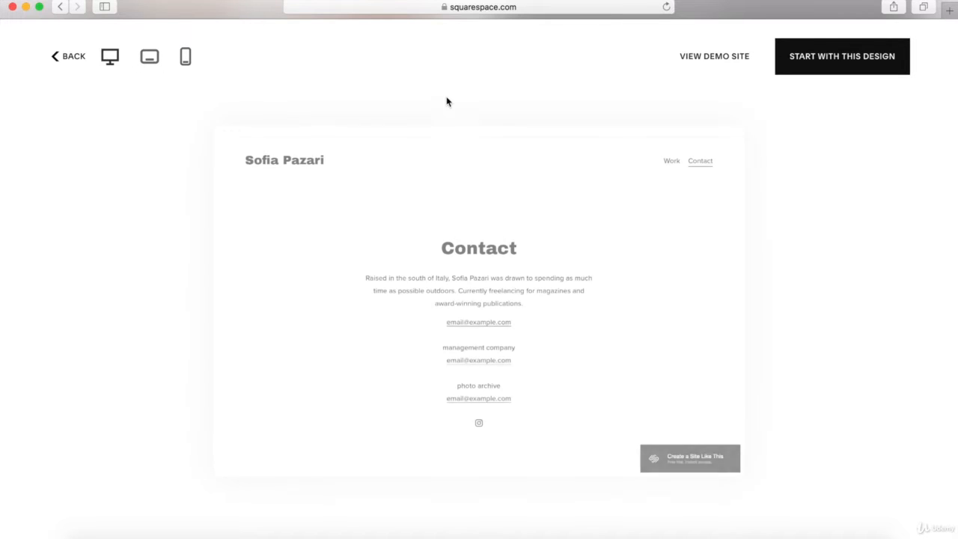
- View the full-size Pazari demo site in its own tab, look down its Work page, and return to the template preview
{"action": "left_click", "coordinate": [714, 64]}
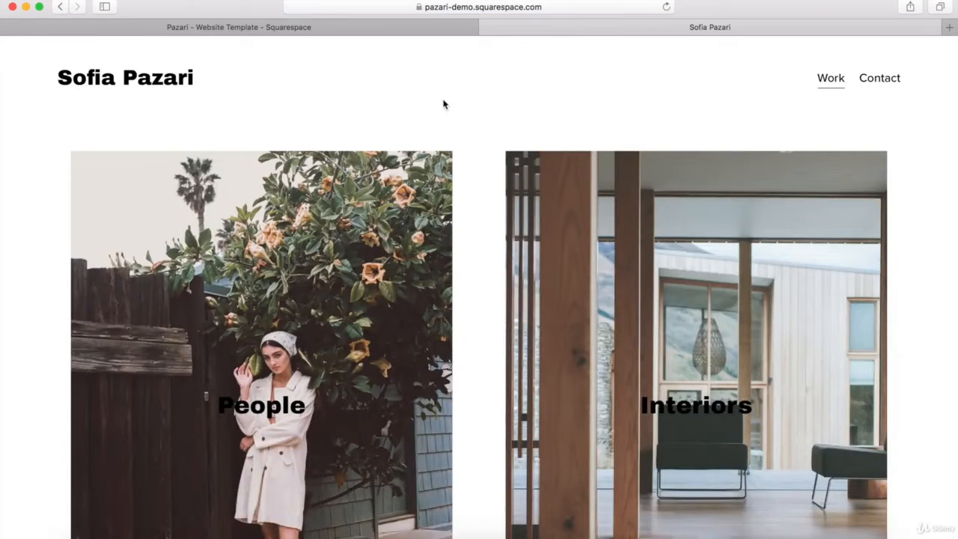
{"action": "scroll", "coordinate": [487, 146], "scroll_direction": "down", "scroll_amount": 10}
{"action": "scroll", "coordinate": [487, 146], "scroll_direction": "up", "scroll_amount": 10}
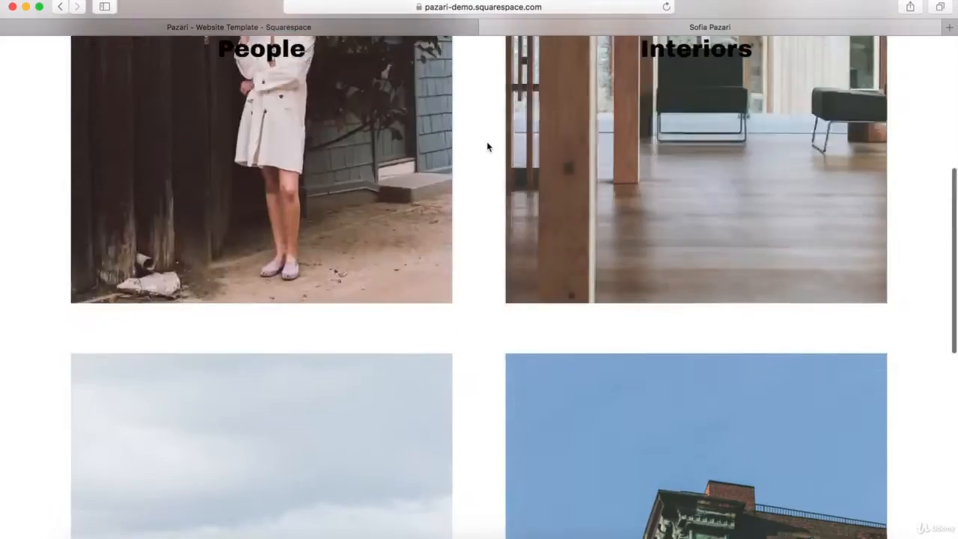
{"action": "left_click", "coordinate": [487, 30]}
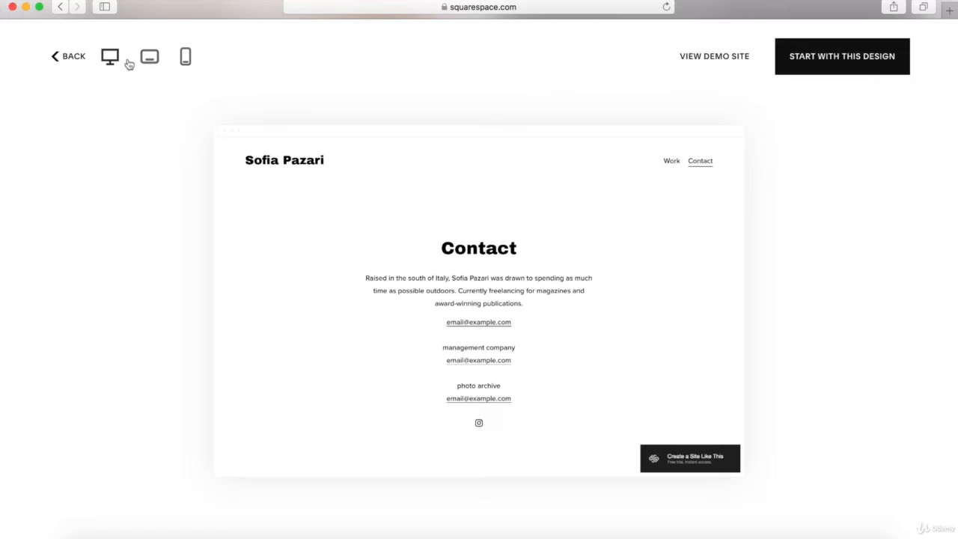
- Return to the template gallery and browse the Professional Services templates down to Almar and Sackett
{"action": "left_click", "coordinate": [75, 58]}
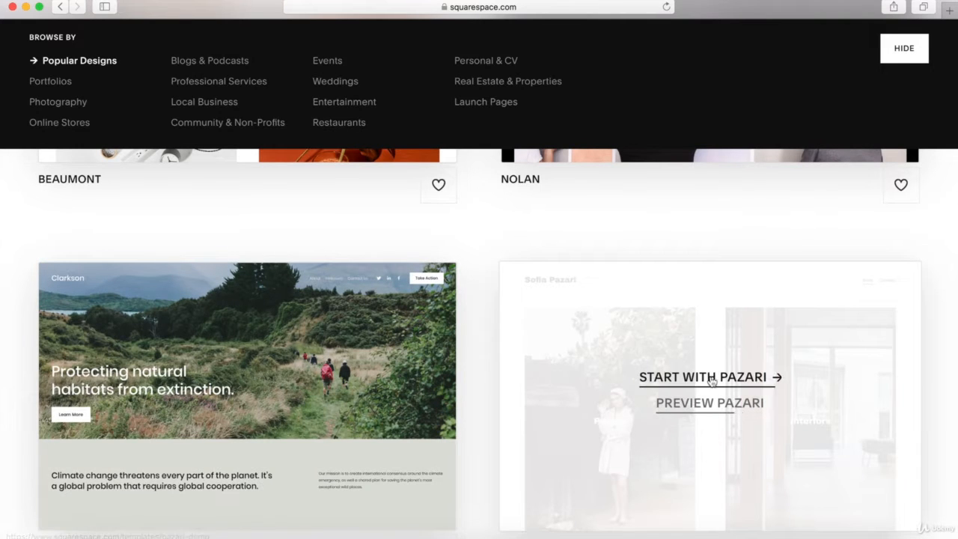
{"action": "scroll", "coordinate": [487, 374], "scroll_direction": "up", "scroll_amount": 10}
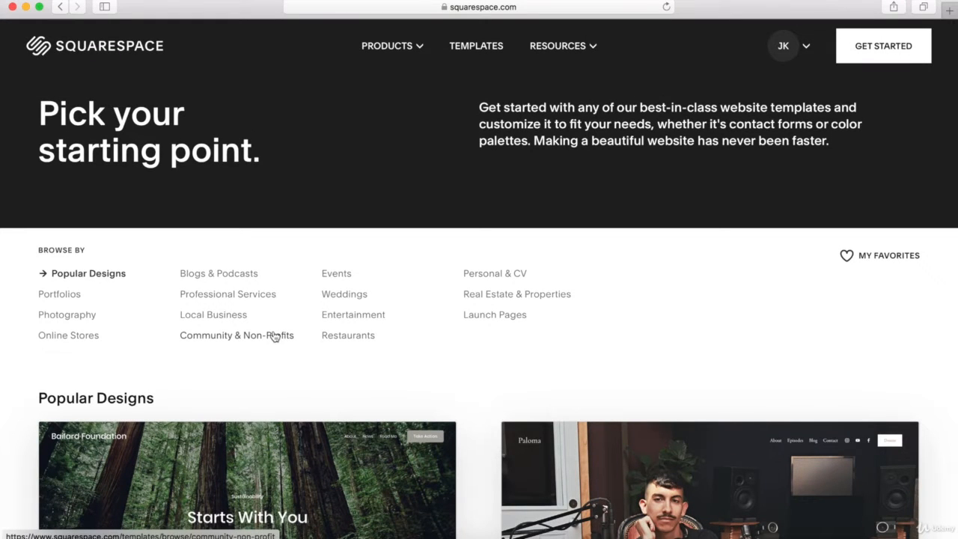
{"action": "left_click", "coordinate": [211, 297]}
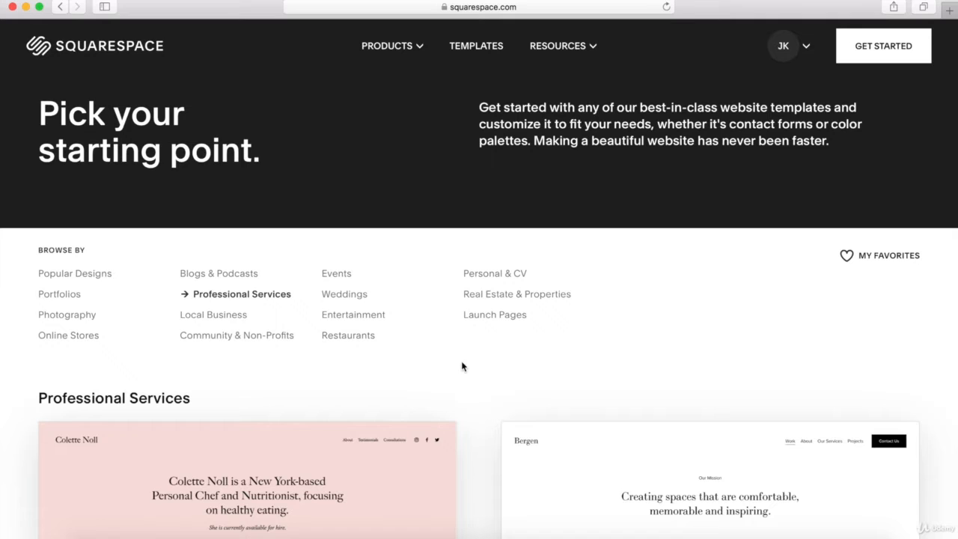
{"action": "scroll", "coordinate": [462, 366], "scroll_direction": "down", "scroll_amount": 10}
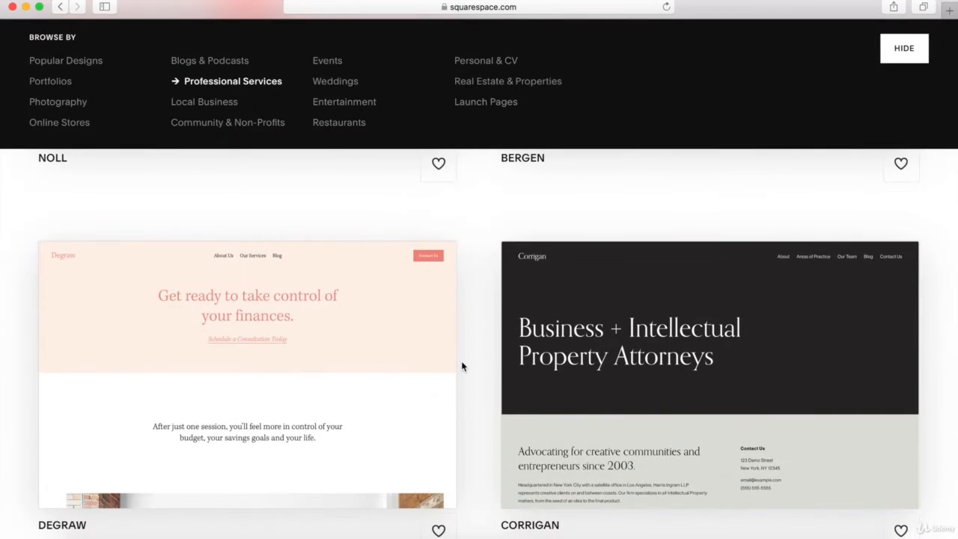
{"action": "scroll", "coordinate": [461, 366], "scroll_direction": "down", "scroll_amount": 6}
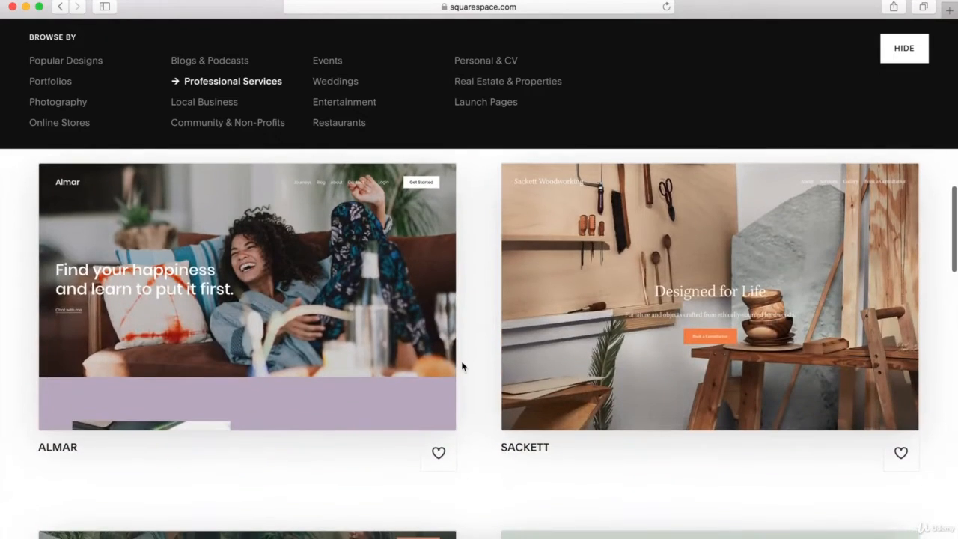
- Preview the Almar template and look through its homepage sections in desktop view
{"action": "mouse_move", "coordinate": [396, 344]}
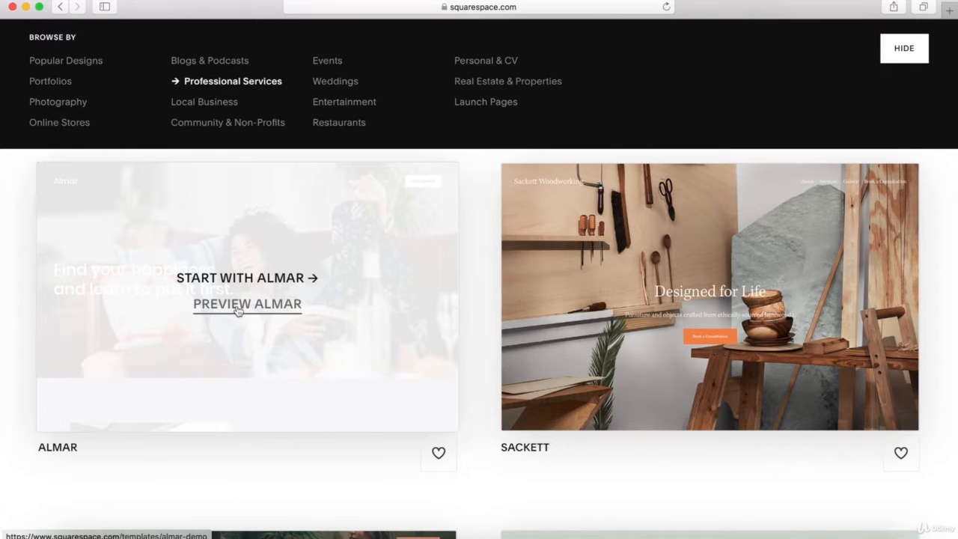
{"action": "left_click", "coordinate": [247, 312]}
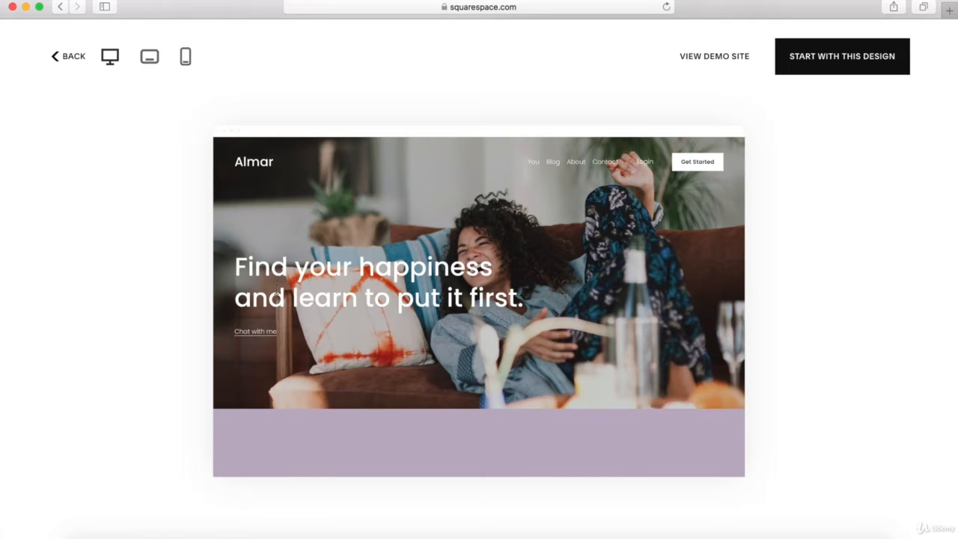
{"action": "scroll", "coordinate": [378, 250], "scroll_direction": "down", "scroll_amount": 5}
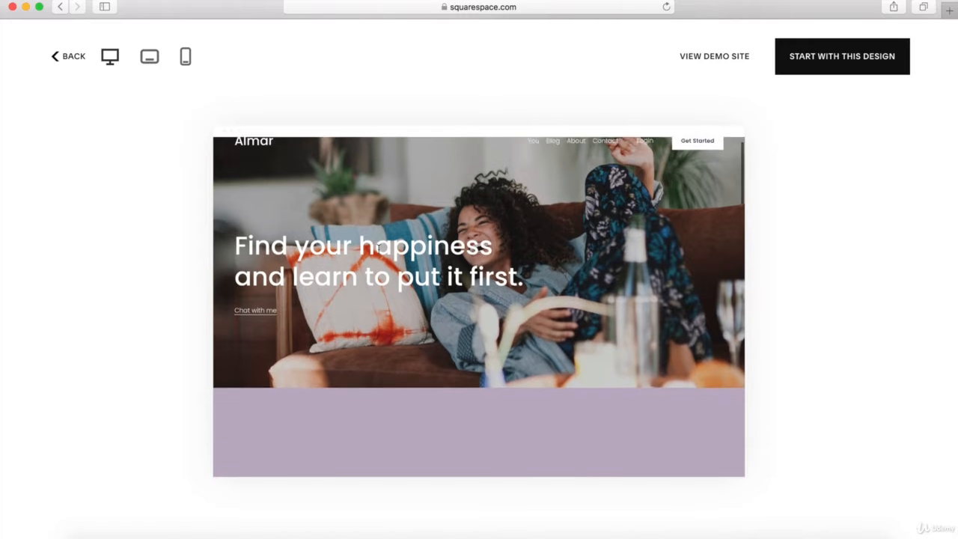
{"action": "scroll", "coordinate": [378, 248], "scroll_direction": "down", "scroll_amount": 5}
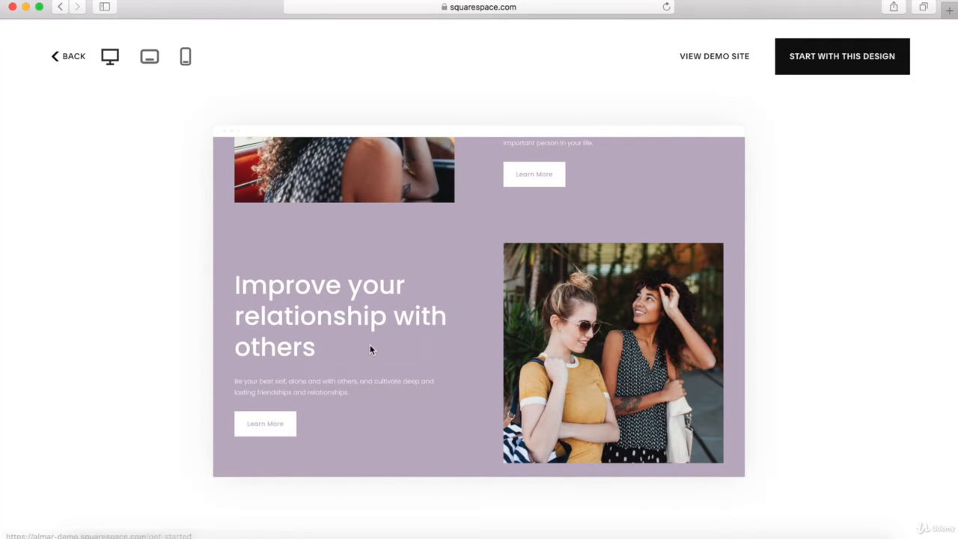
{"action": "scroll", "coordinate": [370, 349], "scroll_direction": "up", "scroll_amount": 8}
{"action": "scroll", "coordinate": [370, 349], "scroll_direction": "up", "scroll_amount": 2}
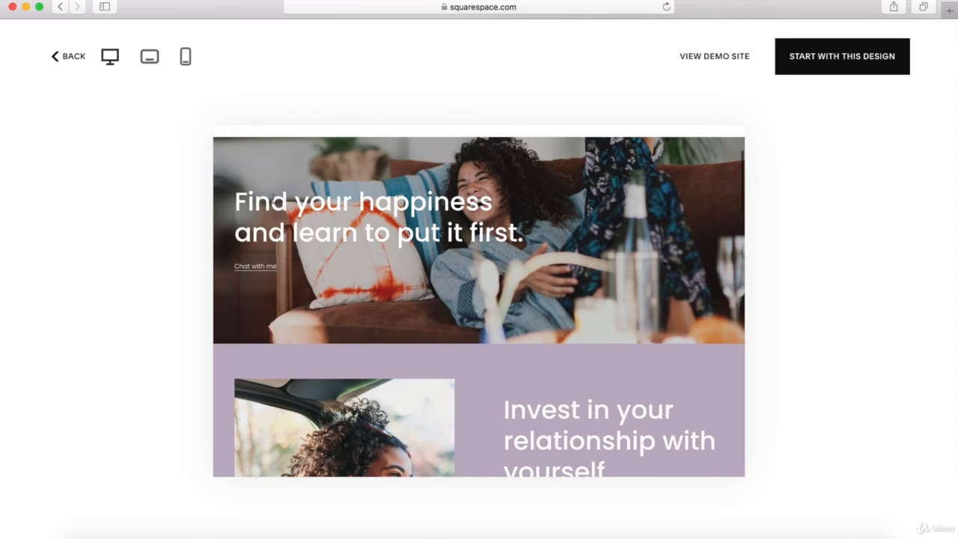
- Check the Almar homepage in the tablet and mobile previews, reading through the mobile version's sections
{"action": "left_click", "coordinate": [146, 60]}
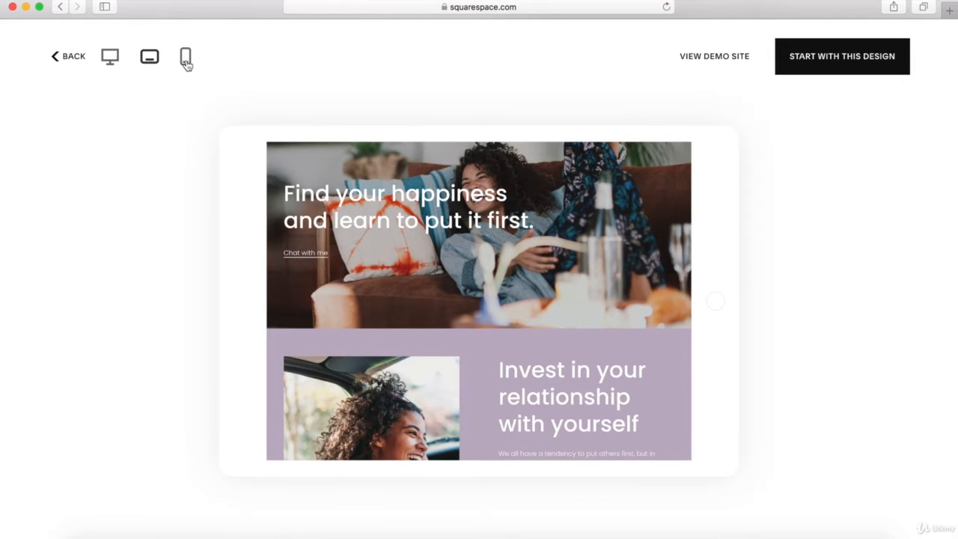
{"action": "left_click", "coordinate": [186, 62]}
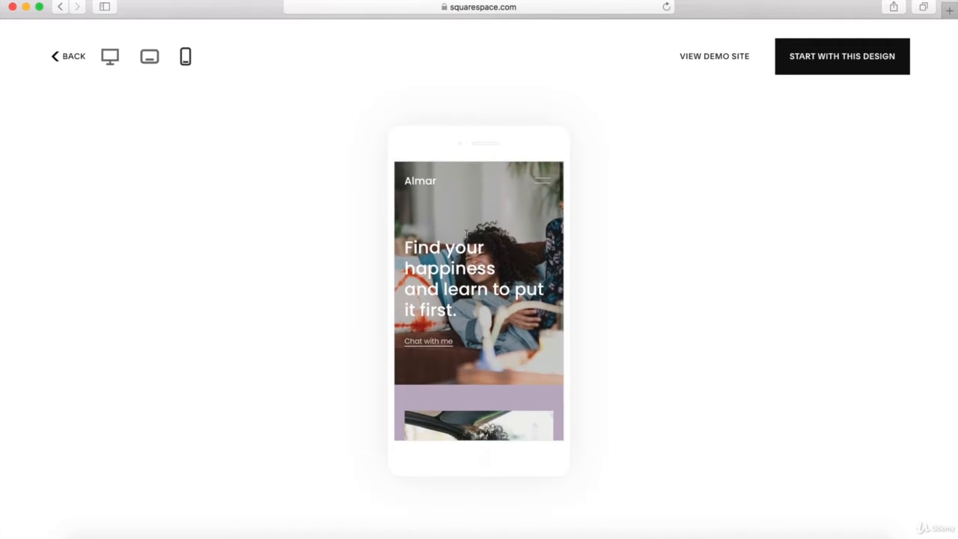
{"action": "scroll", "coordinate": [467, 235], "scroll_direction": "down", "scroll_amount": 5}
{"action": "scroll", "coordinate": [467, 235], "scroll_direction": "down", "scroll_amount": 10}
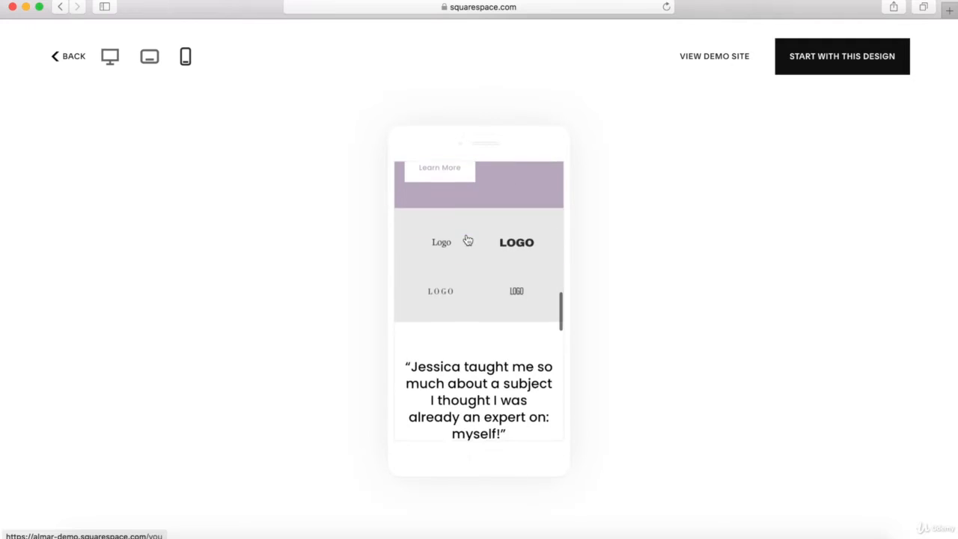
{"action": "scroll", "coordinate": [467, 239], "scroll_direction": "down", "scroll_amount": 3}
{"action": "scroll", "coordinate": [466, 240], "scroll_direction": "up", "scroll_amount": 10}
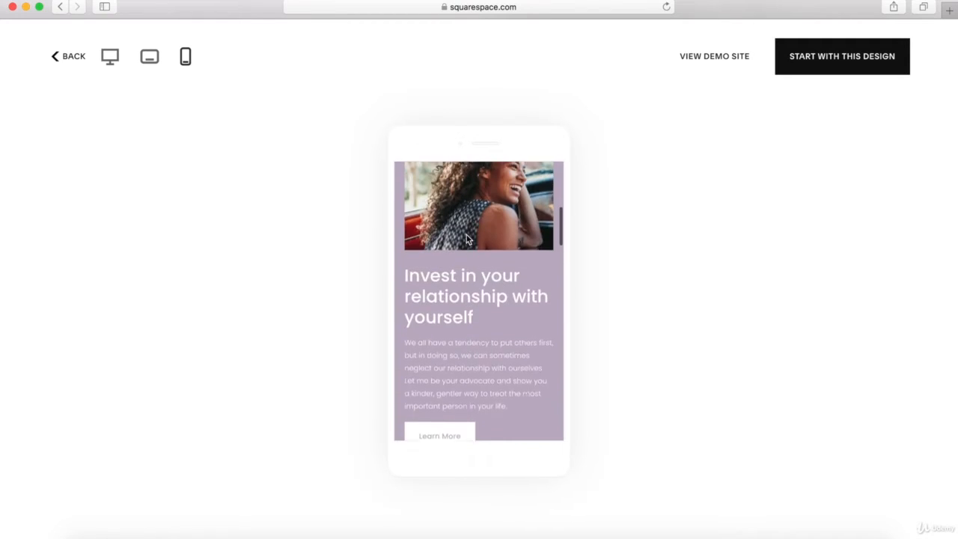
- Leave the template preview and create a new website with the Almar template
{"action": "left_click", "coordinate": [71, 62]}
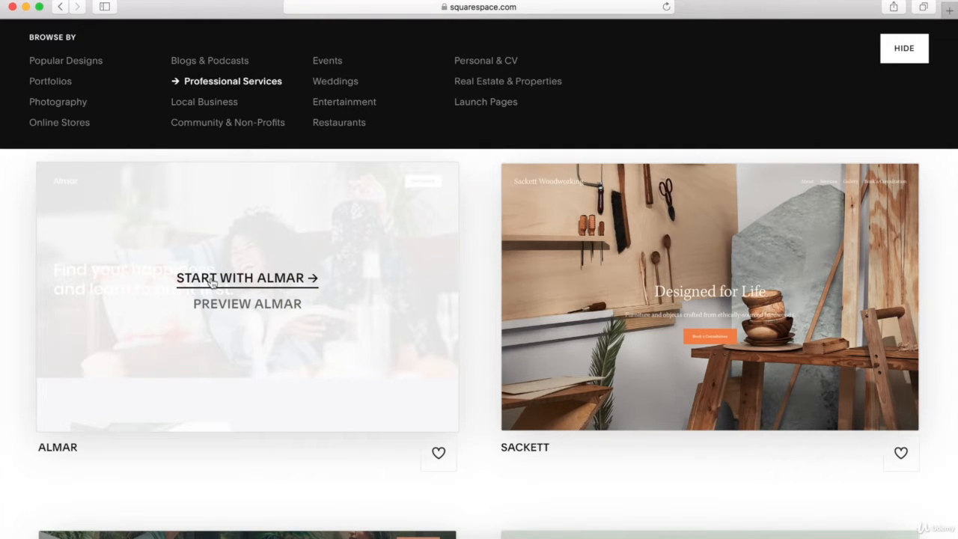
{"action": "left_click", "coordinate": [214, 284]}
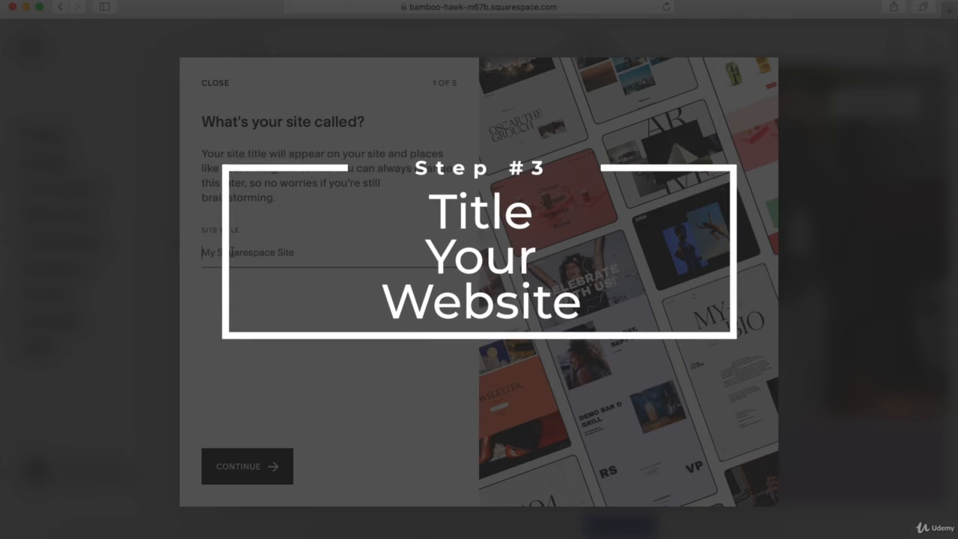
- Set the site title to Unique Photo and continue past the setup guide's introduction to pages
{"action": "left_click", "coordinate": [247, 263]}
{"action": "type", "text": "Unique "}
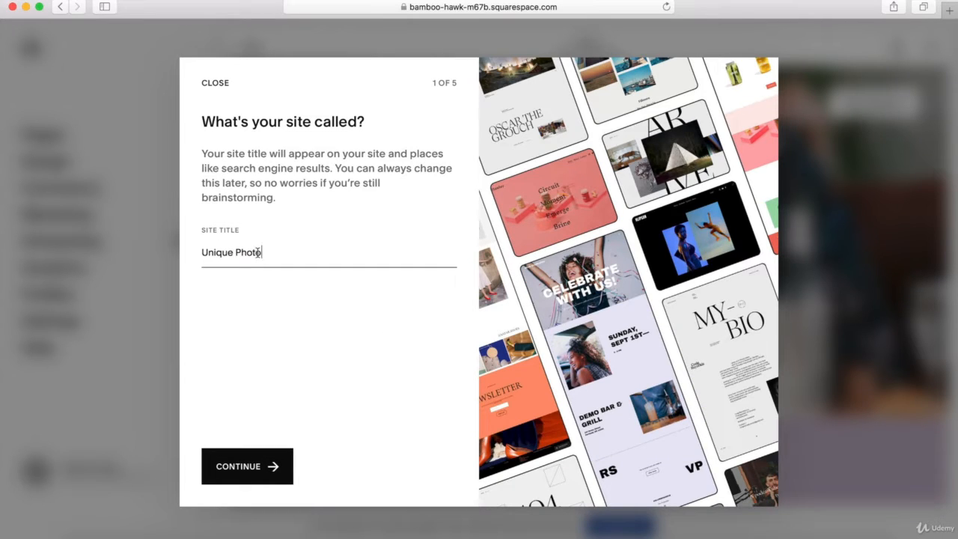
{"action": "type", "text": "Photo"}
{"action": "left_click_drag", "start_coordinate": [262, 252], "coordinate": [203, 254]}
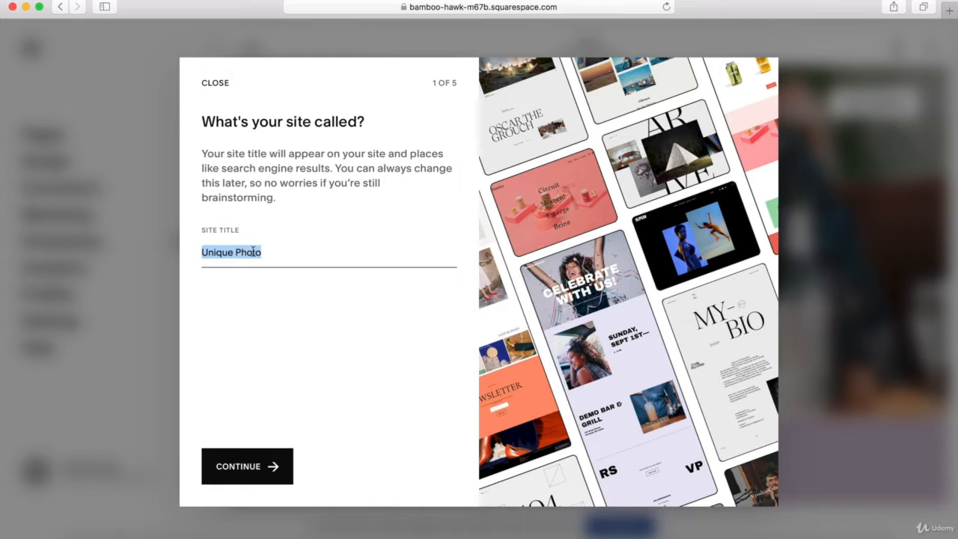
{"action": "left_click", "coordinate": [248, 465]}
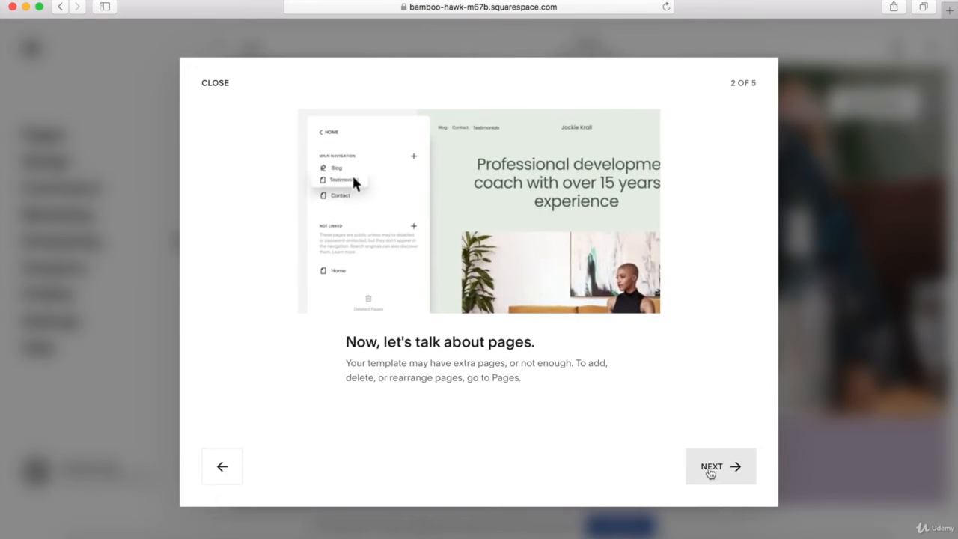
{"action": "left_click", "coordinate": [711, 466]}
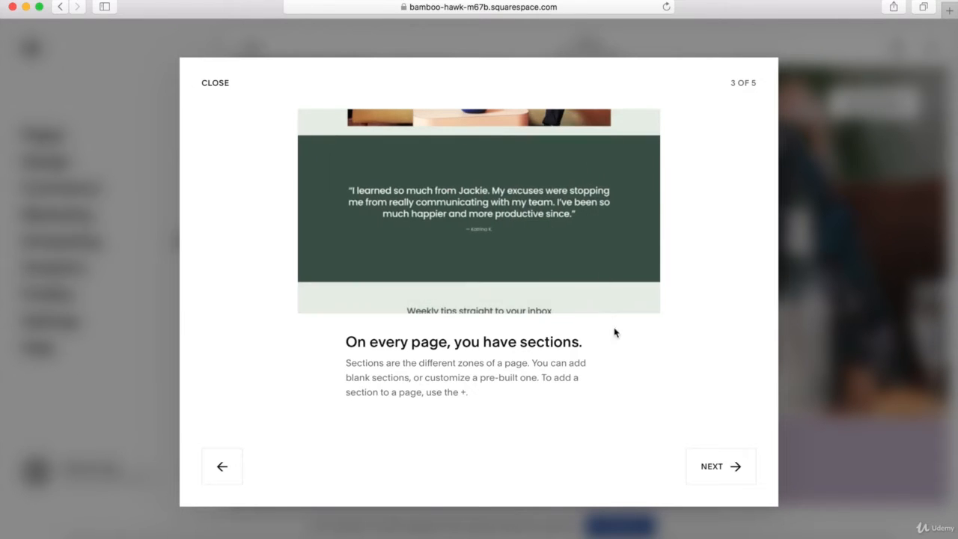
- Finish the setup guide's pages on sections, blocks and design, start editing, and look over the new homepage
{"action": "left_click", "coordinate": [721, 470]}
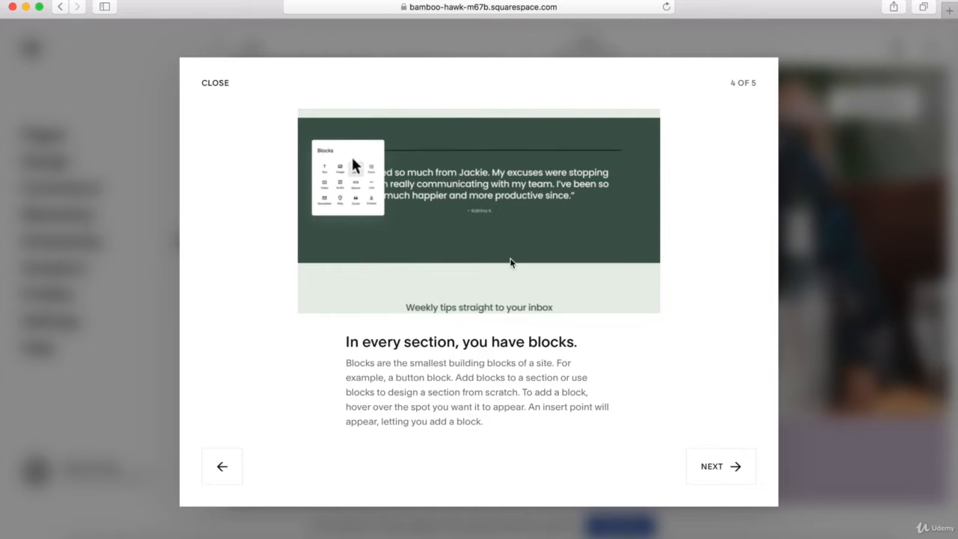
{"action": "left_click", "coordinate": [709, 467]}
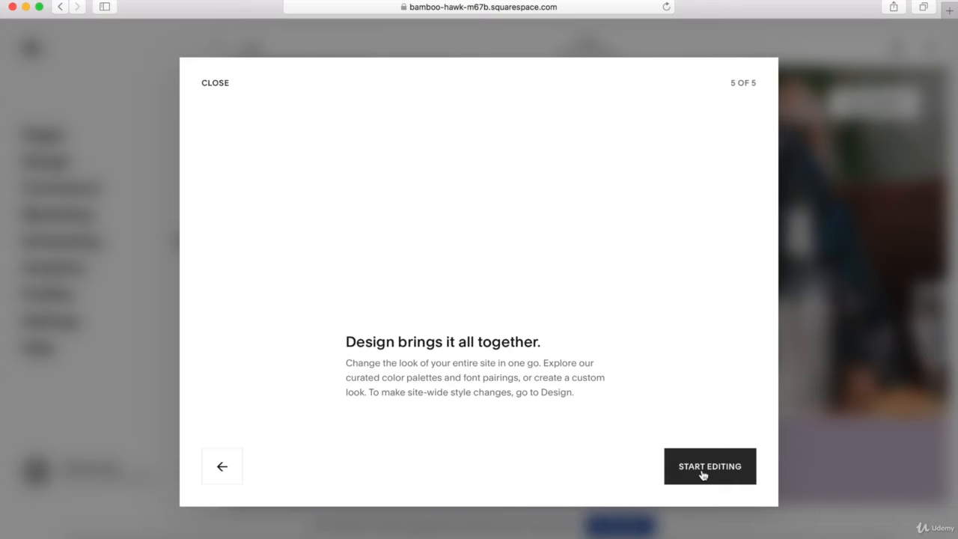
{"action": "left_click", "coordinate": [702, 469]}
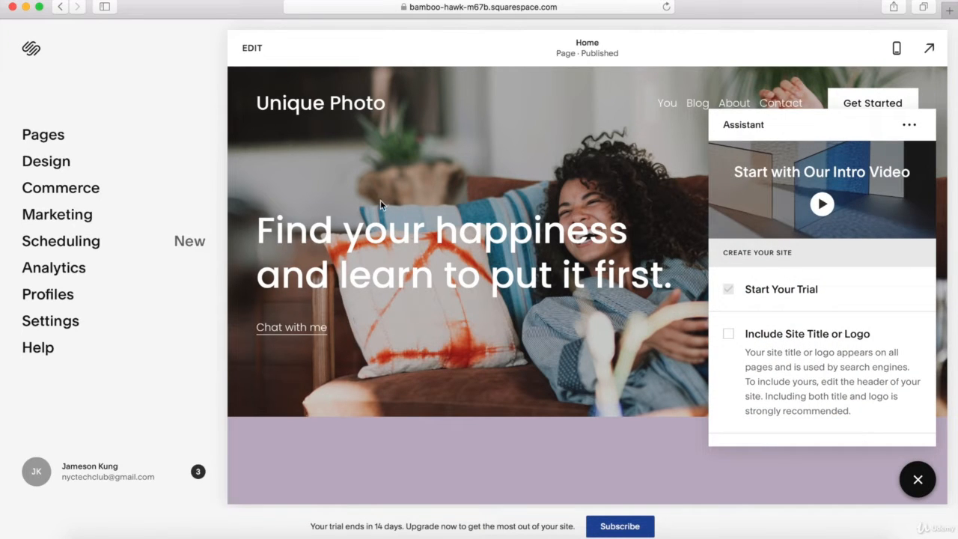
{"action": "scroll", "coordinate": [413, 142], "scroll_direction": "down", "scroll_amount": 15}
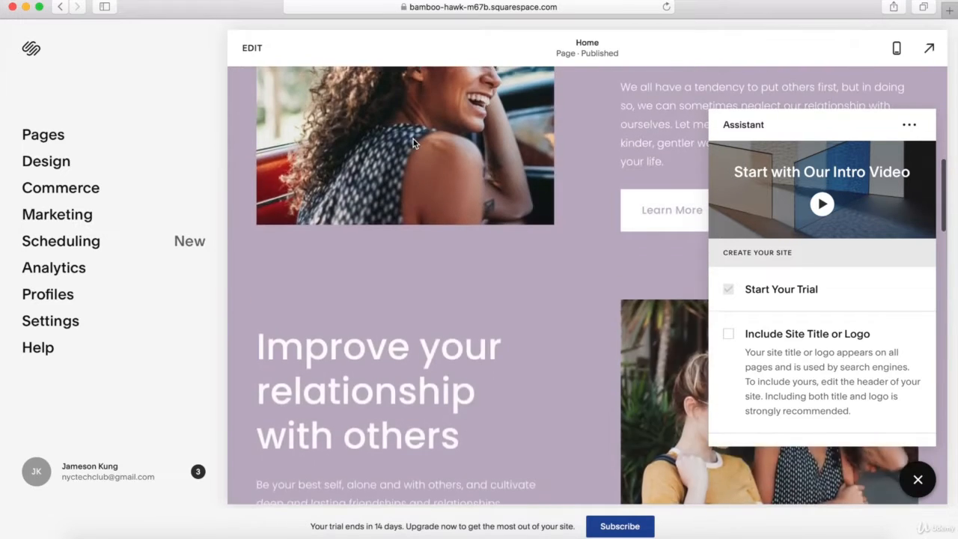
{"action": "scroll", "coordinate": [413, 142], "scroll_direction": "up", "scroll_amount": 15}
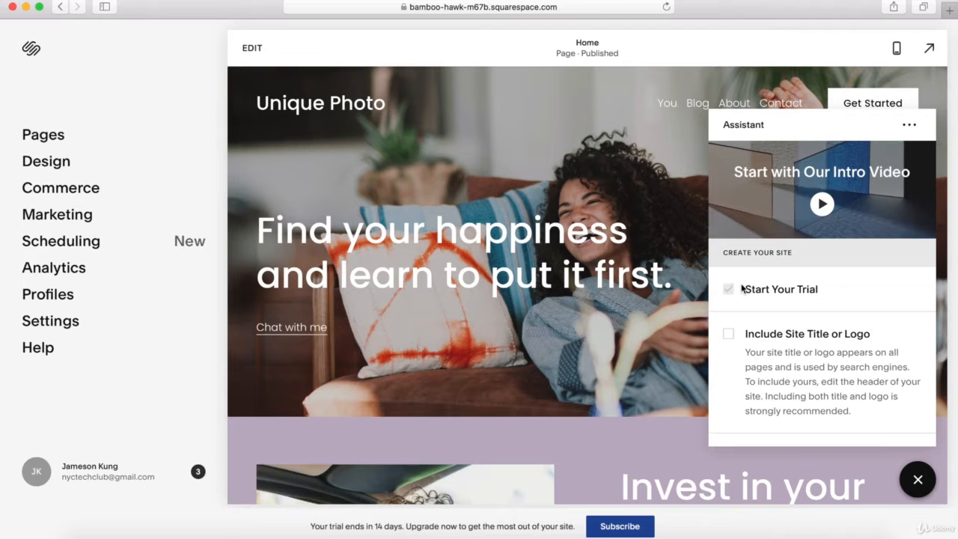
- Look through the Assistant's setup checklist and set the Assistant not to show again
{"action": "scroll", "coordinate": [736, 288], "scroll_direction": "down", "scroll_amount": 5}
{"action": "scroll", "coordinate": [741, 288], "scroll_direction": "down", "scroll_amount": 10}
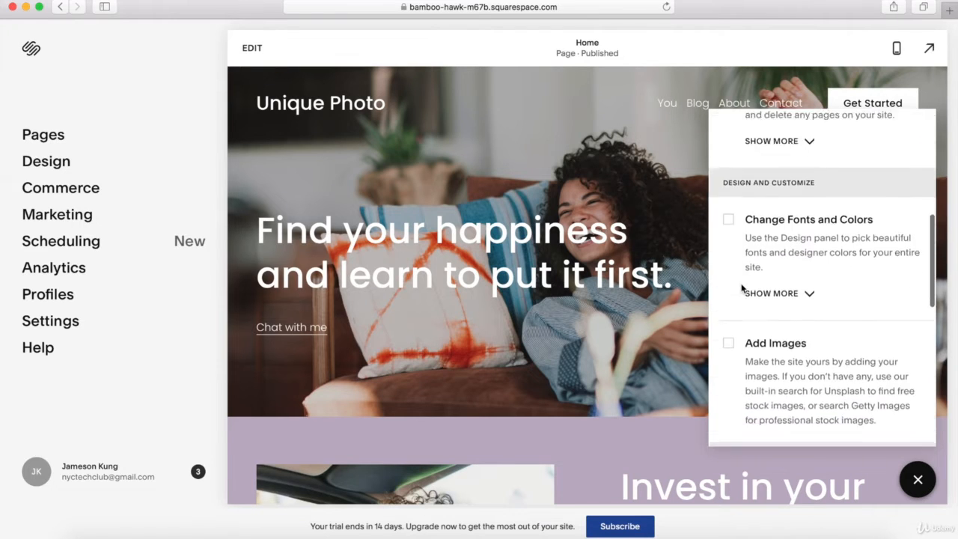
{"action": "scroll", "coordinate": [740, 288], "scroll_direction": "up", "scroll_amount": 15}
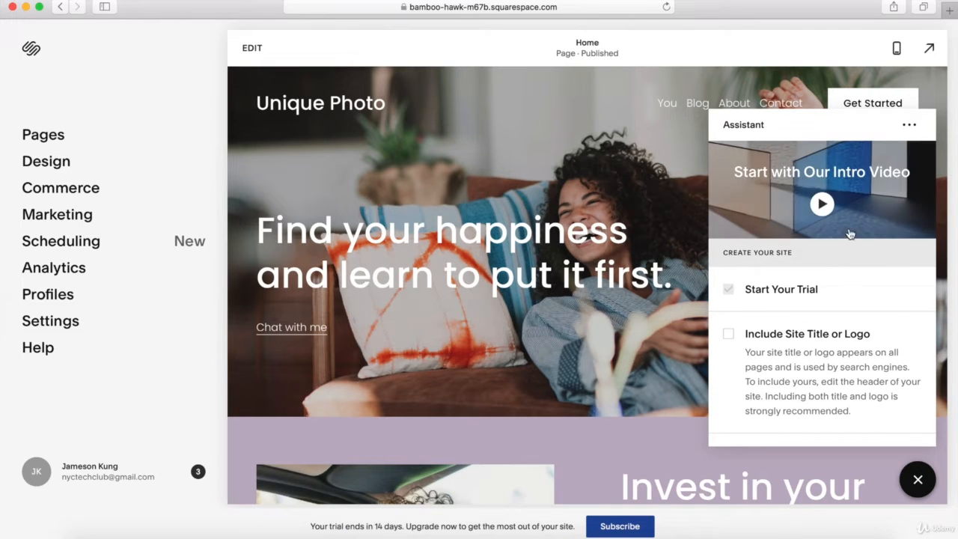
{"action": "left_click", "coordinate": [907, 128]}
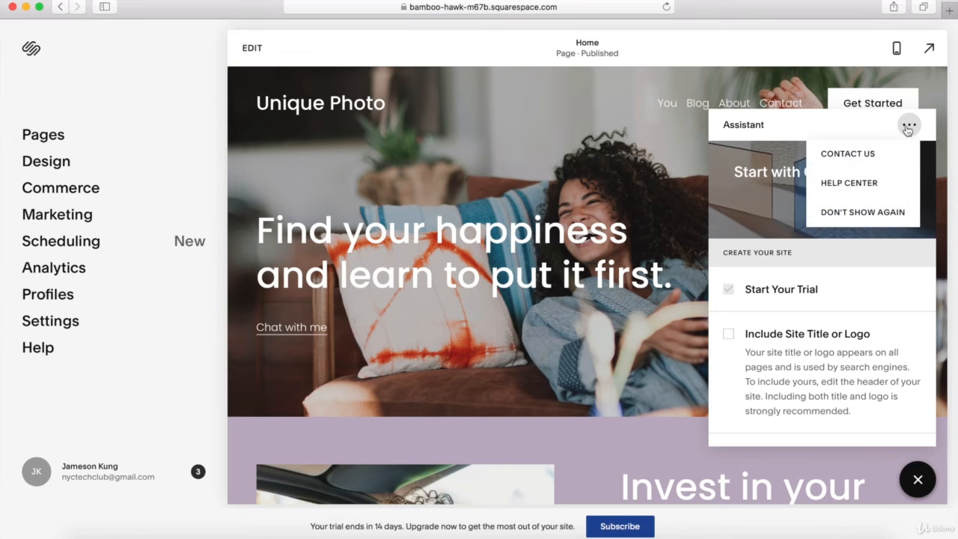
{"action": "left_click", "coordinate": [863, 213]}
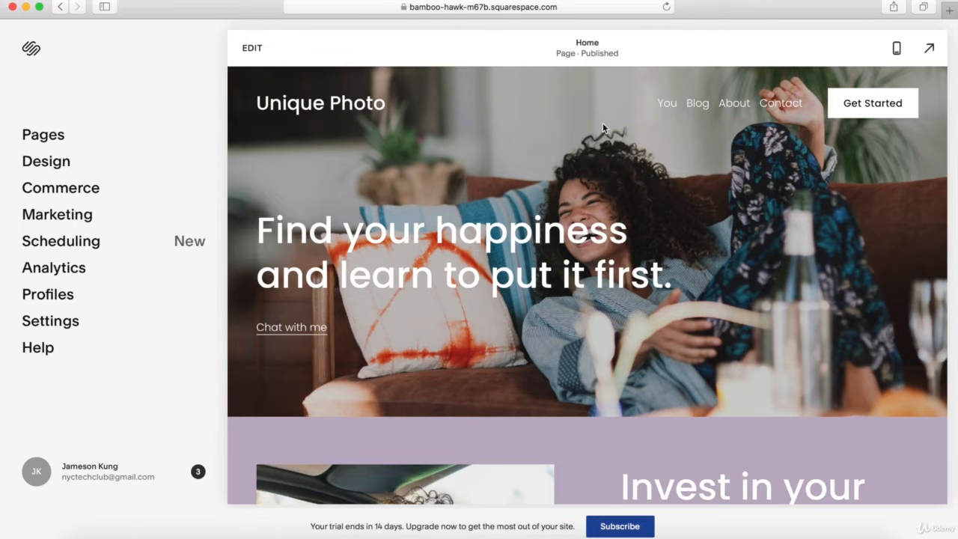
- Preview the homepage in mobile view and at full-window size, and return to the site editor
{"action": "left_click", "coordinate": [897, 50]}
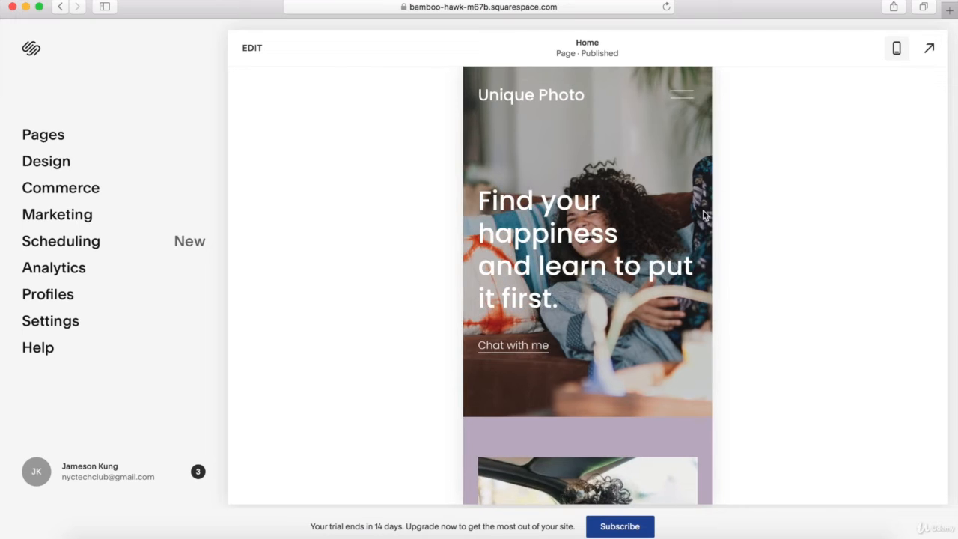
{"action": "left_click", "coordinate": [896, 49]}
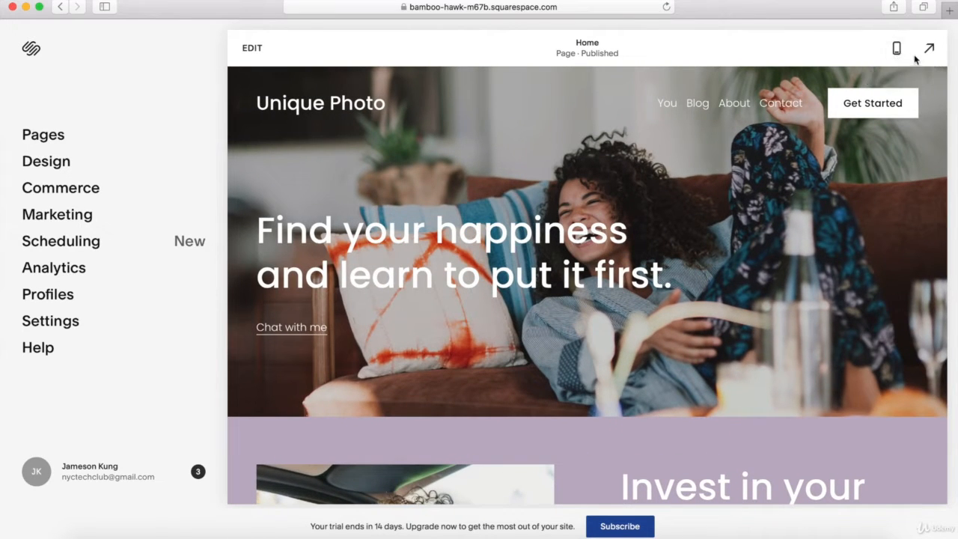
{"action": "left_click", "coordinate": [929, 49]}
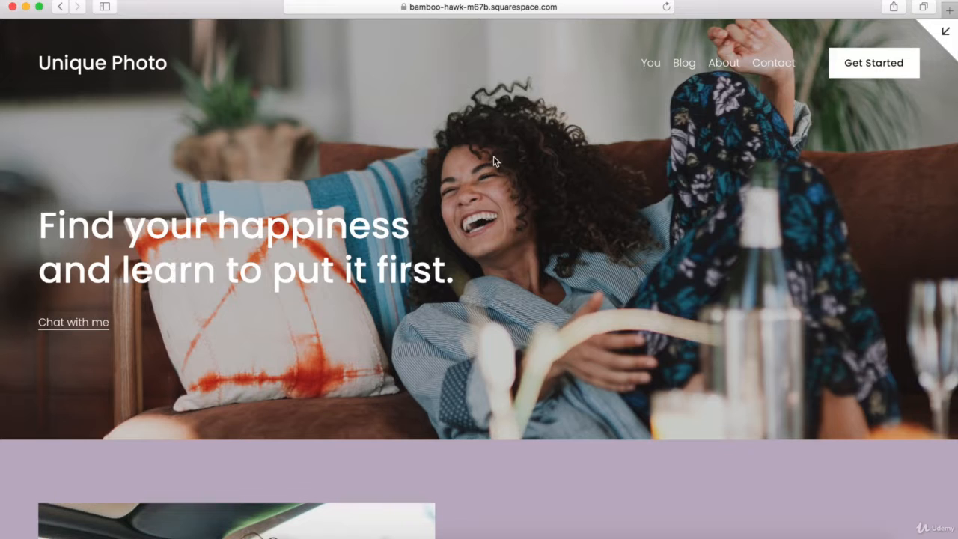
{"action": "left_click", "coordinate": [943, 38]}
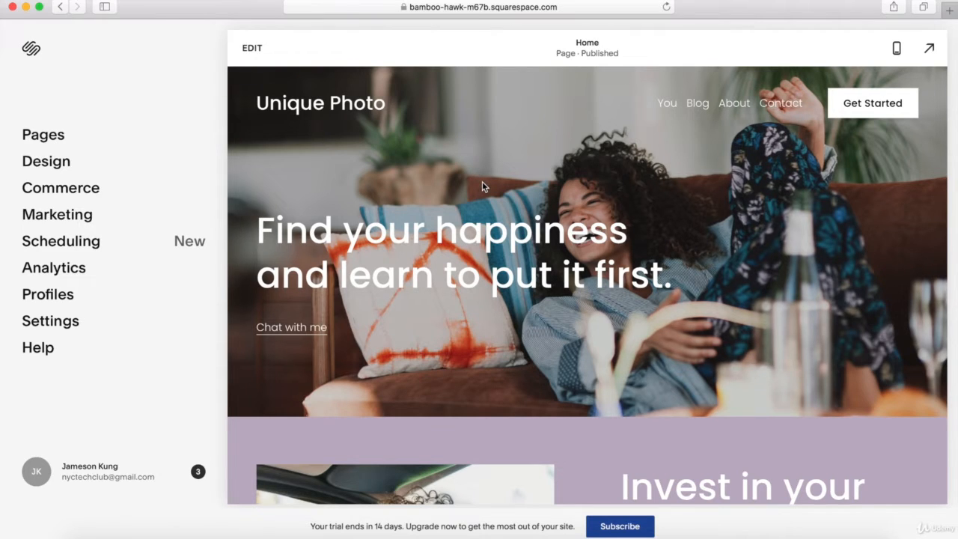
- Look at the management options for the Unique Photo site on the account dashboard and reopen the website
{"action": "left_click", "coordinate": [31, 50]}
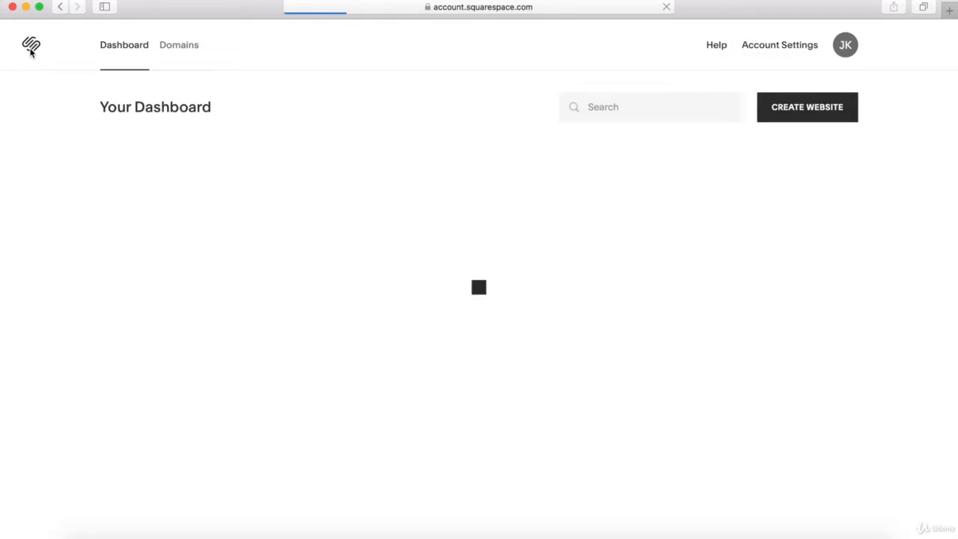
{"action": "mouse_move", "coordinate": [122, 179]}
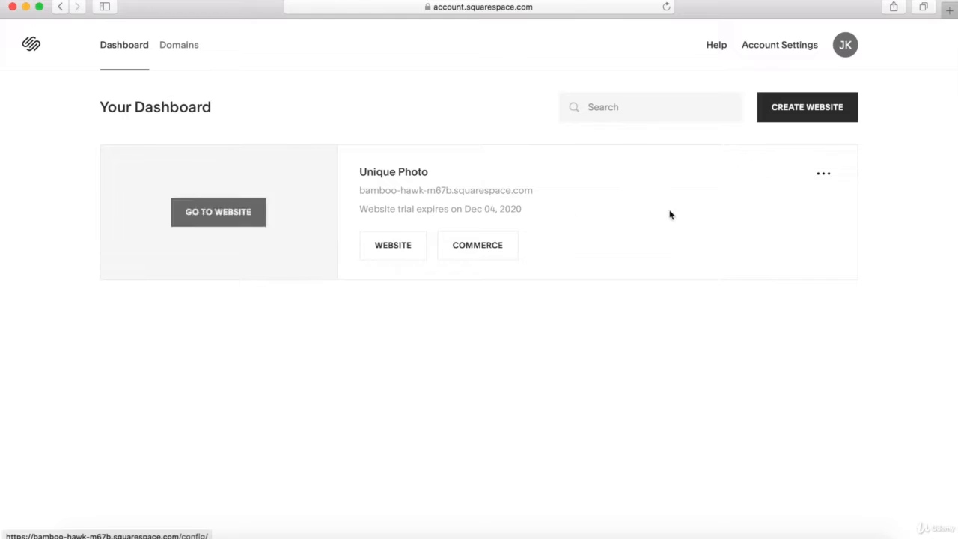
{"action": "left_click", "coordinate": [822, 174]}
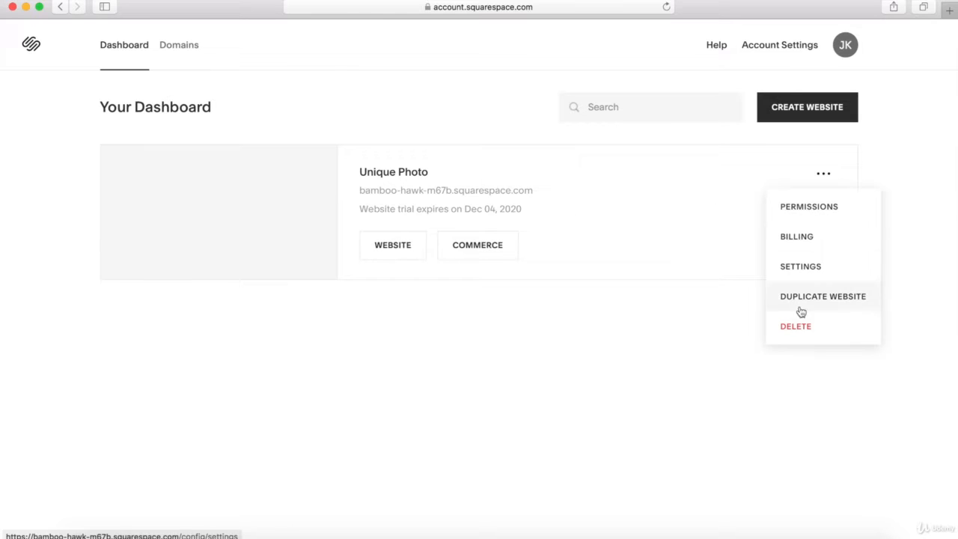
{"action": "left_click", "coordinate": [666, 217]}
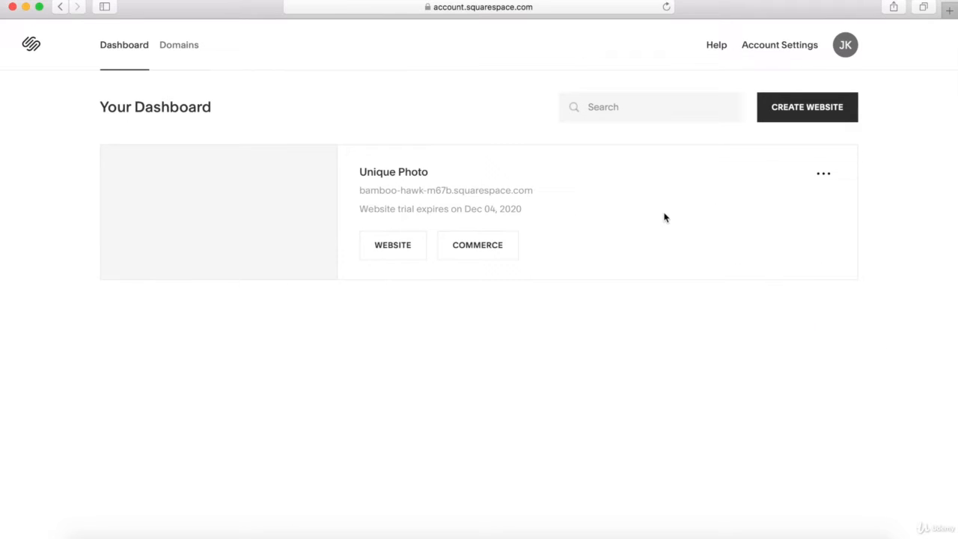
{"action": "left_click", "coordinate": [394, 246]}
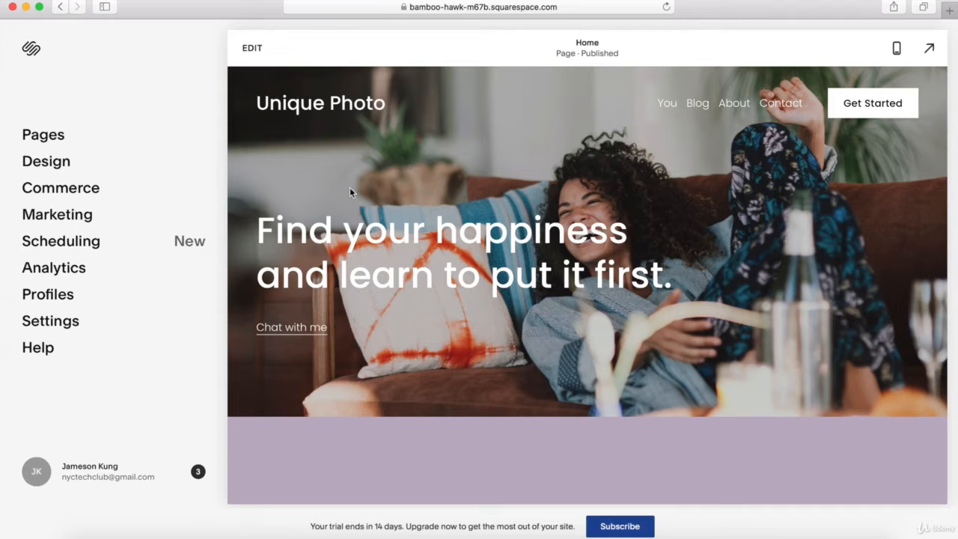
- View the Home page, add a blank page to the Not Linked pages, and name it with the site owner's first name
{"action": "left_click", "coordinate": [254, 48]}
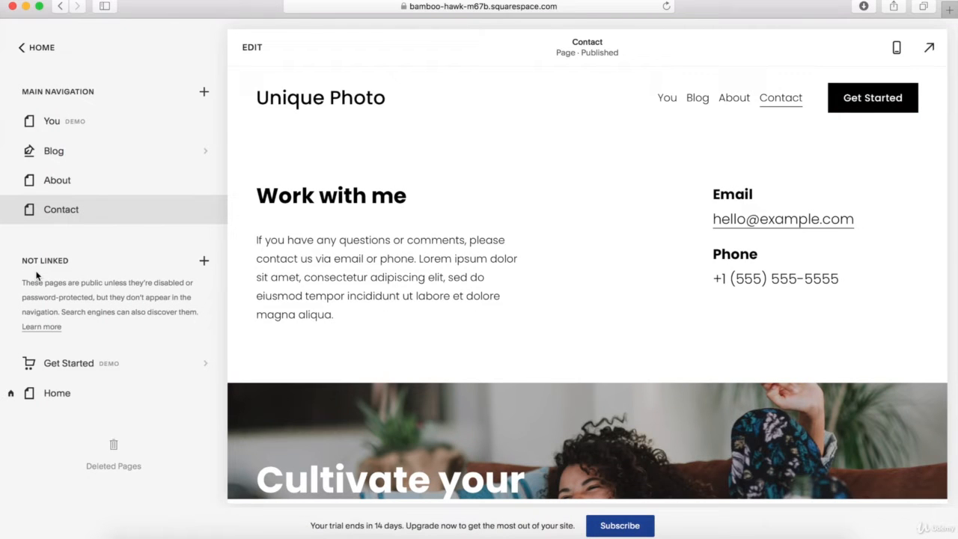
{"action": "left_click", "coordinate": [59, 396]}
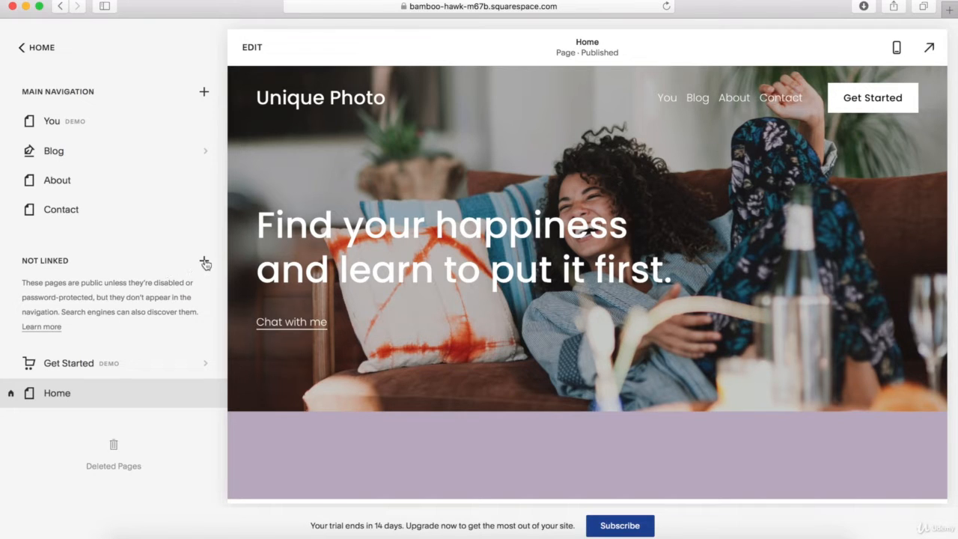
{"action": "left_click", "coordinate": [204, 262]}
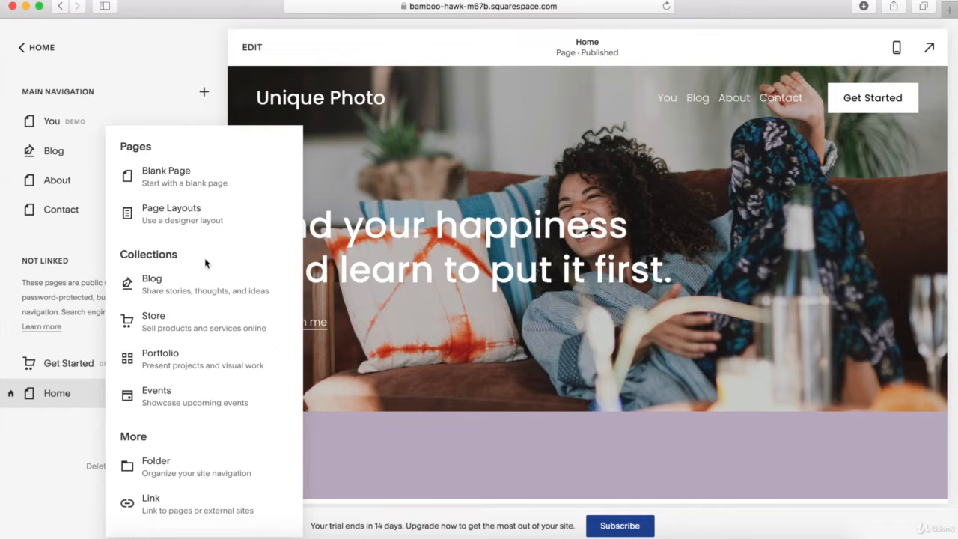
{"action": "left_click", "coordinate": [171, 179]}
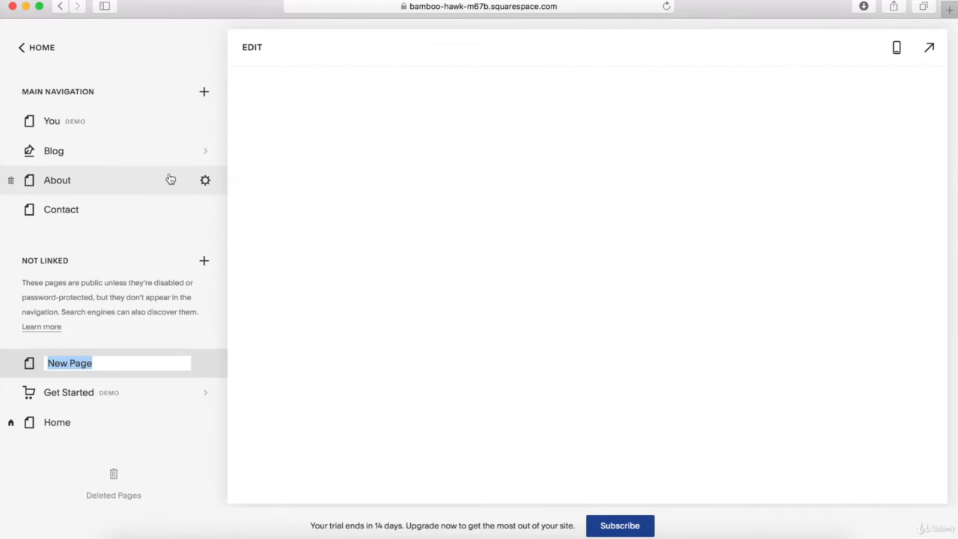
{"action": "type", "text": "Jameson"}
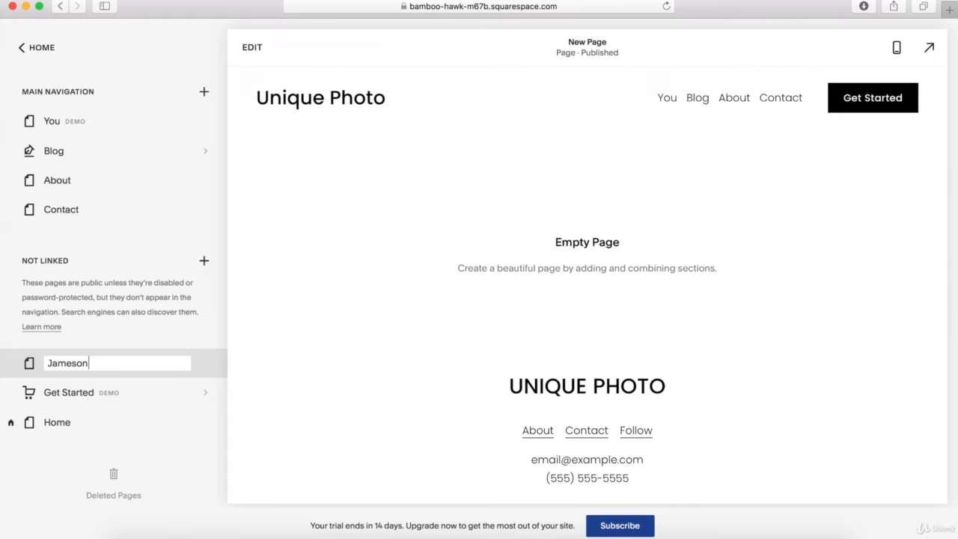
{"action": "key", "text": "Return"}
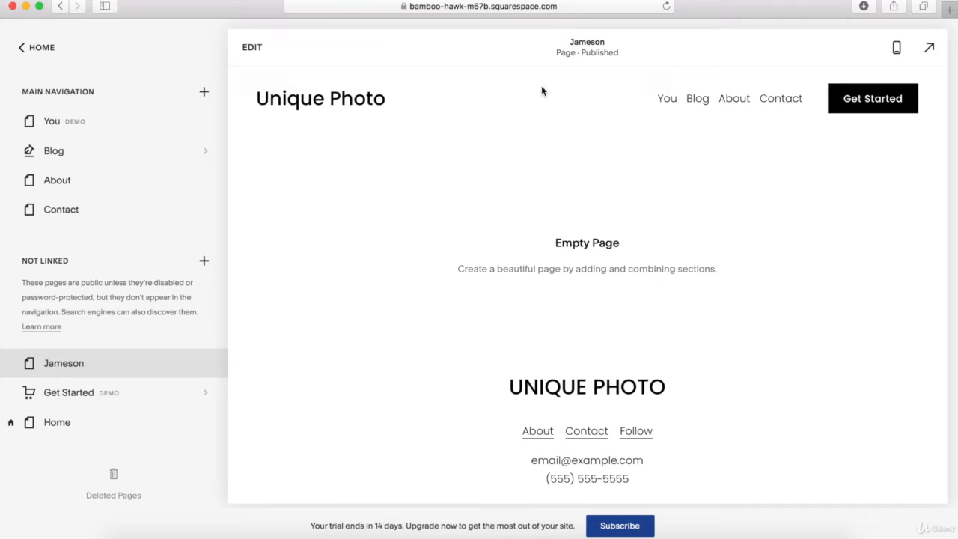
- Edit the new blank page and add the centred "Make it stand out." headline section with the lake image
{"action": "left_click", "coordinate": [252, 47]}
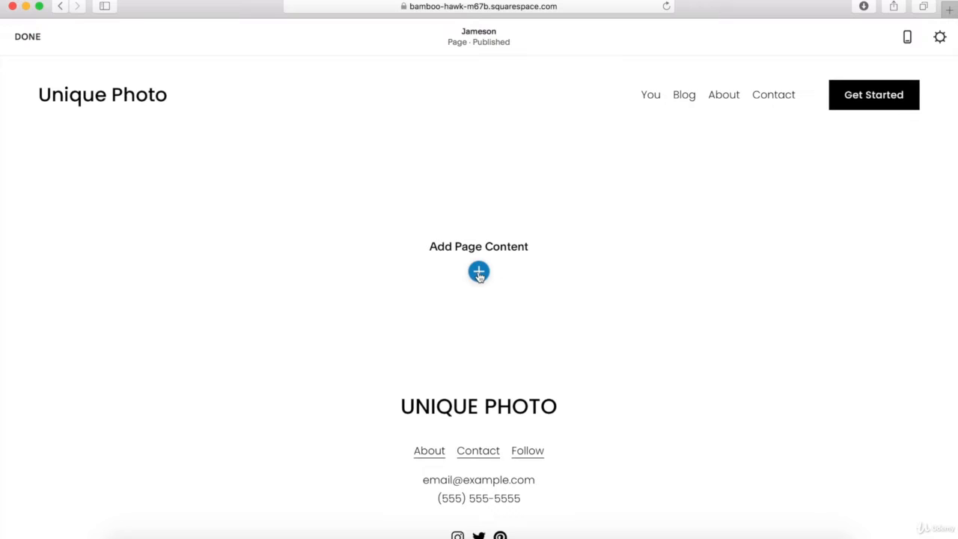
{"action": "left_click", "coordinate": [479, 272]}
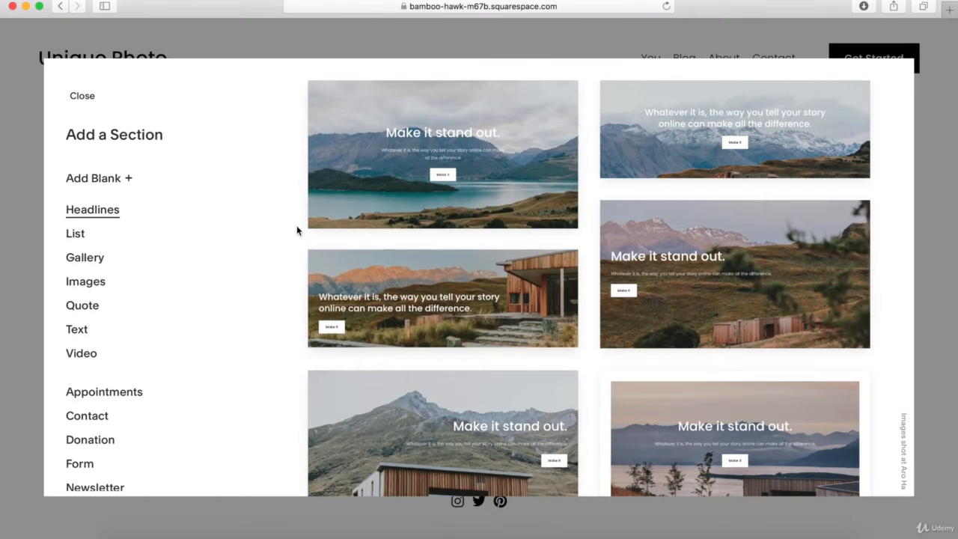
{"action": "left_click", "coordinate": [418, 200]}
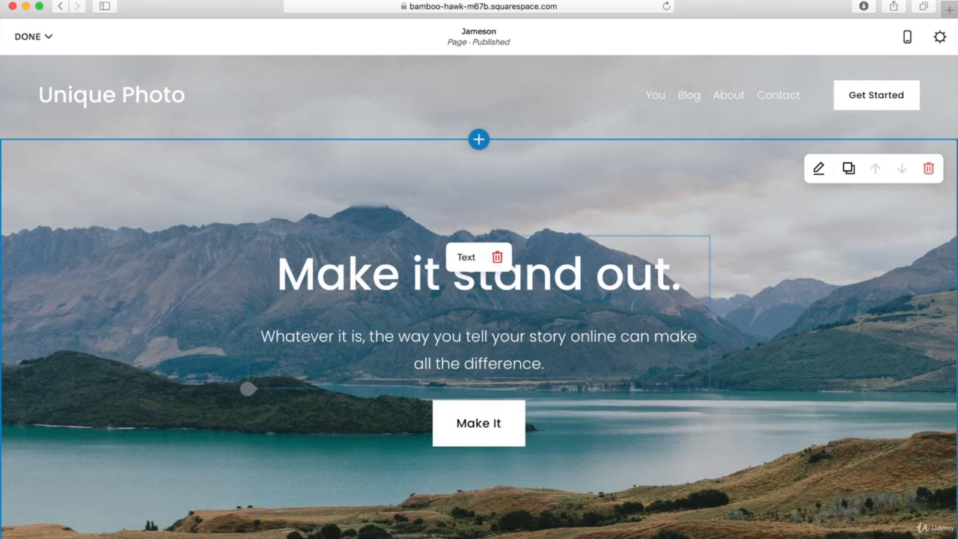
- Add a gallery section with a six-image, three-column grid below the headline section
{"action": "scroll", "coordinate": [416, 295], "scroll_direction": "down", "scroll_amount": 5}
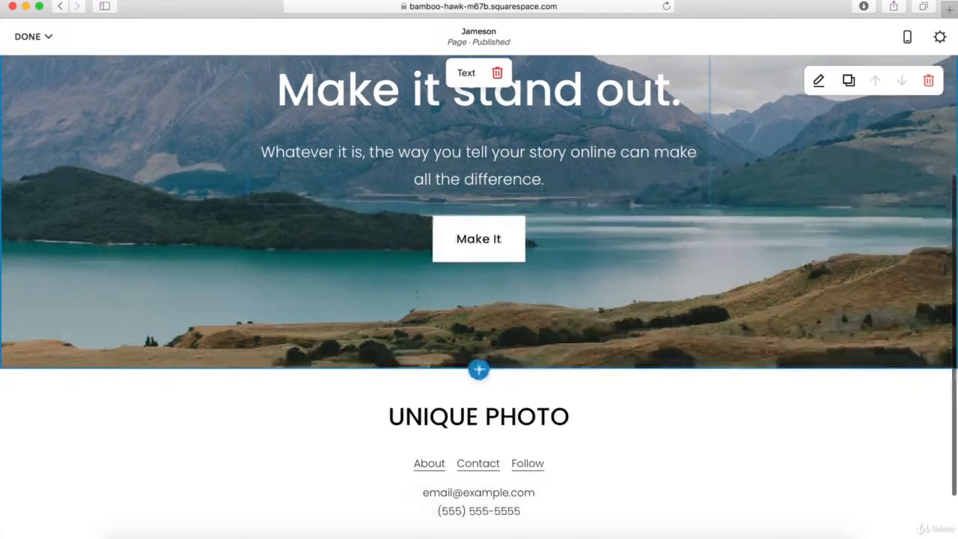
{"action": "left_click", "coordinate": [480, 309]}
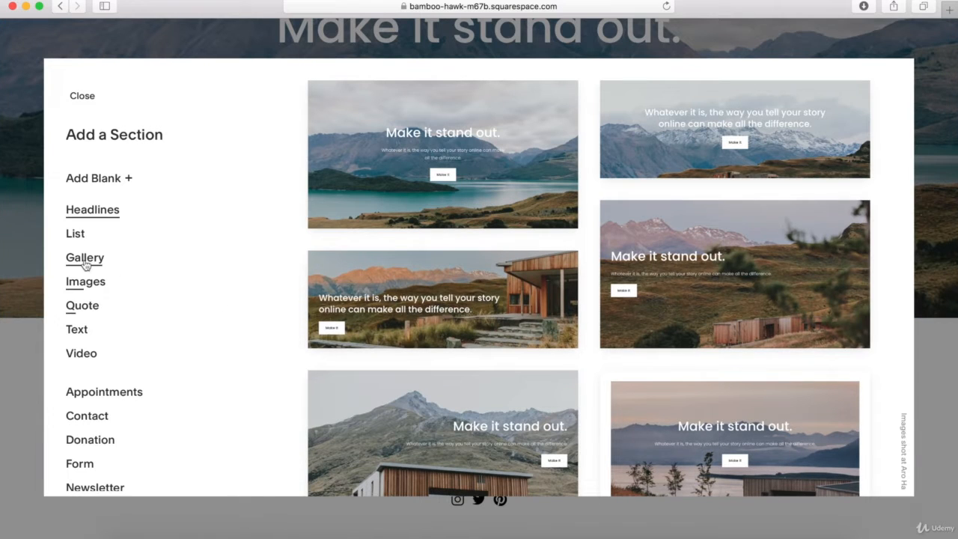
{"action": "left_click", "coordinate": [84, 259]}
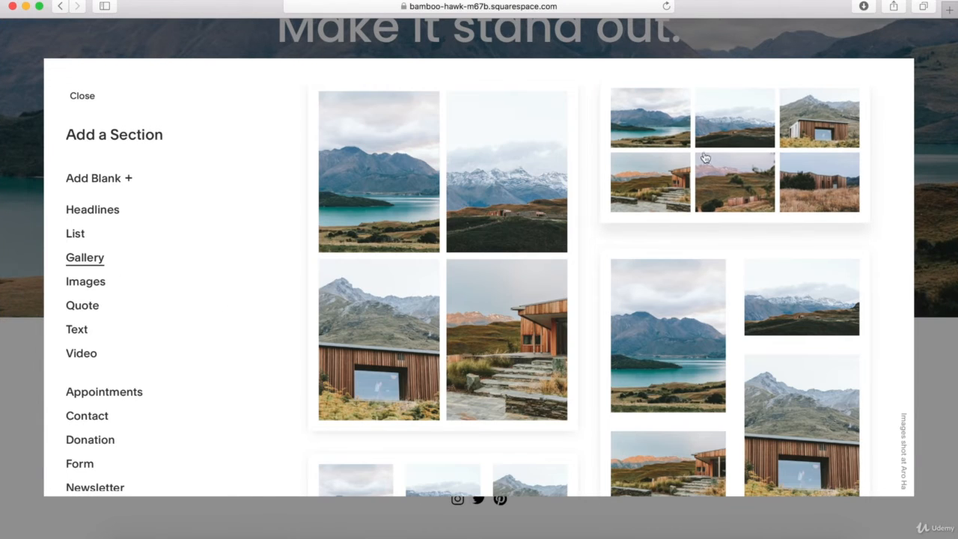
{"action": "left_click", "coordinate": [731, 151]}
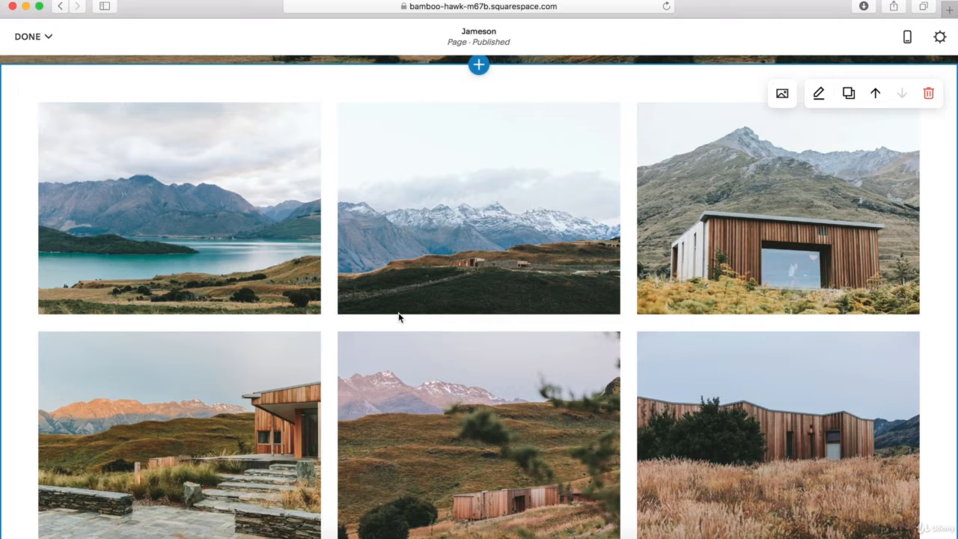
- Look over the page's headline and gallery sections and save the page changes
{"action": "scroll", "coordinate": [398, 317], "scroll_direction": "down", "scroll_amount": 5}
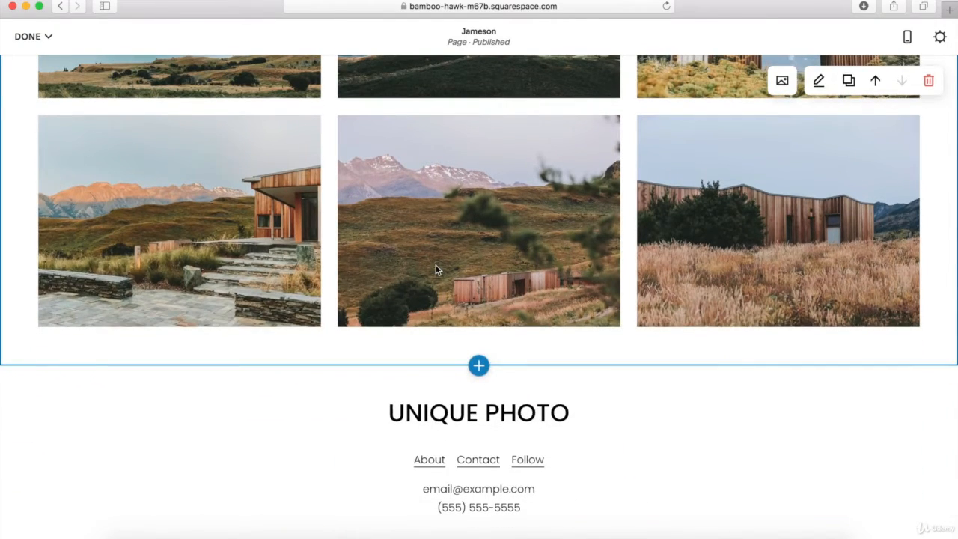
{"action": "scroll", "coordinate": [436, 270], "scroll_direction": "up", "scroll_amount": 15}
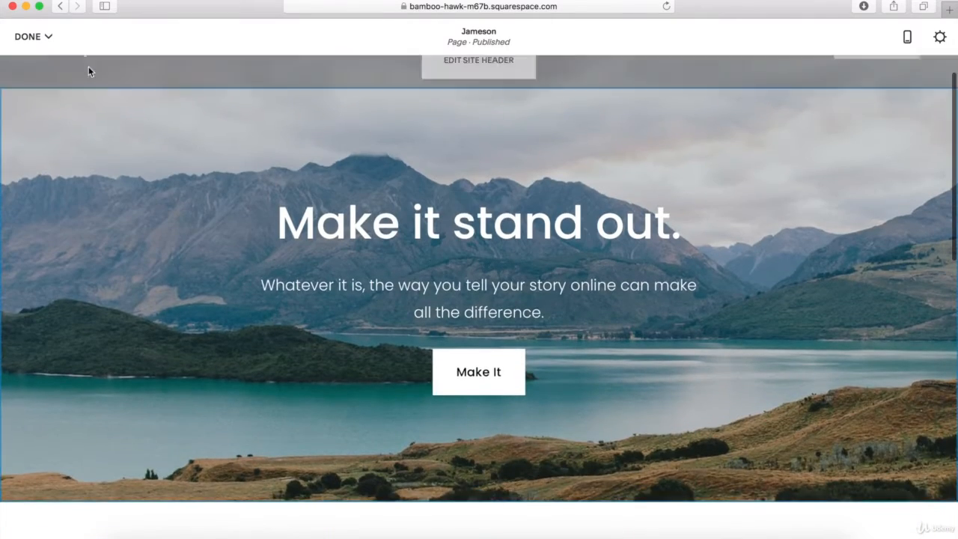
{"action": "left_click", "coordinate": [39, 41]}
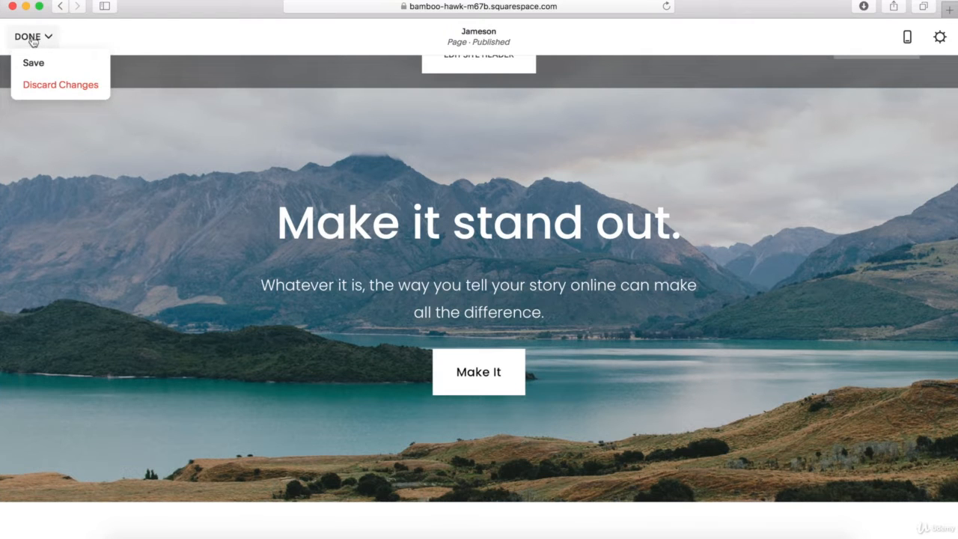
{"action": "left_click", "coordinate": [41, 66]}
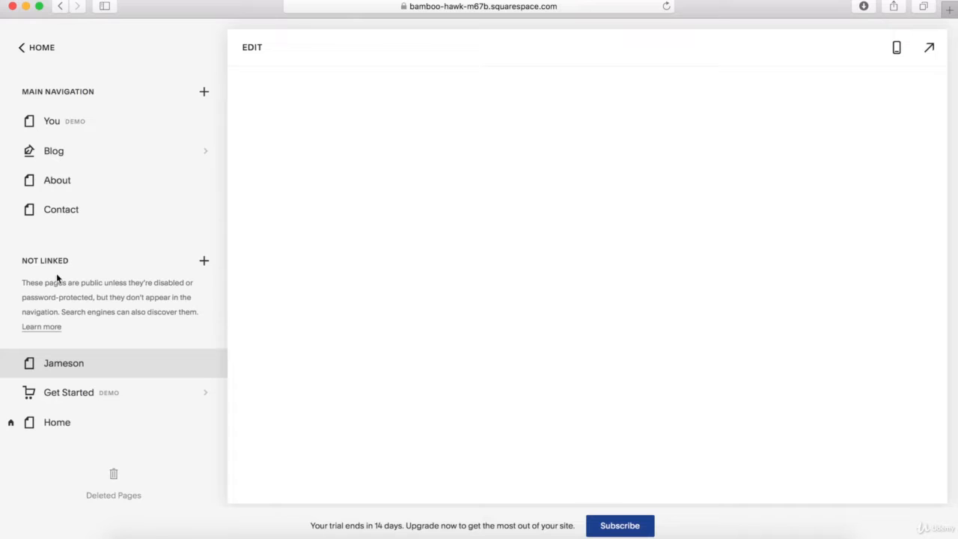
- Review the custom page and the Home page, then delete the custom page from the Not Linked pages
{"action": "left_click", "coordinate": [64, 363]}
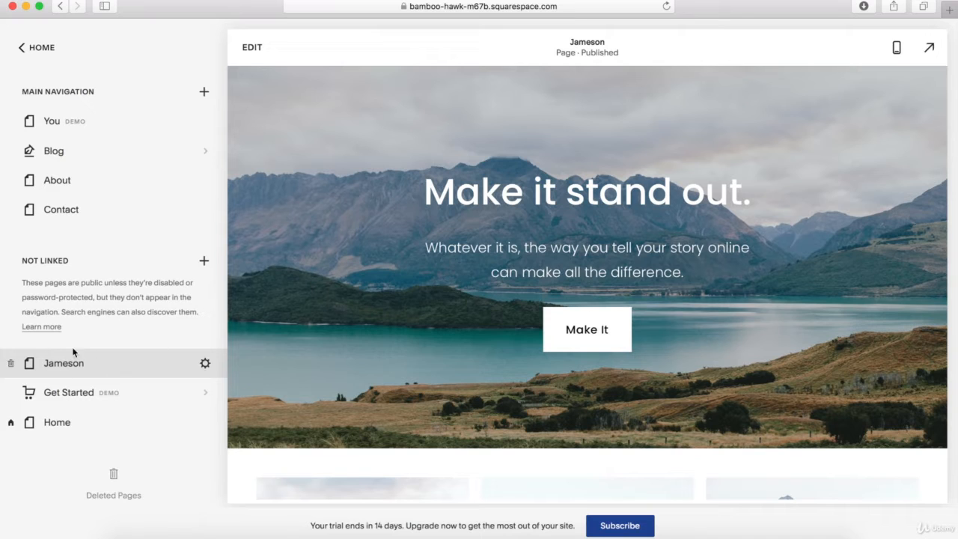
{"action": "left_click", "coordinate": [56, 423]}
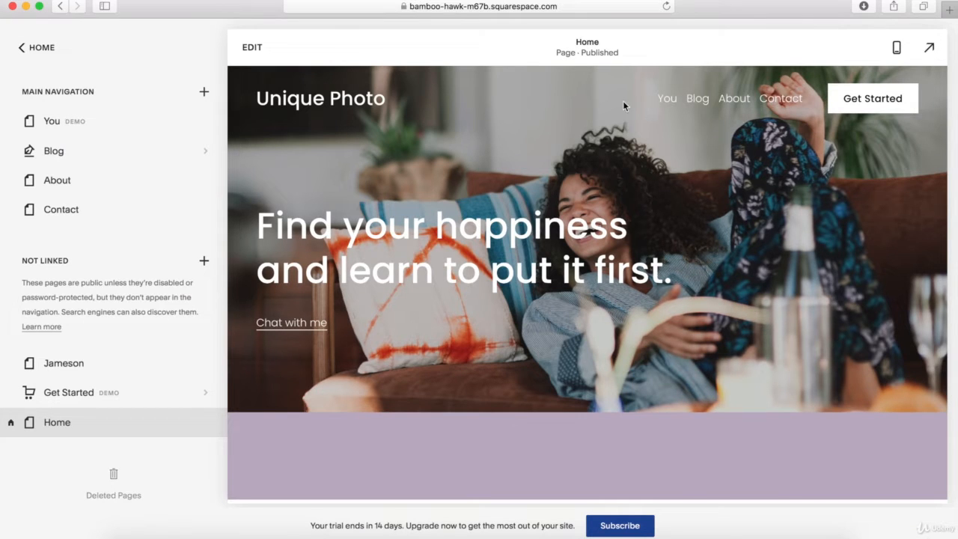
{"action": "left_click", "coordinate": [13, 364]}
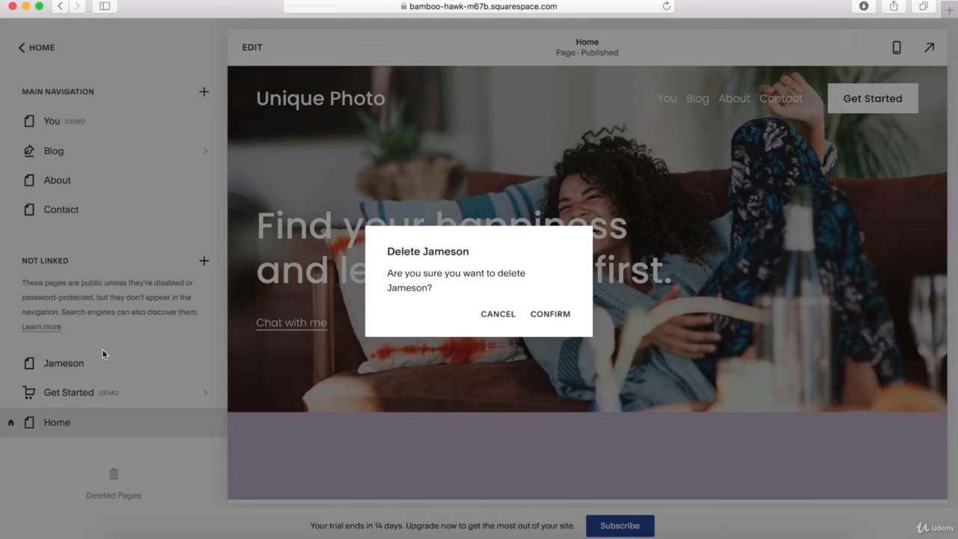
{"action": "left_click", "coordinate": [549, 319]}
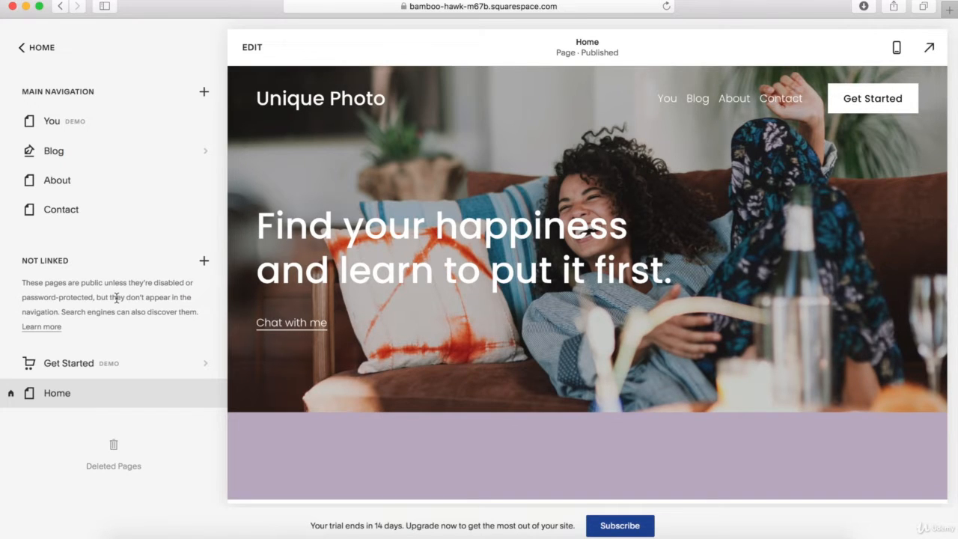
- Browse the sans-serif font packs available in the site's design font settings
{"action": "left_click", "coordinate": [36, 49]}
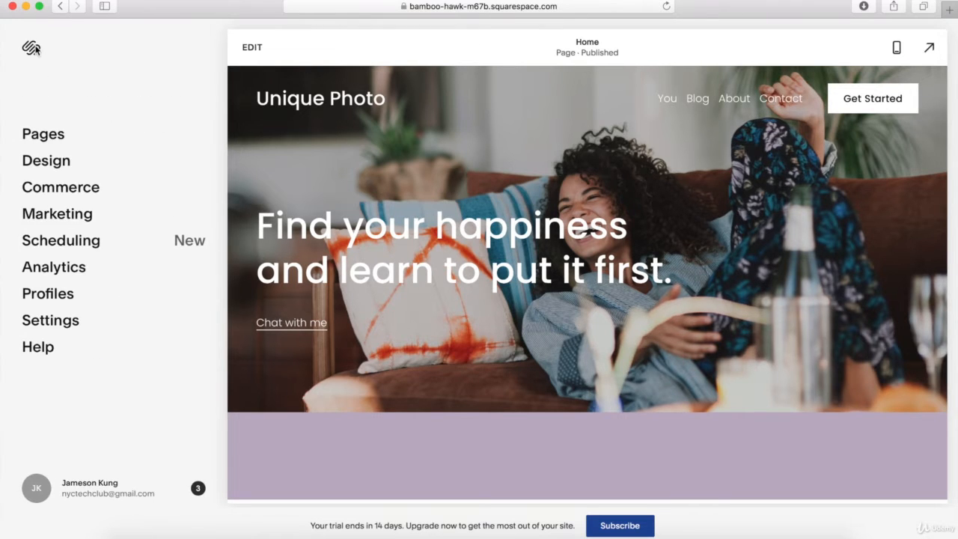
{"action": "left_click", "coordinate": [47, 161]}
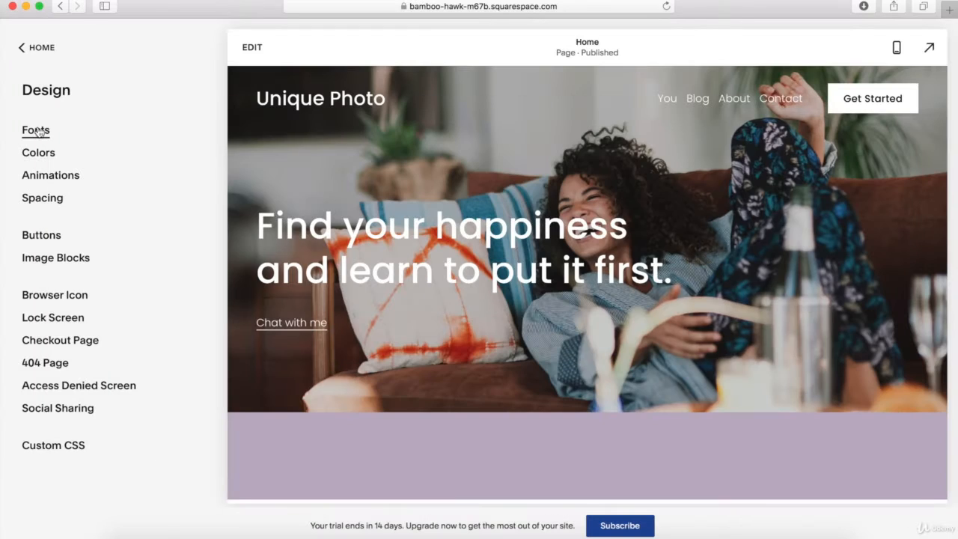
{"action": "left_click", "coordinate": [39, 133]}
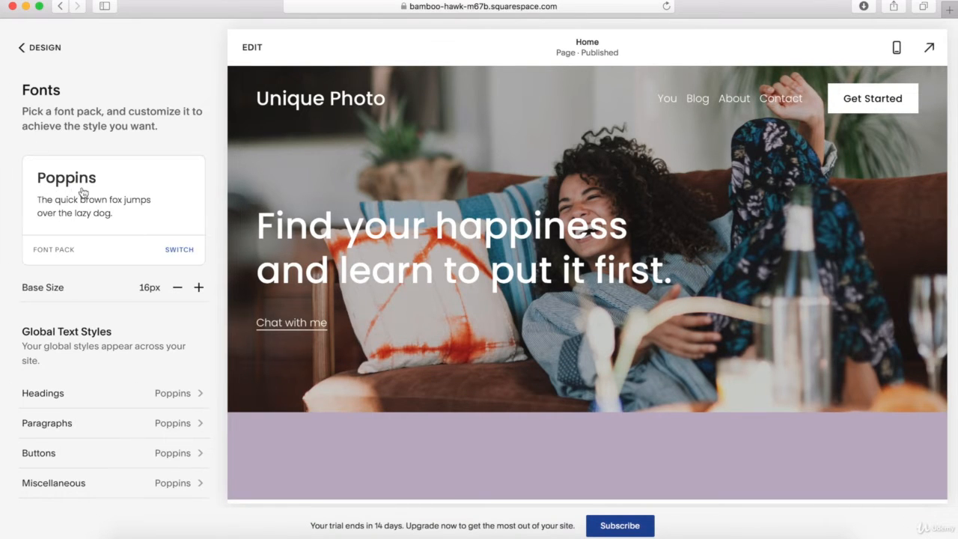
{"action": "left_click", "coordinate": [83, 202]}
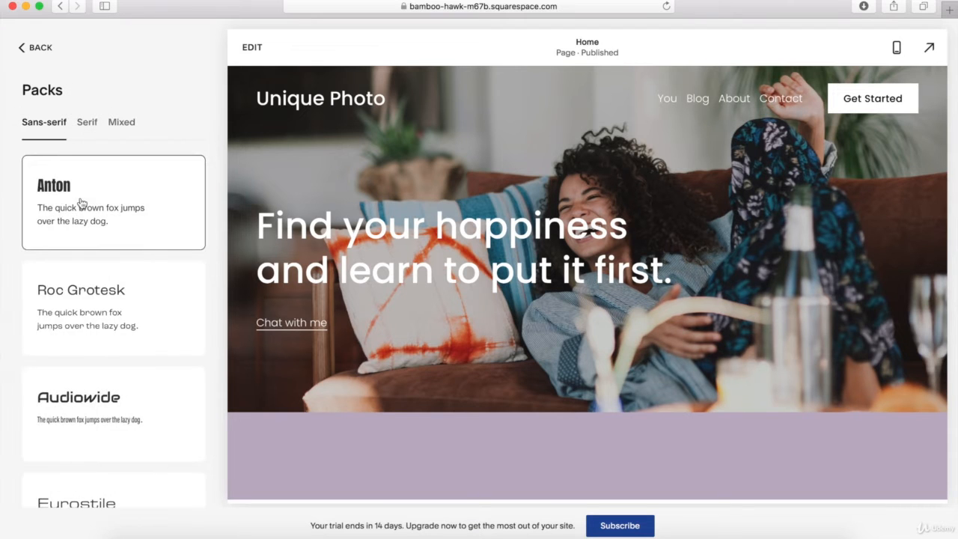
{"action": "scroll", "coordinate": [94, 318], "scroll_direction": "down", "scroll_amount": 2}
{"action": "scroll", "coordinate": [97, 325], "scroll_direction": "down", "scroll_amount": 5}
{"action": "scroll", "coordinate": [96, 325], "scroll_direction": "up", "scroll_amount": 5}
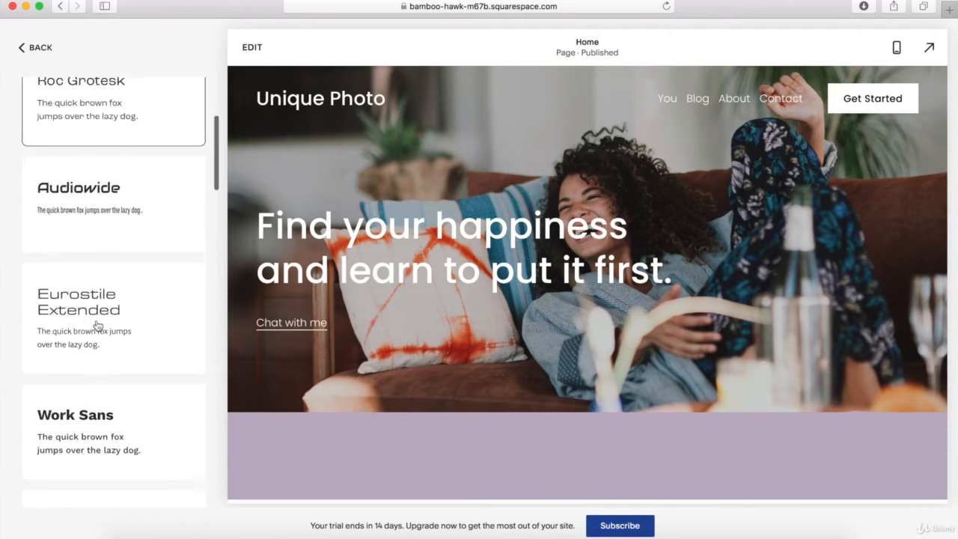
{"action": "left_click", "coordinate": [40, 50]}
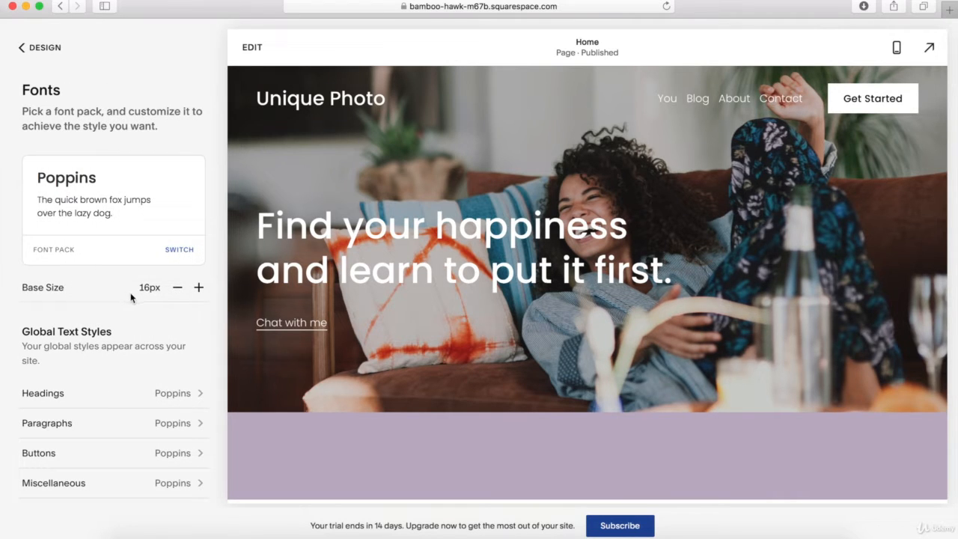
- Examine the global Headings text style, including its weight, line height, letter spacing and heading size options
{"action": "left_click", "coordinate": [60, 395]}
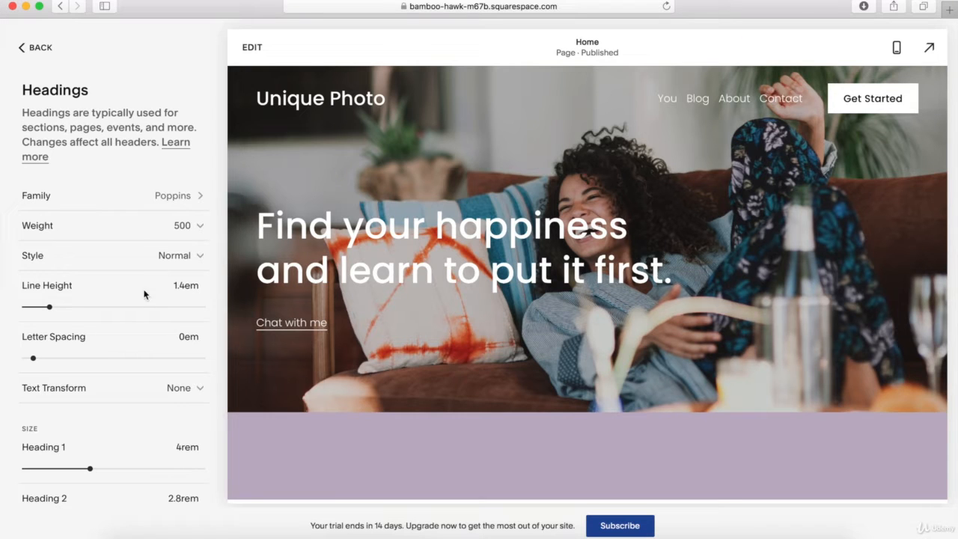
{"action": "scroll", "coordinate": [102, 396], "scroll_direction": "down", "scroll_amount": 3}
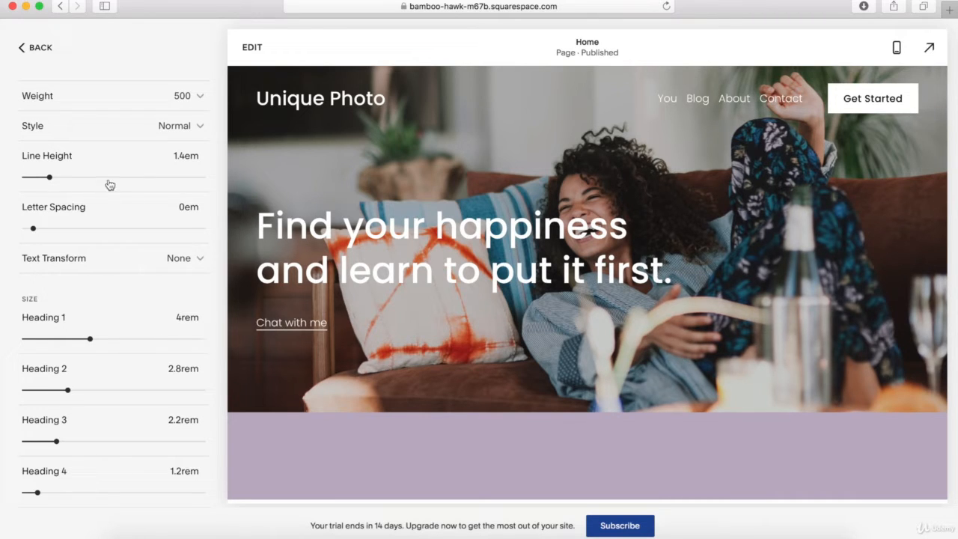
{"action": "left_click", "coordinate": [34, 50]}
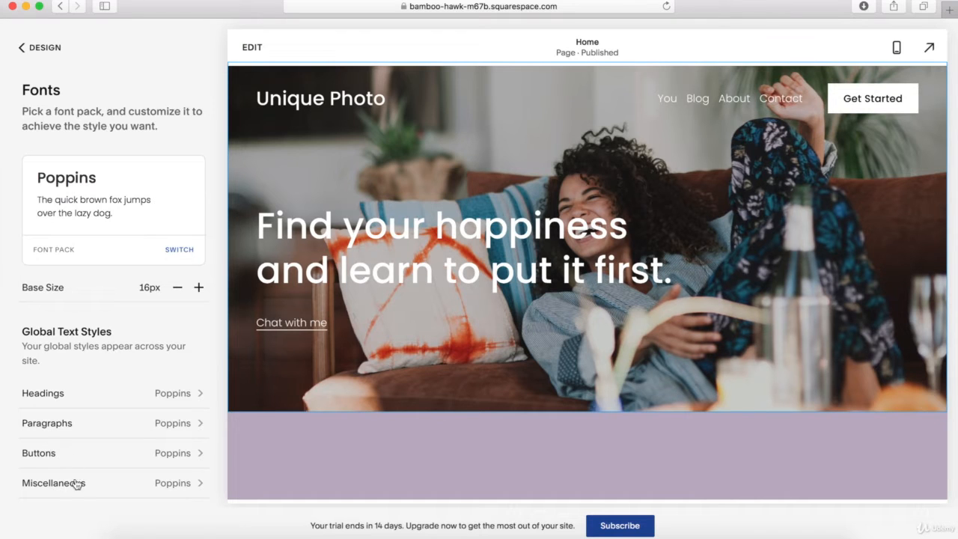
{"action": "left_click", "coordinate": [43, 48]}
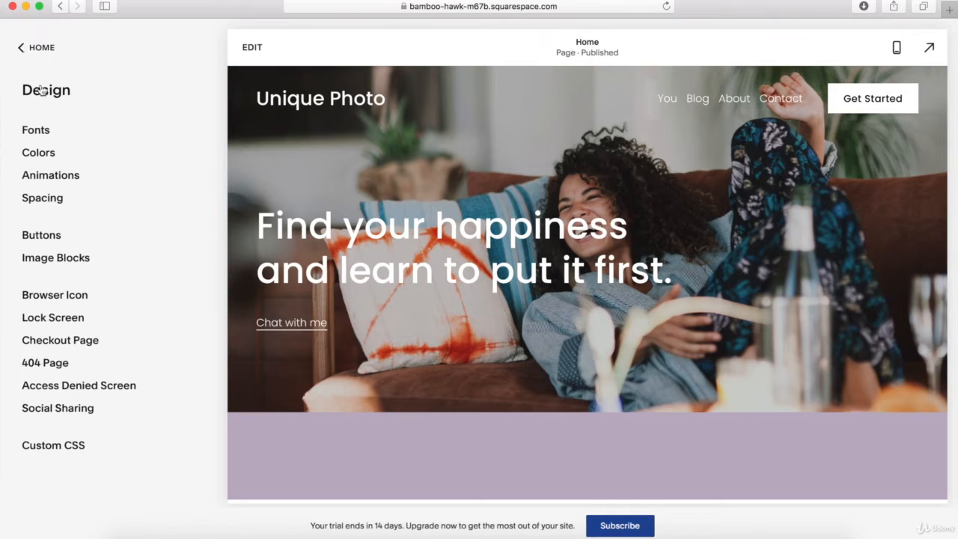
- Examine the site's colour palette editor, its designer palettes and the other palette source options
{"action": "left_click", "coordinate": [37, 153]}
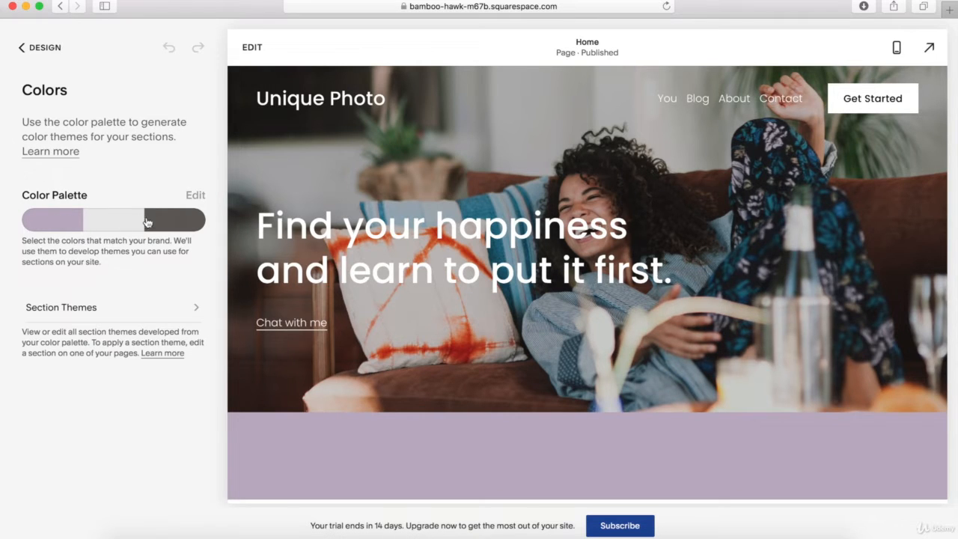
{"action": "left_click", "coordinate": [195, 196]}
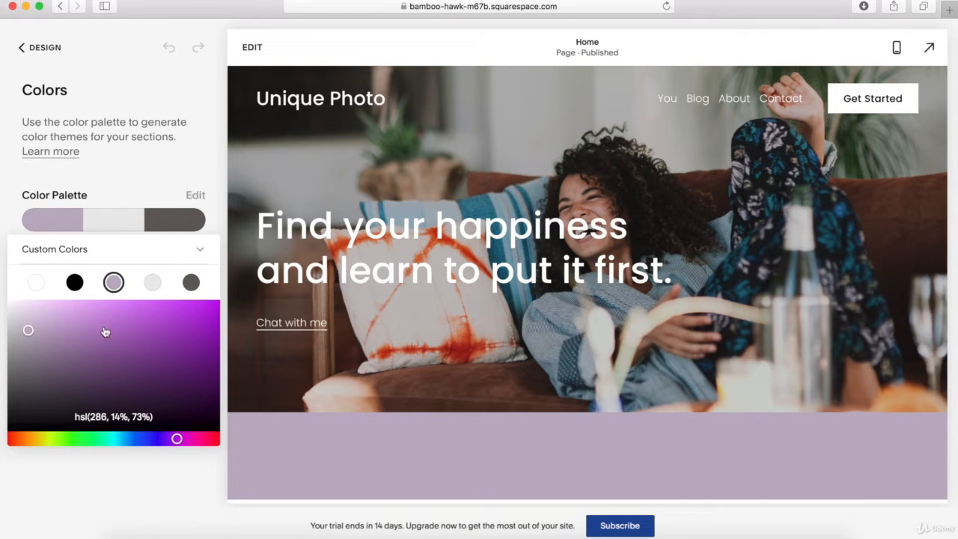
{"action": "left_click", "coordinate": [201, 252]}
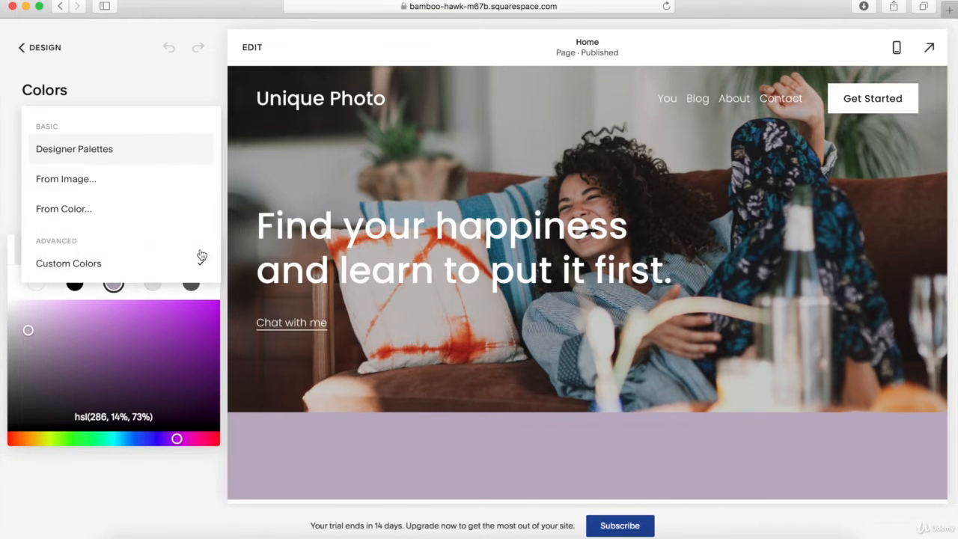
{"action": "left_click", "coordinate": [97, 152]}
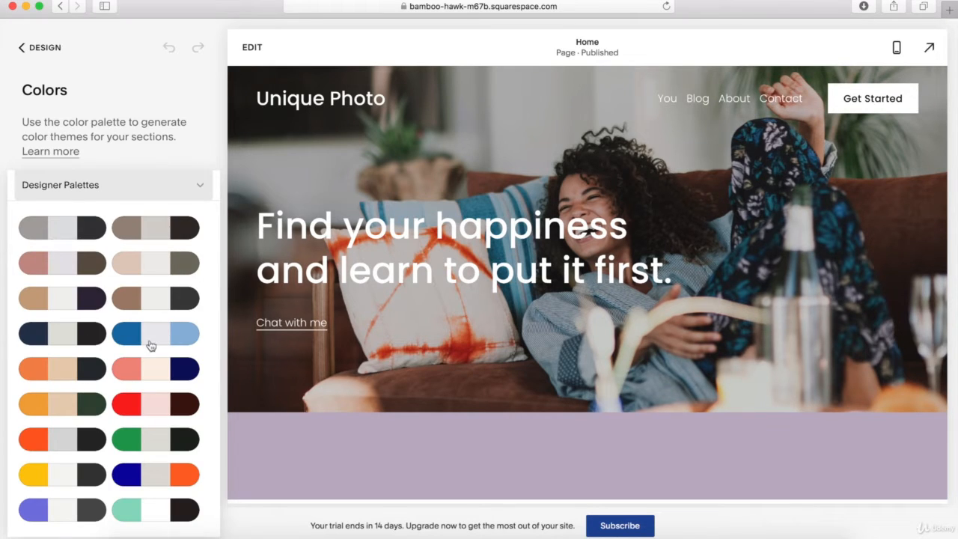
{"action": "left_click", "coordinate": [198, 190]}
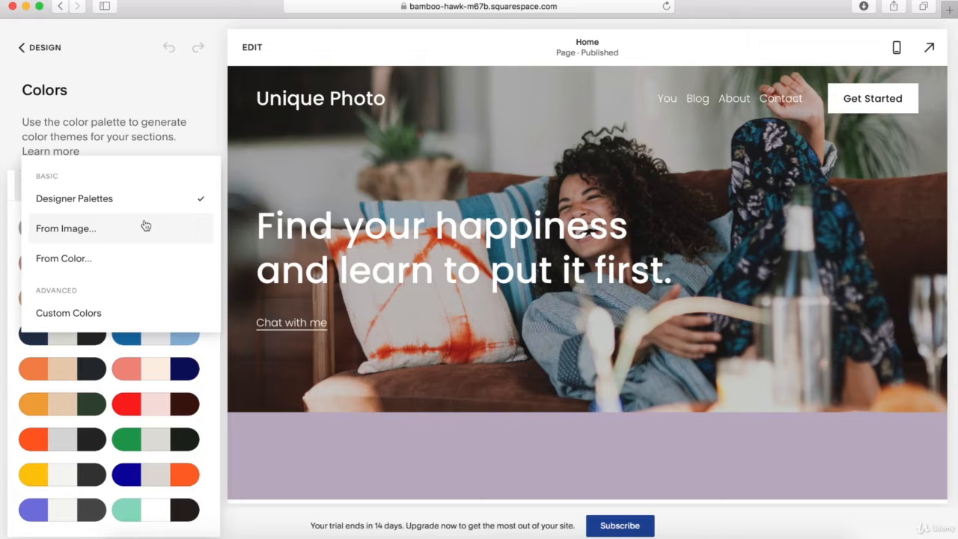
{"action": "left_click", "coordinate": [170, 137]}
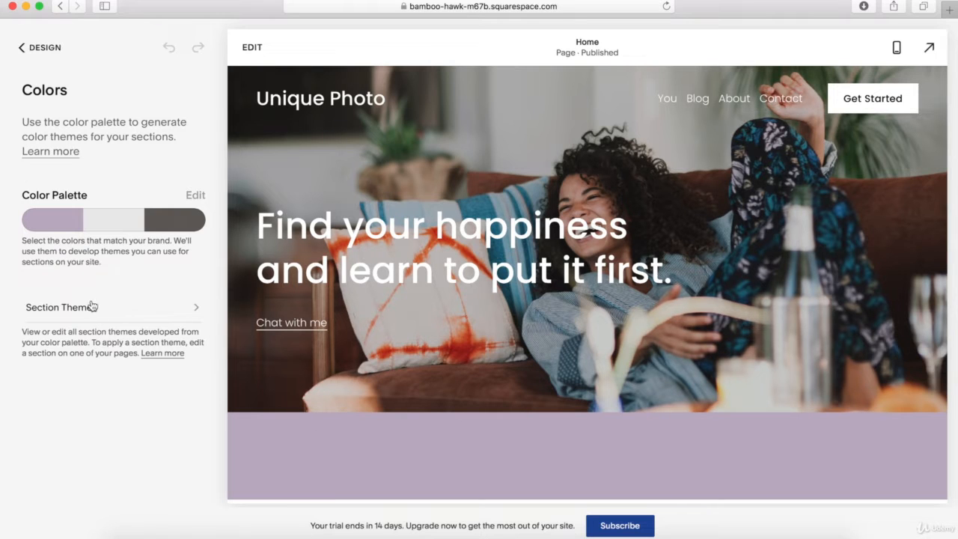
- Examine the section colour themes and the individual colour settings of the White Minimal theme
{"action": "left_click", "coordinate": [194, 310]}
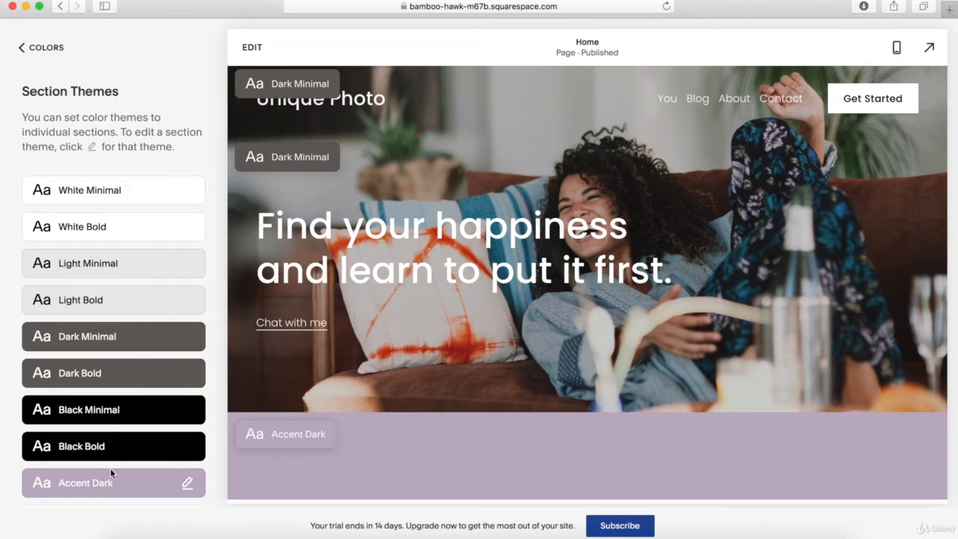
{"action": "scroll", "coordinate": [129, 411], "scroll_direction": "down", "scroll_amount": 2}
{"action": "scroll", "coordinate": [128, 413], "scroll_direction": "up", "scroll_amount": 2}
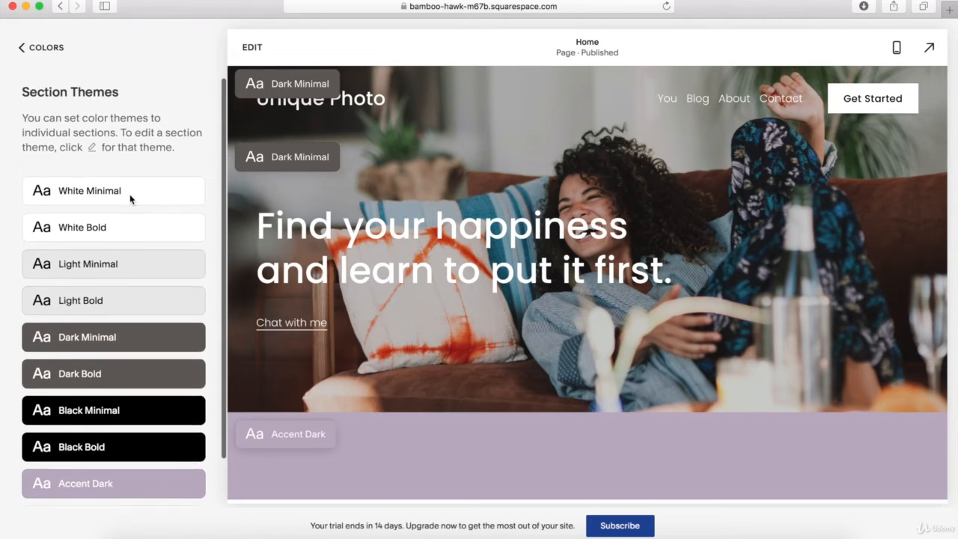
{"action": "left_click", "coordinate": [188, 191]}
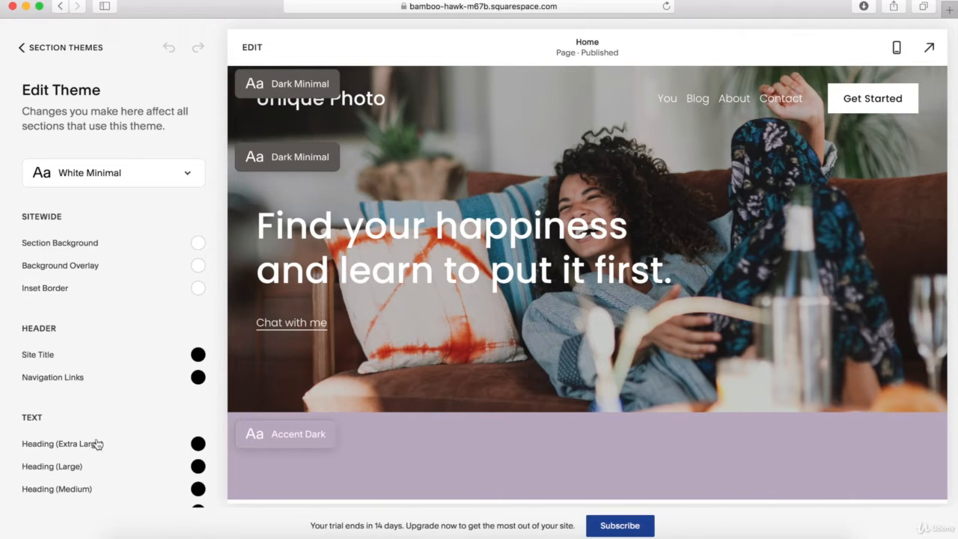
{"action": "left_click", "coordinate": [20, 48]}
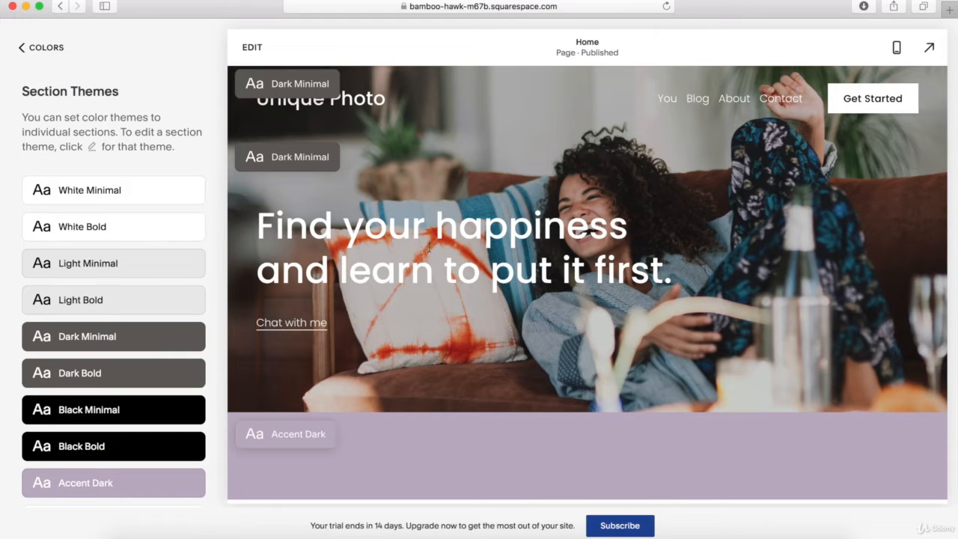
{"action": "left_click", "coordinate": [32, 49]}
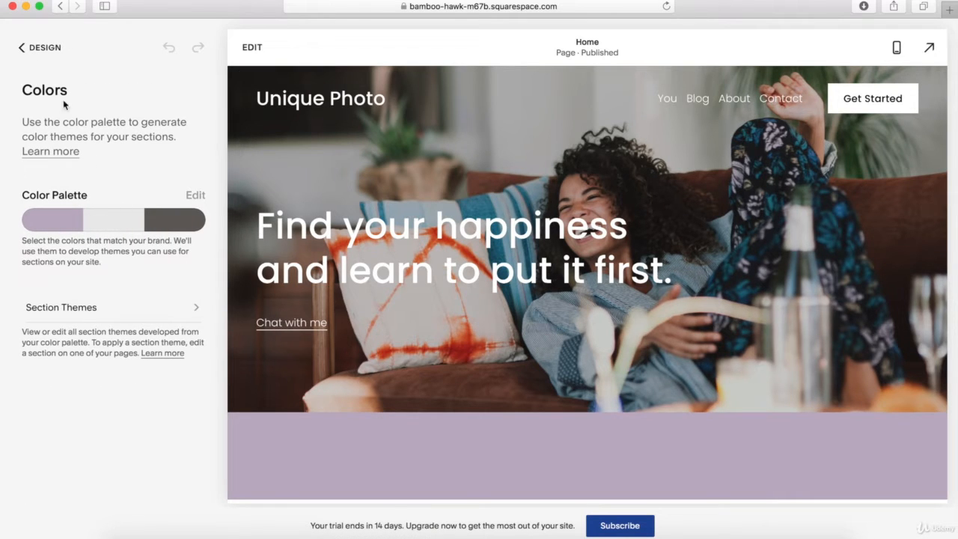
{"action": "left_click", "coordinate": [42, 49]}
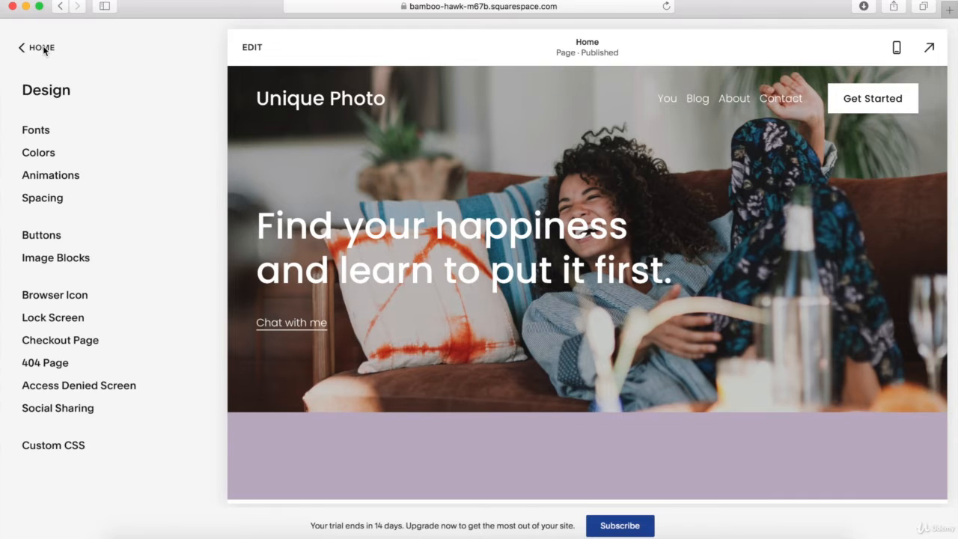
- Examine the site animation styles against the Home page's lower section
{"action": "left_click", "coordinate": [55, 178]}
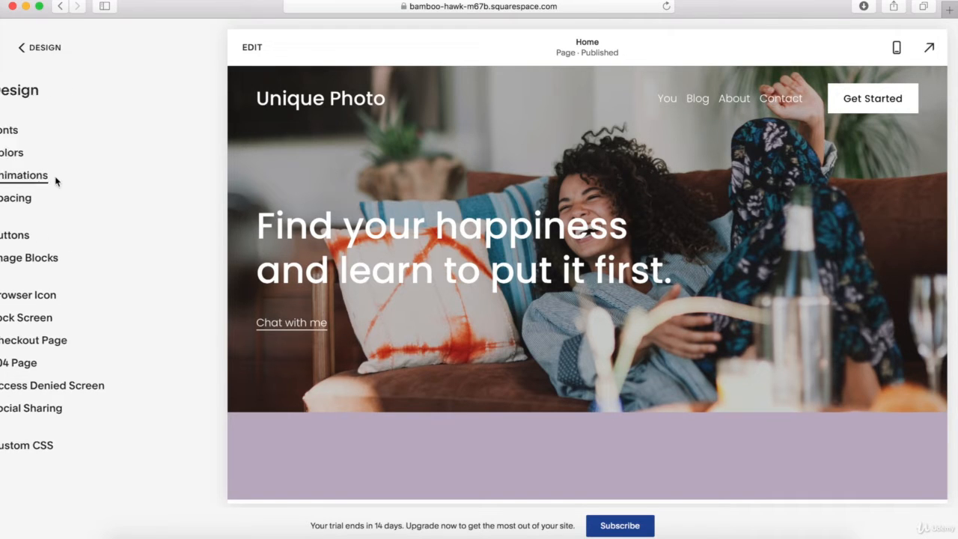
{"action": "scroll", "coordinate": [309, 198], "scroll_direction": "down", "scroll_amount": 3}
{"action": "scroll", "coordinate": [308, 197], "scroll_direction": "down", "scroll_amount": 5}
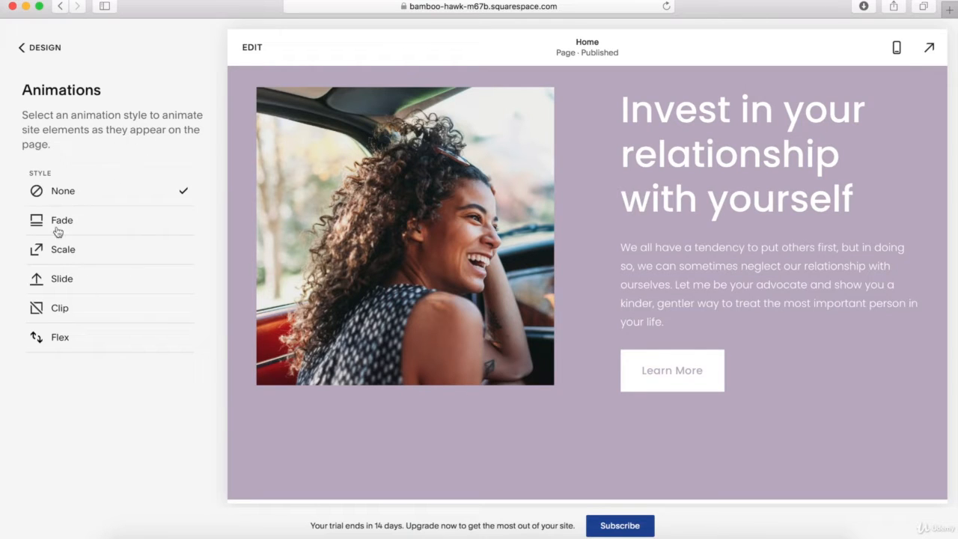
{"action": "left_click", "coordinate": [41, 50]}
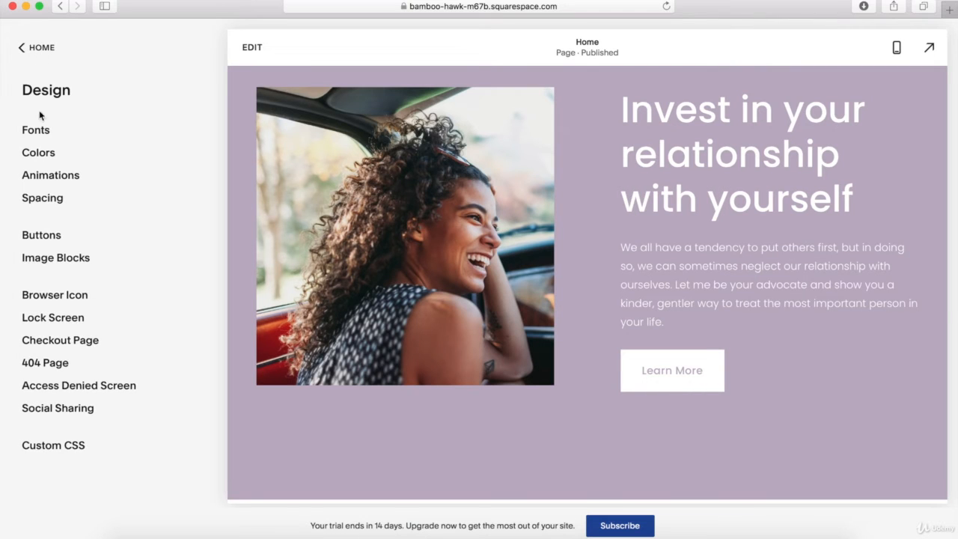
- Examine the site spacing settings and the button style, shape and padding settings
{"action": "left_click", "coordinate": [53, 202]}
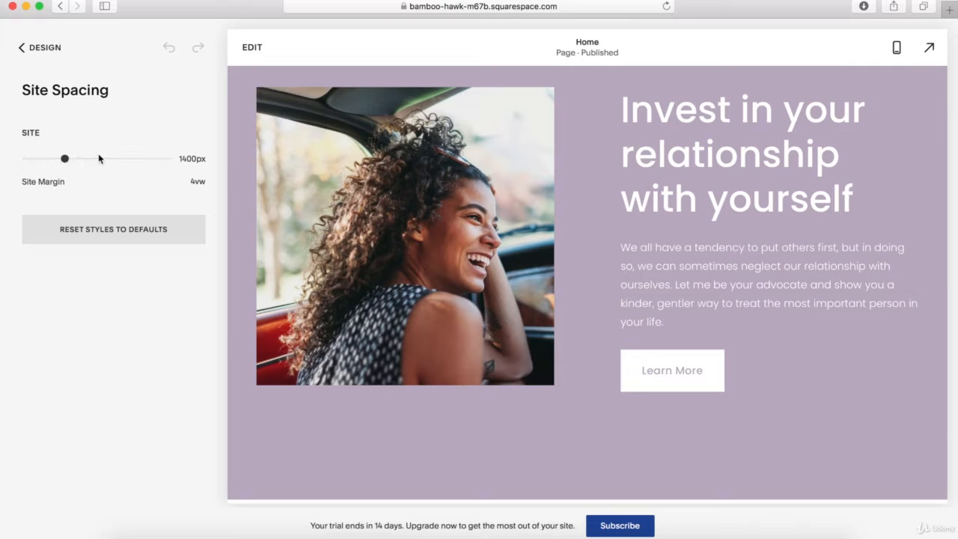
{"action": "left_click", "coordinate": [43, 47]}
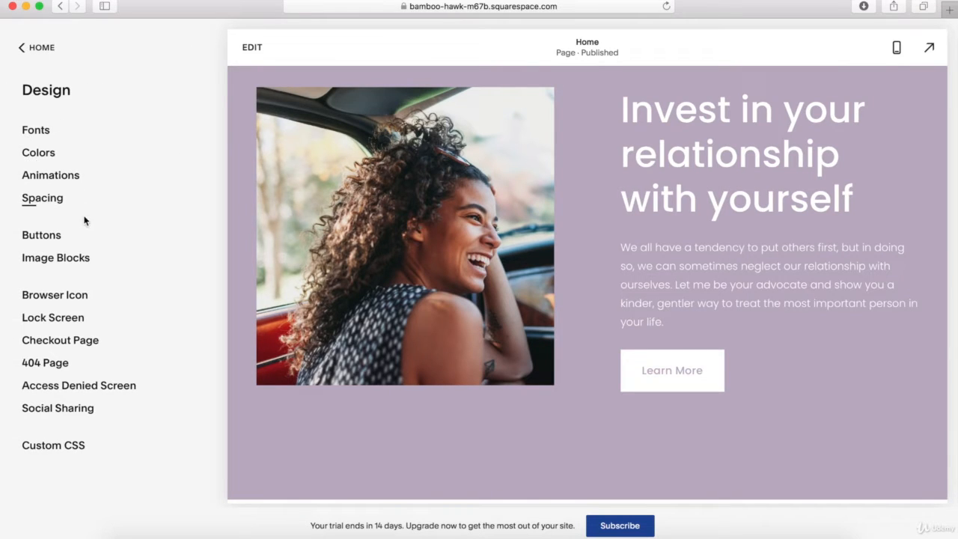
{"action": "left_click", "coordinate": [49, 236]}
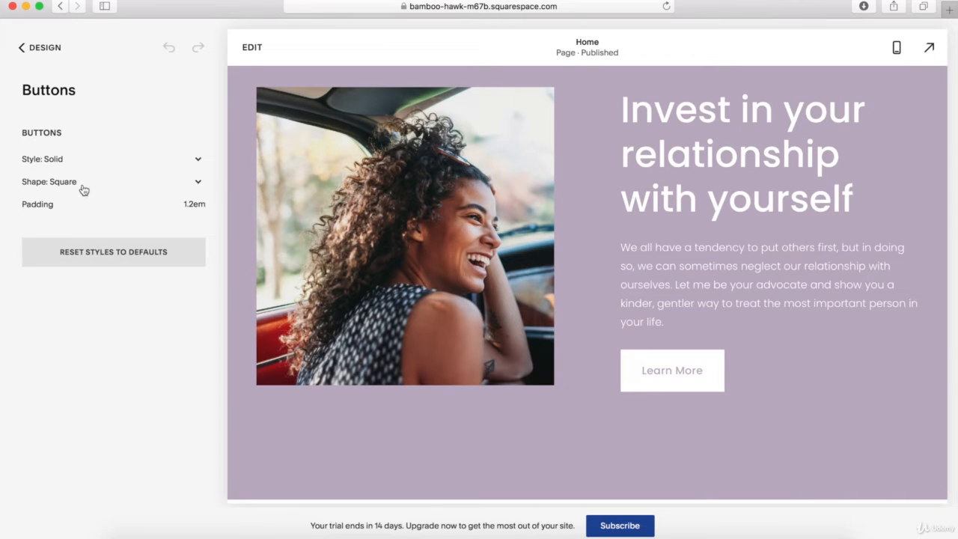
{"action": "left_click", "coordinate": [37, 47]}
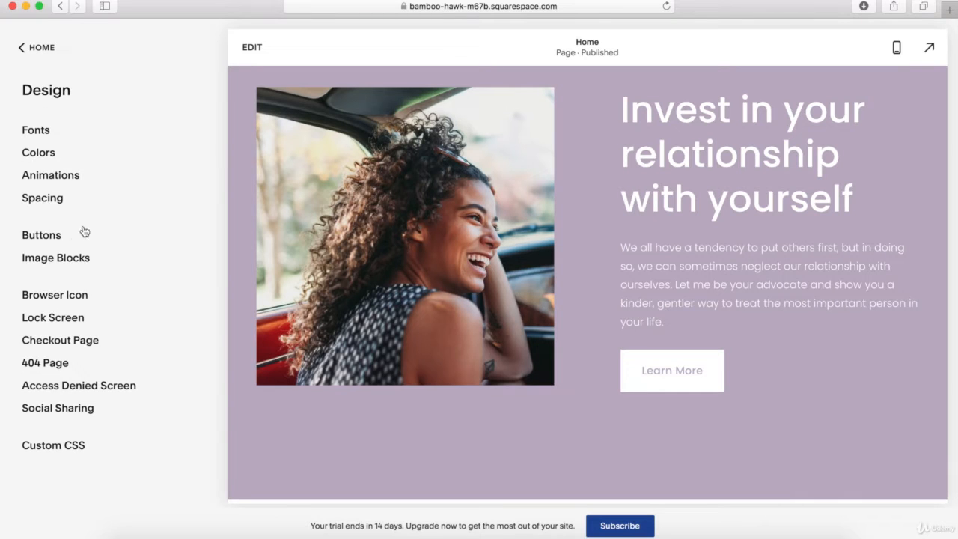
- Examine the image block style settings for the poster, card and overlap layouts
{"action": "left_click", "coordinate": [54, 258]}
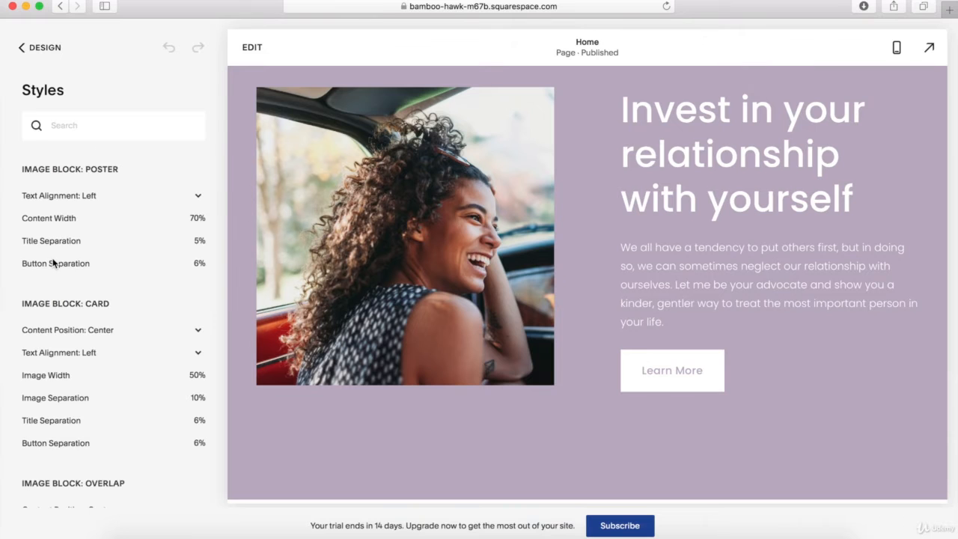
{"action": "mouse_move", "coordinate": [73, 237]}
{"action": "scroll", "coordinate": [79, 368], "scroll_direction": "down", "scroll_amount": 3}
{"action": "scroll", "coordinate": [79, 370], "scroll_direction": "down", "scroll_amount": 3}
{"action": "scroll", "coordinate": [79, 370], "scroll_direction": "up", "scroll_amount": 5}
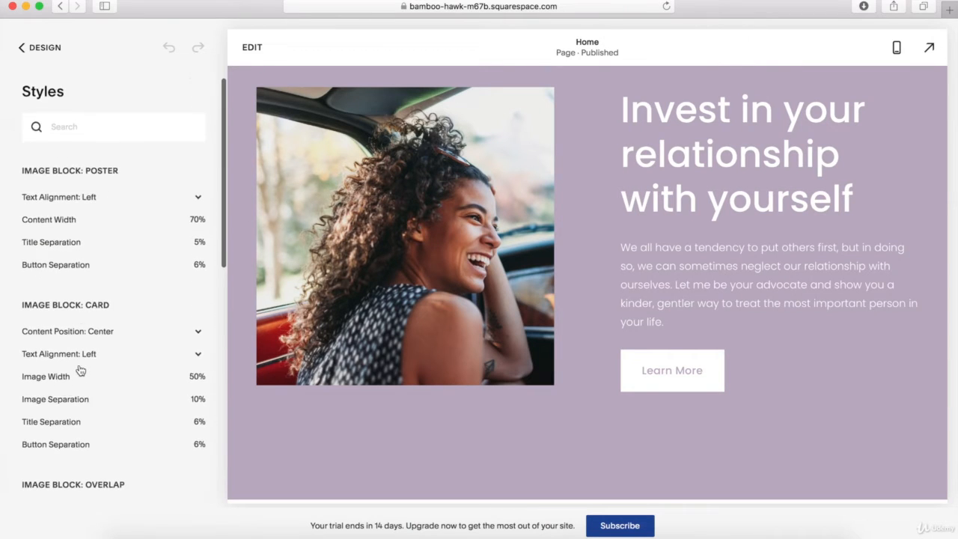
- Examine the site's browser icon upload settings and the lock screen layout, branding, media and style options
{"action": "left_click", "coordinate": [28, 48]}
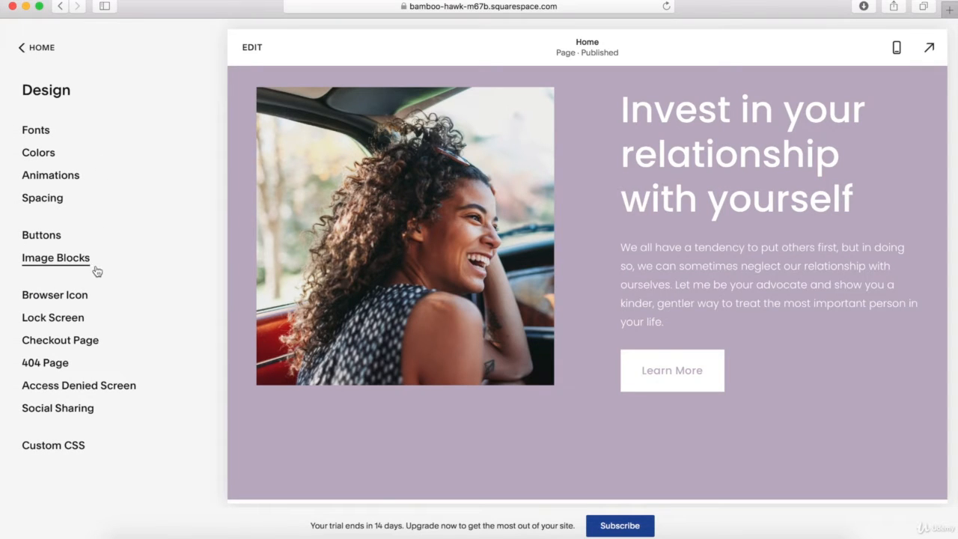
{"action": "left_click", "coordinate": [70, 296]}
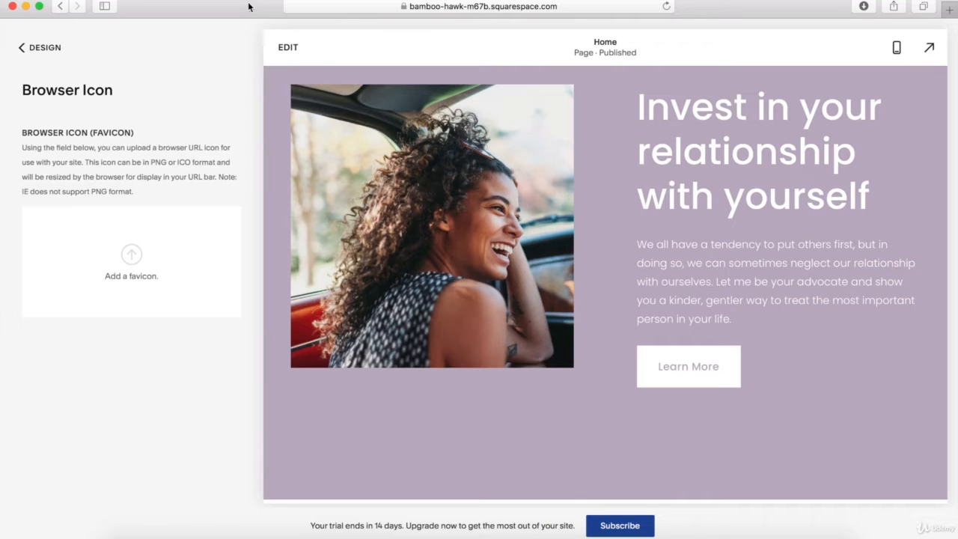
{"action": "left_click", "coordinate": [44, 47]}
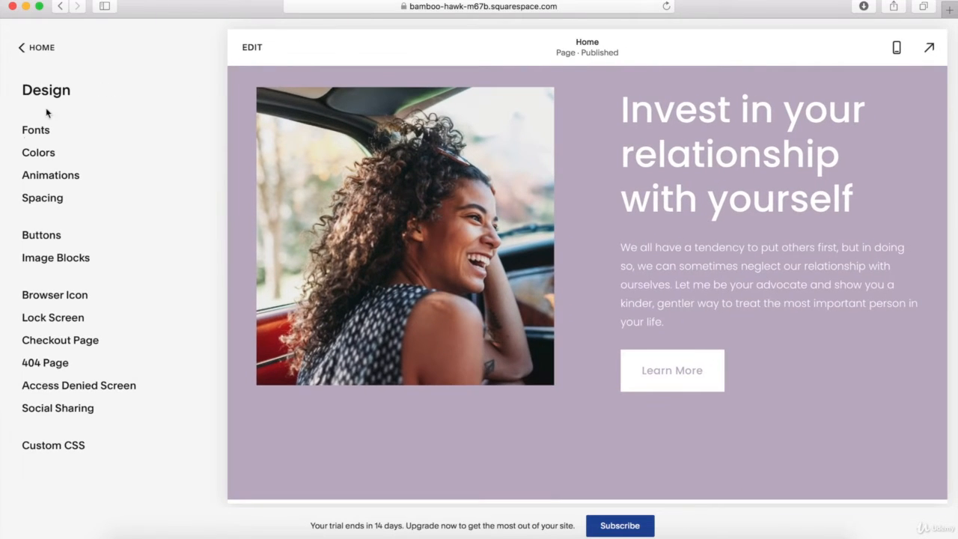
{"action": "left_click", "coordinate": [64, 318]}
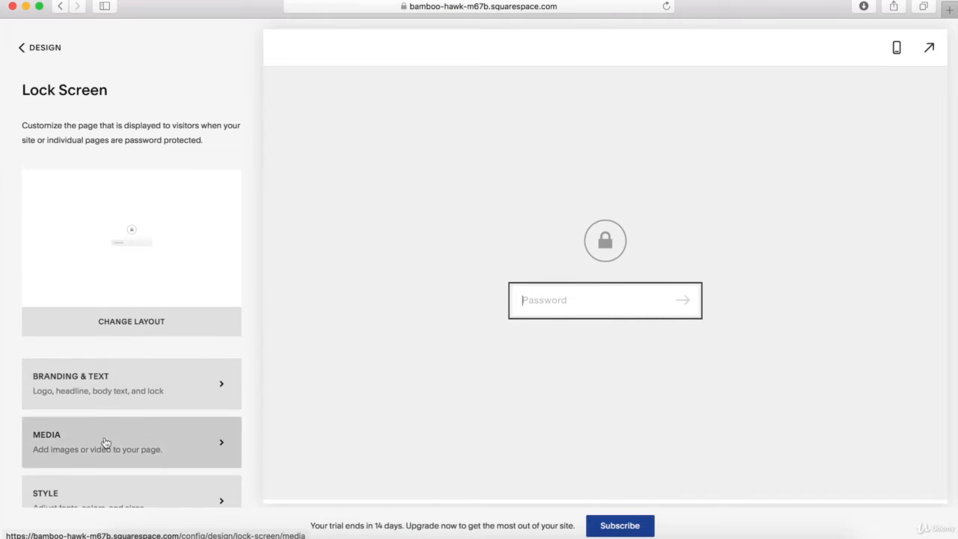
{"action": "left_click", "coordinate": [36, 49]}
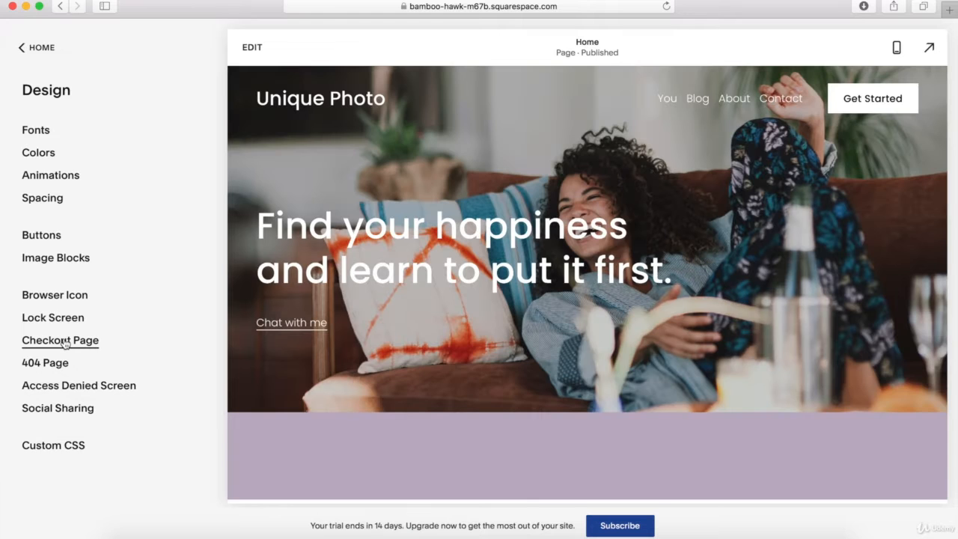
- Examine the checkout page style settings and the page choices available for the 404 error page
{"action": "left_click", "coordinate": [64, 340]}
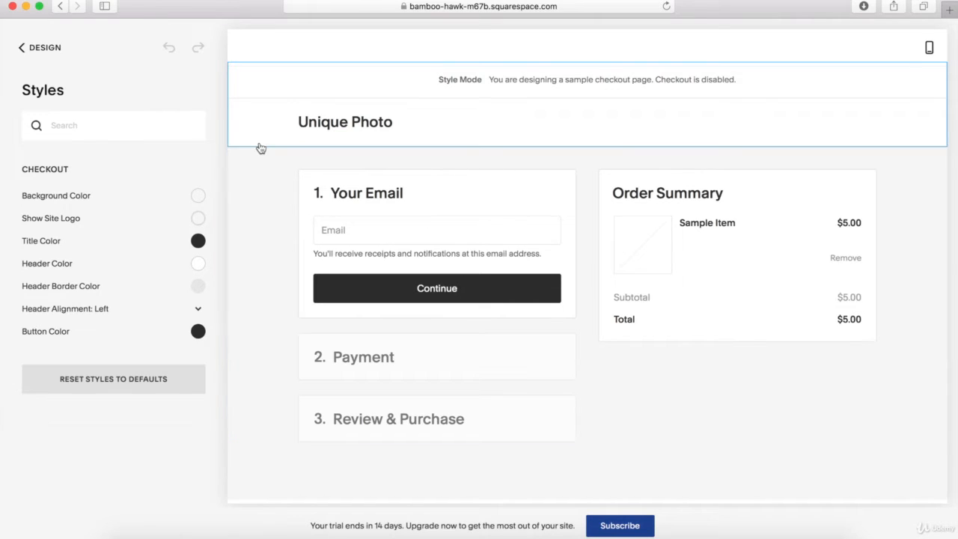
{"action": "left_click", "coordinate": [43, 49]}
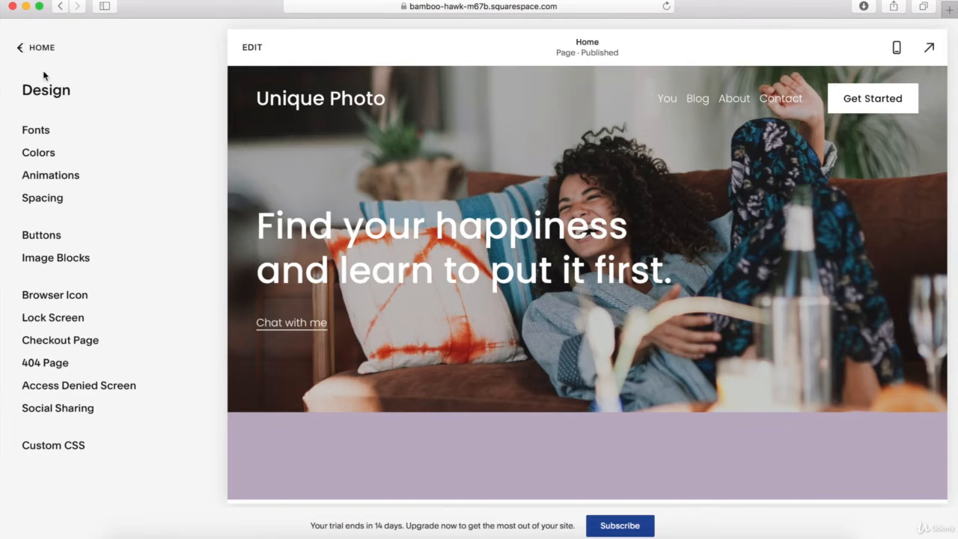
{"action": "left_click", "coordinate": [57, 371]}
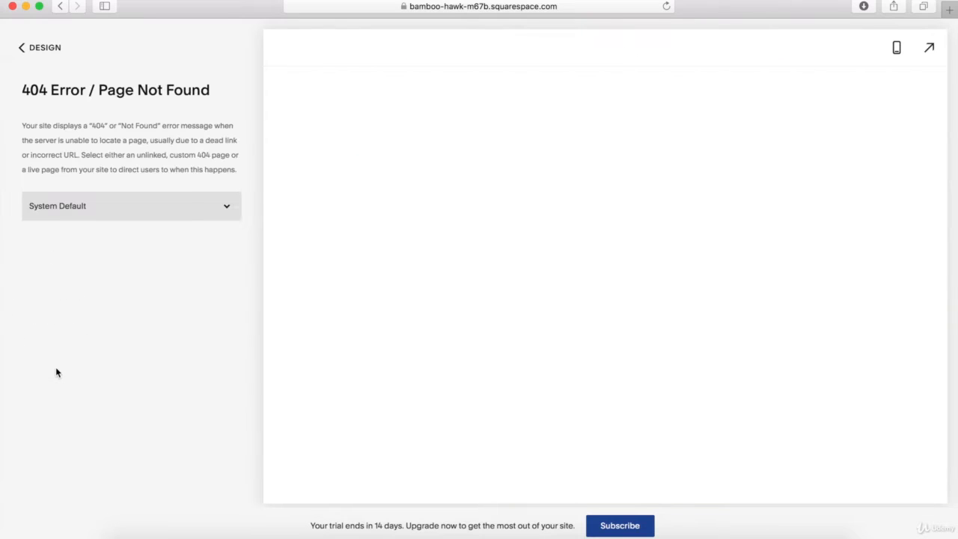
{"action": "left_click", "coordinate": [200, 205]}
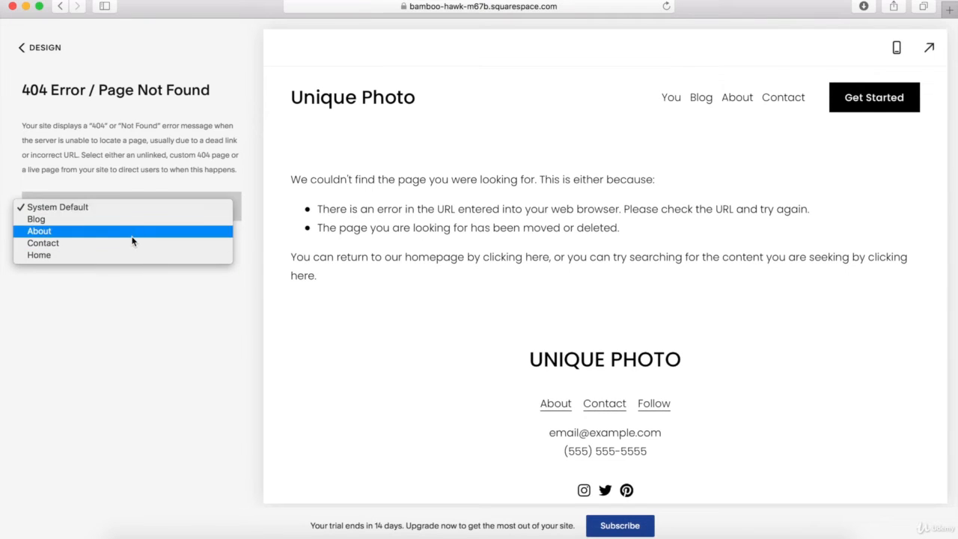
{"action": "left_click", "coordinate": [42, 50]}
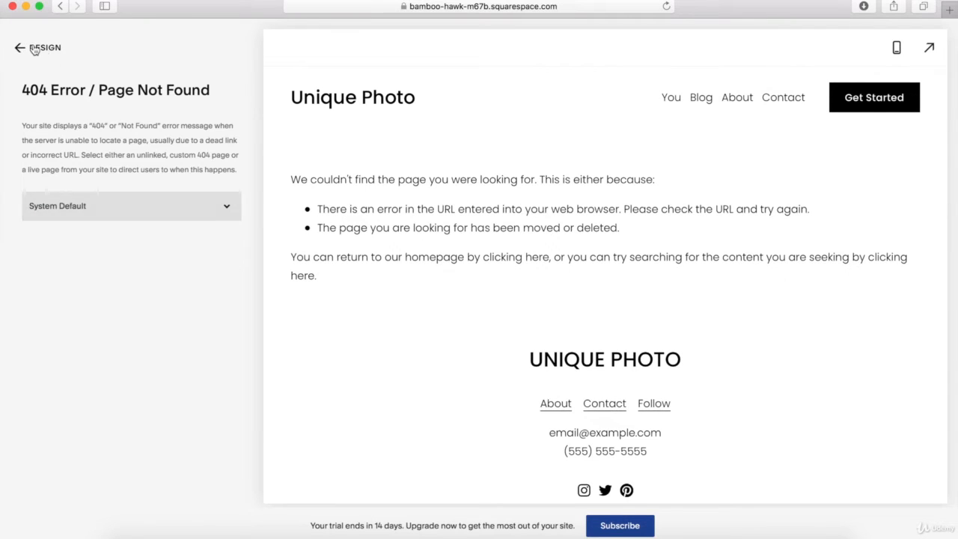
{"action": "left_click", "coordinate": [34, 49]}
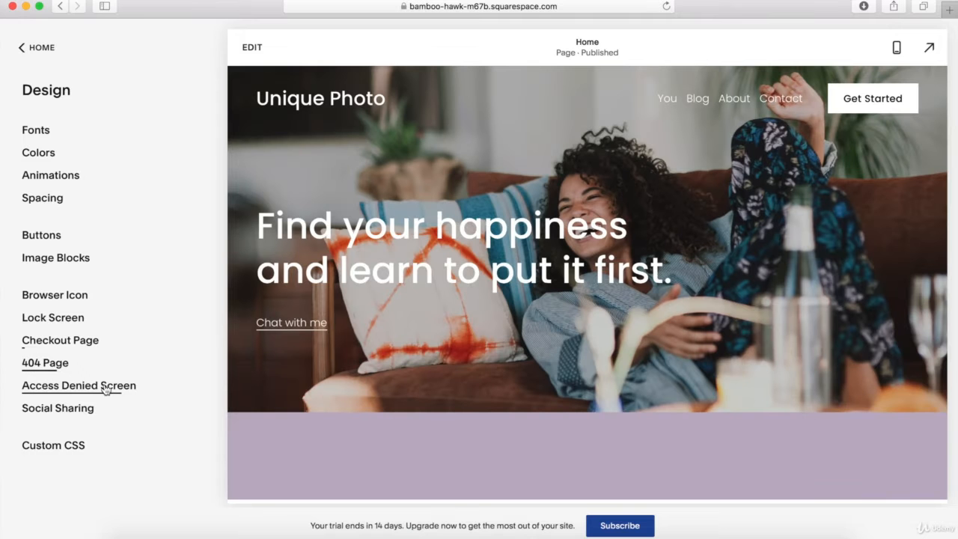
- Examine the Access Denied Screen and the Member Areas settings it links to
{"action": "left_click", "coordinate": [105, 388]}
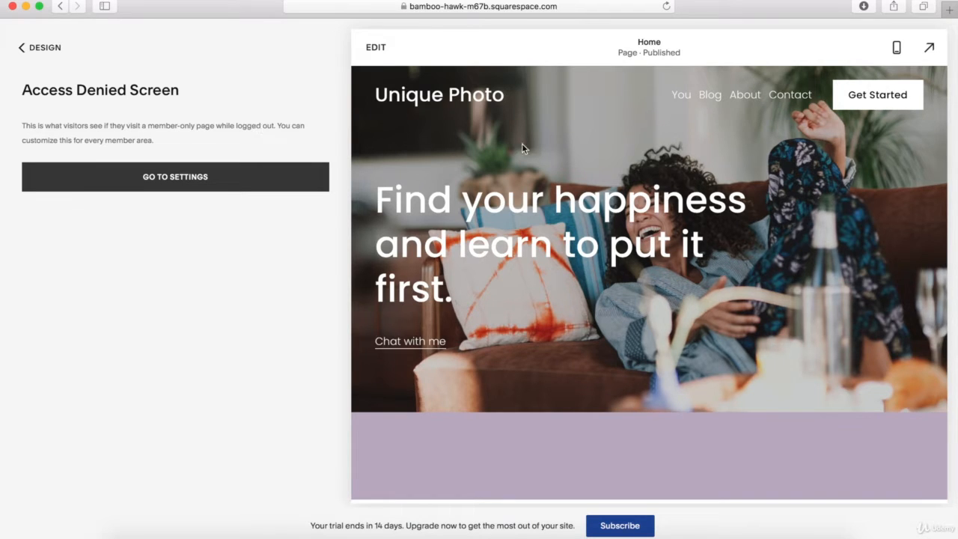
{"action": "left_click", "coordinate": [175, 179]}
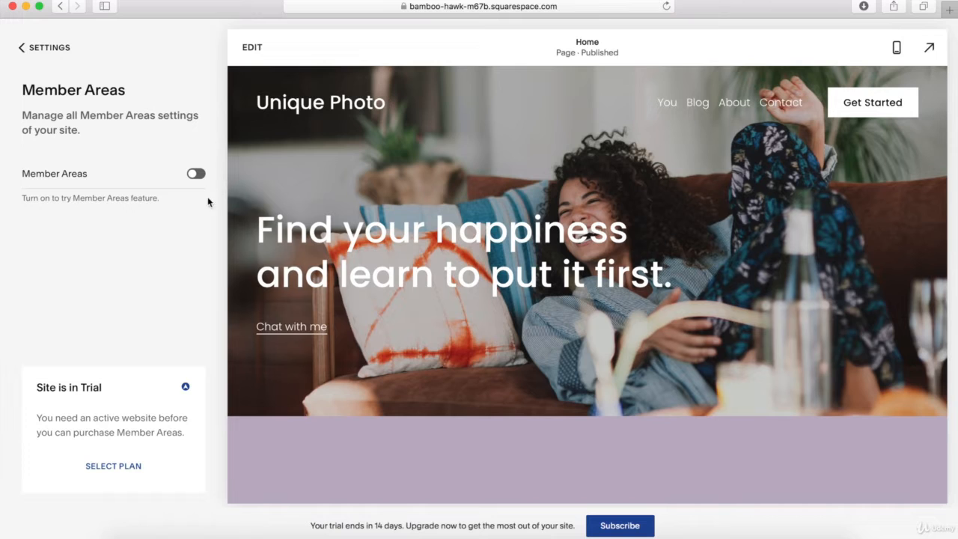
{"action": "left_click", "coordinate": [38, 48]}
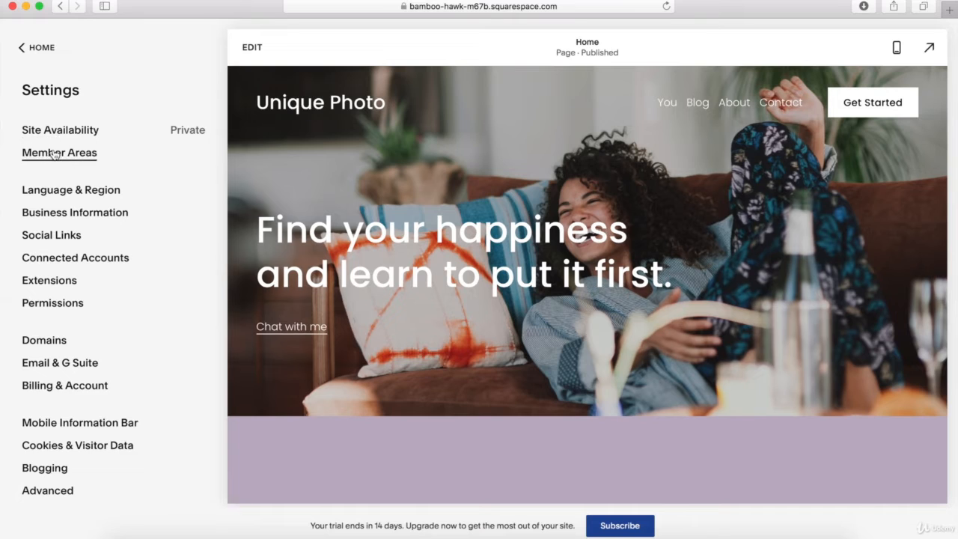
- Examine the social sharing logo settings and the Custom CSS editor in the site design settings
{"action": "left_click", "coordinate": [33, 51]}
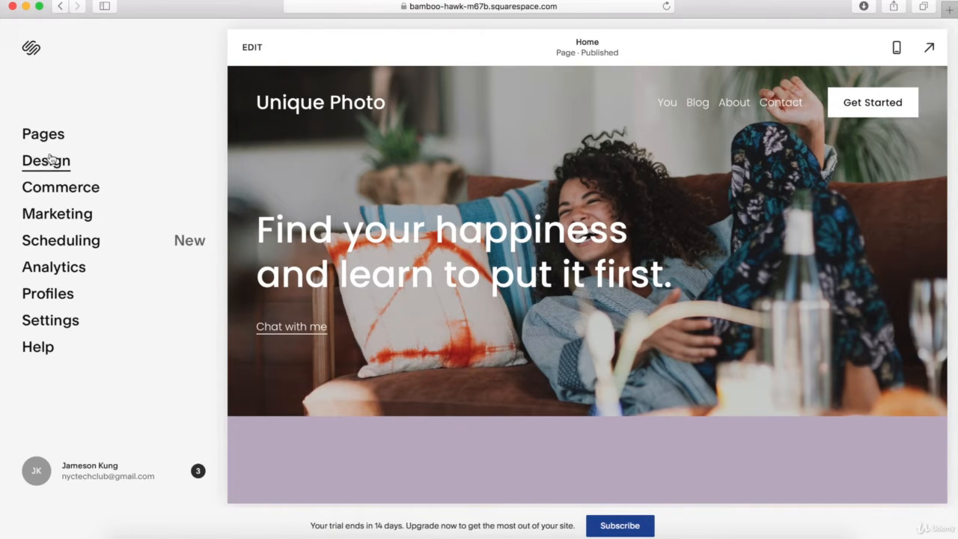
{"action": "left_click", "coordinate": [51, 159]}
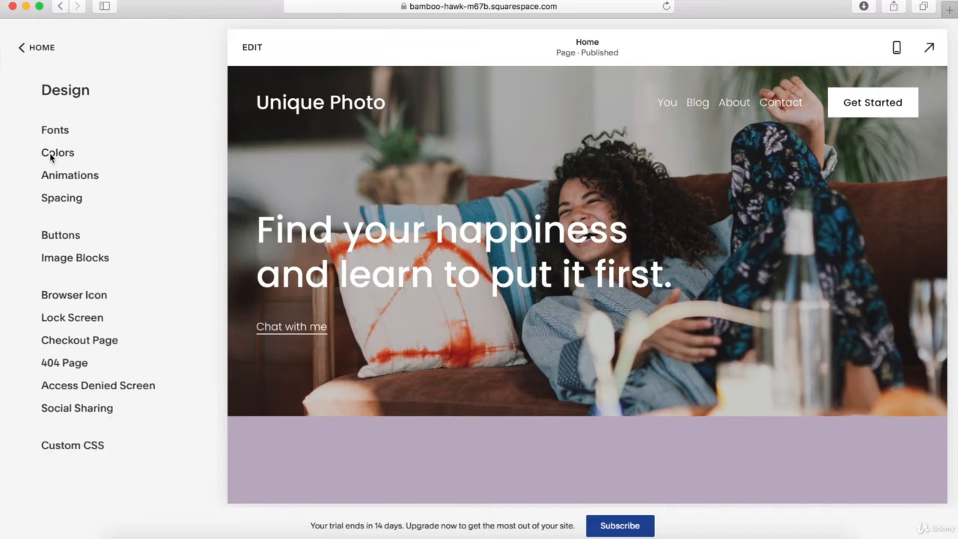
{"action": "left_click", "coordinate": [82, 409]}
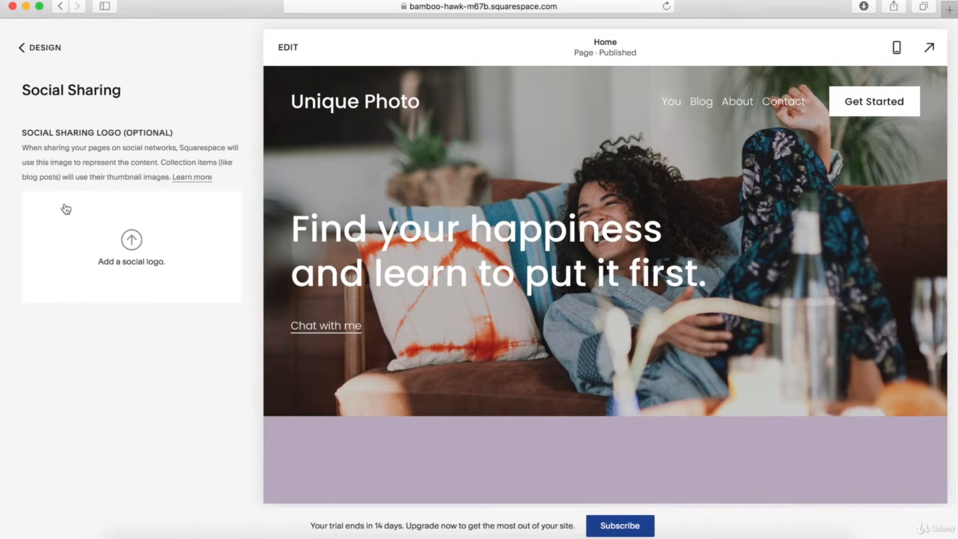
{"action": "left_click", "coordinate": [42, 53]}
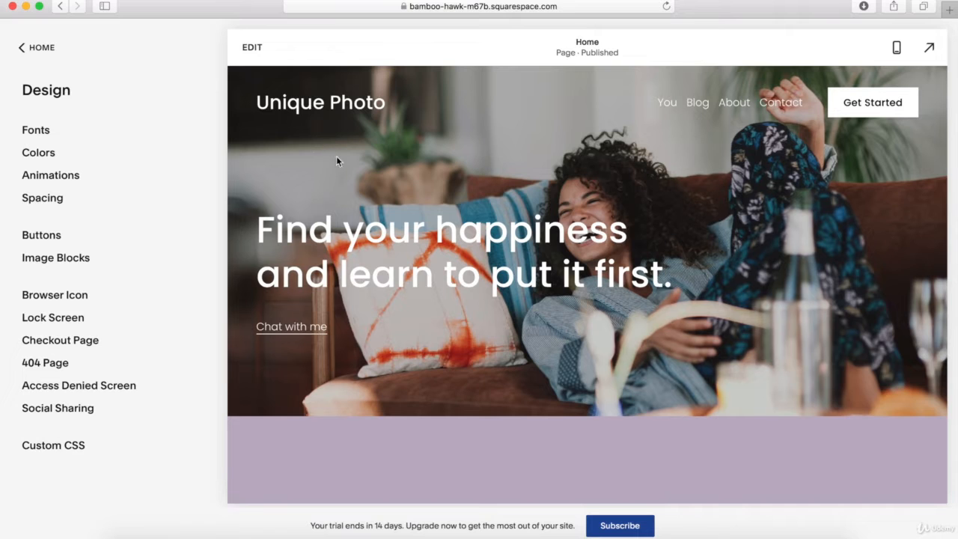
{"action": "left_click", "coordinate": [60, 446]}
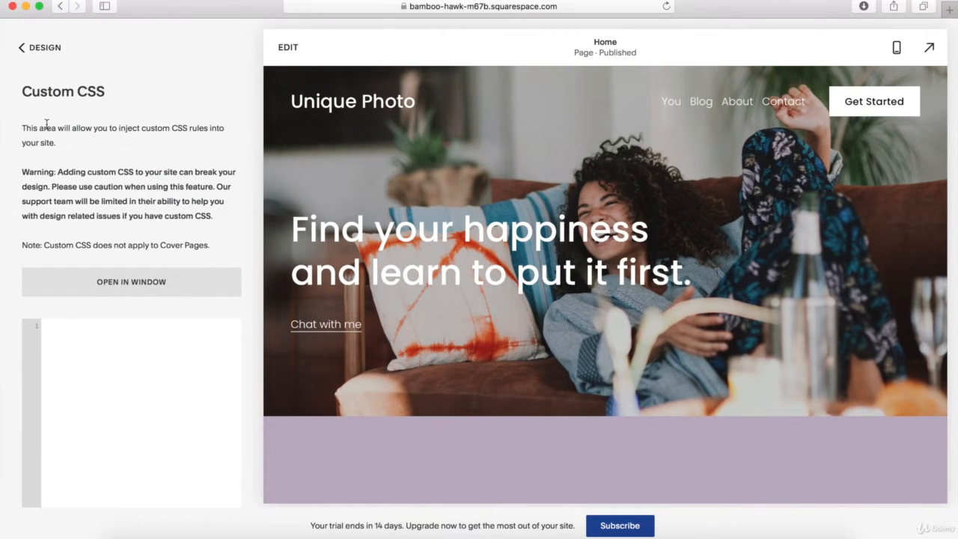
{"action": "left_click", "coordinate": [41, 57]}
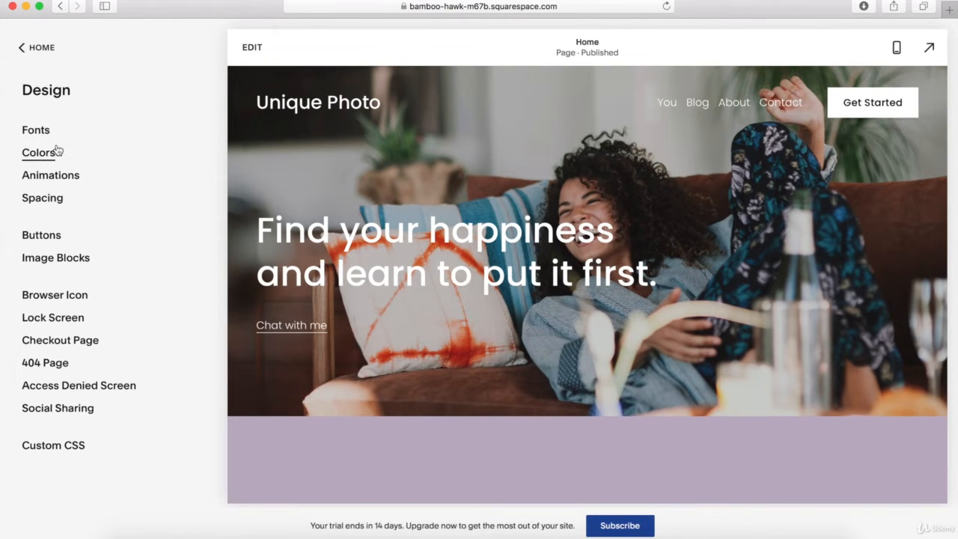
- Open the Commerce store setup and start its task of adding products for sale
{"action": "left_click", "coordinate": [39, 49]}
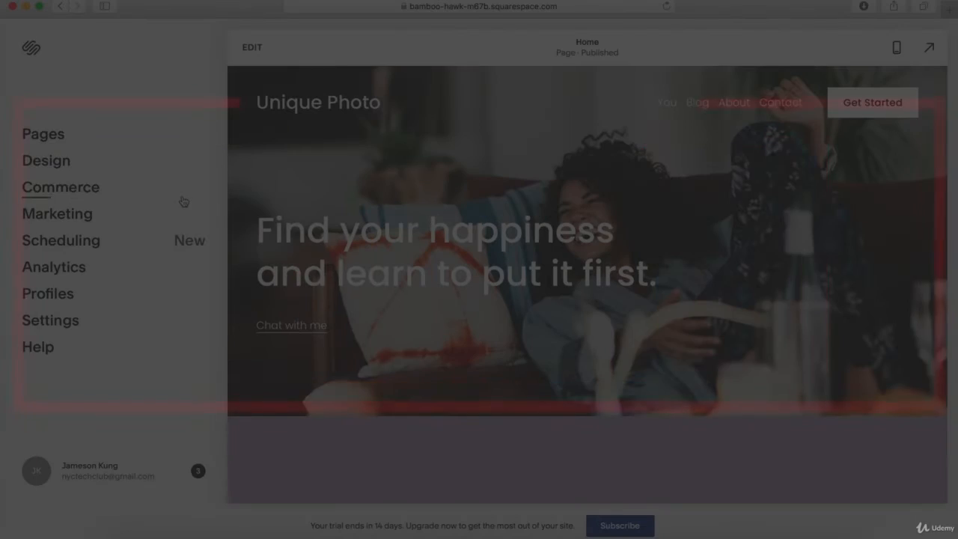
{"action": "left_click", "coordinate": [61, 189]}
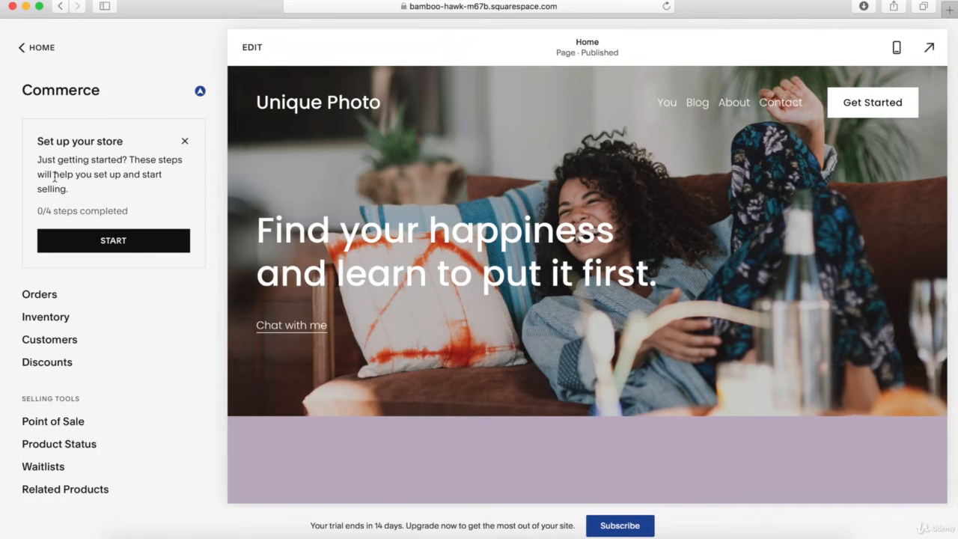
{"action": "left_click", "coordinate": [112, 241]}
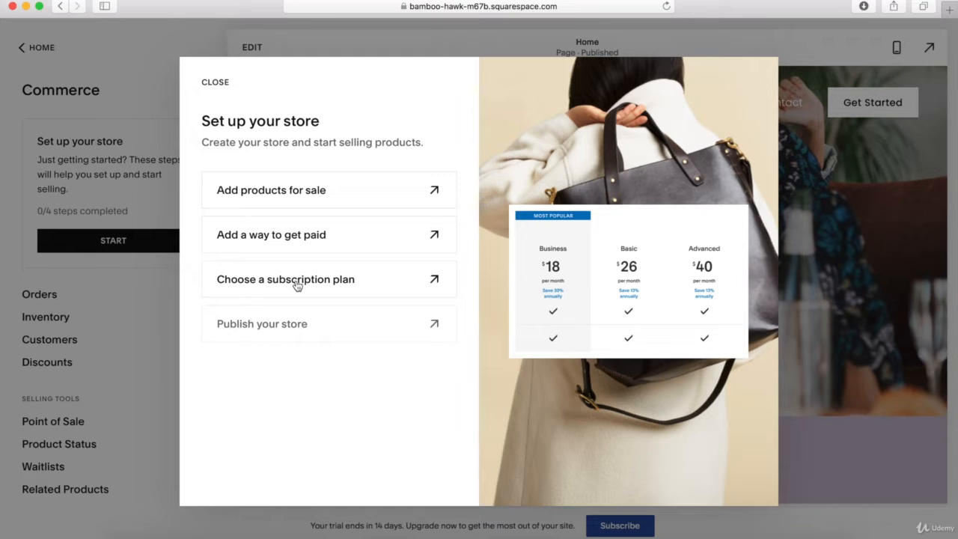
{"action": "left_click", "coordinate": [299, 192]}
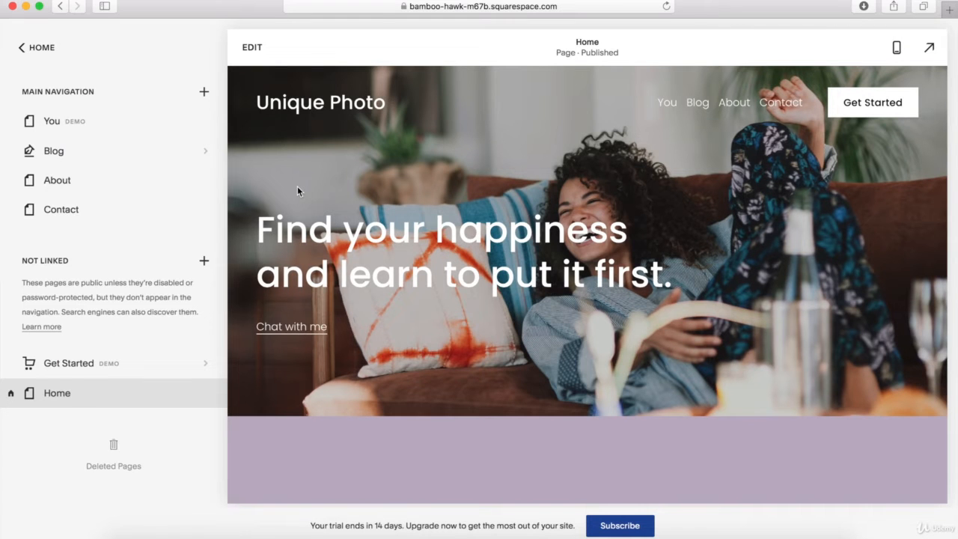
- Add a store page with the Store 2 layout to the Not Linked pages and name it Store
{"action": "left_click", "coordinate": [202, 262]}
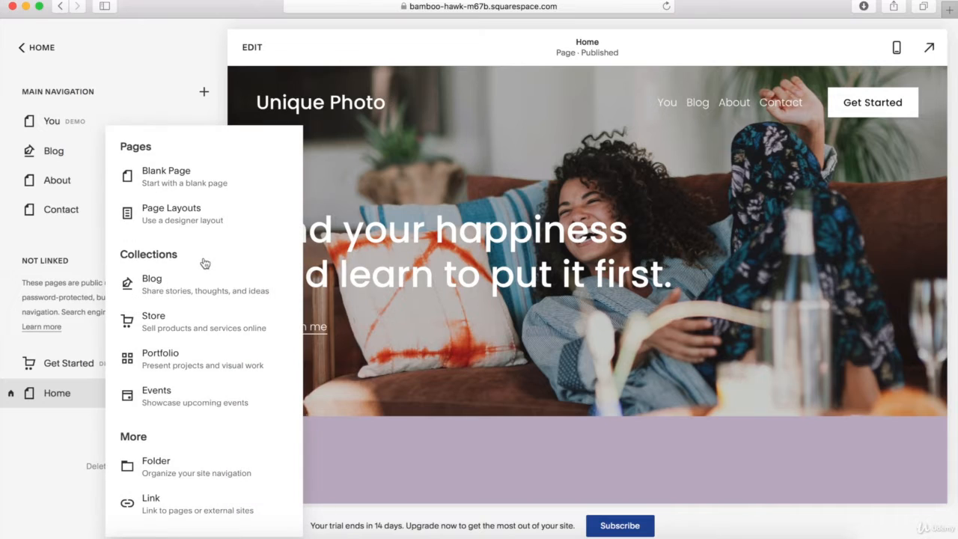
{"action": "left_click", "coordinate": [163, 327]}
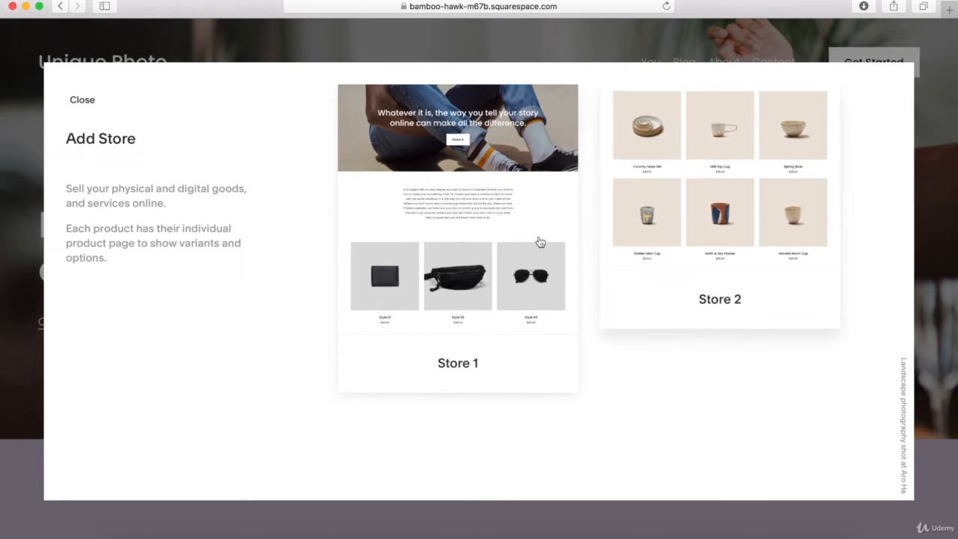
{"action": "left_click", "coordinate": [734, 173]}
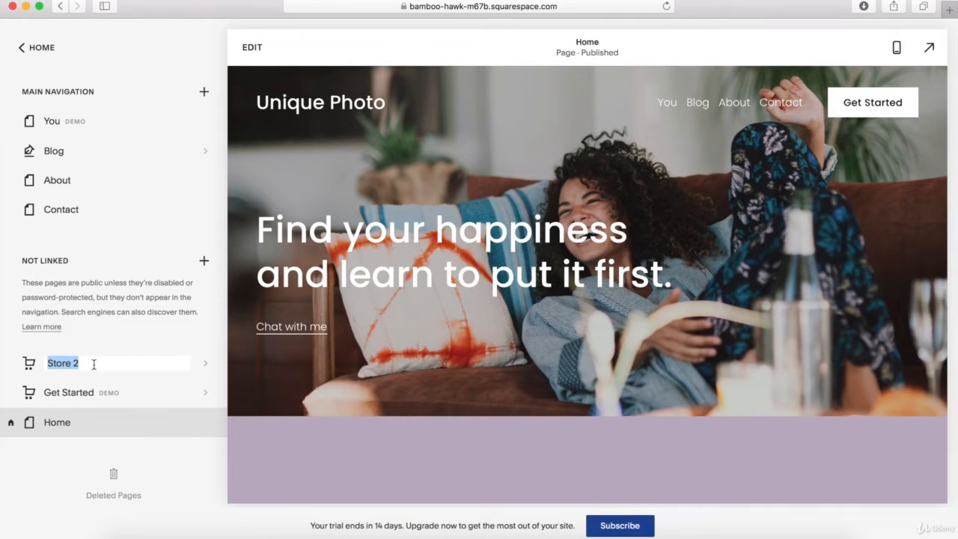
{"action": "left_click", "coordinate": [94, 364]}
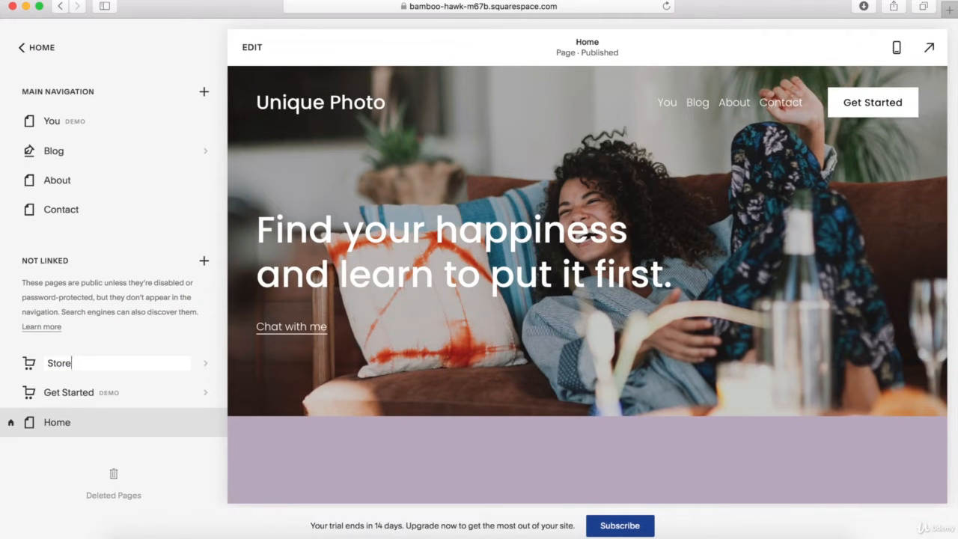
{"action": "key", "text": "Return"}
- Examine the Store page's Country Feast Set product, its management options and the product types available for a new item
{"action": "left_click", "coordinate": [67, 365]}
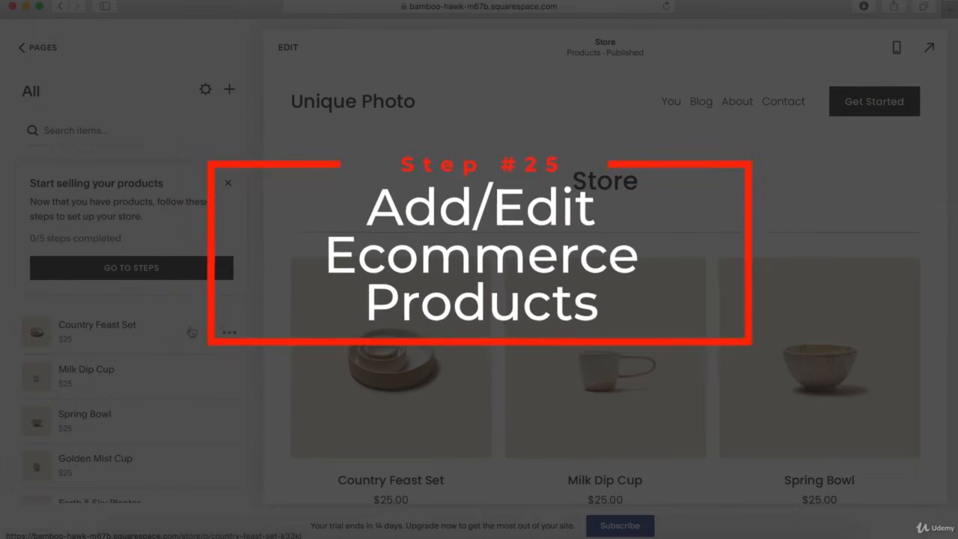
{"action": "left_click", "coordinate": [144, 332]}
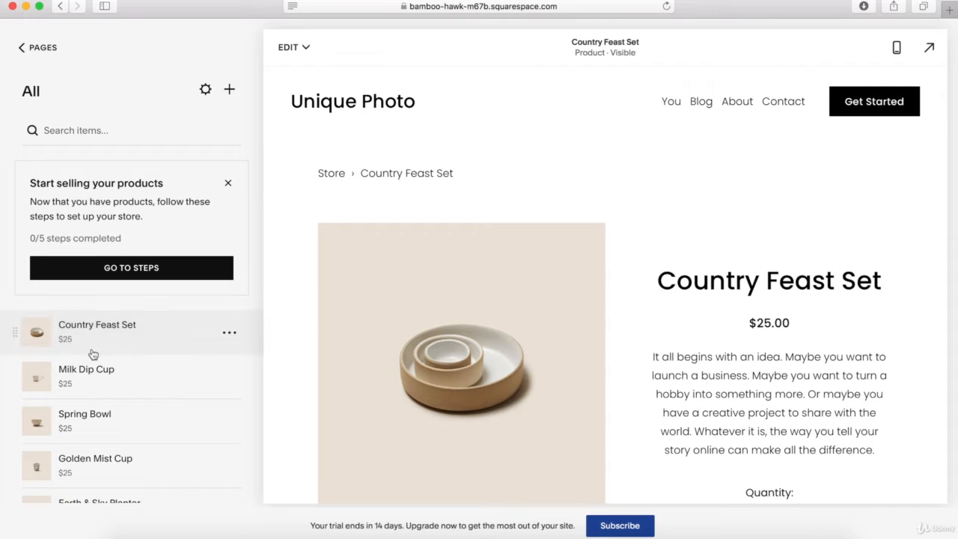
{"action": "left_click", "coordinate": [229, 333]}
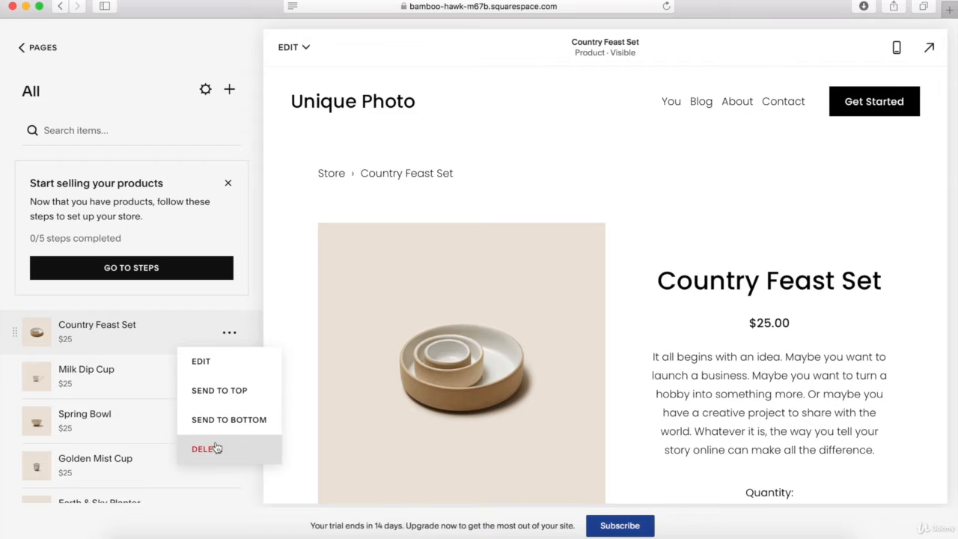
{"action": "left_click", "coordinate": [230, 89]}
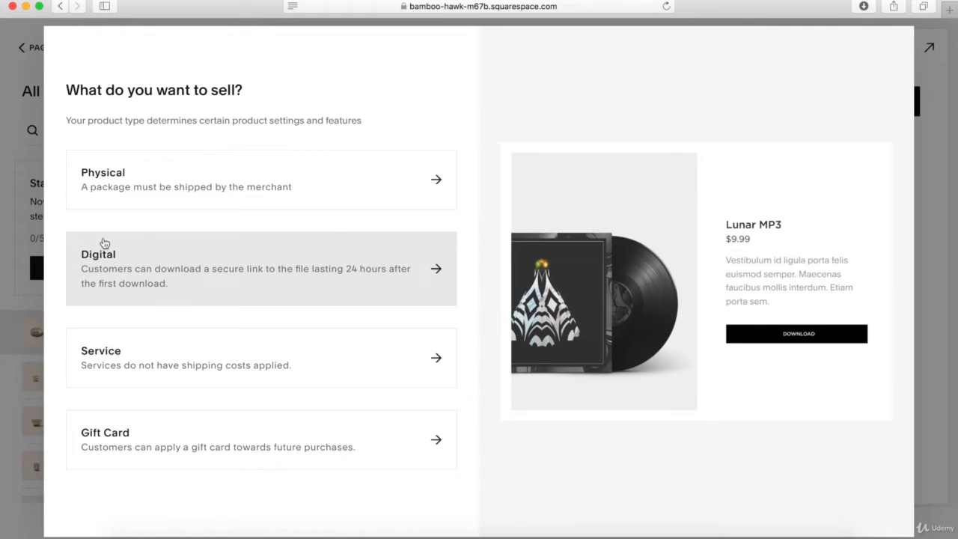
{"action": "left_click", "coordinate": [31, 237]}
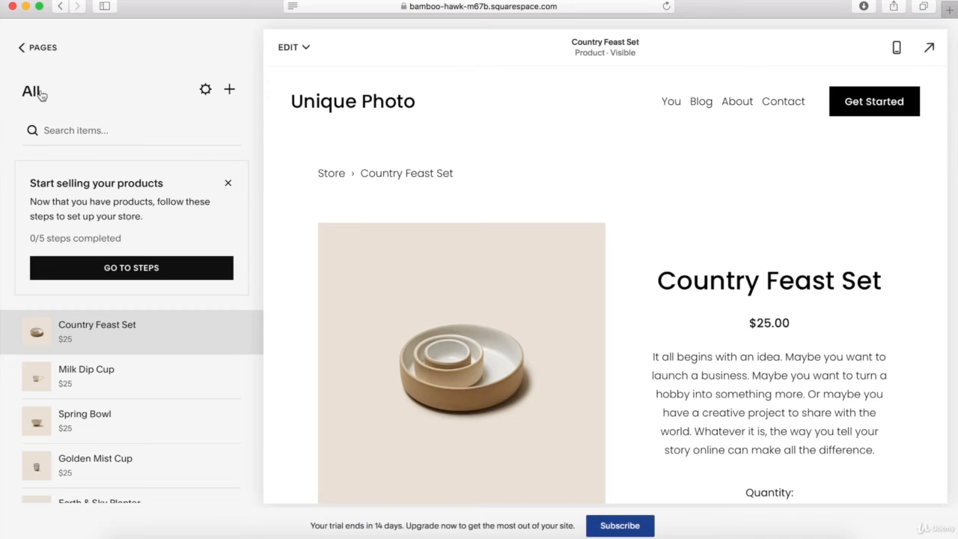
- Delete the Store page from the Not Linked pages, confirm the deletion and leave the page list
{"action": "left_click", "coordinate": [41, 48]}
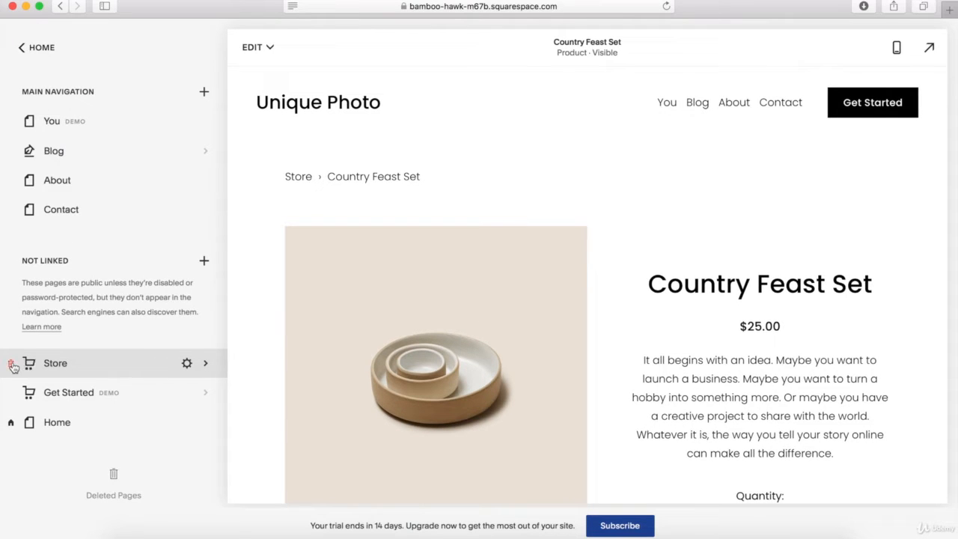
{"action": "left_click", "coordinate": [11, 365]}
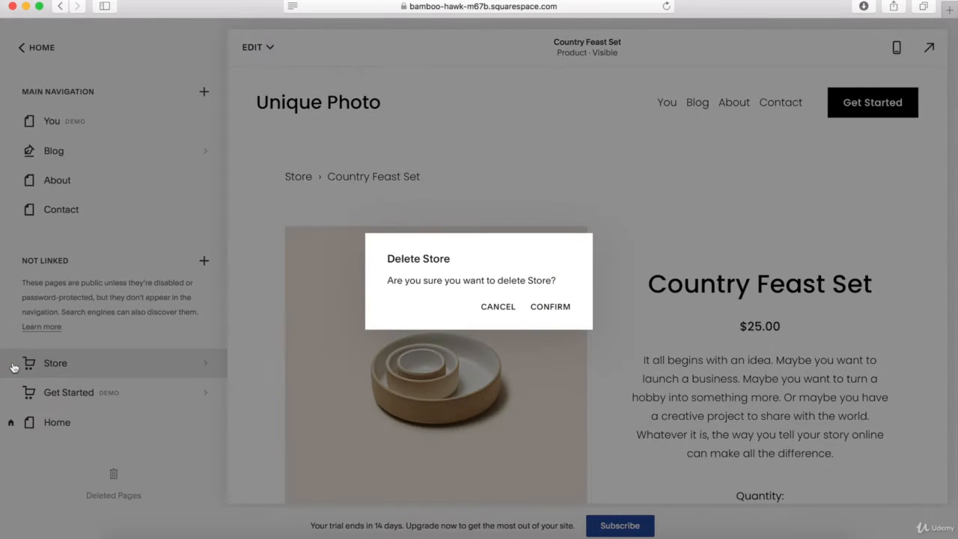
{"action": "left_click", "coordinate": [535, 306]}
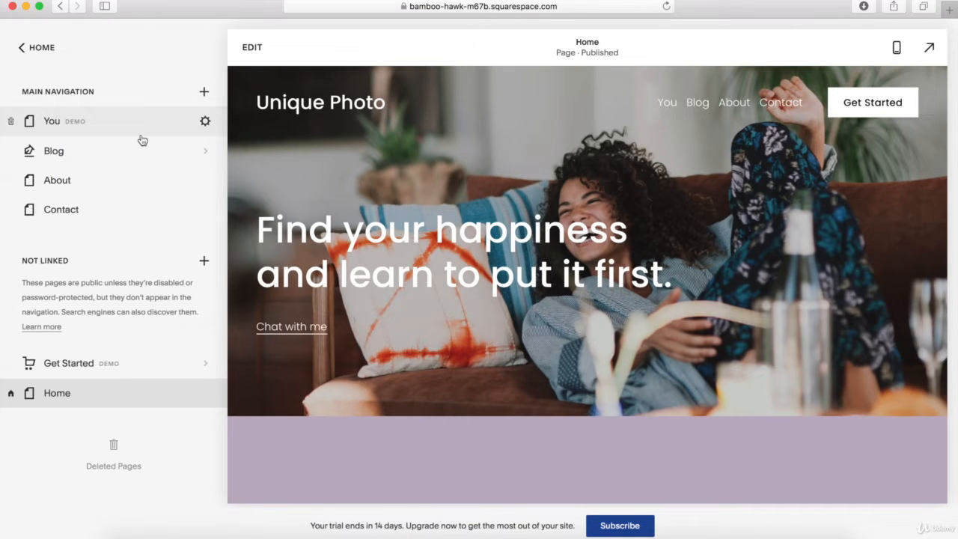
{"action": "left_click", "coordinate": [37, 48]}
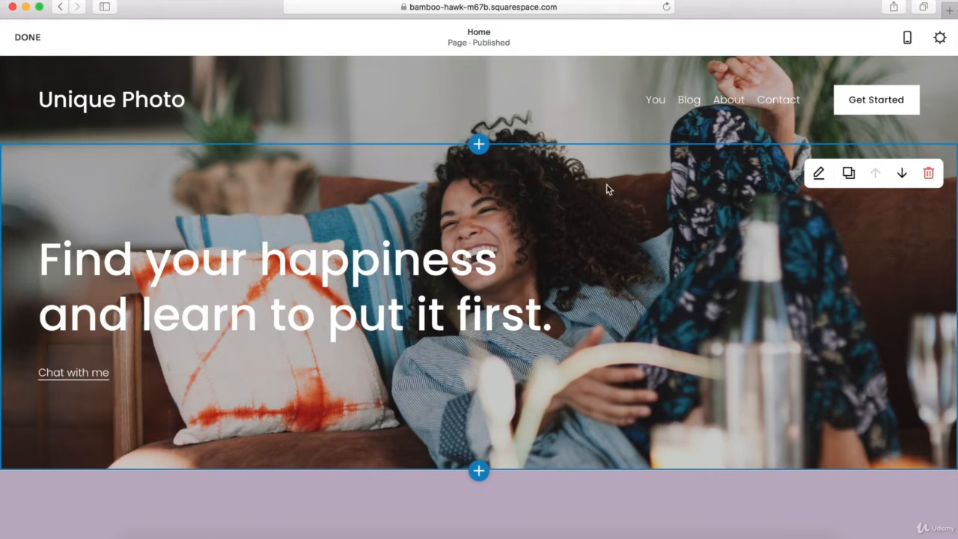
- Try the small, large and medium section heights on the Home page's first section, and return it to the custom height of 80
{"action": "left_click", "coordinate": [818, 173]}
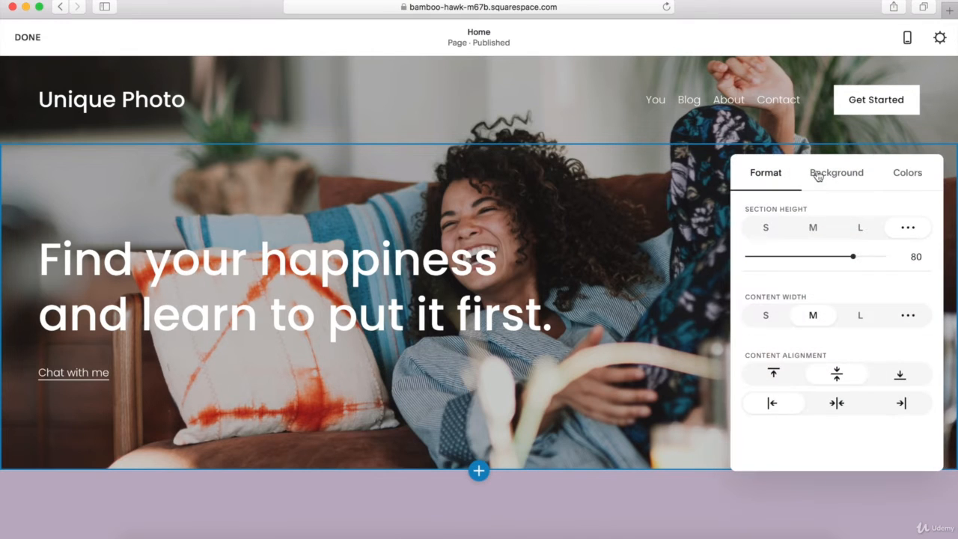
{"action": "left_click", "coordinate": [771, 228]}
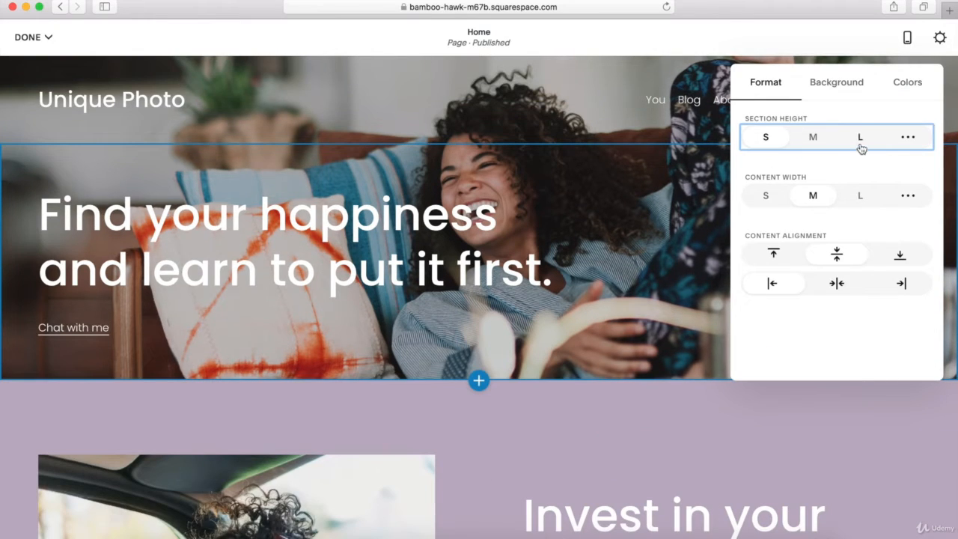
{"action": "left_click", "coordinate": [860, 144]}
{"action": "left_click", "coordinate": [817, 143]}
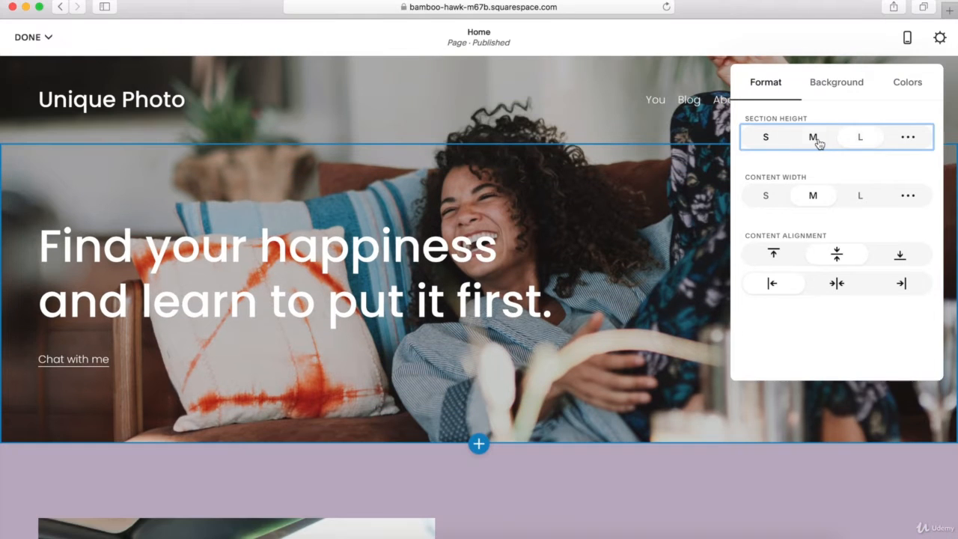
{"action": "left_click", "coordinate": [908, 139]}
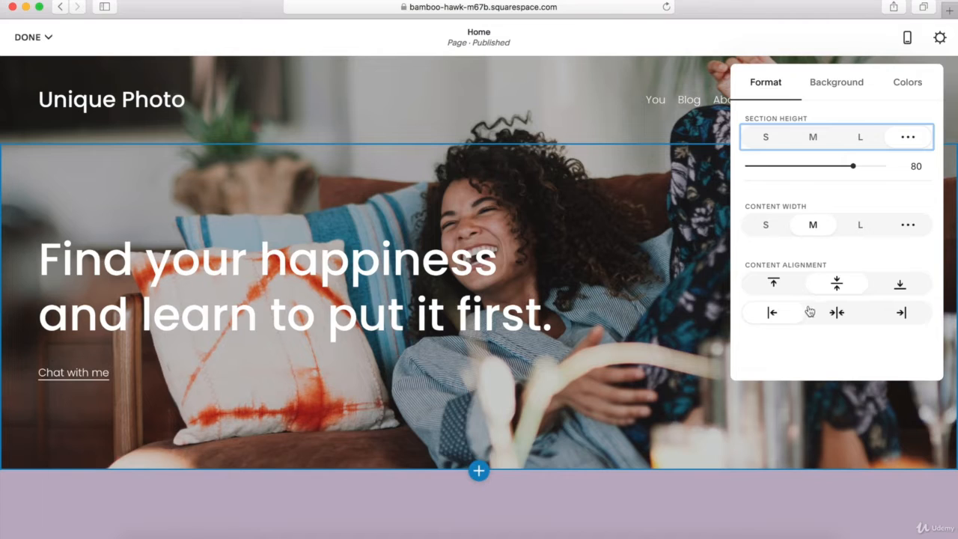
- View the first section's background options, try the Light Minimal color theme and switch back to Dark Minimal
{"action": "left_click", "coordinate": [836, 89]}
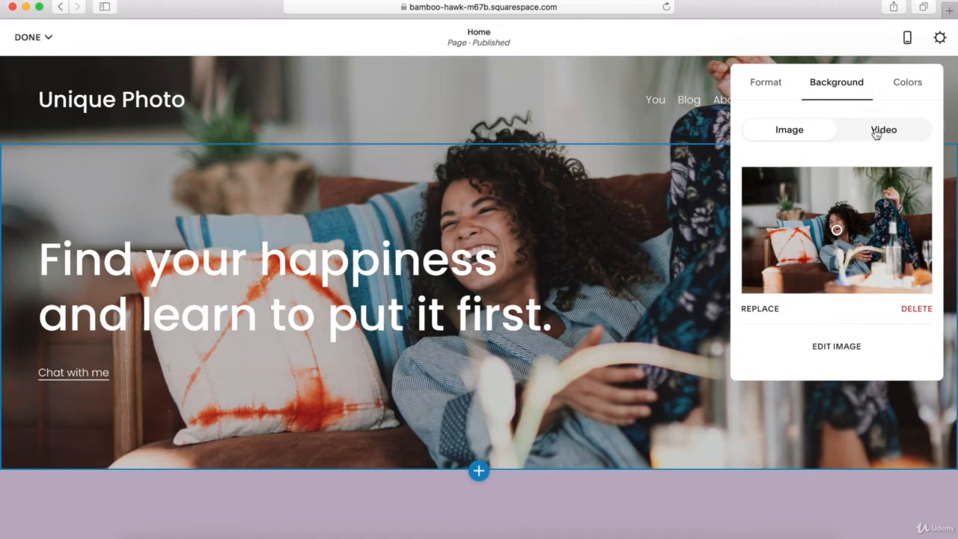
{"action": "left_click", "coordinate": [905, 88]}
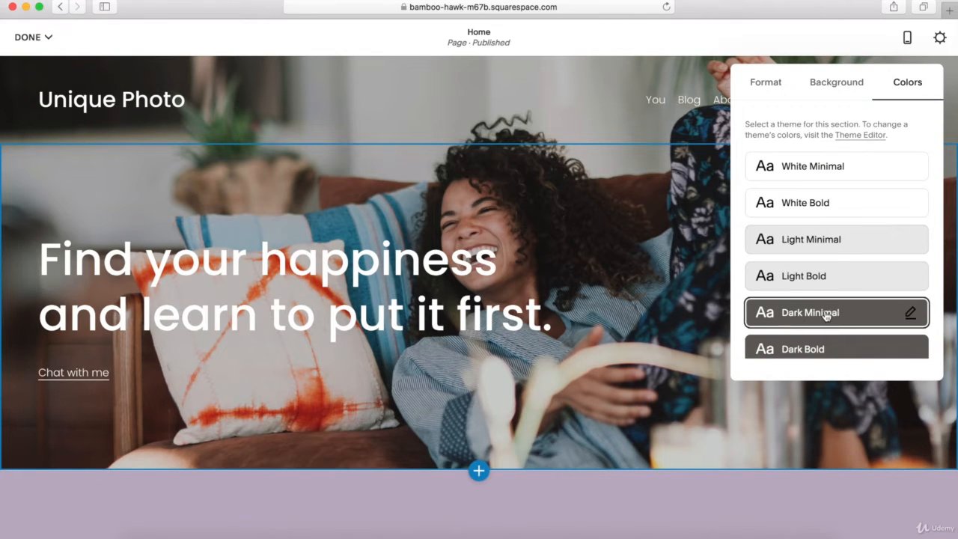
{"action": "left_click", "coordinate": [815, 243]}
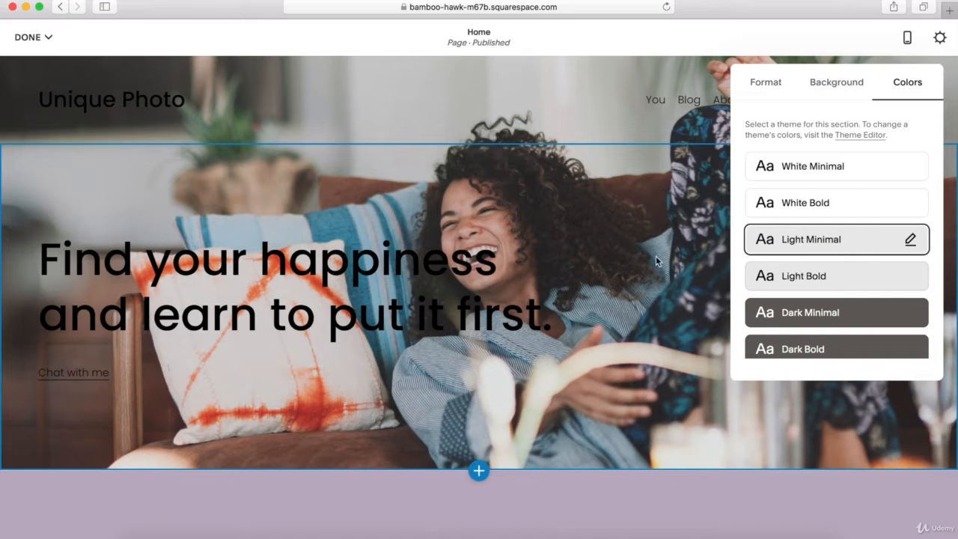
{"action": "left_click", "coordinate": [793, 314]}
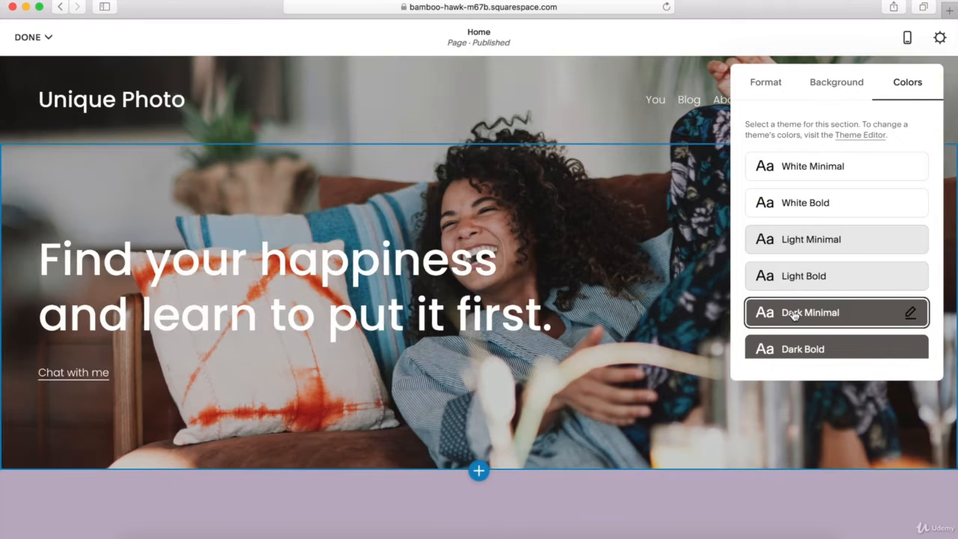
{"action": "left_click", "coordinate": [652, 207]}
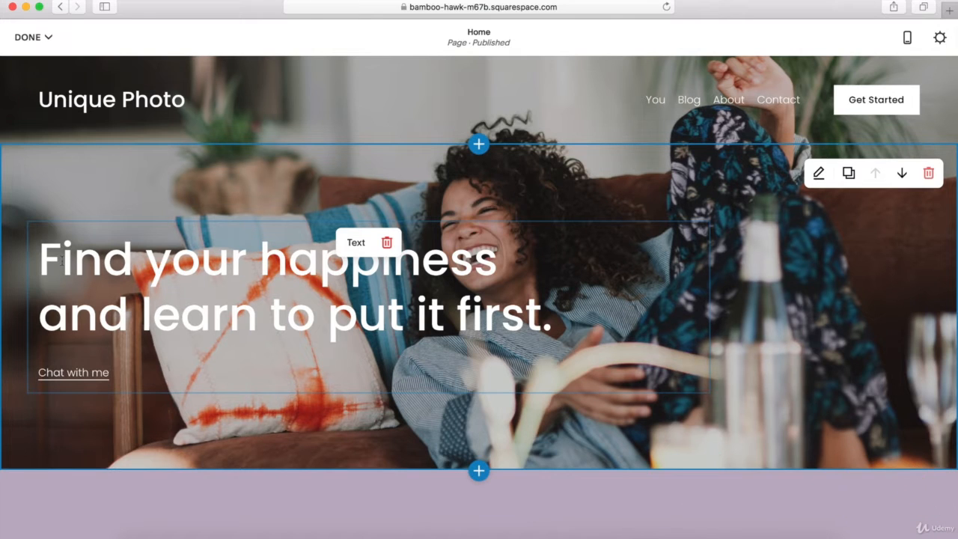
- Try replacing the word "Find" with "Hello" in the first section's heading, and undo the change
{"action": "left_click", "coordinate": [127, 258]}
{"action": "left_click_drag", "start_coordinate": [131, 257], "coordinate": [42, 257]}
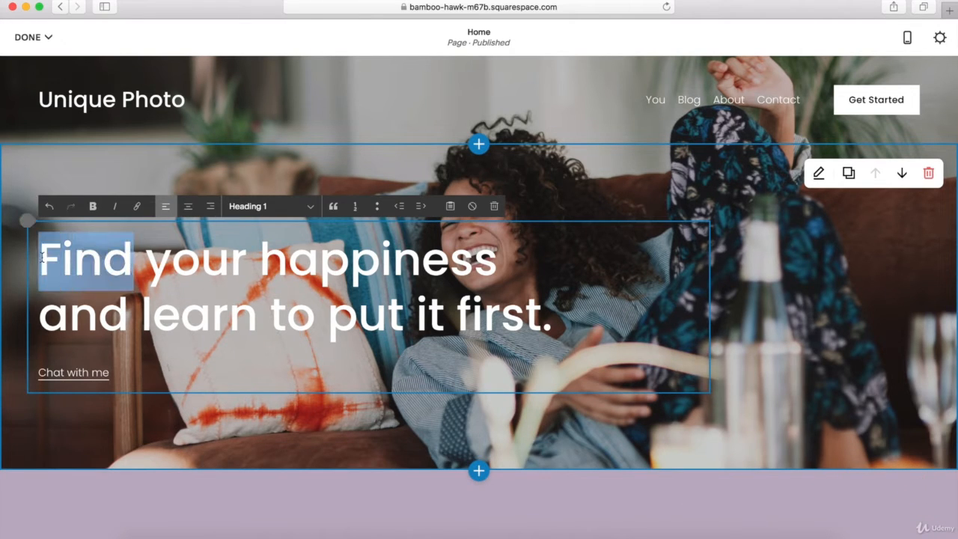
{"action": "type", "text": "Hello"}
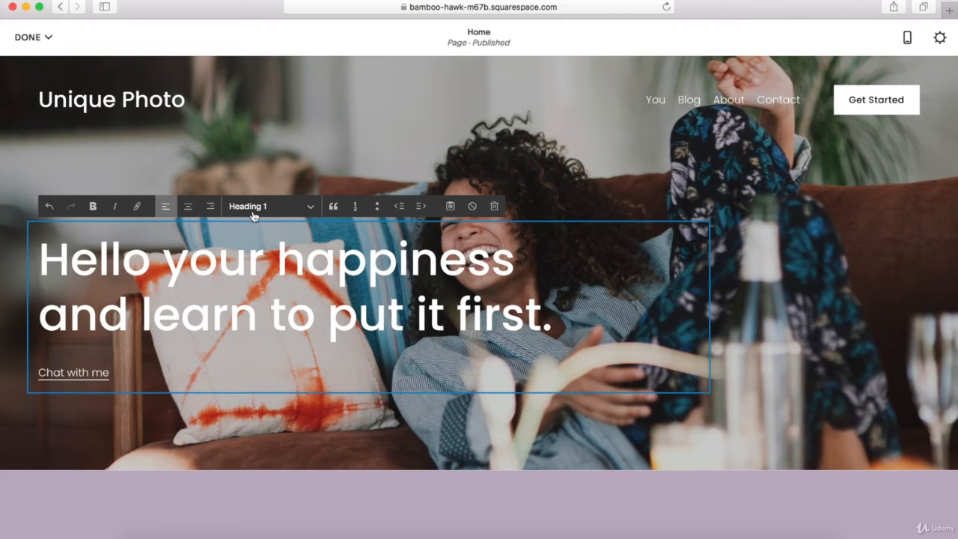
{"action": "left_click", "coordinate": [50, 208]}
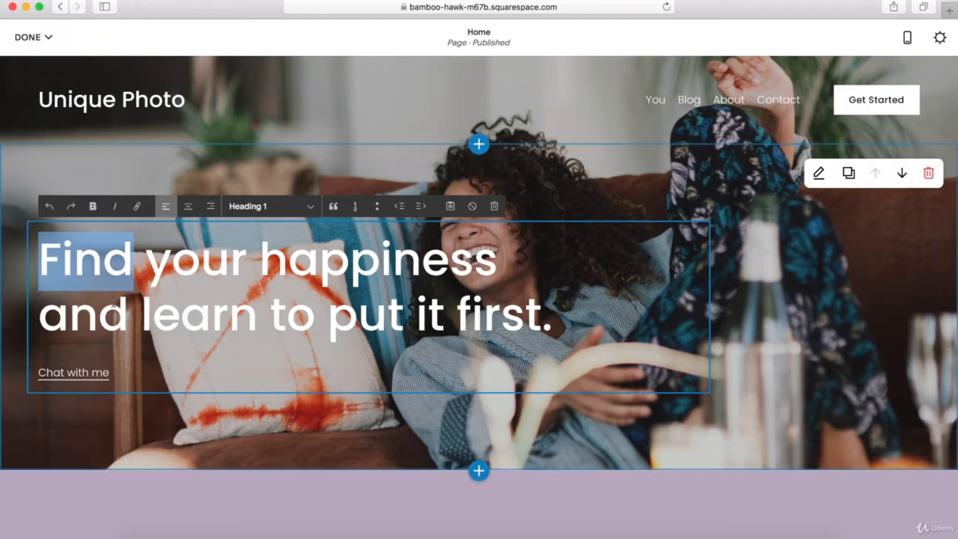
- Open the link settings of the "Chat with me" text and try /about as its target page
{"action": "left_click", "coordinate": [108, 373]}
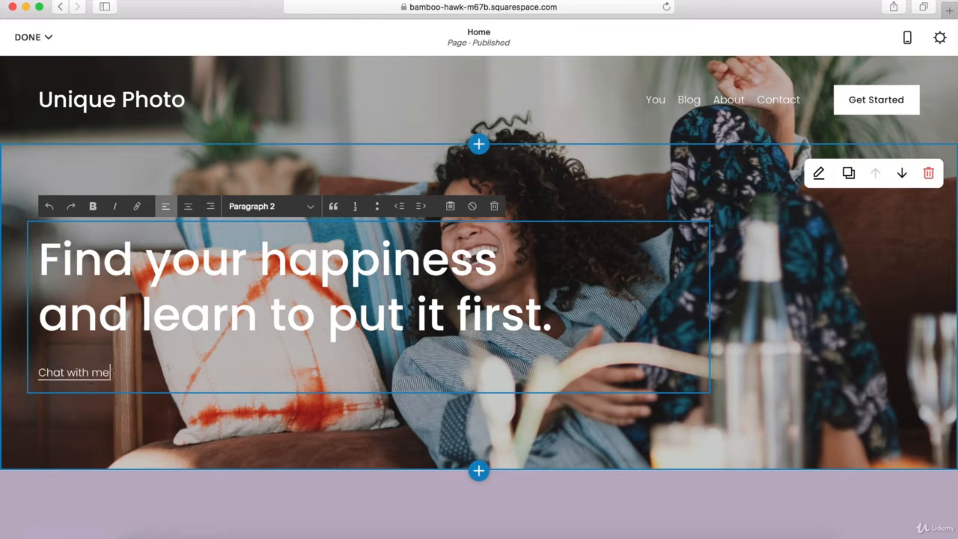
{"action": "left_click_drag", "start_coordinate": [112, 372], "coordinate": [41, 372]}
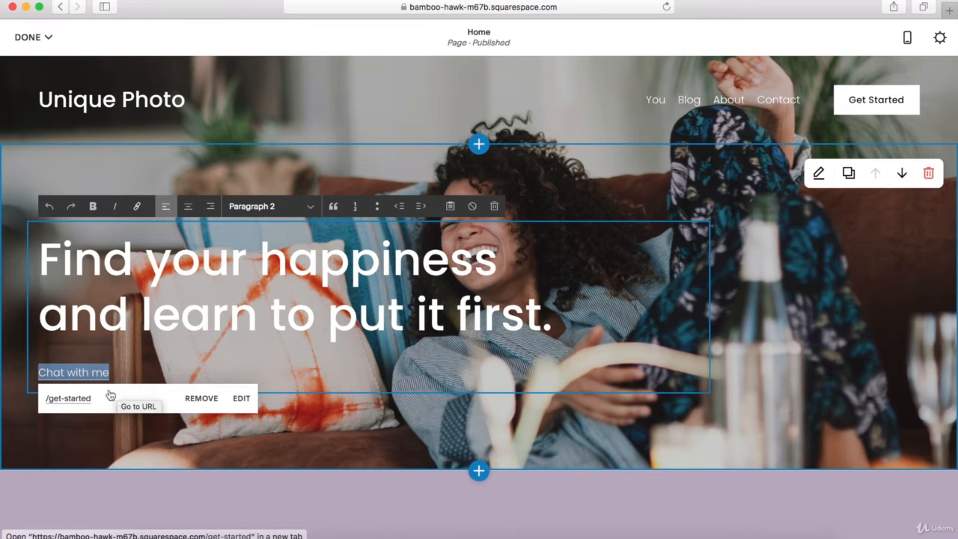
{"action": "left_click", "coordinate": [239, 398]}
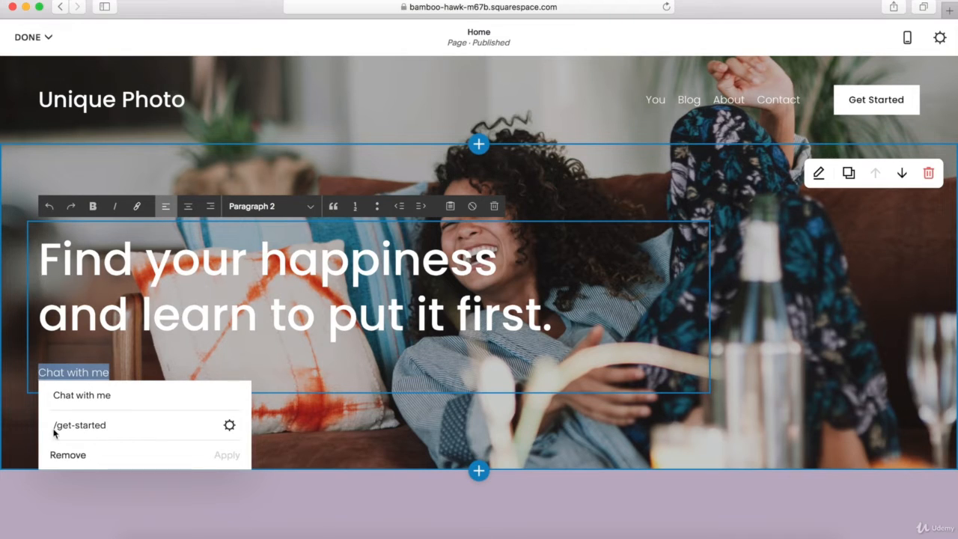
{"action": "left_click", "coordinate": [229, 427]}
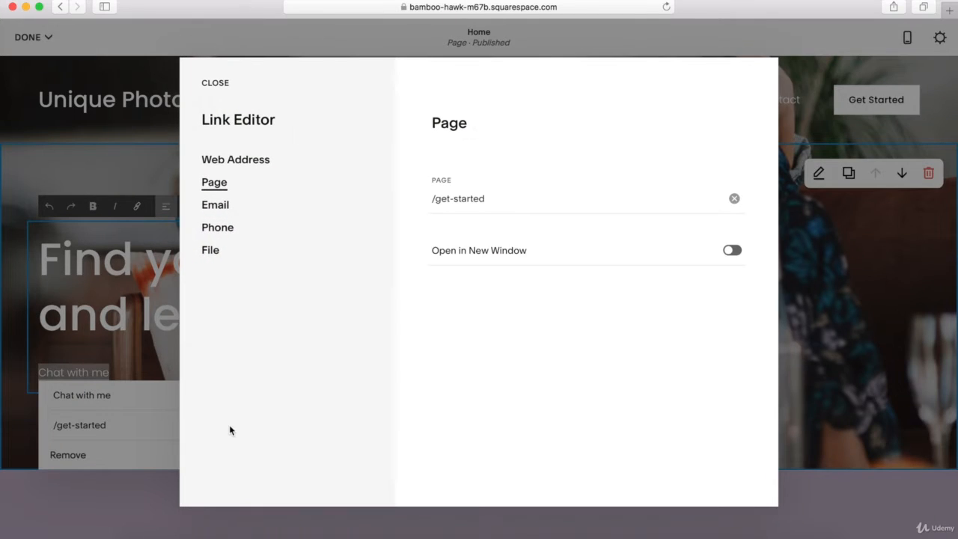
{"action": "left_click_drag", "start_coordinate": [503, 203], "coordinate": [427, 198]}
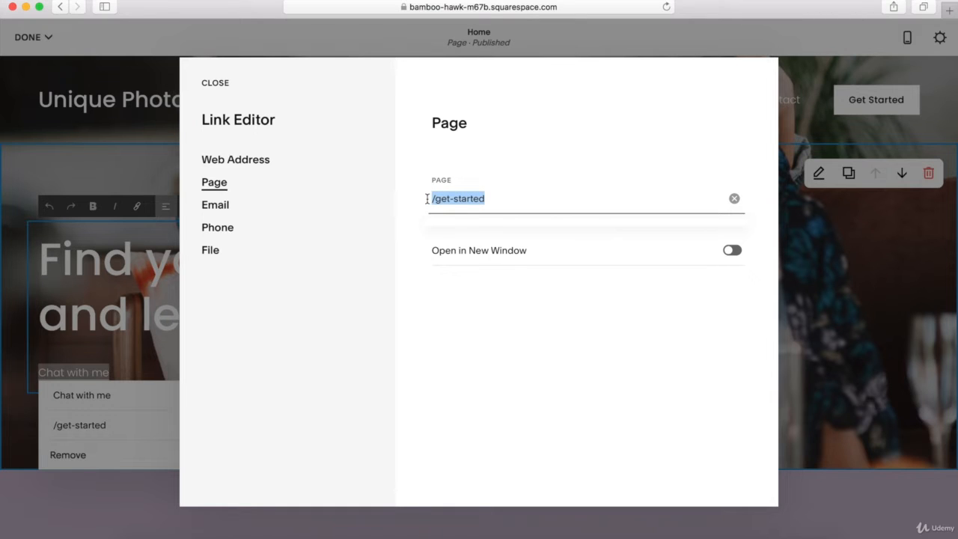
{"action": "type", "text": "/abou"}
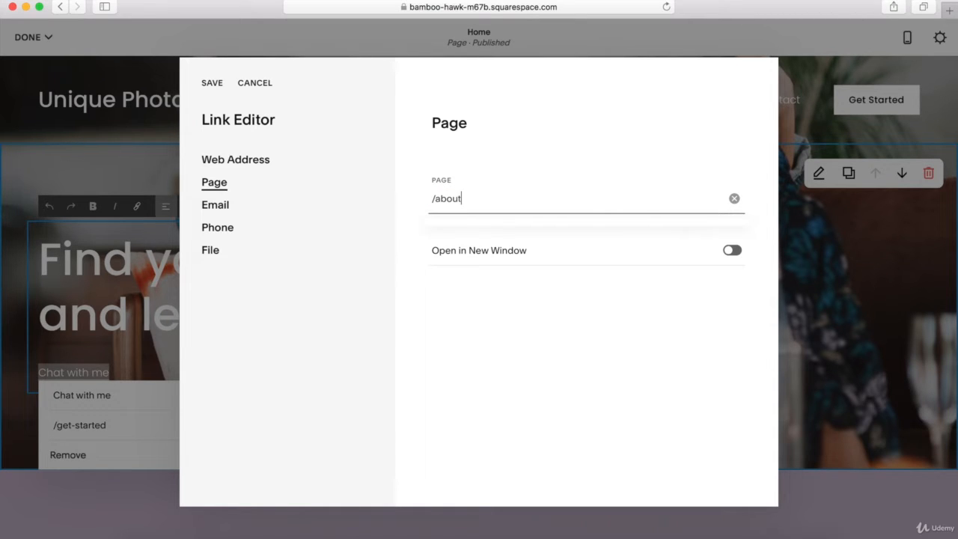
{"action": "type", "text": "t"}
- Examine the Email, Phone and File link types in the Link Editor, and cancel the link edit
{"action": "left_click", "coordinate": [223, 211]}
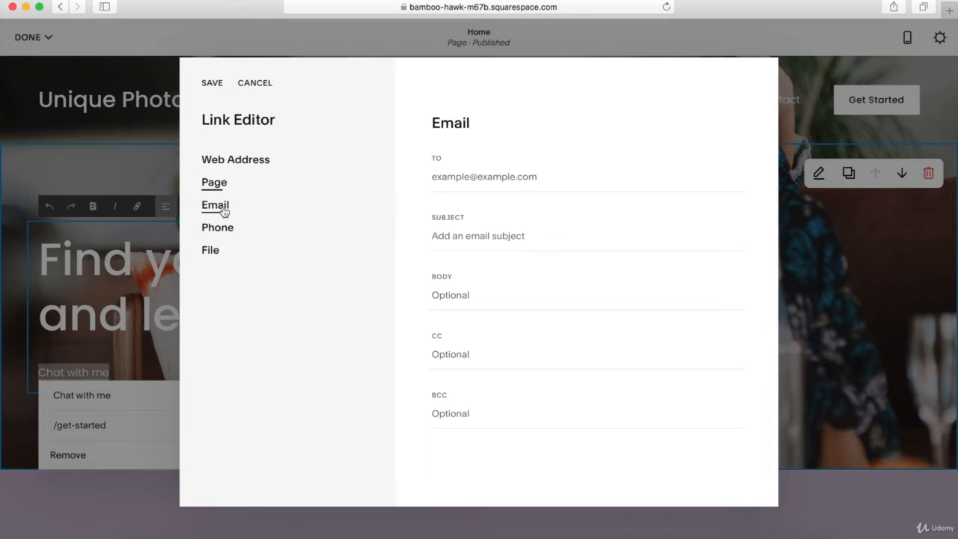
{"action": "left_click", "coordinate": [222, 231]}
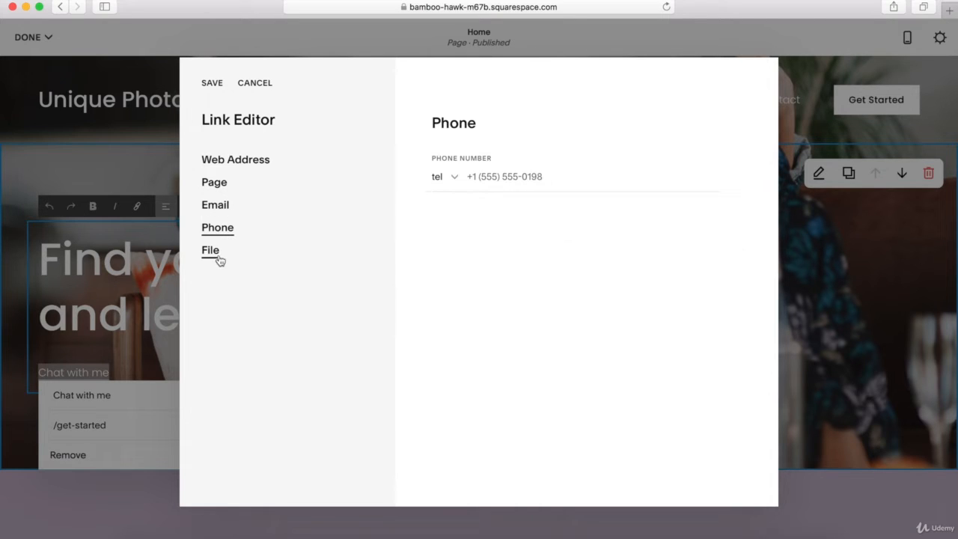
{"action": "left_click", "coordinate": [219, 259]}
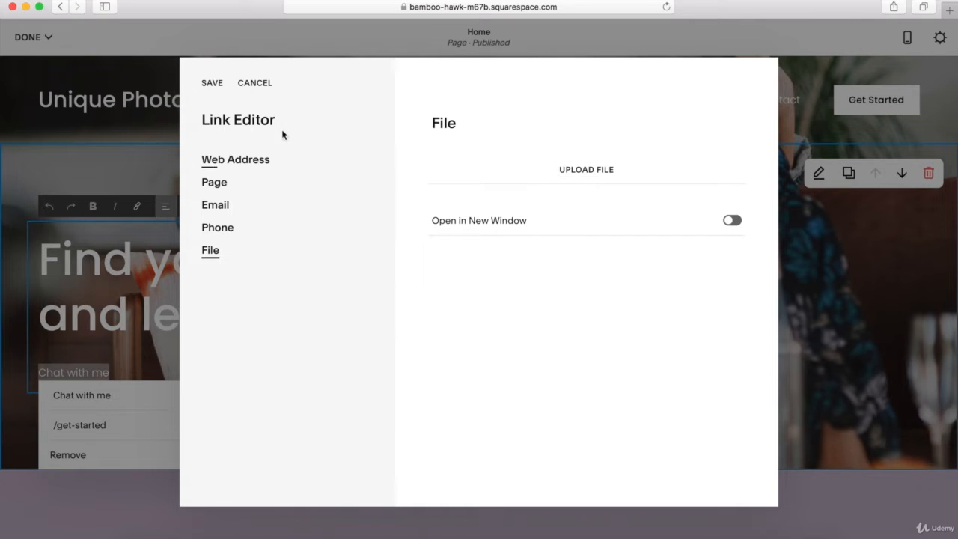
{"action": "left_click", "coordinate": [260, 86]}
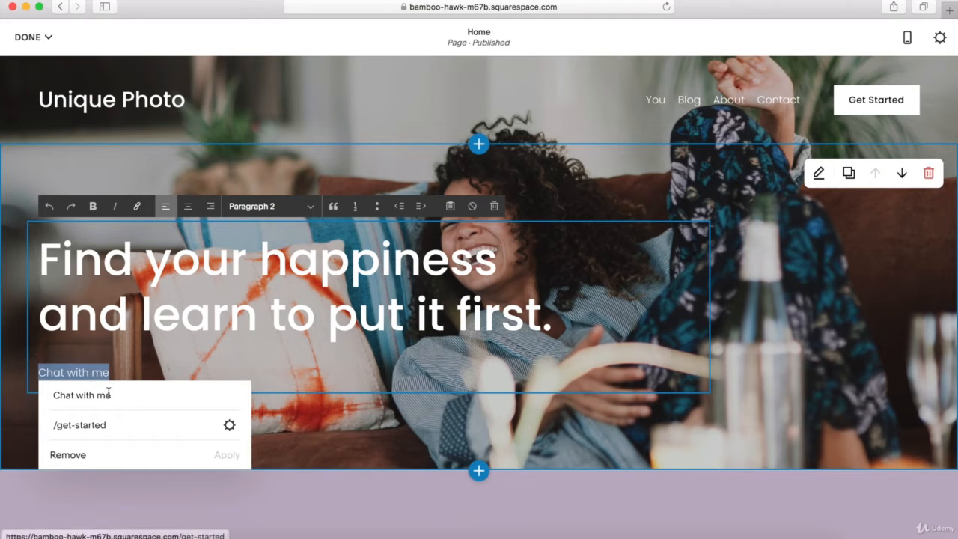
{"action": "key", "text": "Escape"}
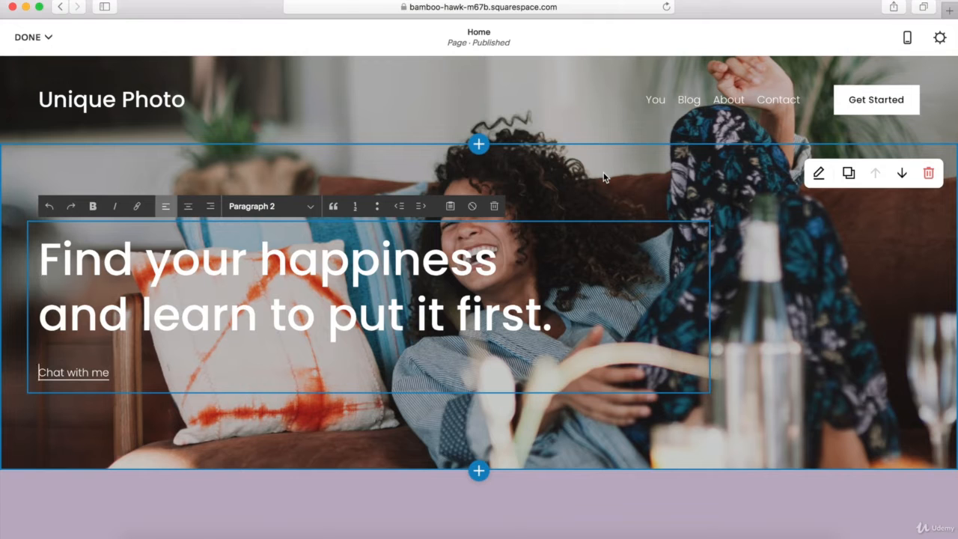
- Open the site header for editing, examine its desktop, mobile and global settings, including Site Title & Logo
{"action": "scroll", "coordinate": [604, 177], "scroll_direction": "down", "scroll_amount": 6}
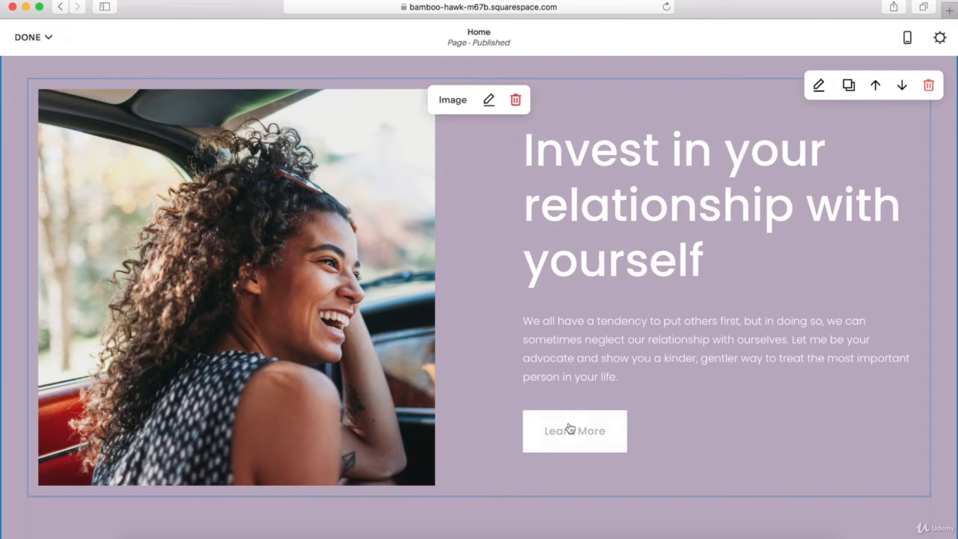
{"action": "scroll", "coordinate": [486, 432], "scroll_direction": "up", "scroll_amount": 6}
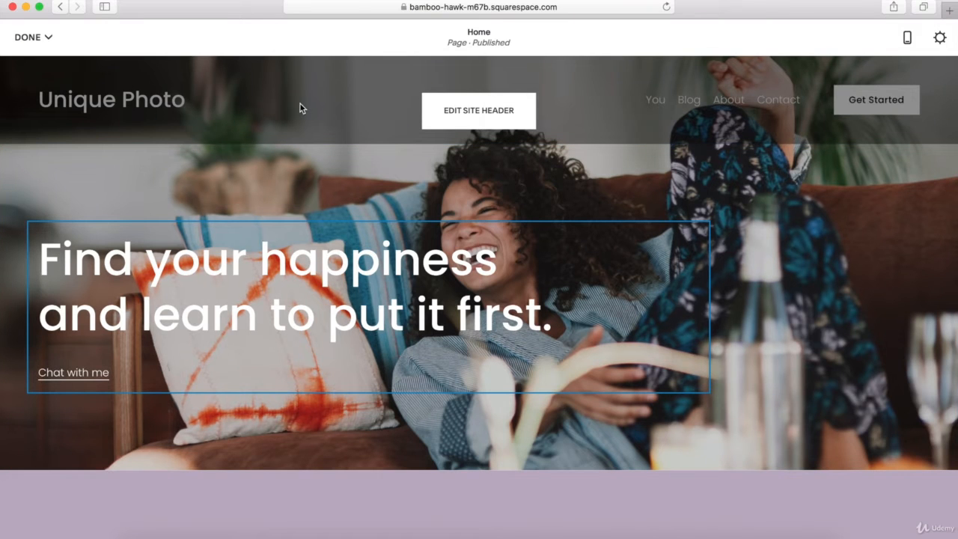
{"action": "left_click", "coordinate": [480, 111]}
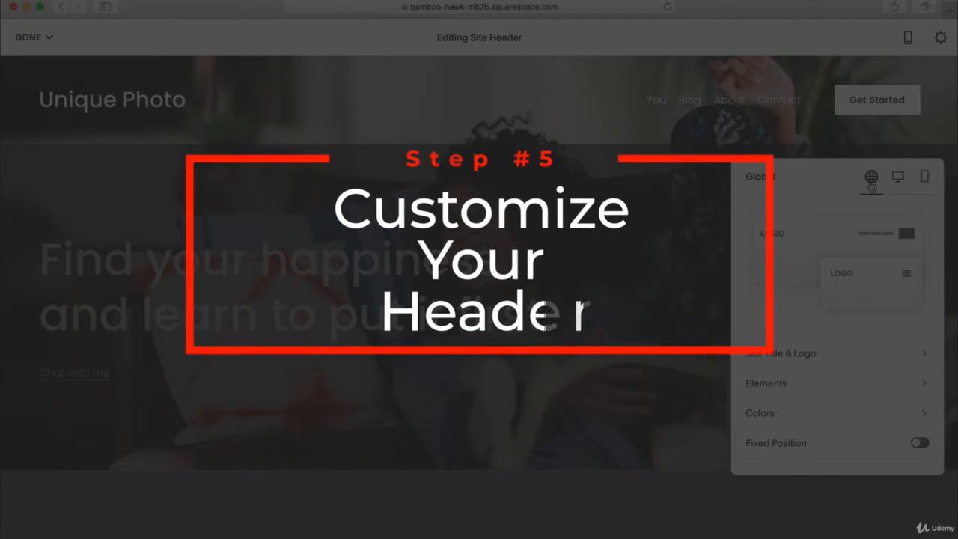
{"action": "left_click", "coordinate": [896, 178]}
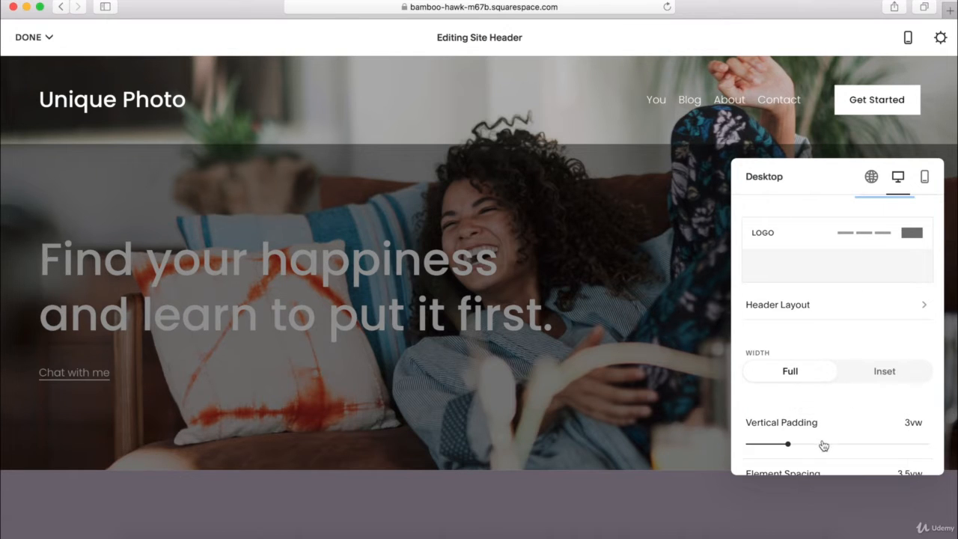
{"action": "scroll", "coordinate": [823, 445], "scroll_direction": "down", "scroll_amount": 3}
{"action": "scroll", "coordinate": [823, 442], "scroll_direction": "up", "scroll_amount": 3}
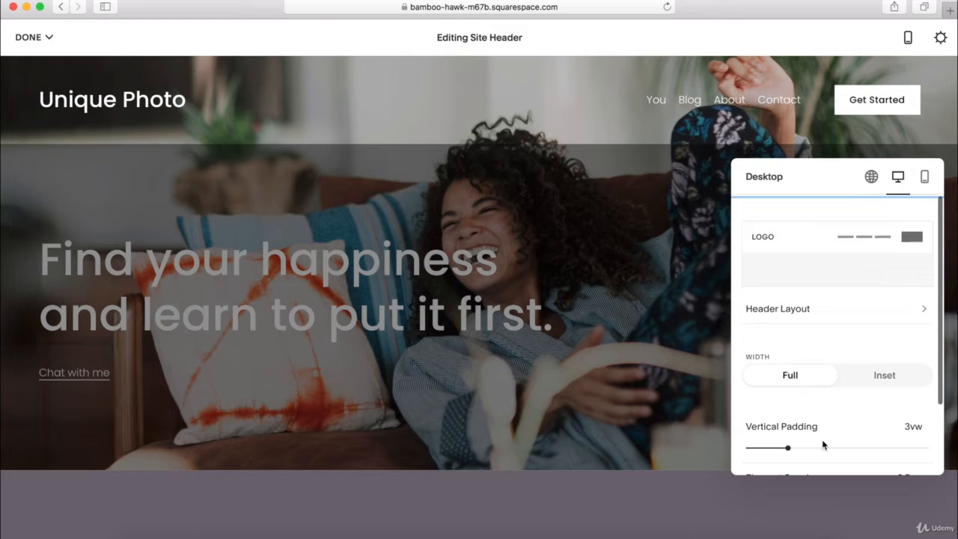
{"action": "left_click", "coordinate": [924, 178]}
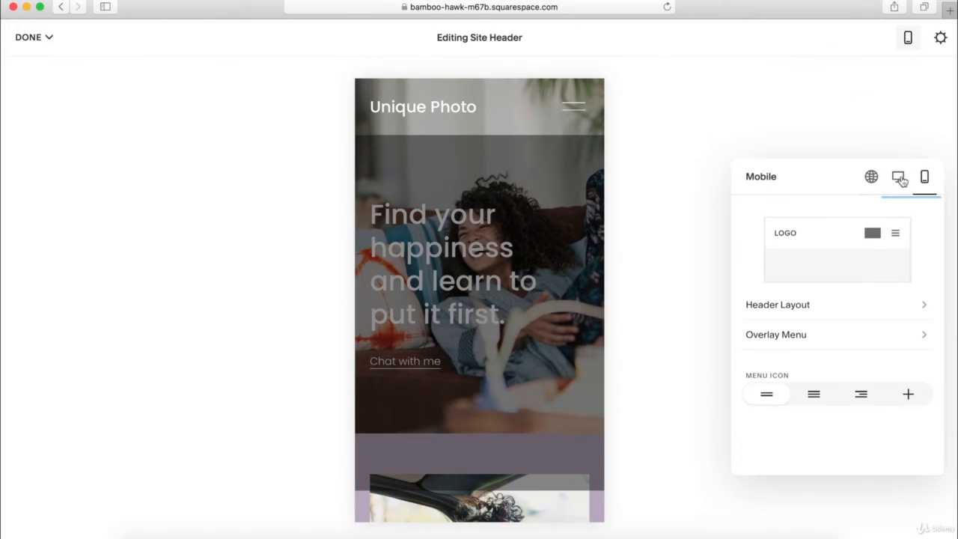
{"action": "left_click", "coordinate": [871, 177]}
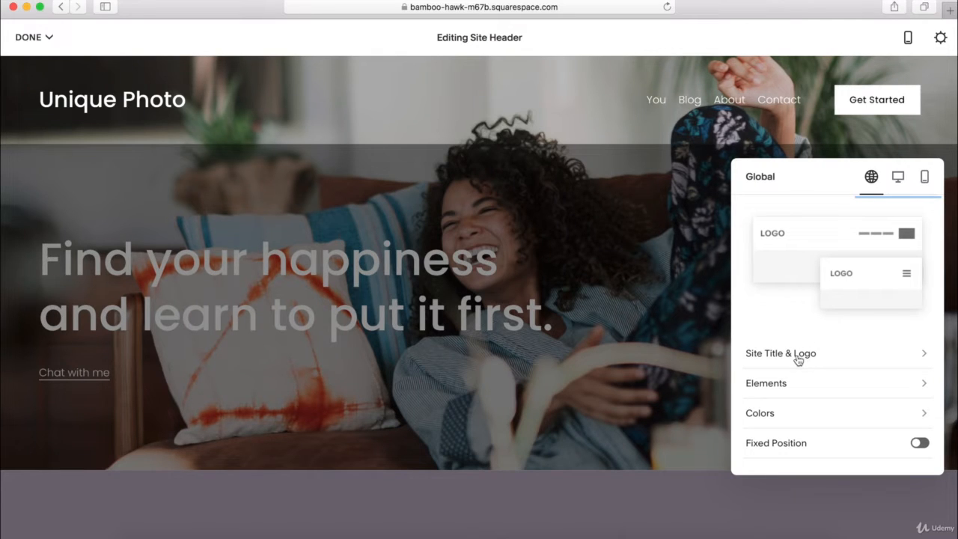
{"action": "left_click", "coordinate": [792, 360]}
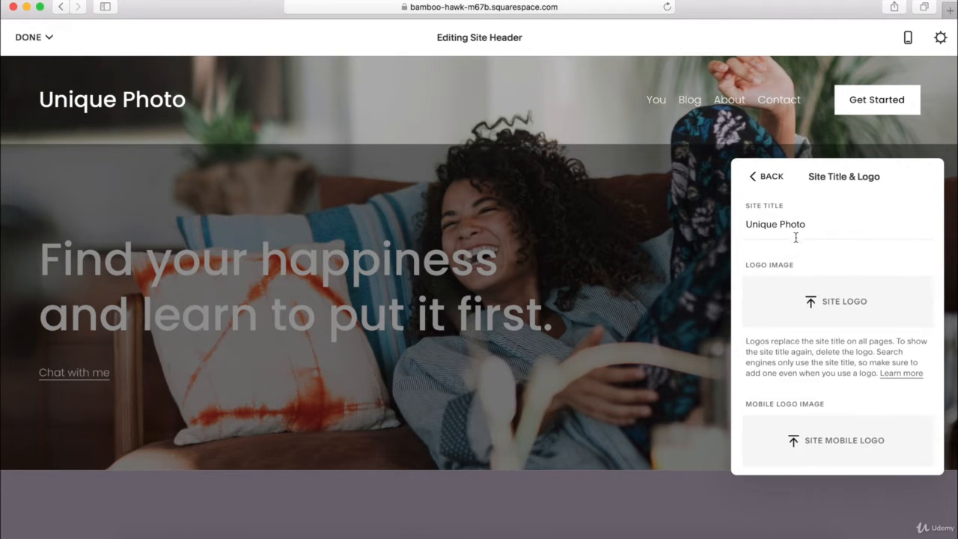
- Leave the site title settings, open the header's Elements settings, and try toggling the Get Started button off and on
{"action": "left_click_drag", "start_coordinate": [810, 224], "coordinate": [745, 224]}
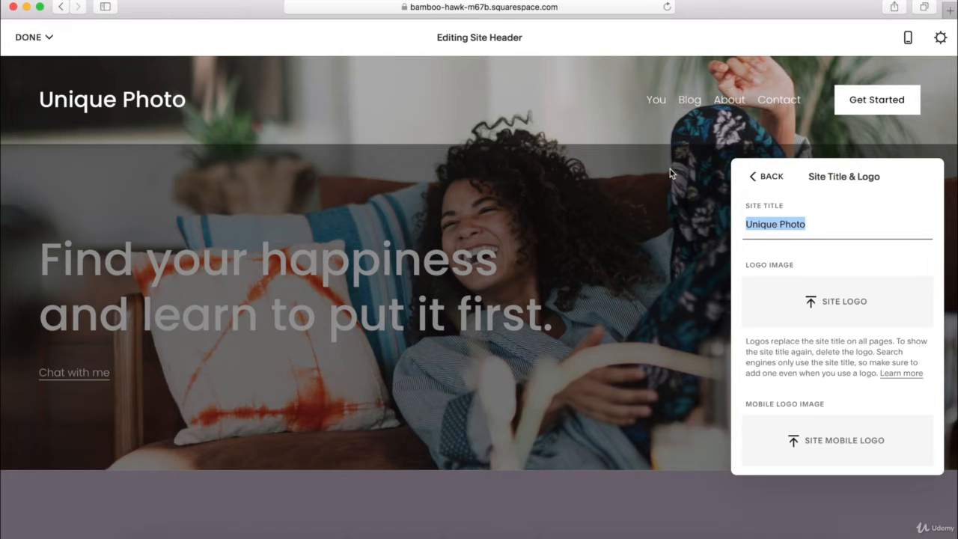
{"action": "left_click", "coordinate": [766, 180]}
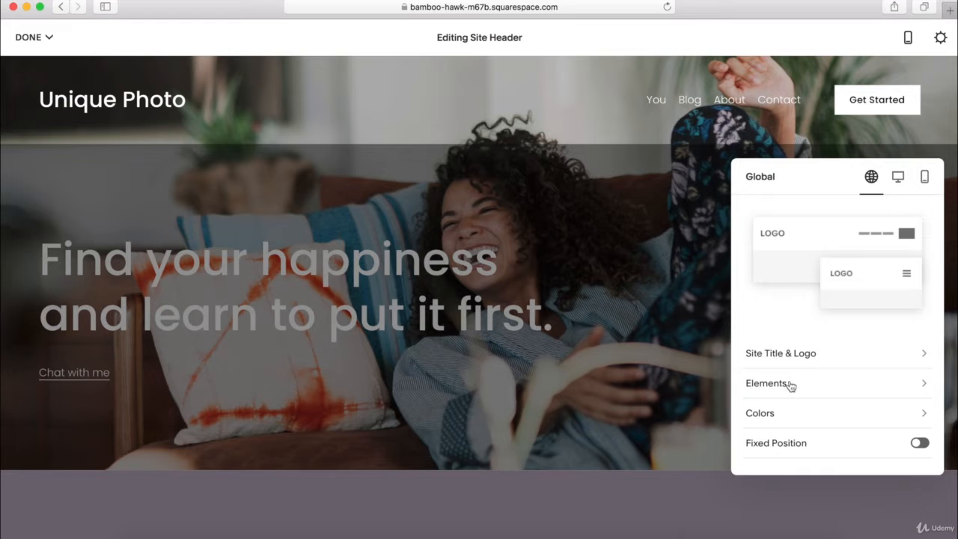
{"action": "left_click", "coordinate": [790, 383]}
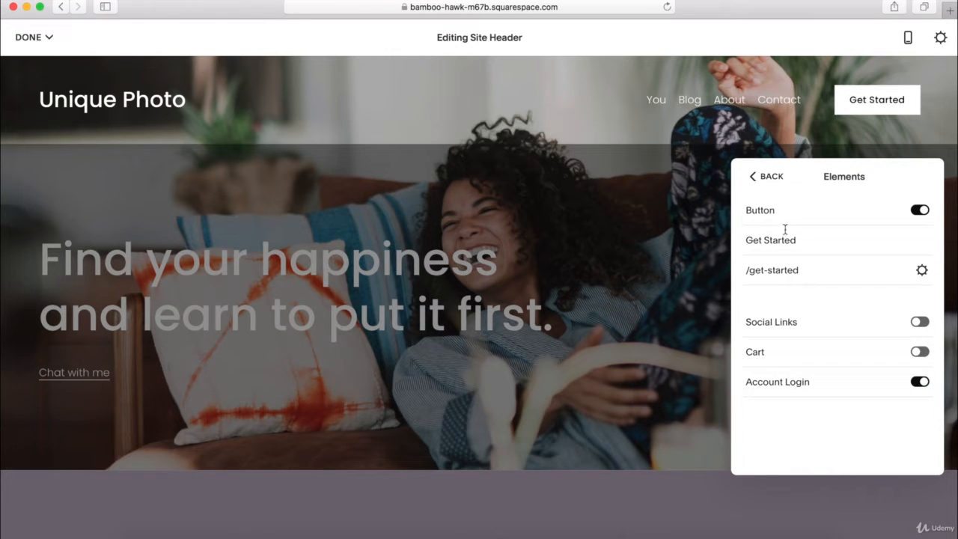
{"action": "left_click", "coordinate": [917, 211]}
{"action": "left_click", "coordinate": [920, 212]}
- Try enabling Social Links in the header, examine the list of social links, and disable them again
{"action": "left_click", "coordinate": [920, 322]}
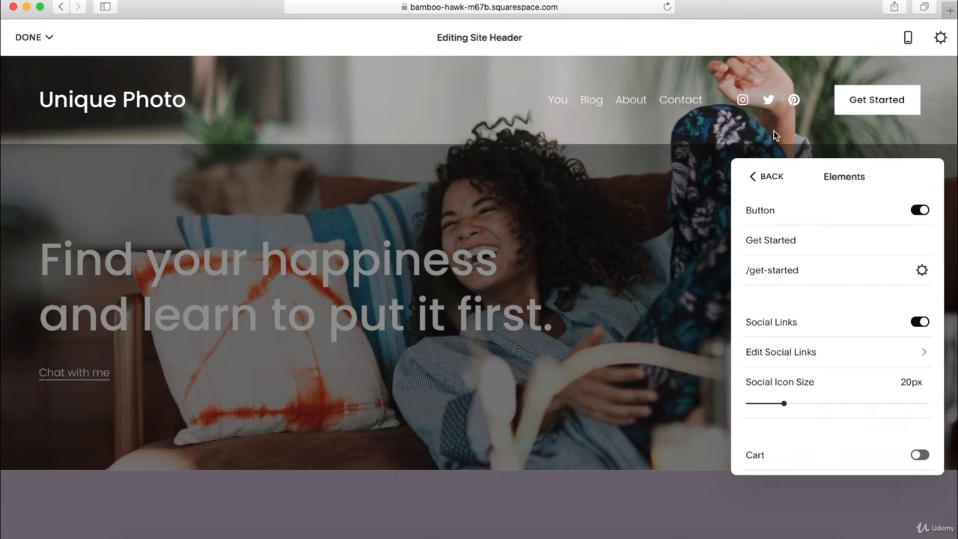
{"action": "left_click", "coordinate": [800, 352]}
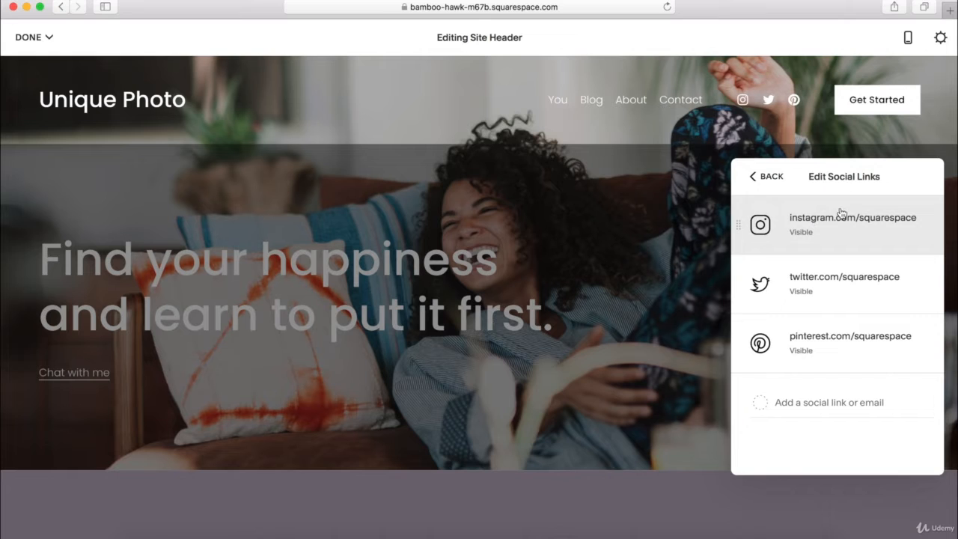
{"action": "left_click", "coordinate": [763, 178]}
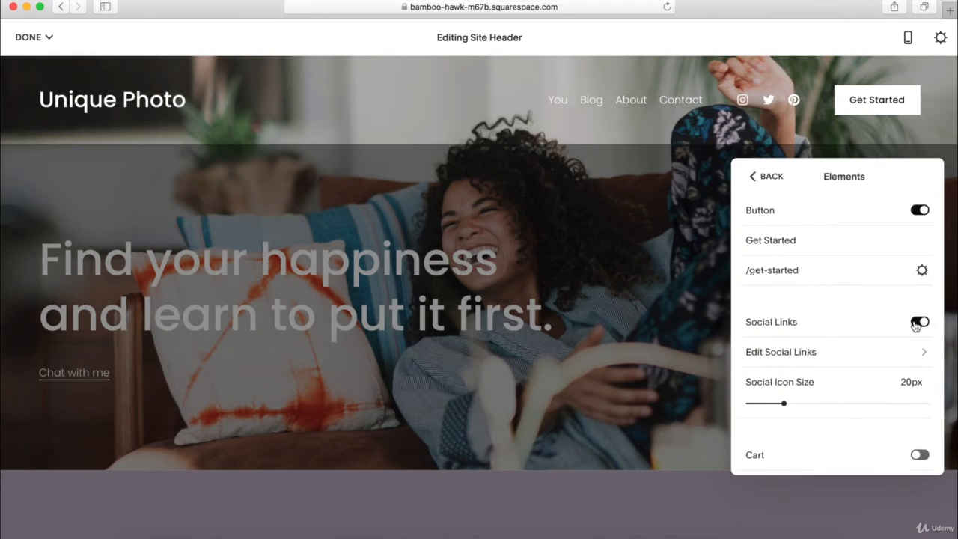
{"action": "left_click", "coordinate": [917, 323]}
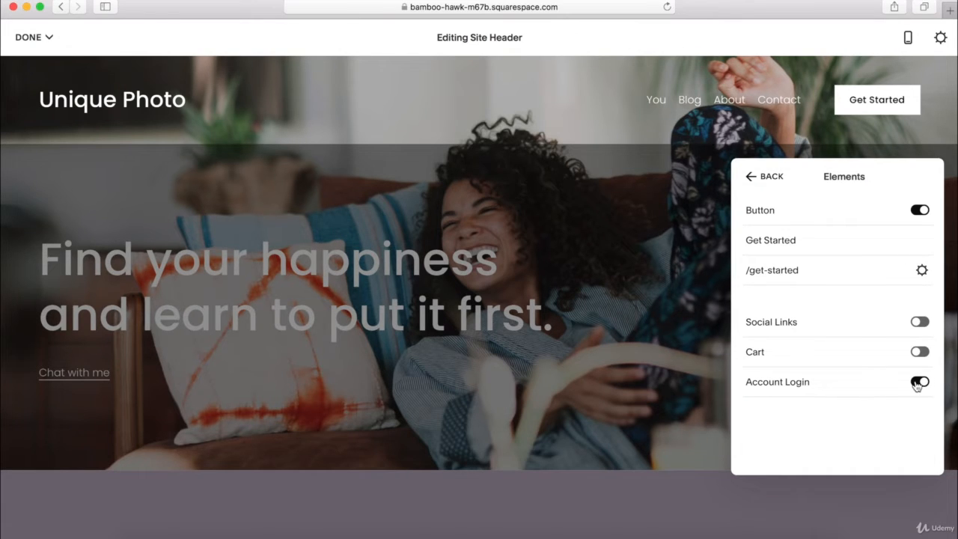
{"action": "left_click", "coordinate": [758, 185]}
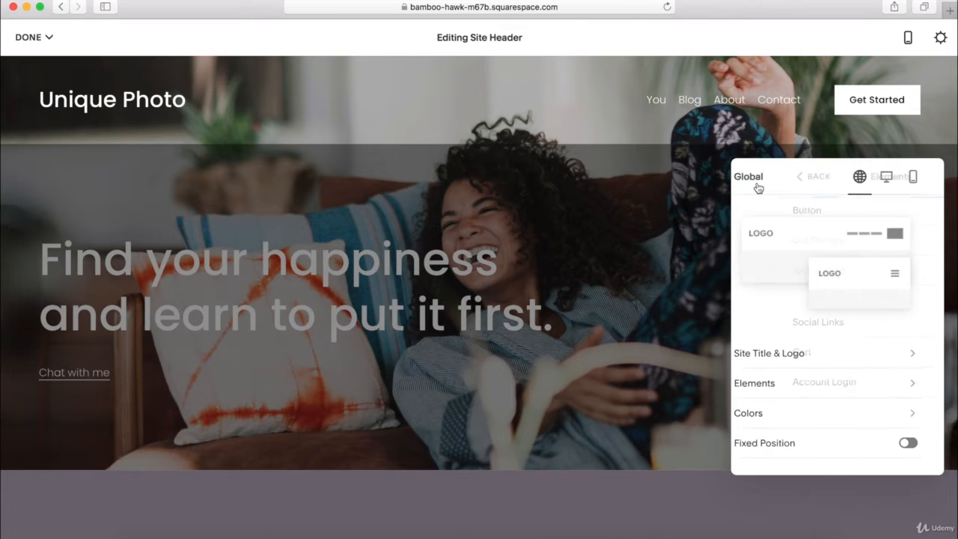
- Try the Light Minimal, Dark Minimal and White Minimal color themes on the header, and restore its Transparent setting
{"action": "left_click", "coordinate": [798, 420]}
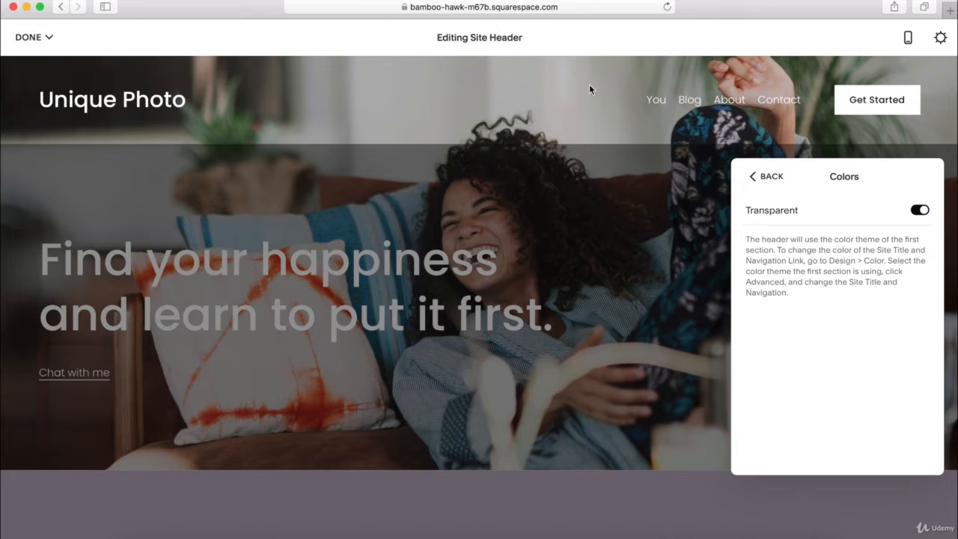
{"action": "left_click", "coordinate": [919, 213]}
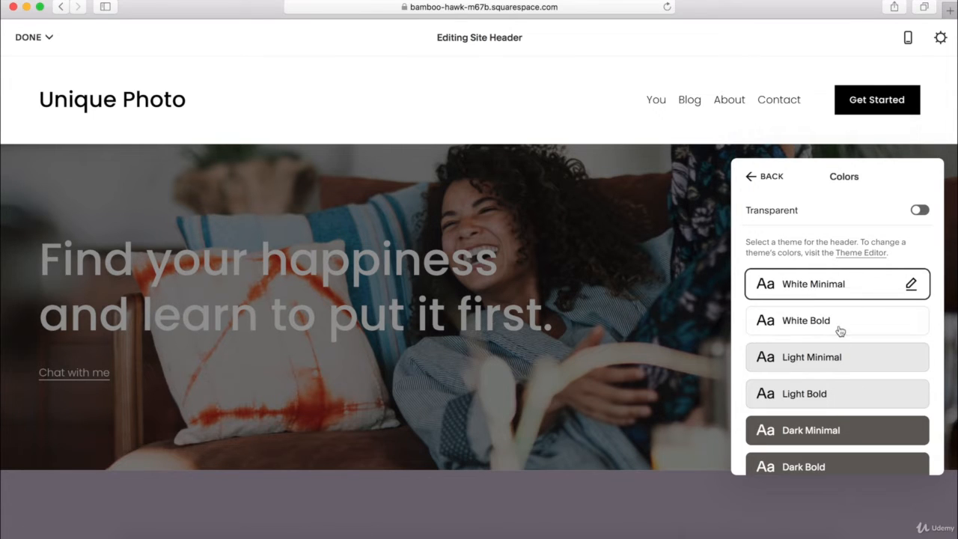
{"action": "left_click", "coordinate": [830, 359]}
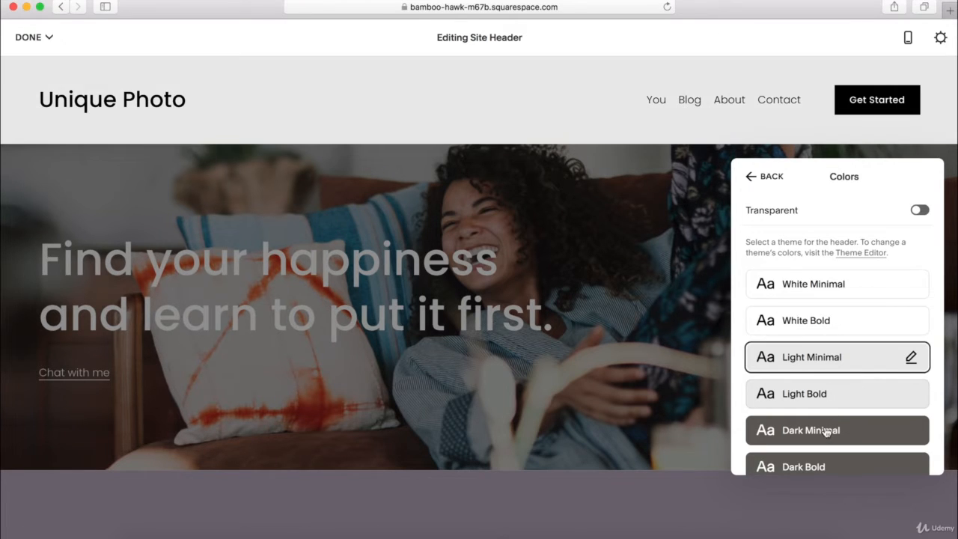
{"action": "left_click", "coordinate": [826, 432]}
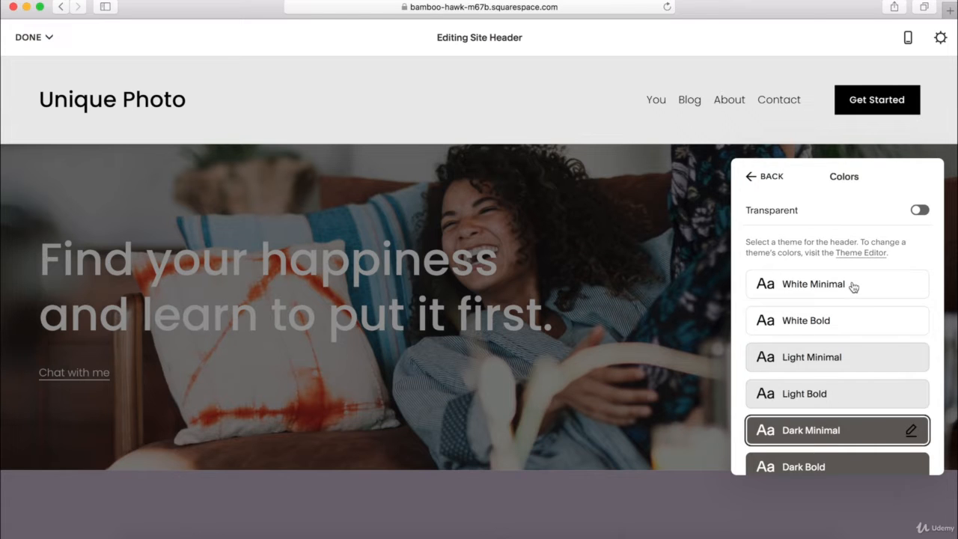
{"action": "left_click", "coordinate": [850, 288]}
{"action": "left_click", "coordinate": [922, 210]}
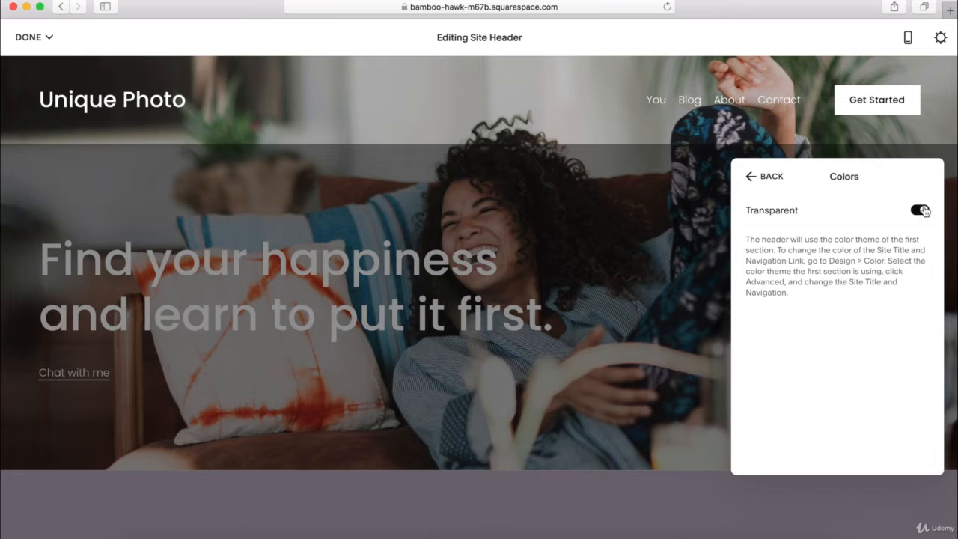
{"action": "left_click", "coordinate": [766, 178]}
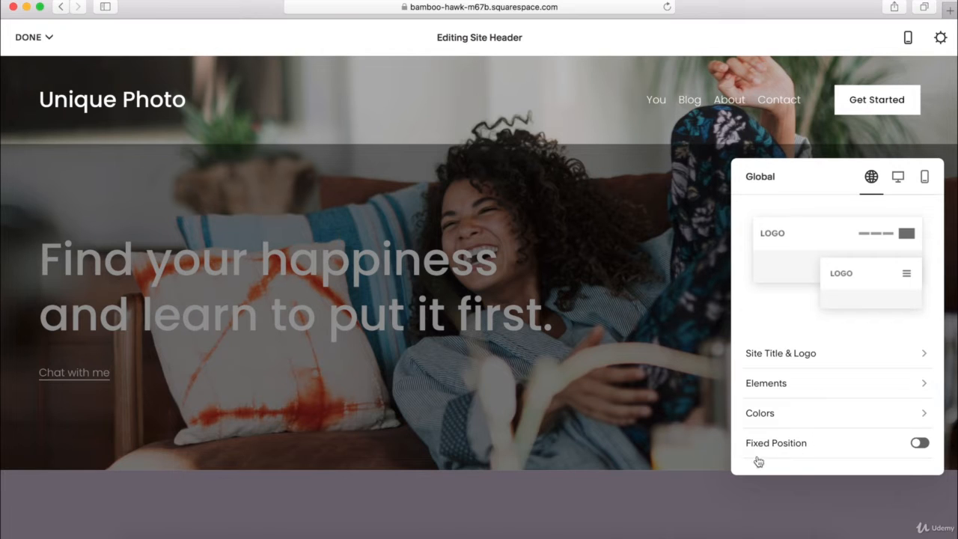
- Try the header's Fixed Position option, turn it off again, and leave header editing
{"action": "left_click", "coordinate": [915, 443]}
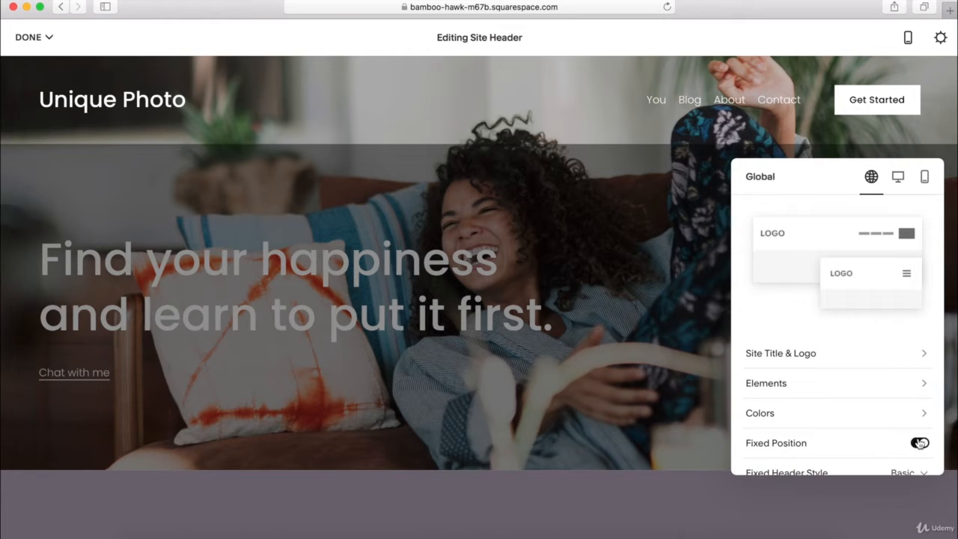
{"action": "scroll", "coordinate": [887, 444], "scroll_direction": "down", "scroll_amount": 2}
{"action": "scroll", "coordinate": [887, 445], "scroll_direction": "up", "scroll_amount": 2}
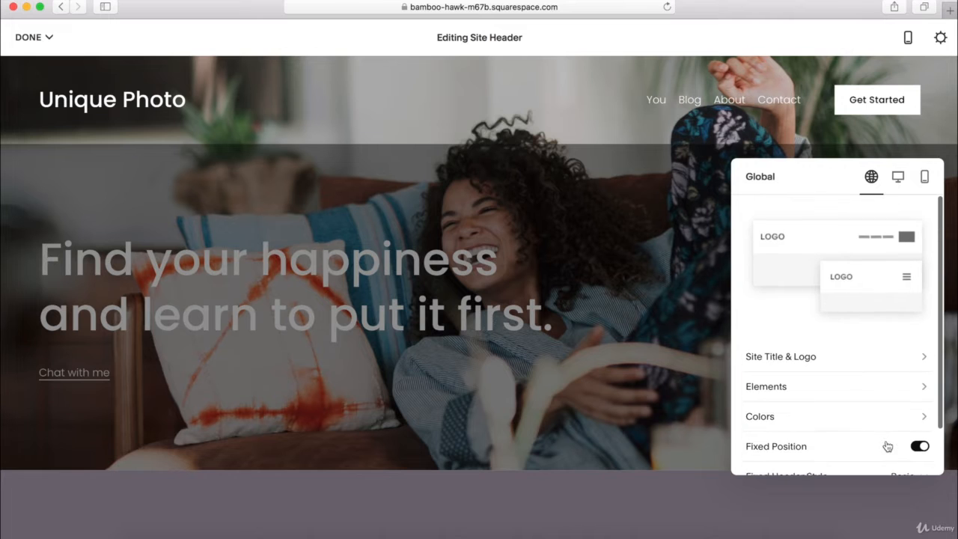
{"action": "left_click", "coordinate": [919, 444]}
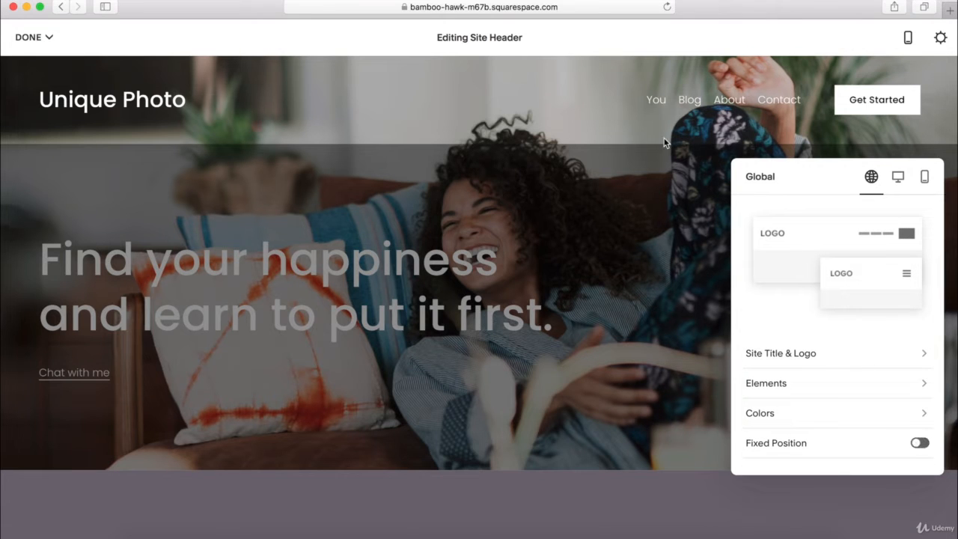
{"action": "left_click", "coordinate": [564, 99]}
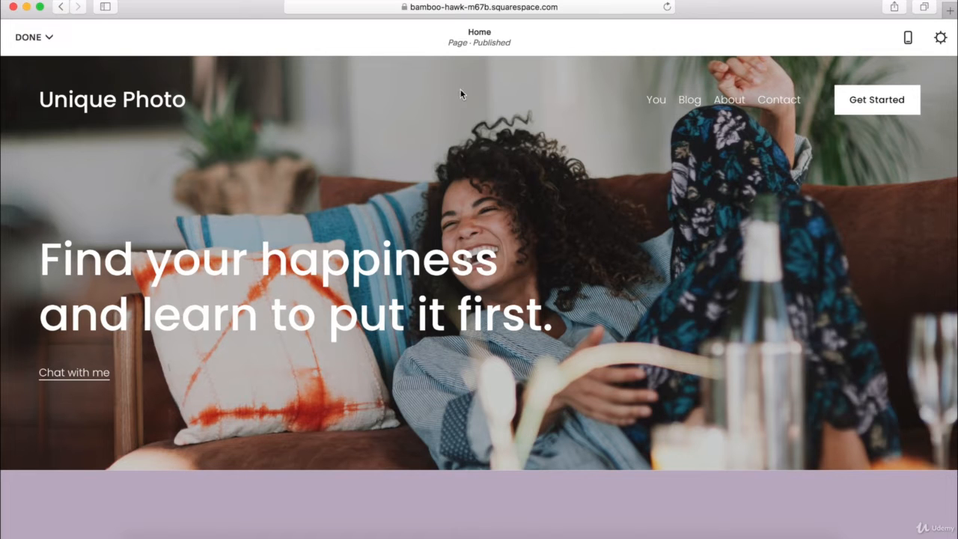
- Open the site footer below the newsletter section for editing and enter its "ALMAR BY JESSICA DEMO" text block
{"action": "scroll", "coordinate": [457, 92], "scroll_direction": "down", "scroll_amount": 15}
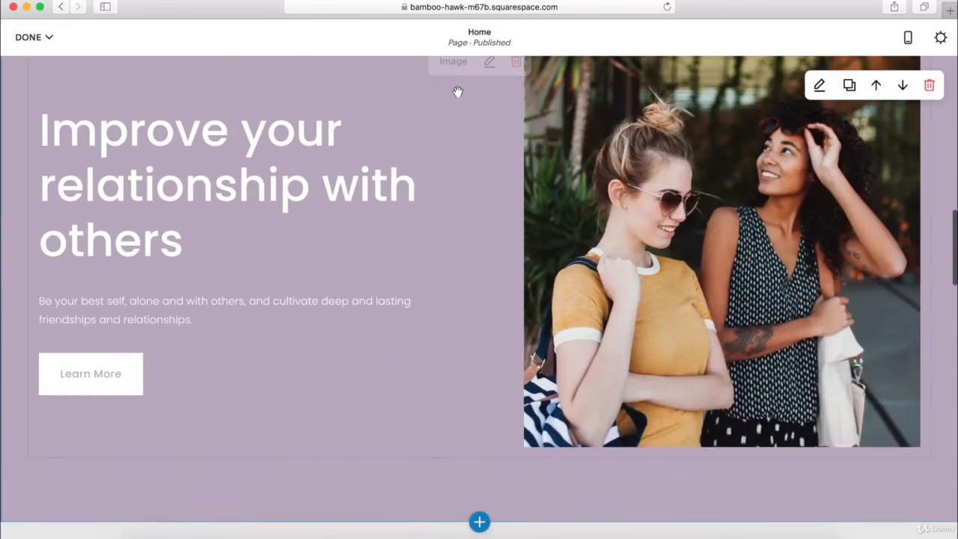
{"action": "scroll", "coordinate": [457, 92], "scroll_direction": "down", "scroll_amount": 20}
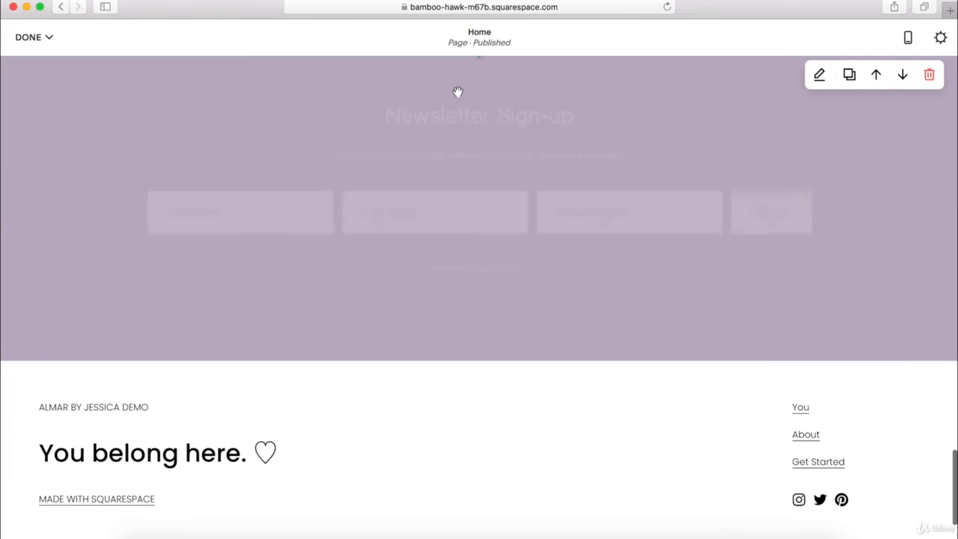
{"action": "mouse_move", "coordinate": [406, 398]}
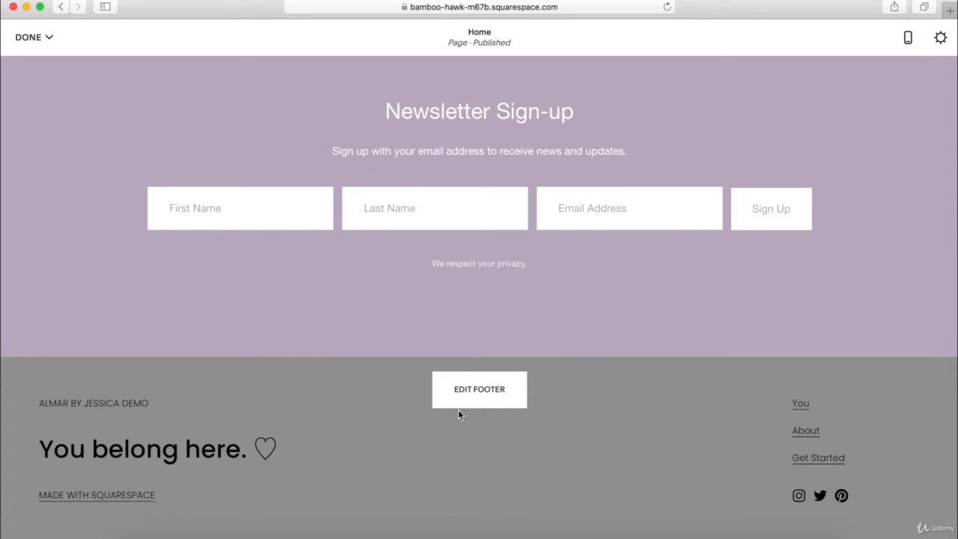
{"action": "left_click", "coordinate": [479, 390]}
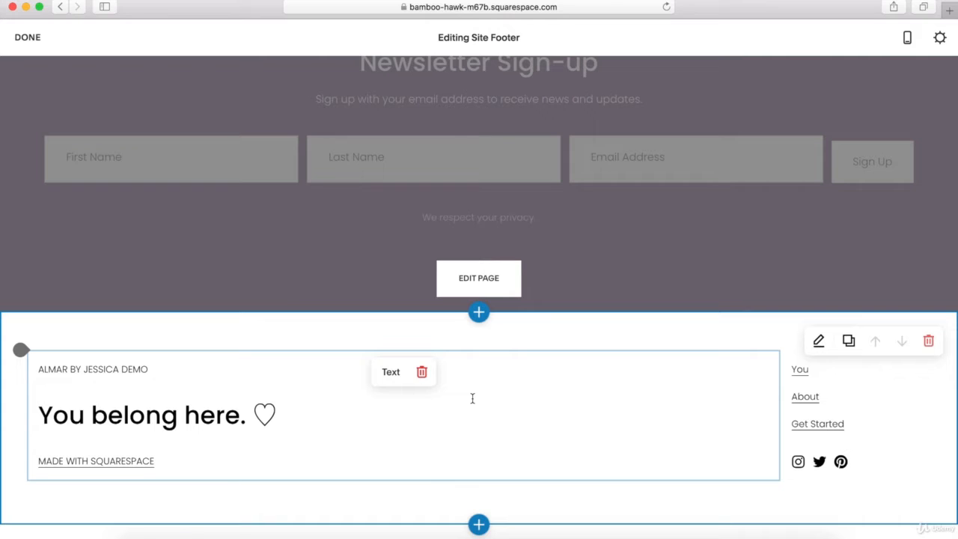
{"action": "left_click", "coordinate": [87, 374]}
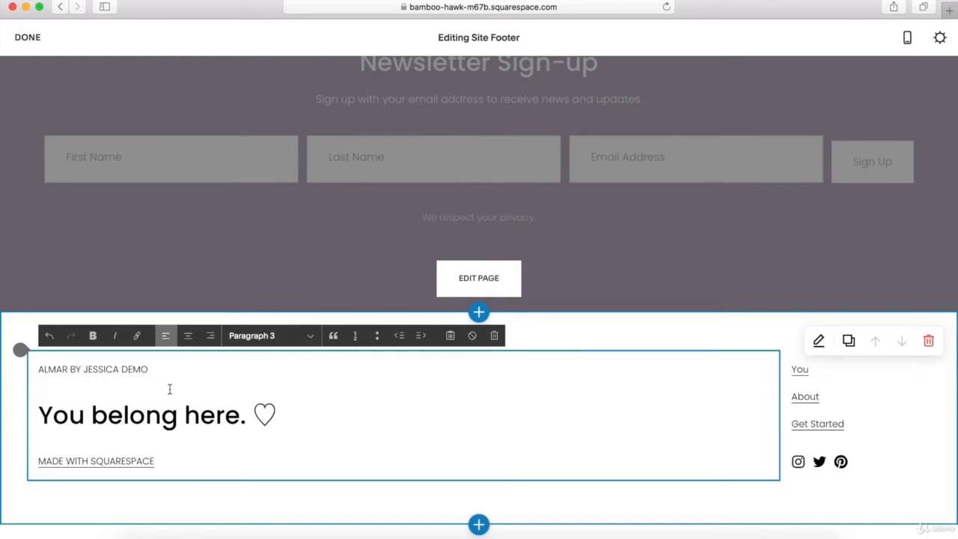
- Open the link settings of the footer's "MADE WITH SQUARESPACE" text and choose the Home page (/home) as its target
{"action": "left_click", "coordinate": [110, 460]}
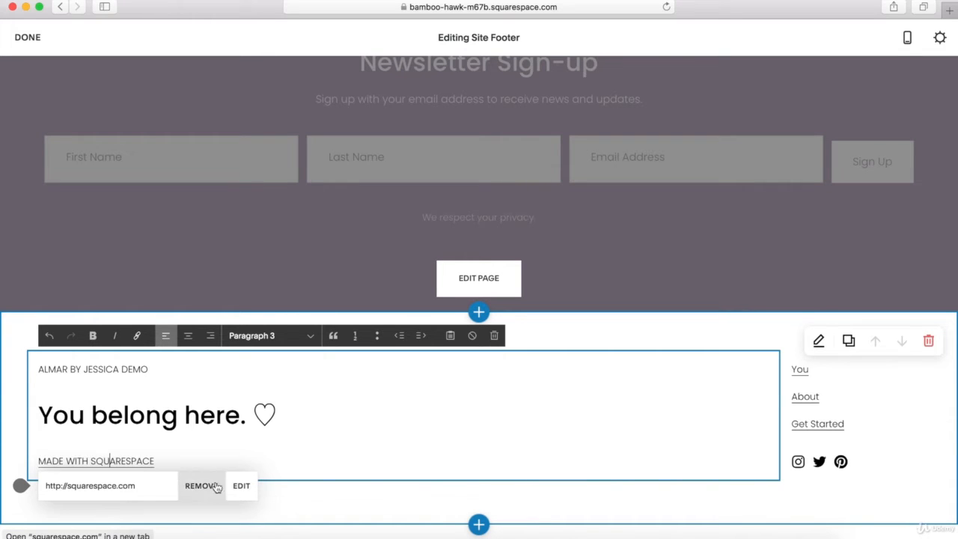
{"action": "left_click", "coordinate": [241, 486]}
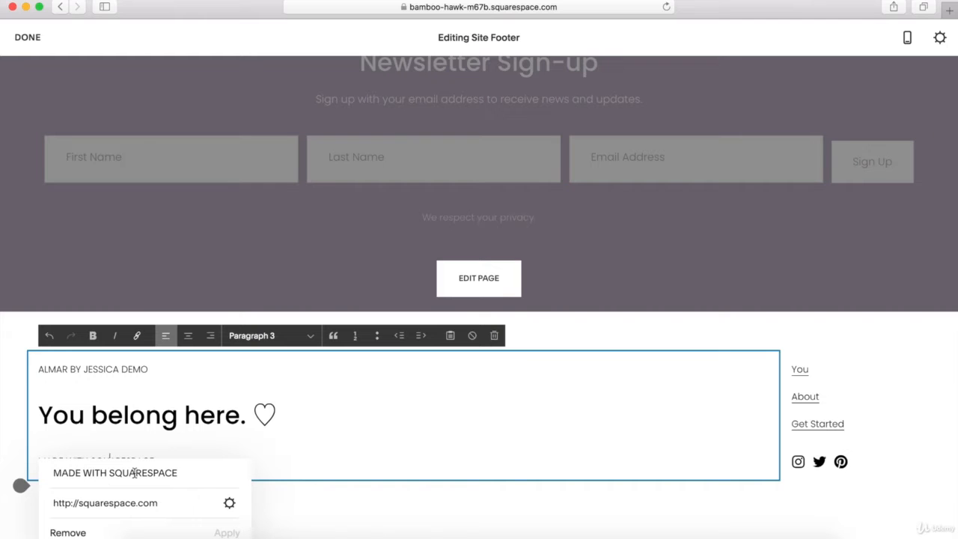
{"action": "left_click", "coordinate": [229, 503]}
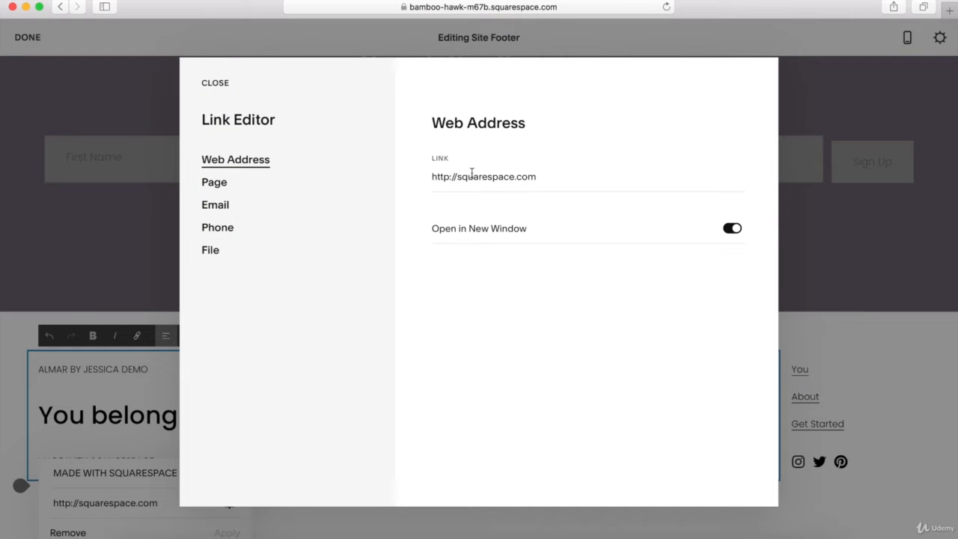
{"action": "left_click", "coordinate": [218, 188]}
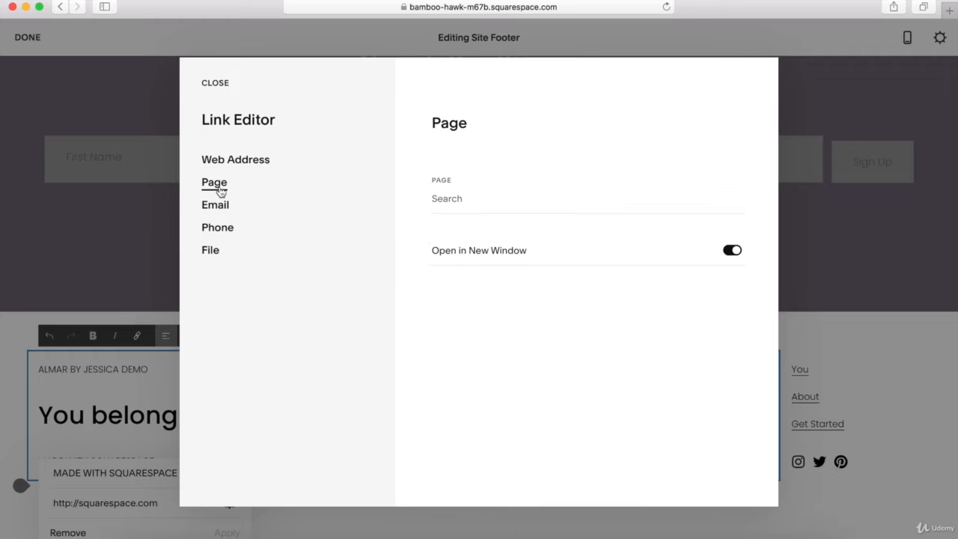
{"action": "left_click", "coordinate": [460, 199]}
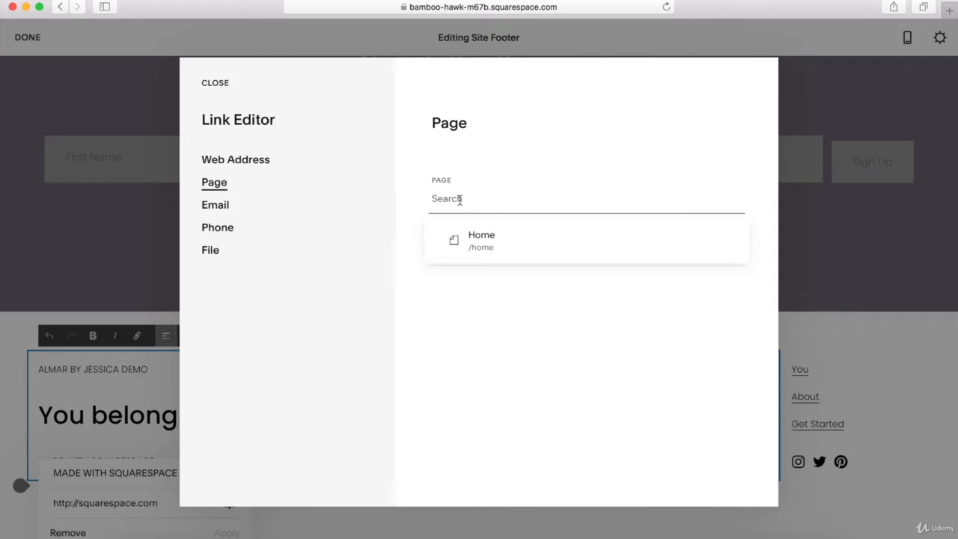
{"action": "left_click", "coordinate": [488, 244]}
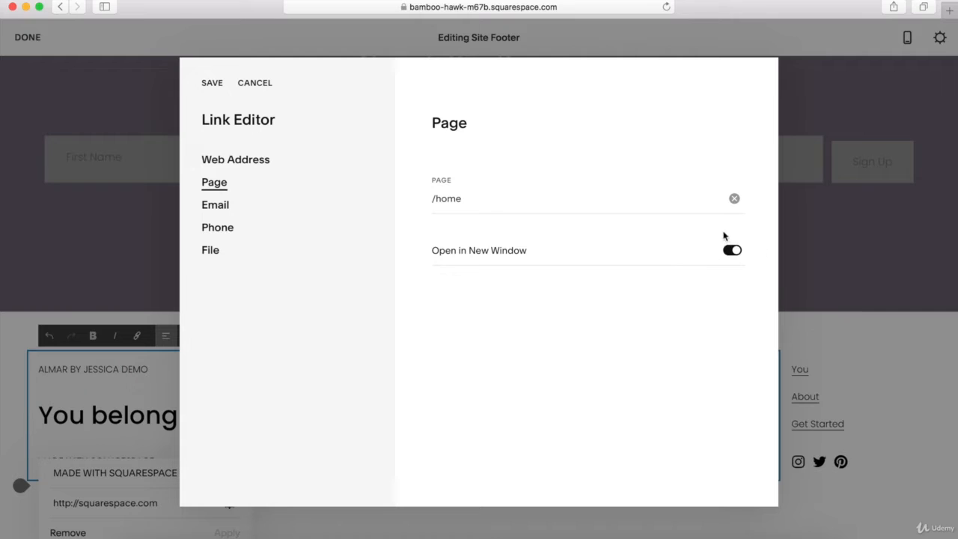
- Examine the Email, Phone, File and Web Address link types, save the link, and leave the footer's text block
{"action": "left_click", "coordinate": [223, 210]}
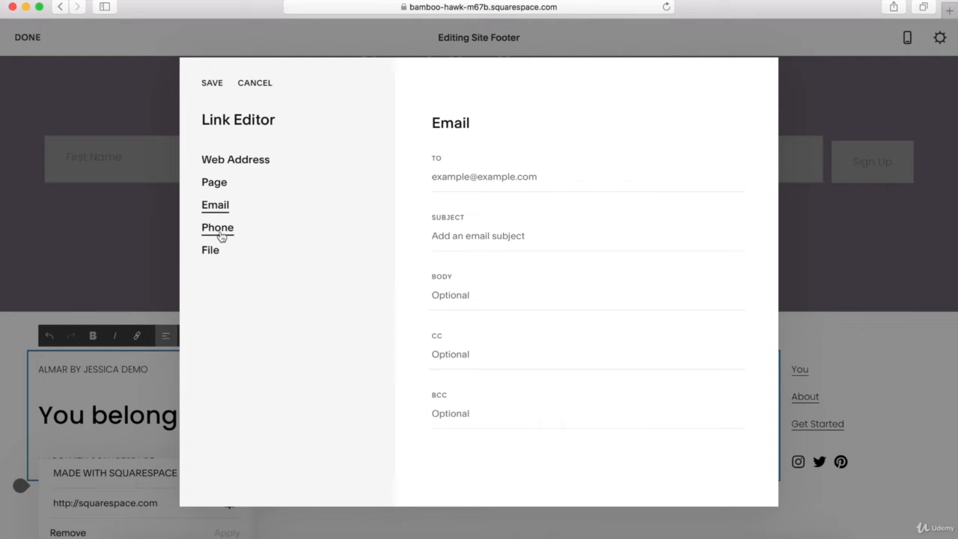
{"action": "left_click", "coordinate": [221, 235]}
{"action": "left_click", "coordinate": [212, 253]}
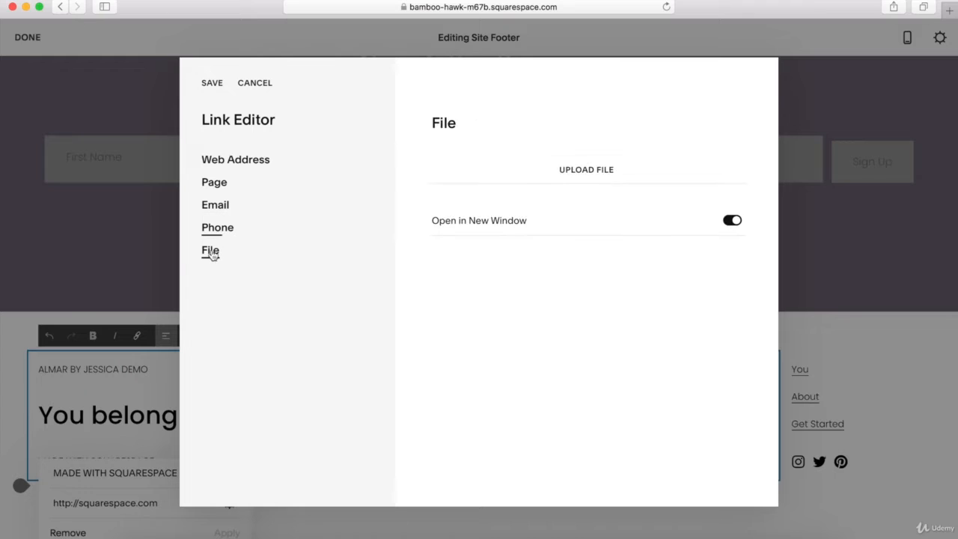
{"action": "left_click", "coordinate": [217, 161]}
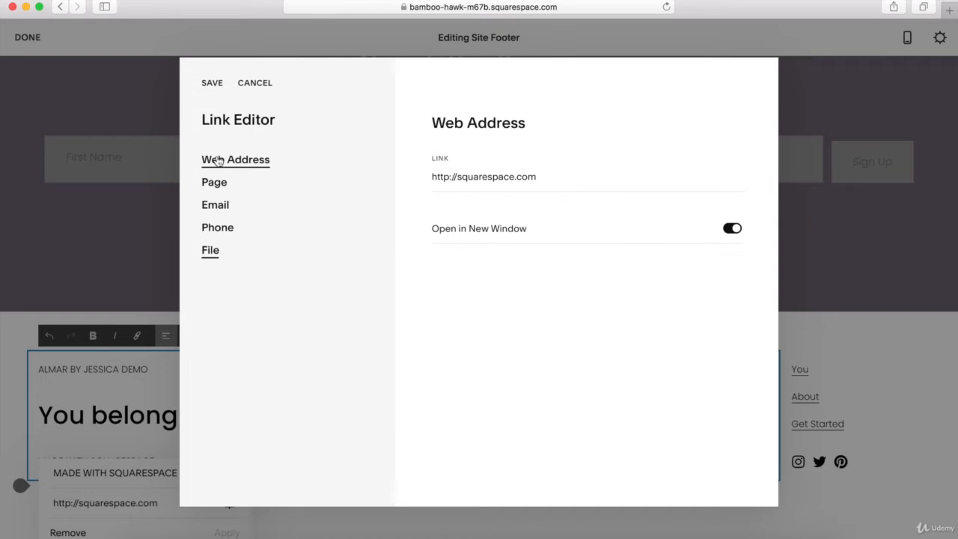
{"action": "left_click", "coordinate": [213, 84]}
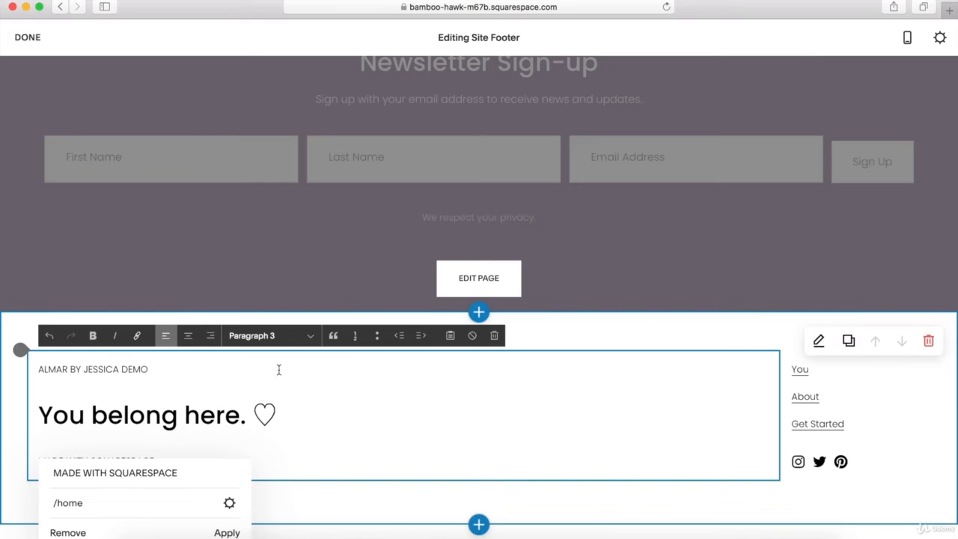
{"action": "left_click", "coordinate": [338, 386]}
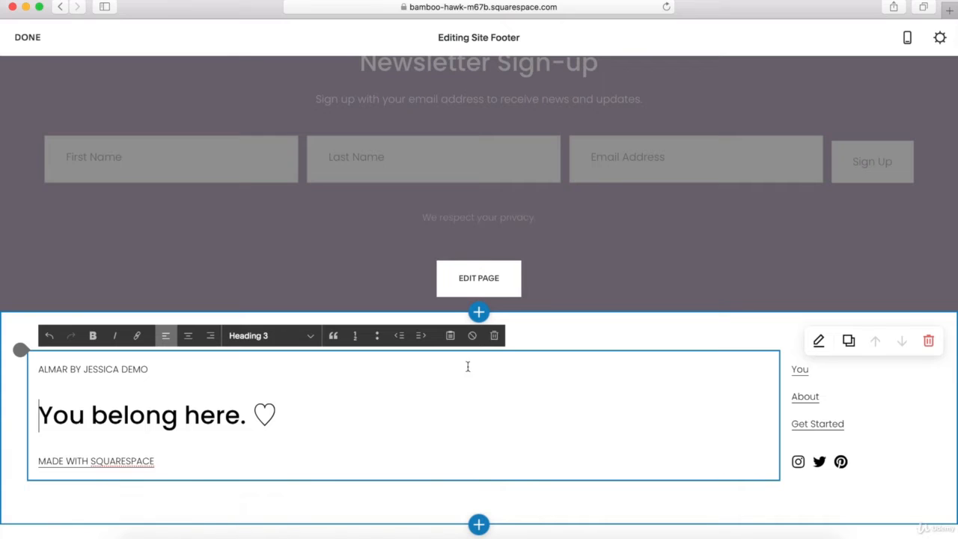
{"action": "left_click", "coordinate": [539, 340]}
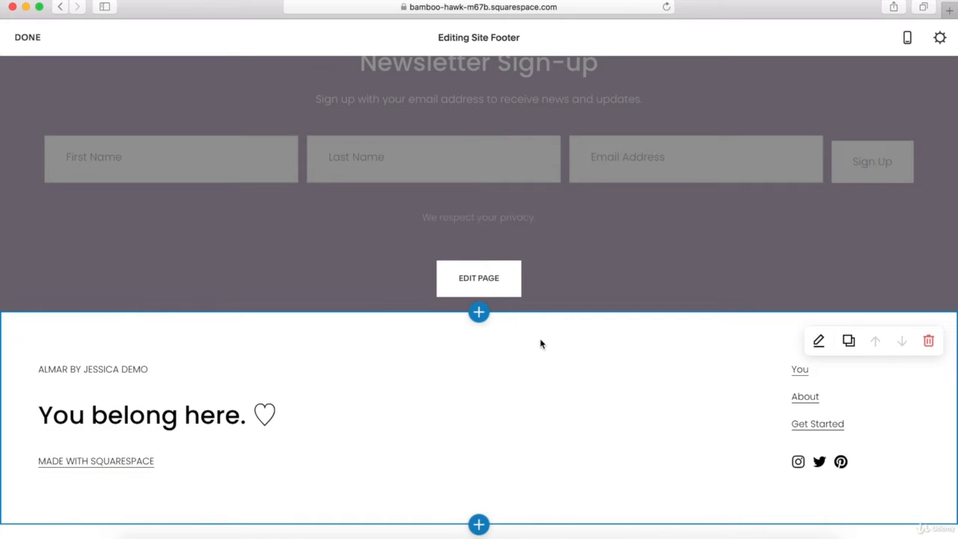
- Remove the existing site footer section containing the "You belong here." text
{"action": "left_click", "coordinate": [753, 392]}
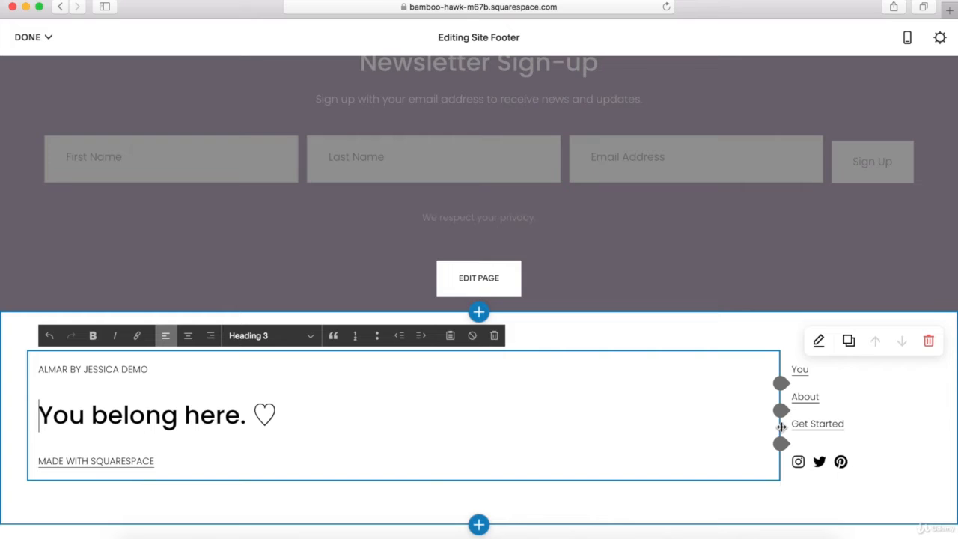
{"action": "left_click_drag", "start_coordinate": [780, 426], "coordinate": [777, 454]}
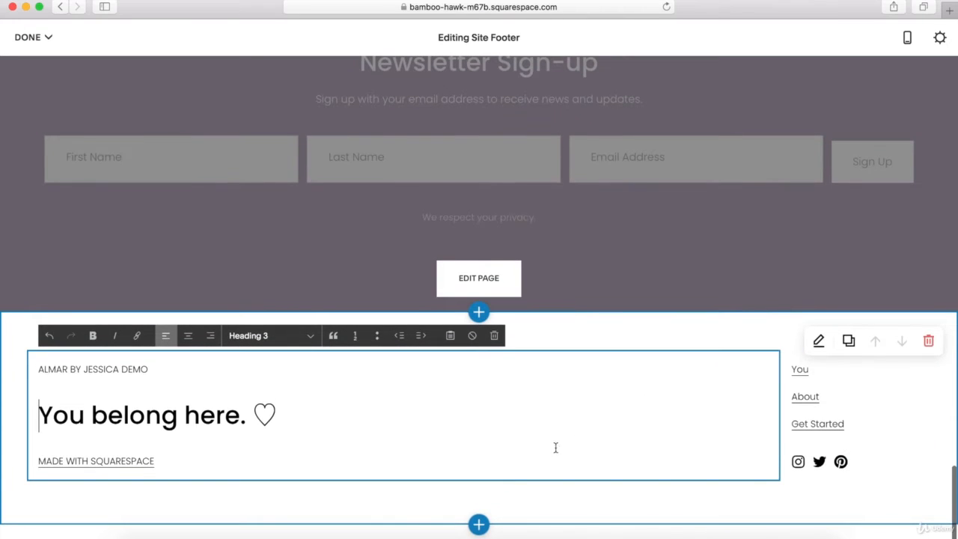
{"action": "left_click", "coordinate": [927, 340]}
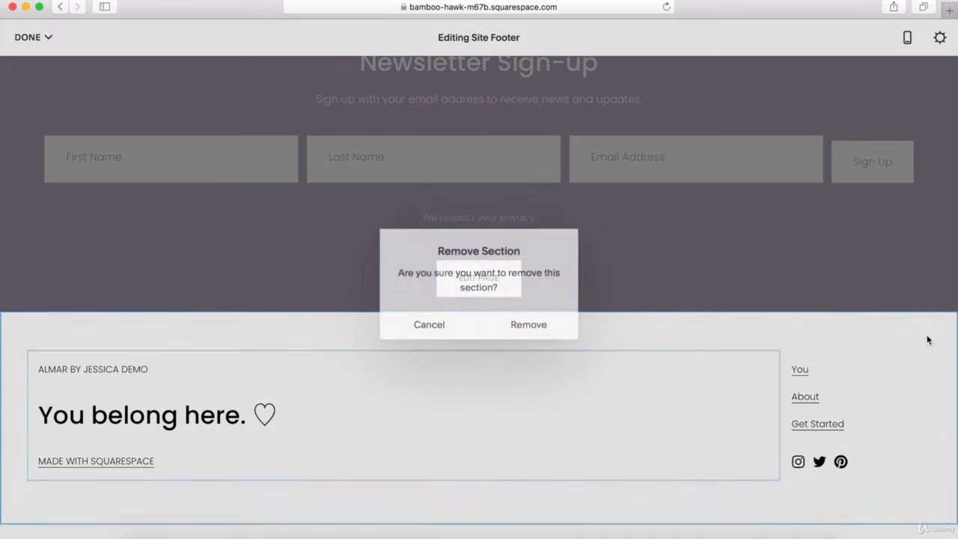
{"action": "left_click", "coordinate": [528, 323]}
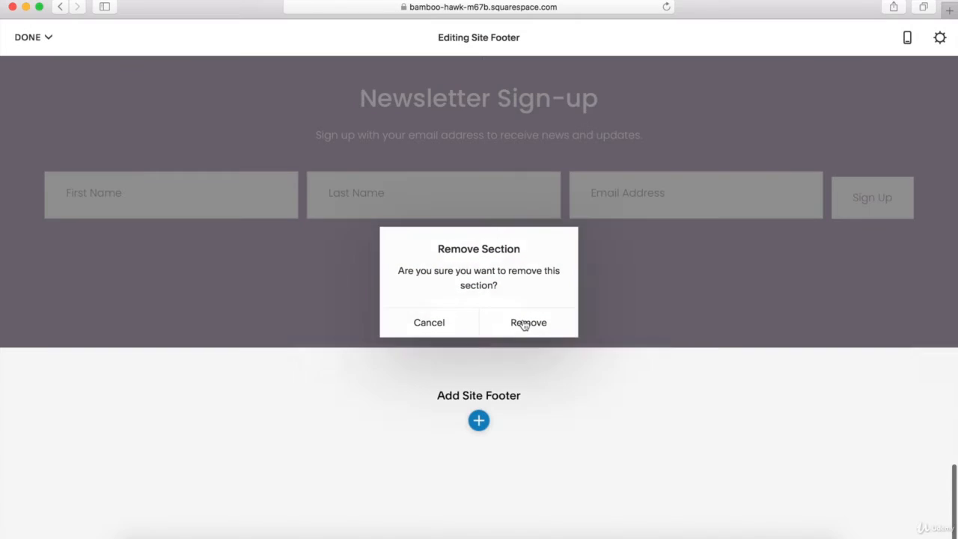
- Add a new site footer using the centred layout with Site Title, About, Contact and Follow links above the contact details
{"action": "left_click", "coordinate": [479, 421]}
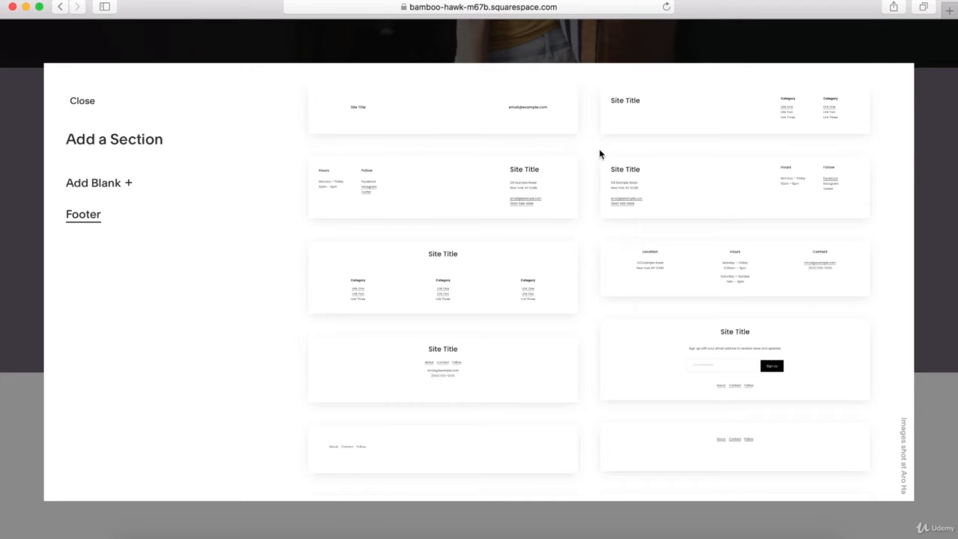
{"action": "scroll", "coordinate": [588, 165], "scroll_direction": "down", "scroll_amount": 10}
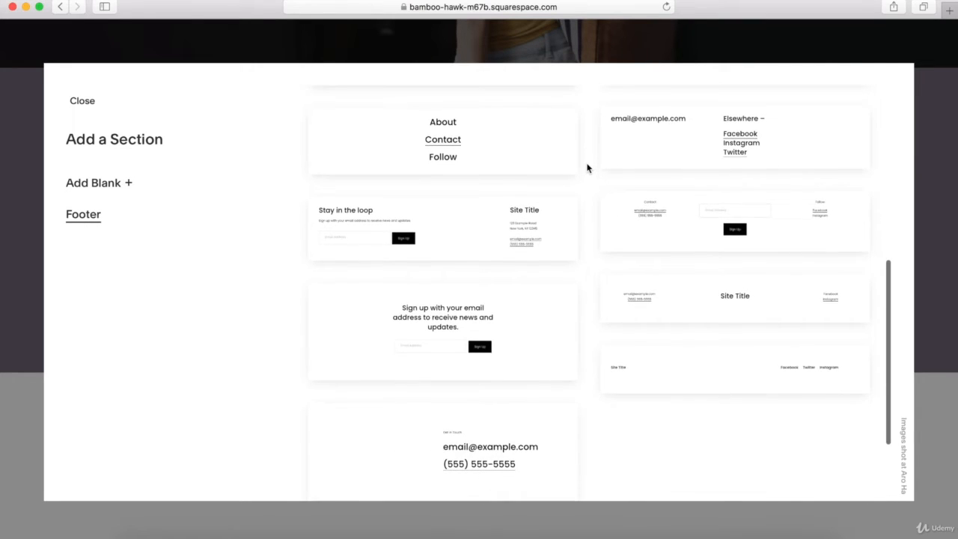
{"action": "scroll", "coordinate": [588, 166], "scroll_direction": "up", "scroll_amount": 8}
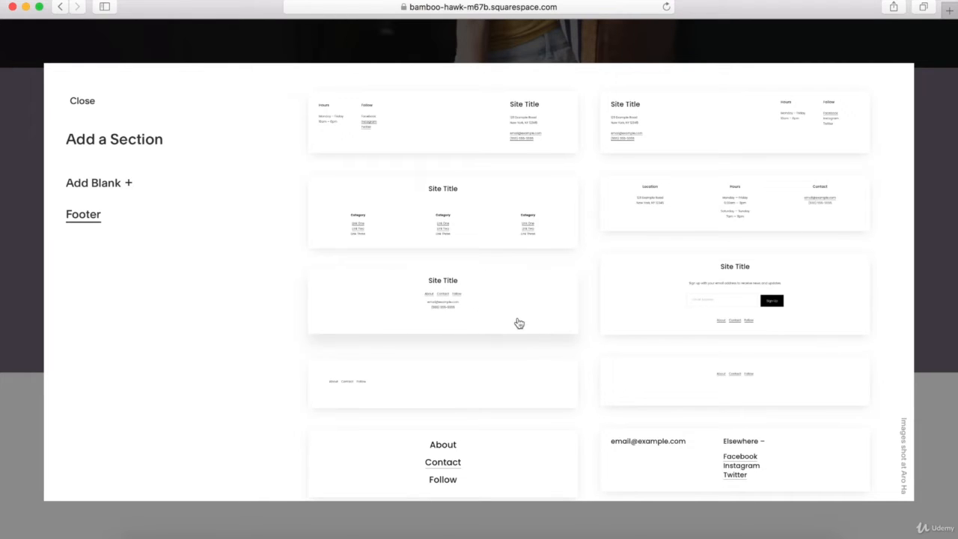
{"action": "left_click", "coordinate": [459, 303]}
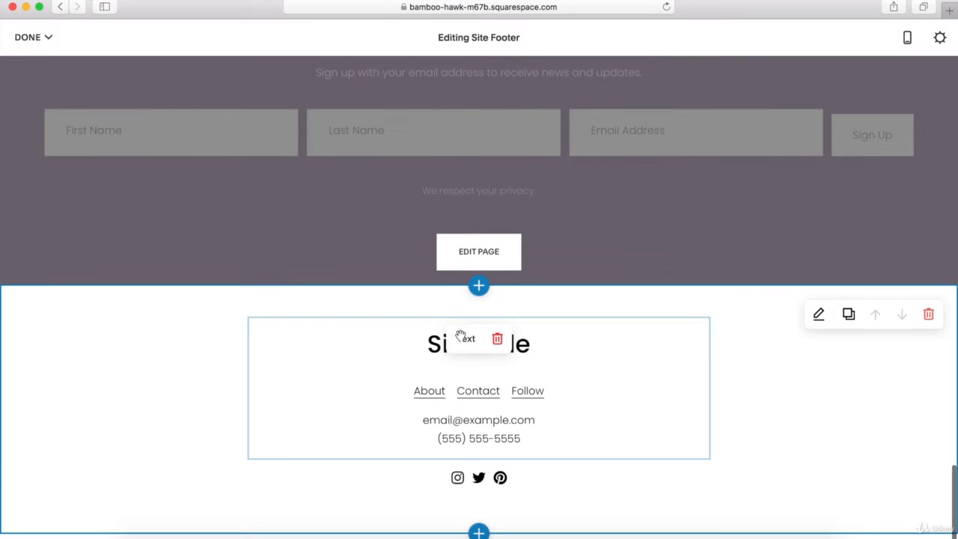
- Replace the footer's "Site Title" heading with "UNIQUE PHOTO" and leave the text block
{"action": "left_click", "coordinate": [533, 346]}
{"action": "left_click_drag", "start_coordinate": [532, 345], "coordinate": [429, 337]}
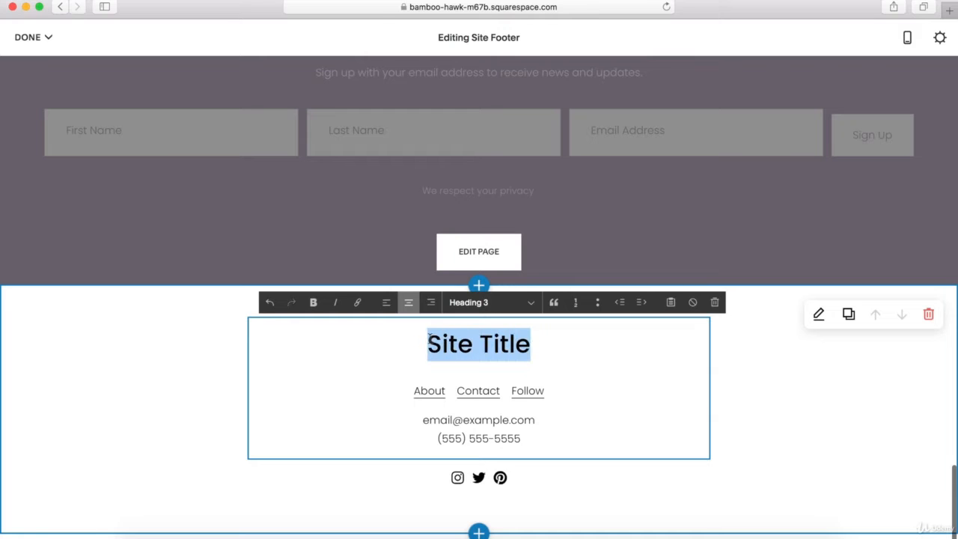
{"action": "type", "text": "UNIQ"}
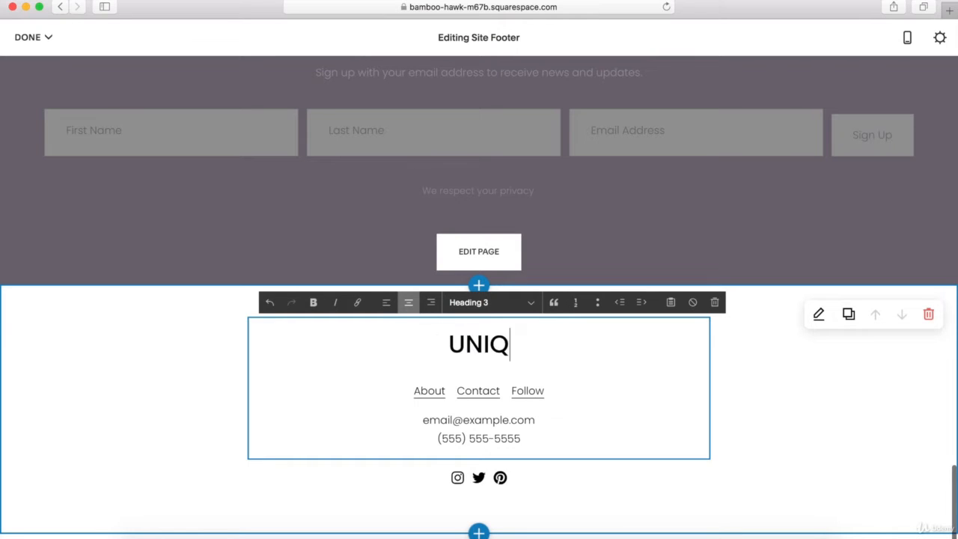
{"action": "type", "text": "UE PHOTO"}
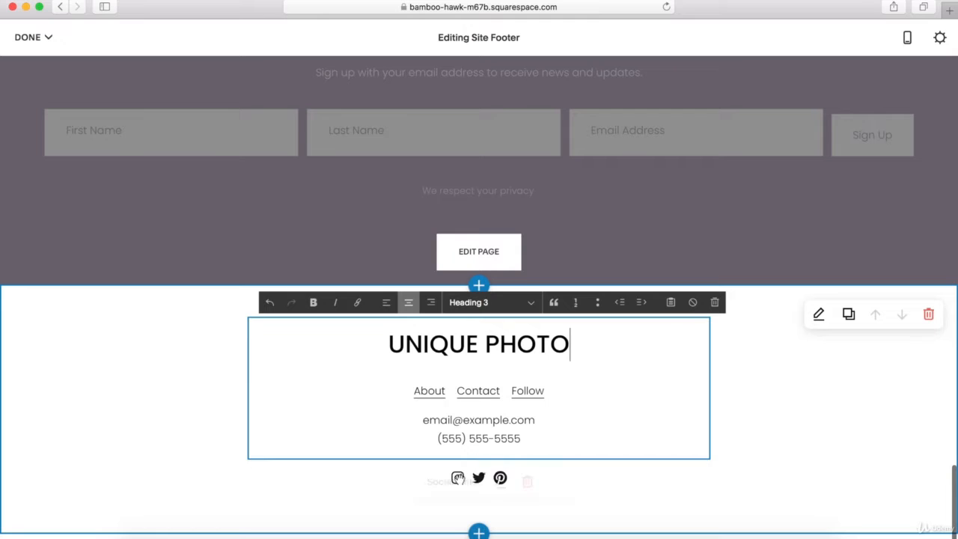
{"action": "mouse_move", "coordinate": [468, 485]}
{"action": "left_click", "coordinate": [164, 365]}
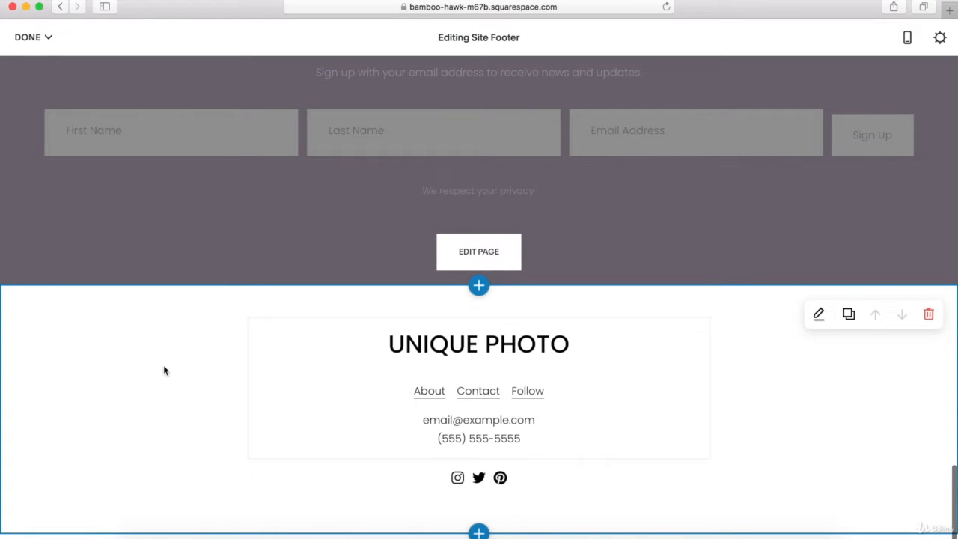
- Return from footer editing to the Home page and save the changes
{"action": "left_click", "coordinate": [259, 224]}
{"action": "scroll", "coordinate": [259, 222], "scroll_direction": "down", "scroll_amount": 3}
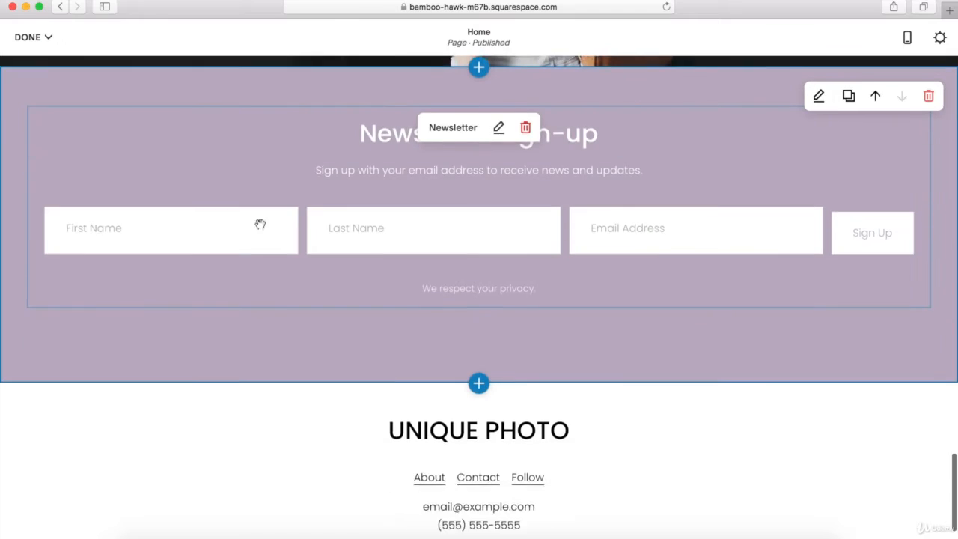
{"action": "mouse_move", "coordinate": [199, 380]}
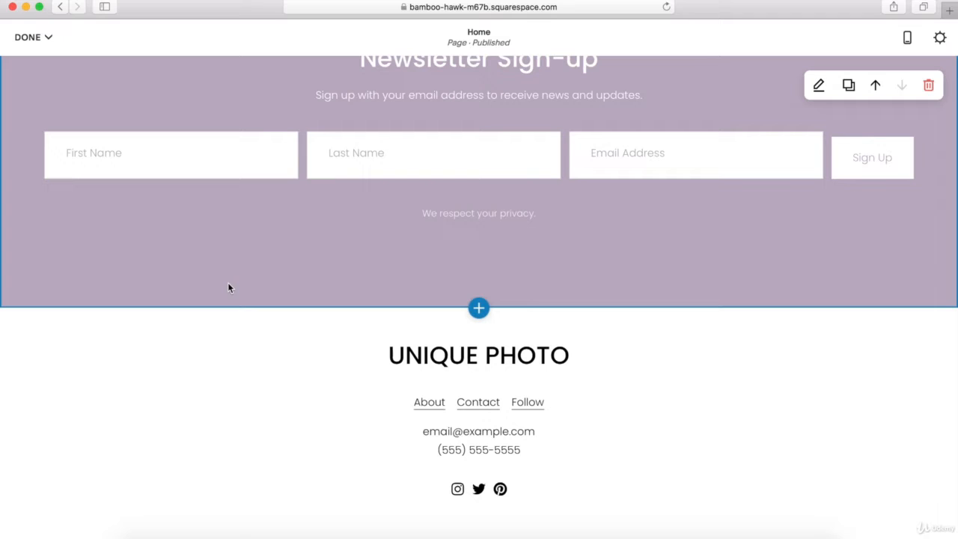
{"action": "left_click", "coordinate": [43, 42]}
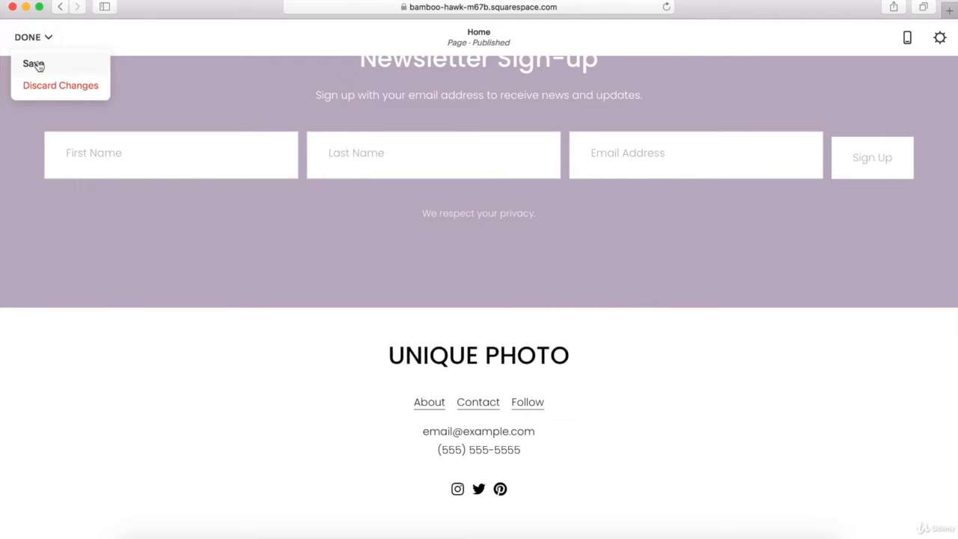
{"action": "left_click", "coordinate": [36, 64]}
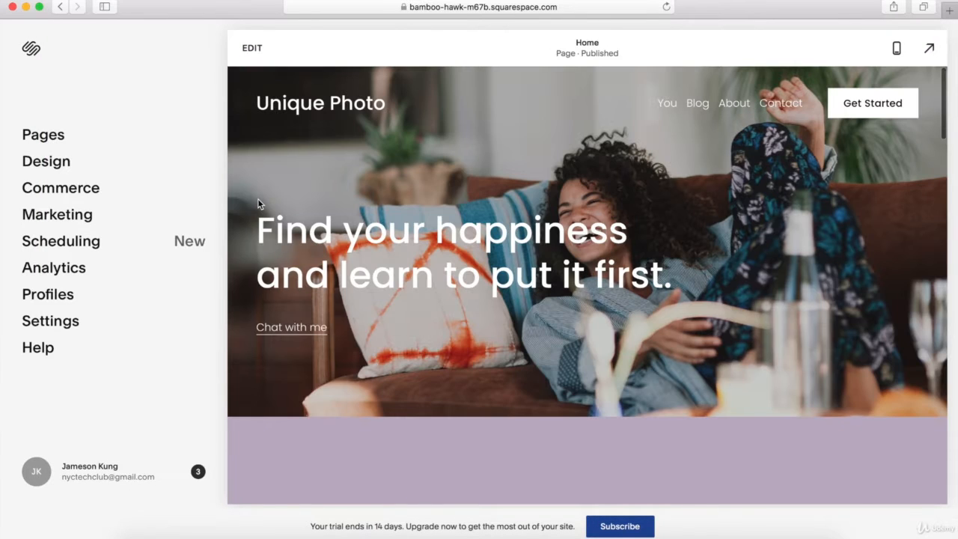
- Reopen the Home page for editing and look over the page from the new footer back up to the header
{"action": "left_click", "coordinate": [252, 48]}
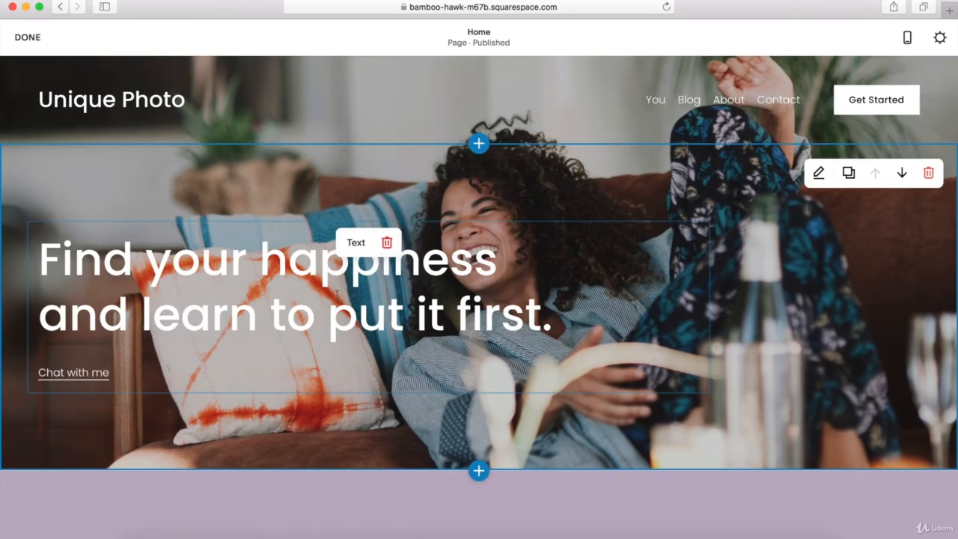
{"action": "scroll", "coordinate": [336, 296], "scroll_direction": "down", "scroll_amount": 15}
{"action": "scroll", "coordinate": [336, 295], "scroll_direction": "down", "scroll_amount": 10}
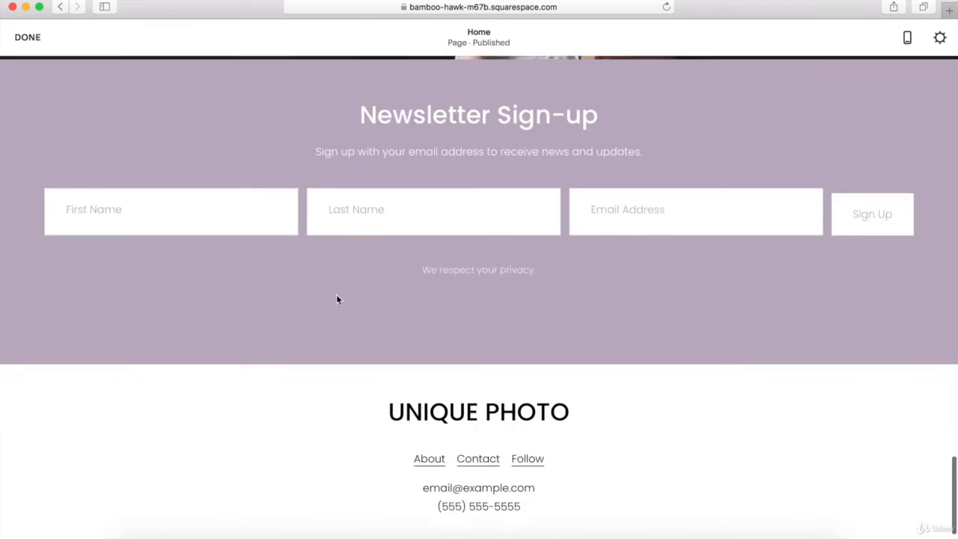
{"action": "scroll", "coordinate": [336, 296], "scroll_direction": "up", "scroll_amount": 2}
{"action": "scroll", "coordinate": [321, 366], "scroll_direction": "down", "scroll_amount": 4}
{"action": "mouse_move", "coordinate": [376, 405]}
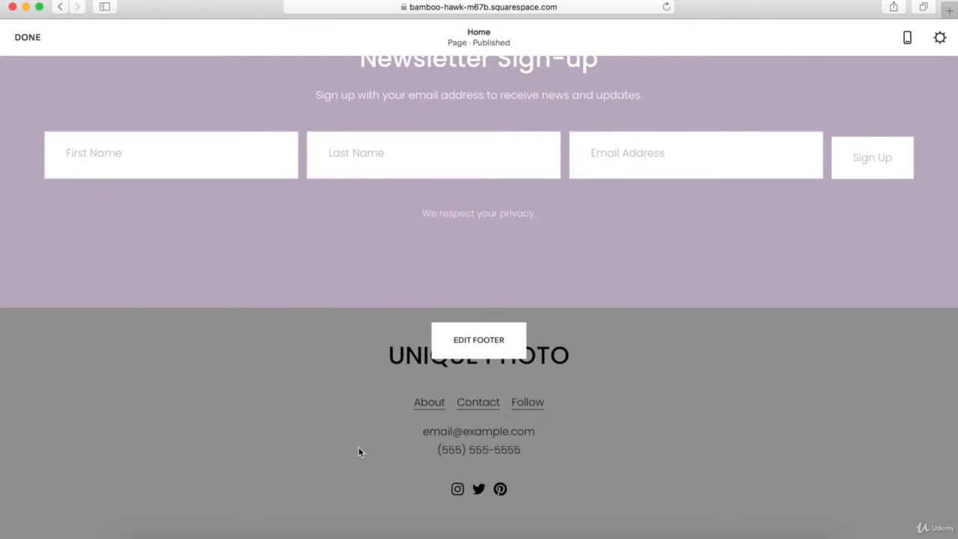
{"action": "scroll", "coordinate": [358, 447], "scroll_direction": "up", "scroll_amount": 20}
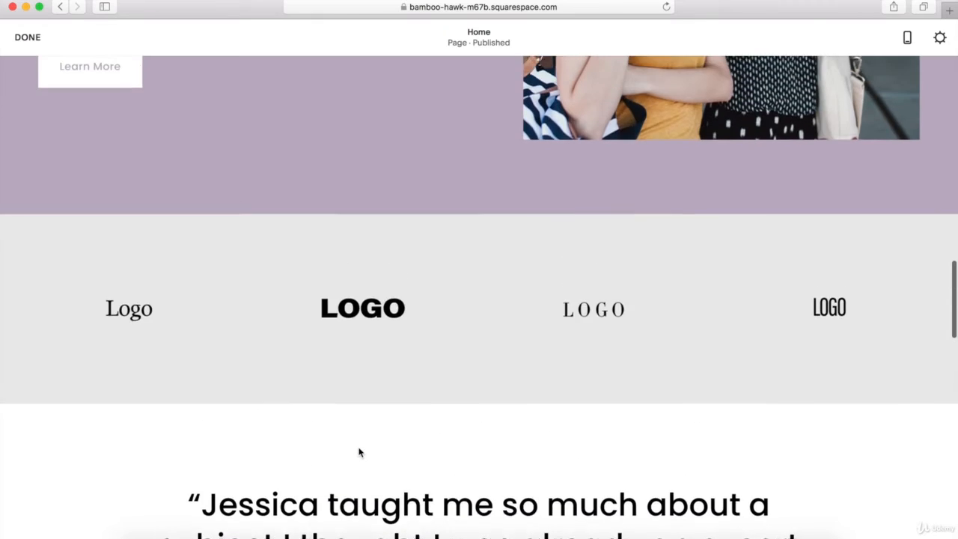
{"action": "scroll", "coordinate": [359, 446], "scroll_direction": "up", "scroll_amount": 4}
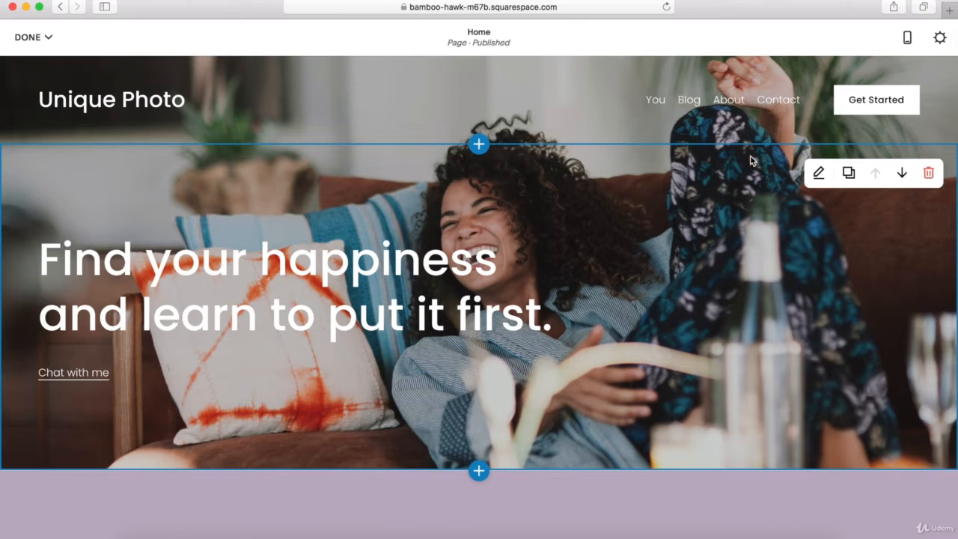
- Try the S, M, L and custom section heights on the "Invest in your relationship with yourself" section and set it back to M
{"action": "scroll", "coordinate": [763, 341], "scroll_direction": "down", "scroll_amount": 5}
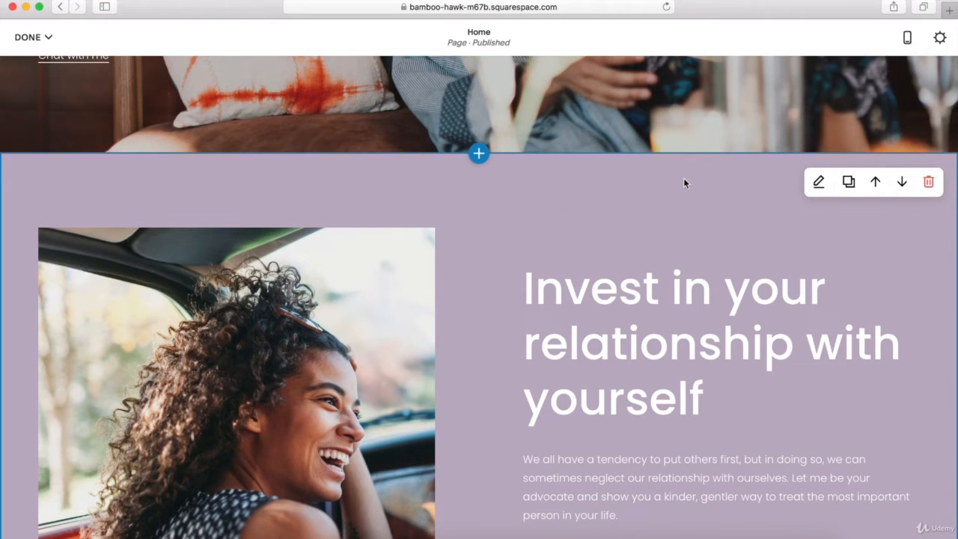
{"action": "left_click", "coordinate": [819, 184]}
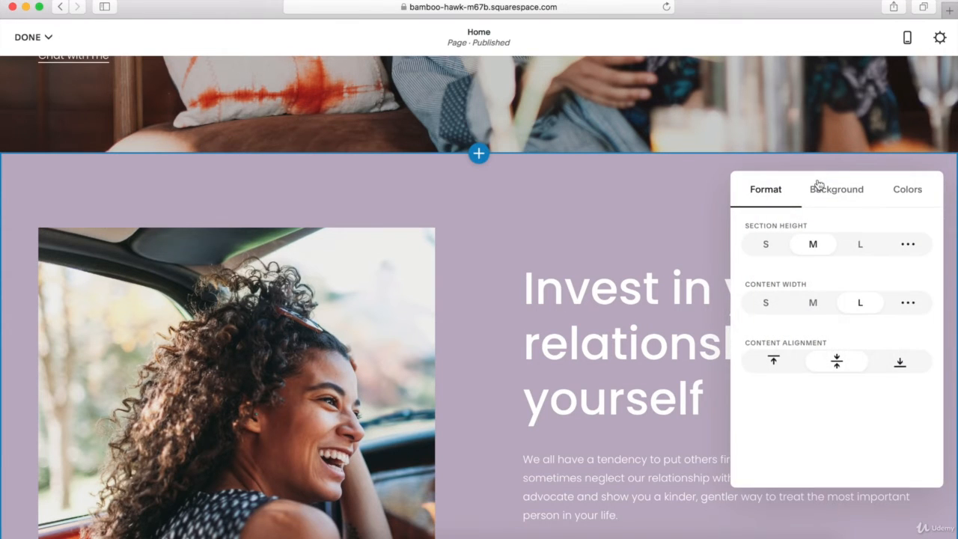
{"action": "left_click", "coordinate": [766, 245]}
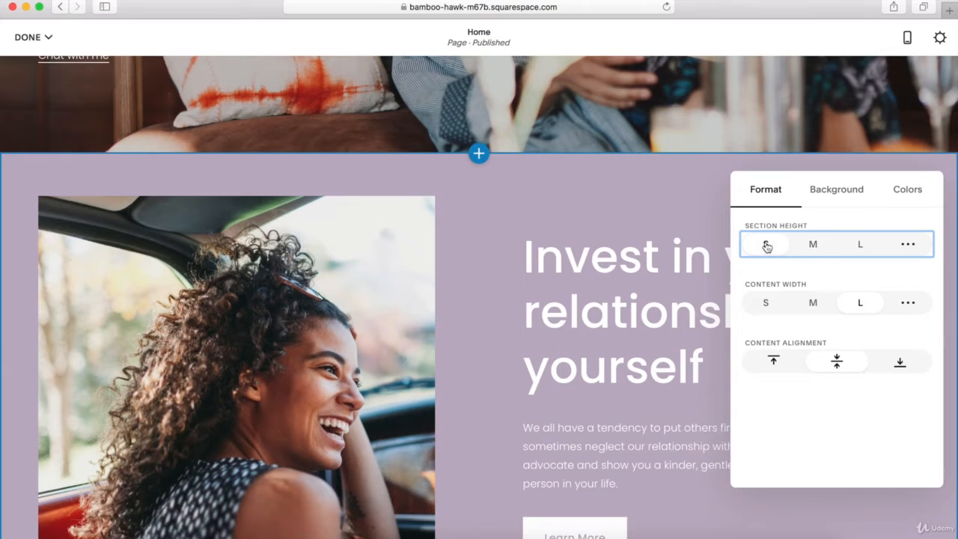
{"action": "left_click", "coordinate": [814, 244]}
{"action": "left_click", "coordinate": [861, 245]}
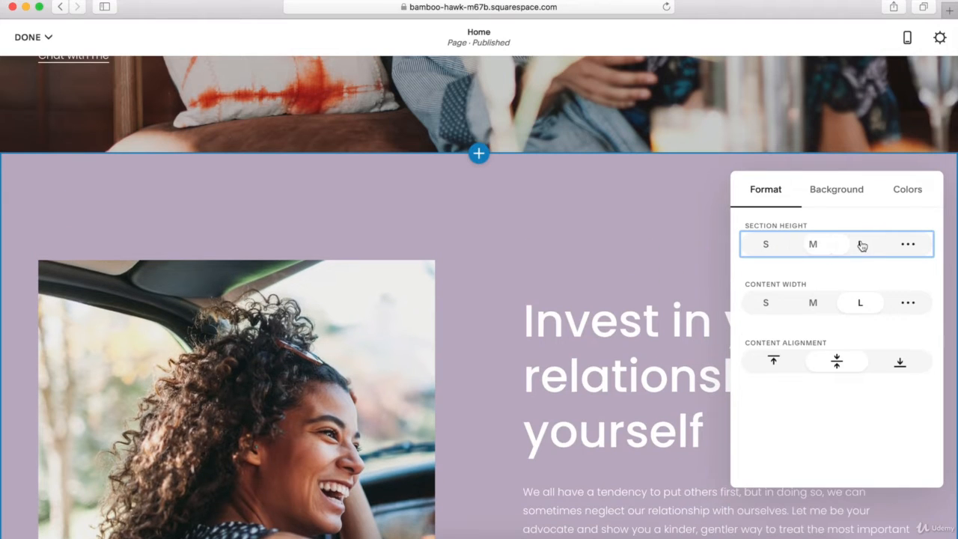
{"action": "left_click", "coordinate": [907, 244]}
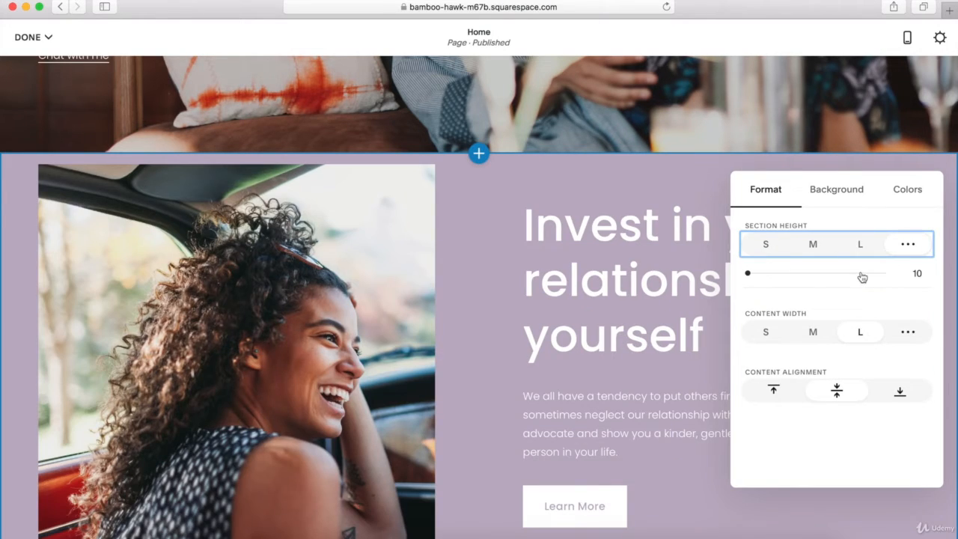
{"action": "left_click", "coordinate": [813, 244]}
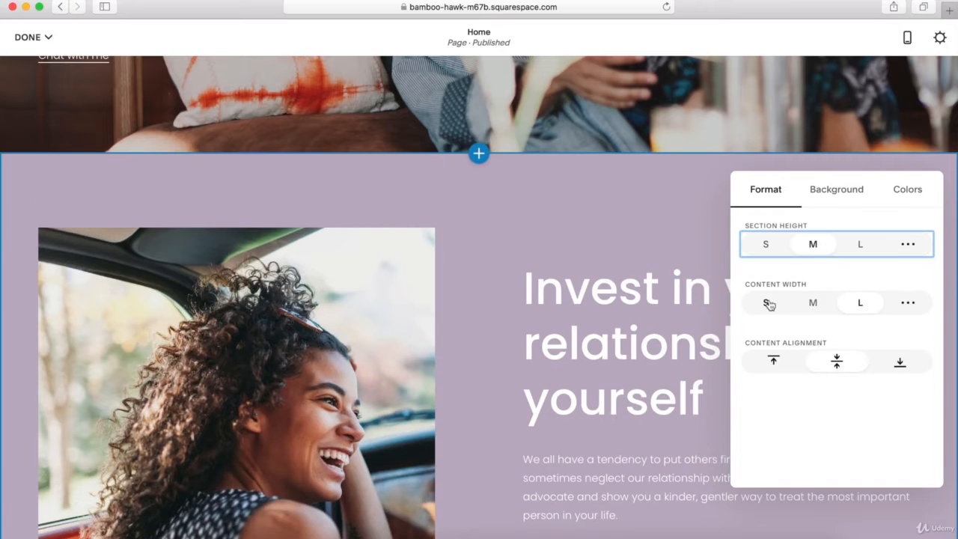
- Try the S and M content widths for the same section and set the width back to L
{"action": "left_click", "coordinate": [767, 303]}
{"action": "left_click", "coordinate": [807, 305]}
{"action": "left_click", "coordinate": [853, 304]}
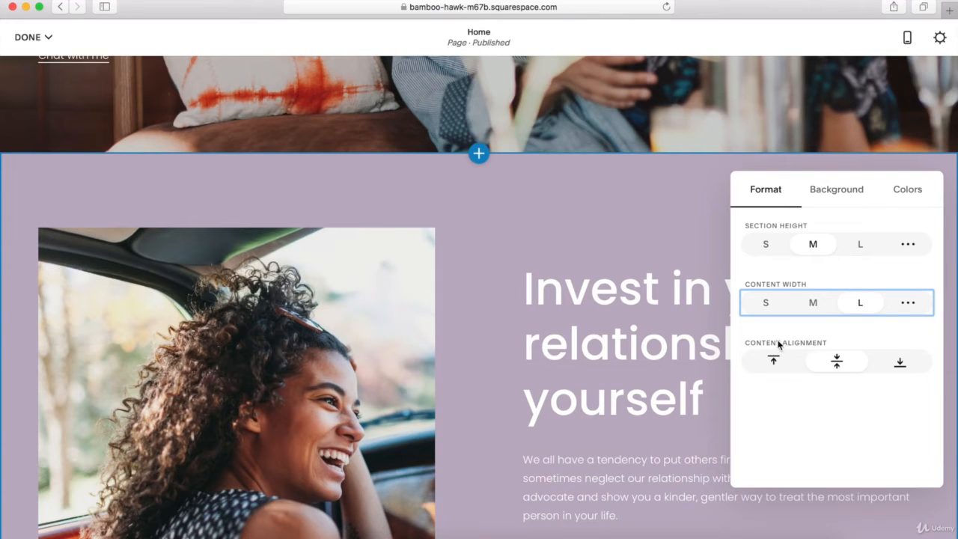
- Examine the section's video background options and switch the background type to Image
{"action": "left_click", "coordinate": [836, 191]}
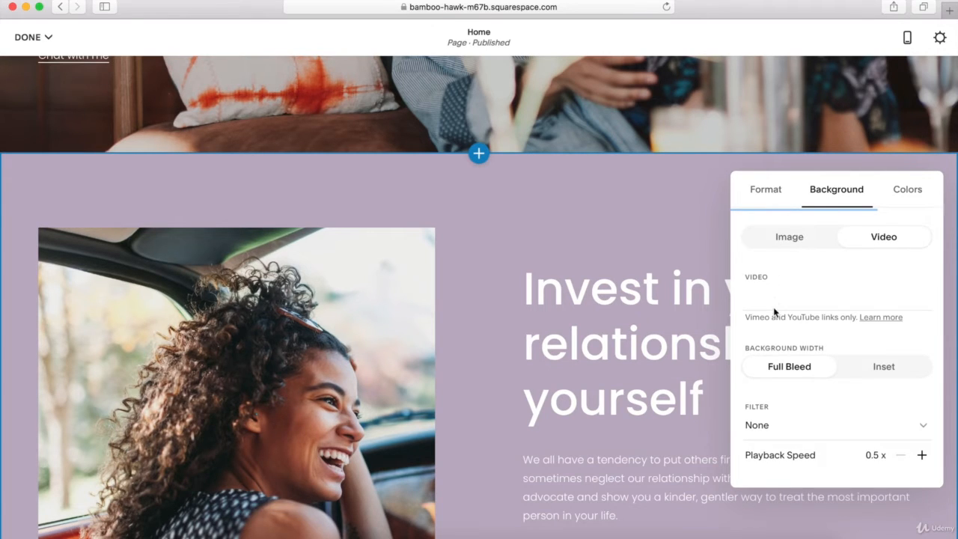
{"action": "scroll", "coordinate": [829, 344], "scroll_direction": "down", "scroll_amount": 3}
{"action": "scroll", "coordinate": [829, 344], "scroll_direction": "down", "scroll_amount": 2}
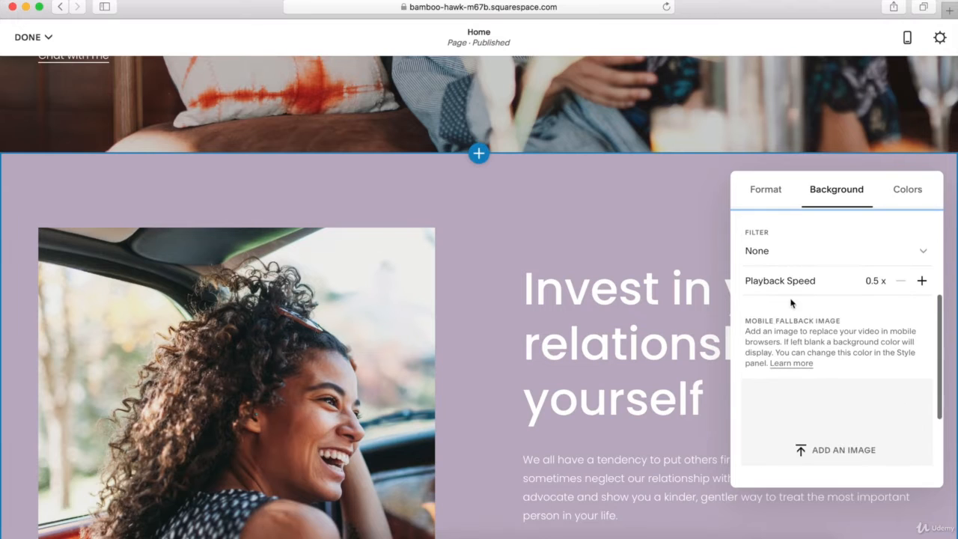
{"action": "scroll", "coordinate": [804, 402], "scroll_direction": "up", "scroll_amount": 5}
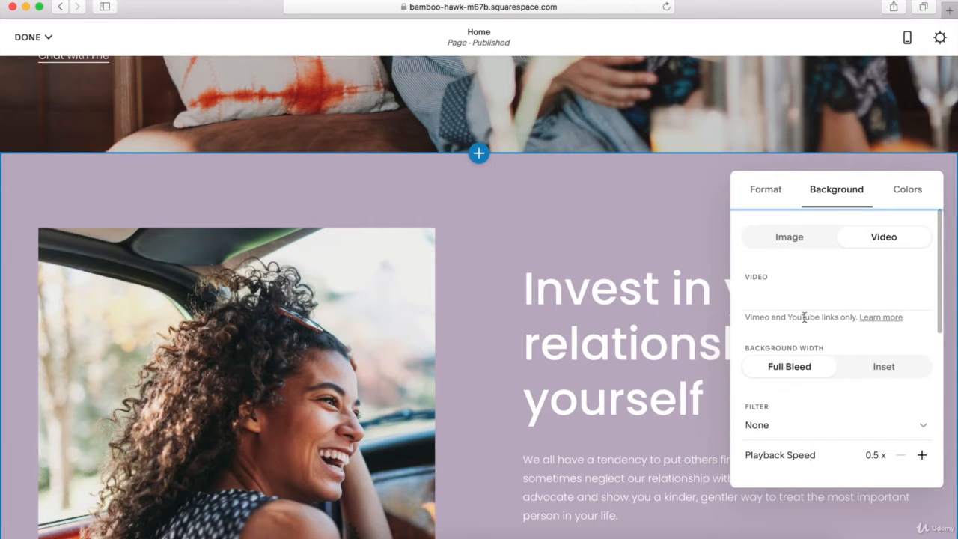
{"action": "left_click", "coordinate": [799, 242]}
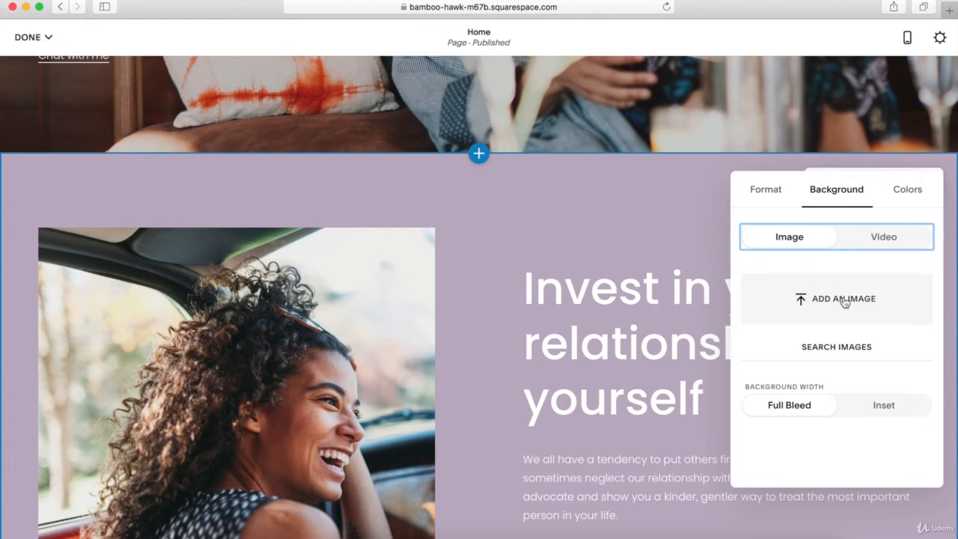
- Browse the free Unsplash and premium Getty stock images for the section background, and leave the image search without picking one
{"action": "left_click", "coordinate": [833, 351]}
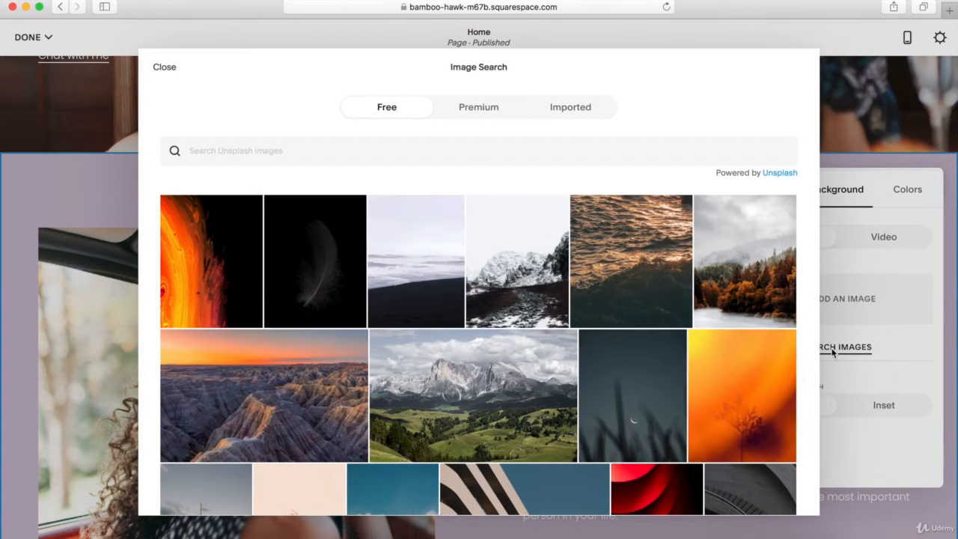
{"action": "scroll", "coordinate": [389, 322], "scroll_direction": "down", "scroll_amount": 5}
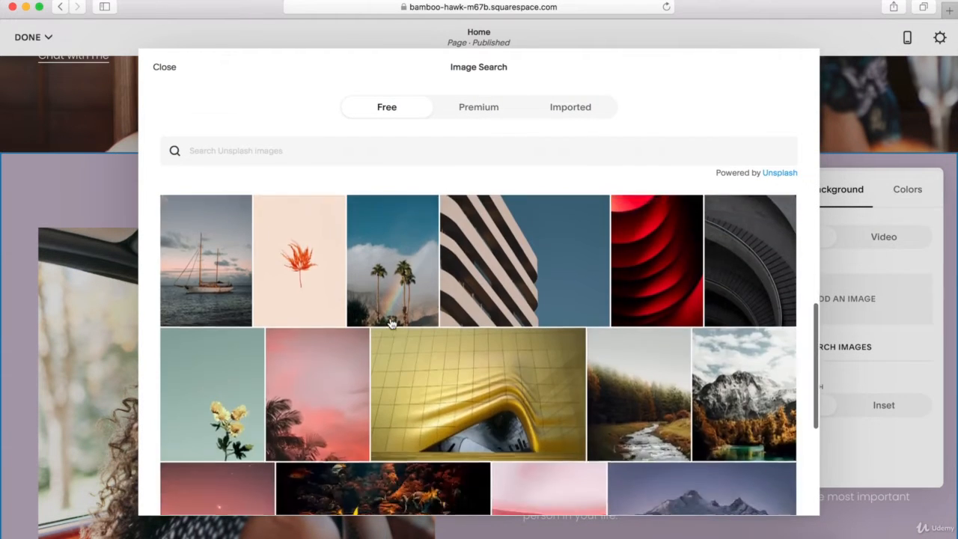
{"action": "scroll", "coordinate": [389, 322], "scroll_direction": "up", "scroll_amount": 5}
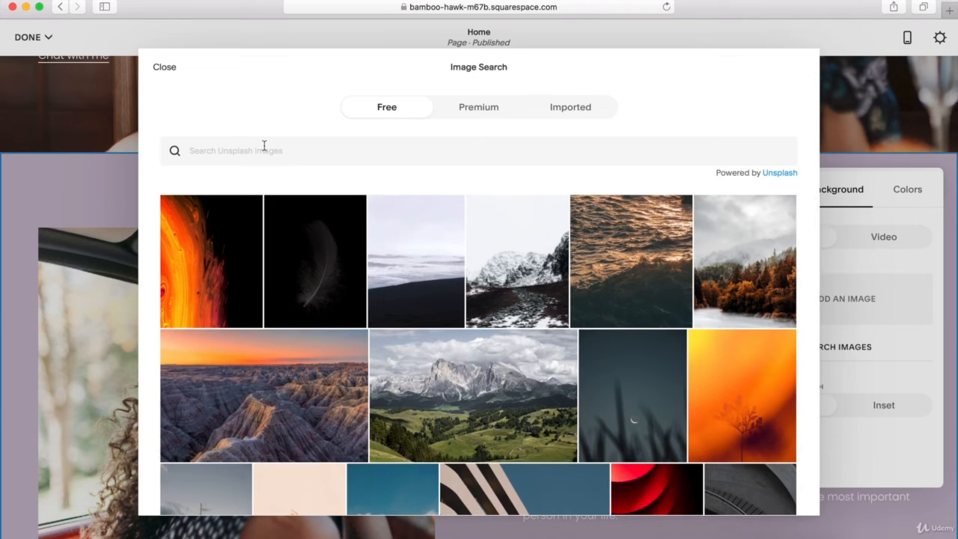
{"action": "left_click", "coordinate": [470, 110]}
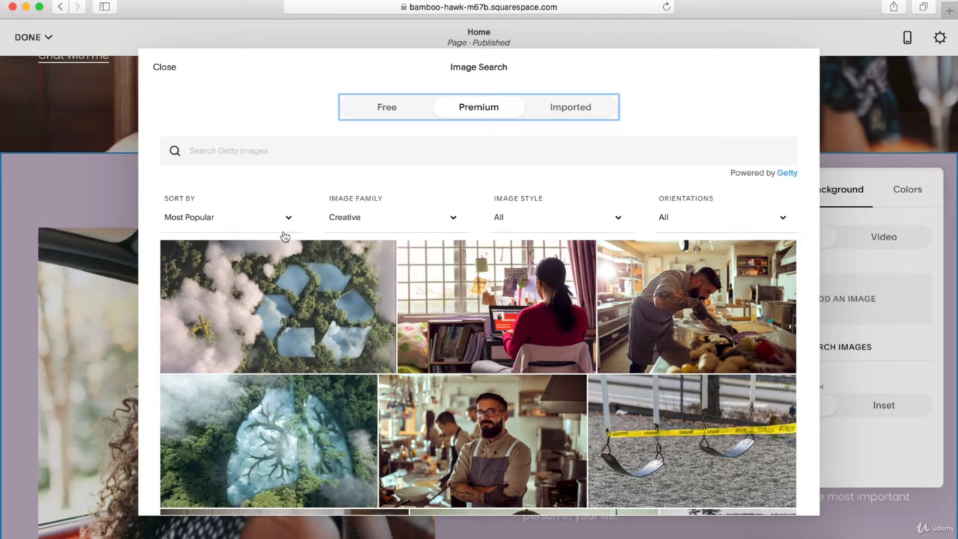
{"action": "left_click", "coordinate": [386, 107]}
{"action": "left_click", "coordinate": [165, 68]}
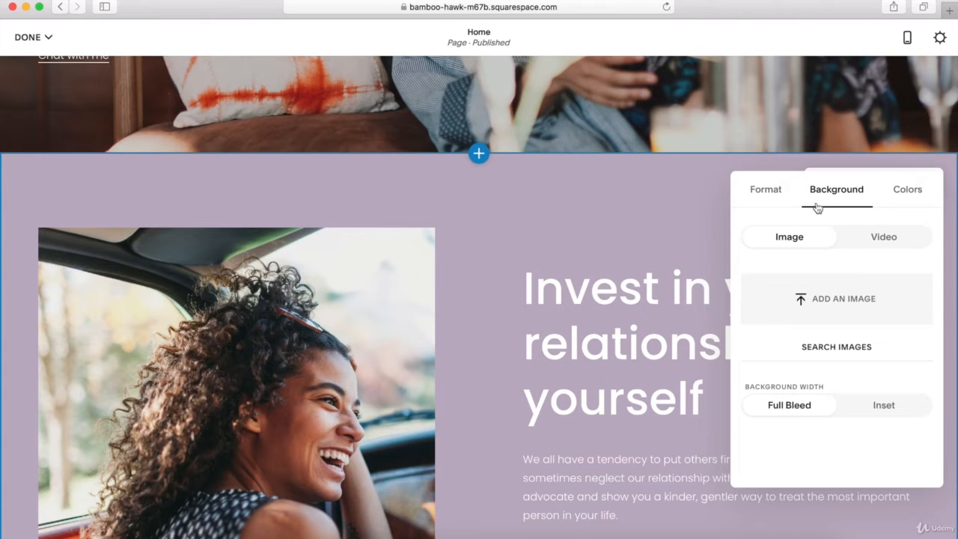
- Try the White Minimal and Light Minimal color themes on the "Invest in your relationship with yourself" section and set it back to Accent Dark
{"action": "left_click", "coordinate": [908, 192]}
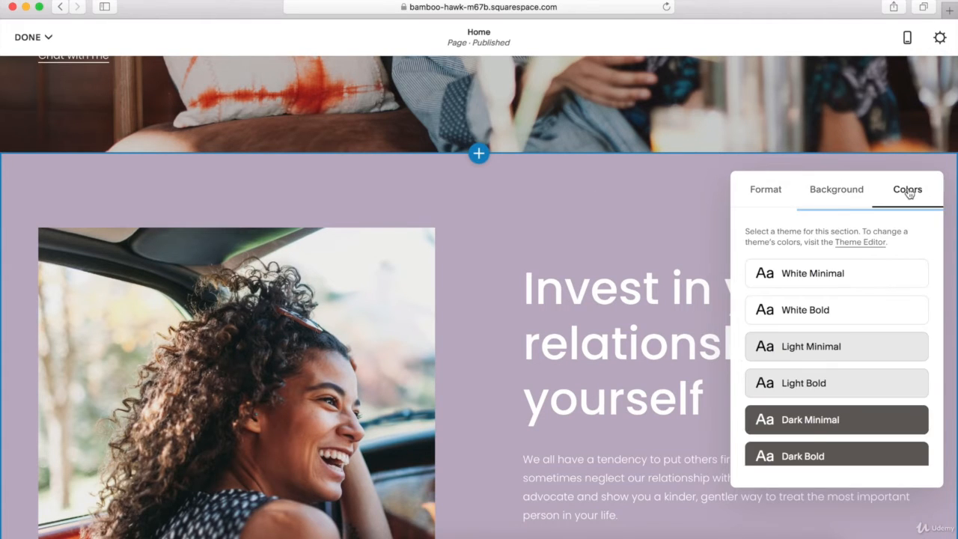
{"action": "left_click", "coordinate": [865, 277]}
{"action": "left_click", "coordinate": [850, 348]}
{"action": "scroll", "coordinate": [846, 344], "scroll_direction": "down", "scroll_amount": 3}
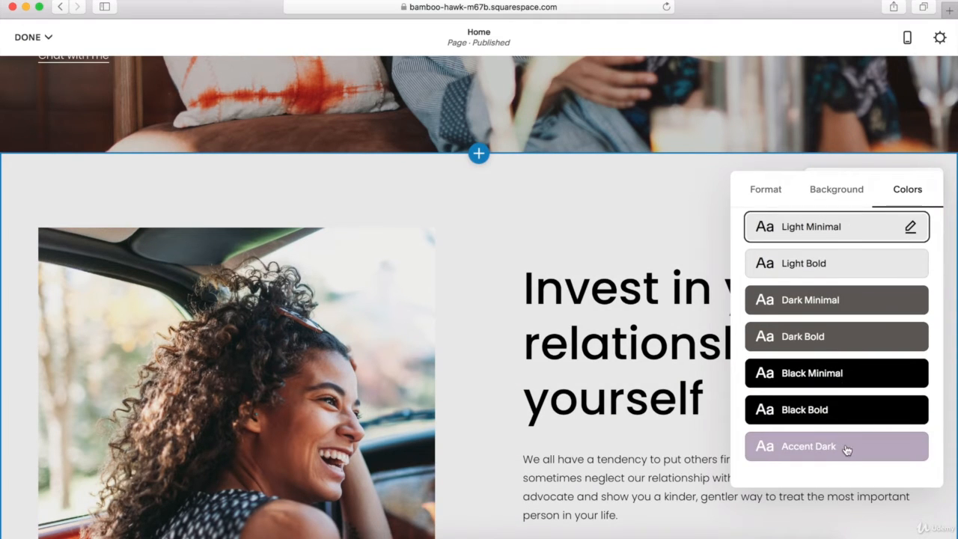
{"action": "scroll", "coordinate": [846, 449], "scroll_direction": "down", "scroll_amount": 2}
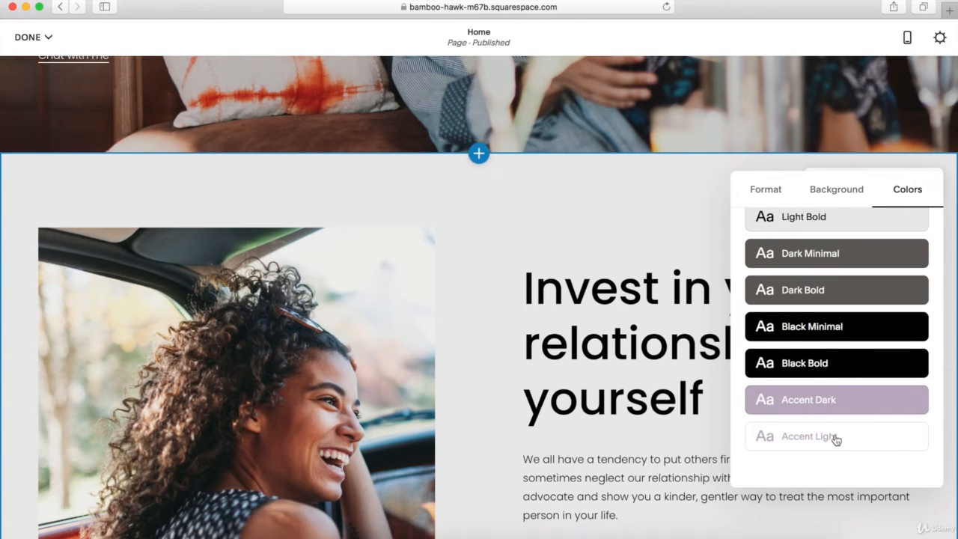
{"action": "left_click", "coordinate": [861, 405]}
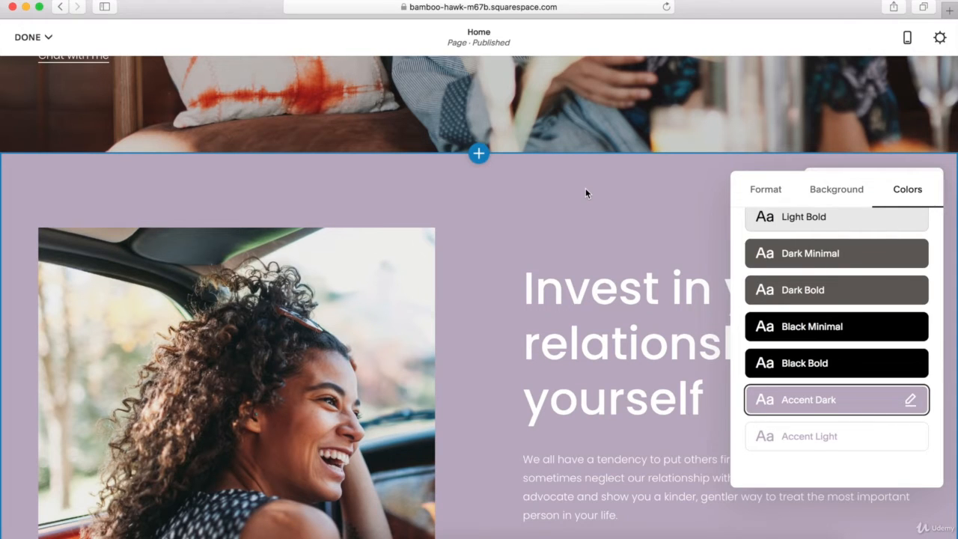
{"action": "left_click", "coordinate": [585, 194]}
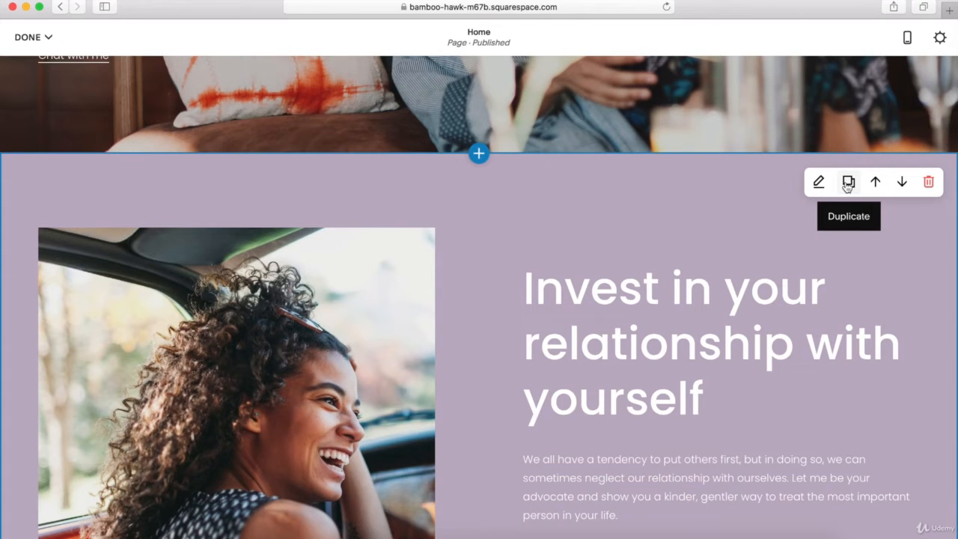
- Move the "Invest in your relationship with yourself" section above the banner and back down below it
{"action": "left_click", "coordinate": [874, 183]}
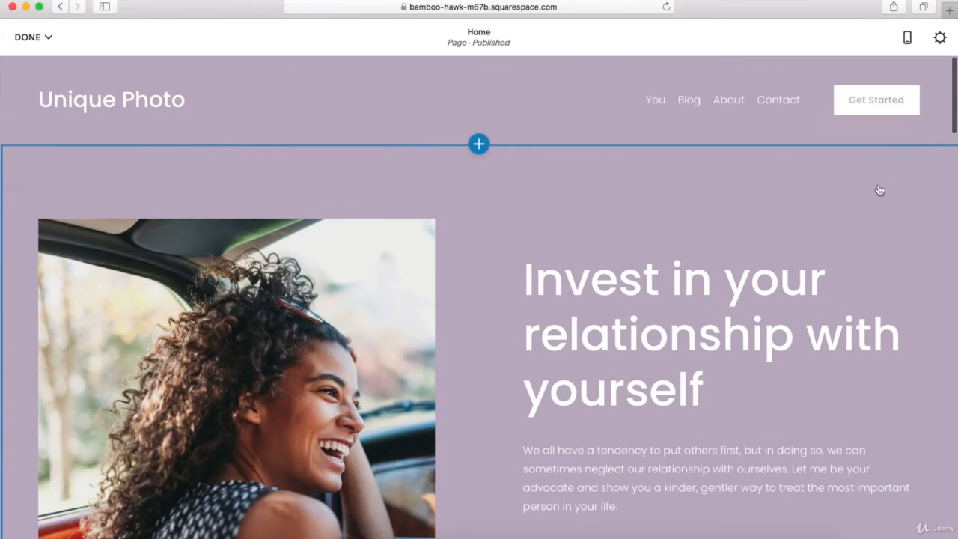
{"action": "left_click", "coordinate": [899, 175]}
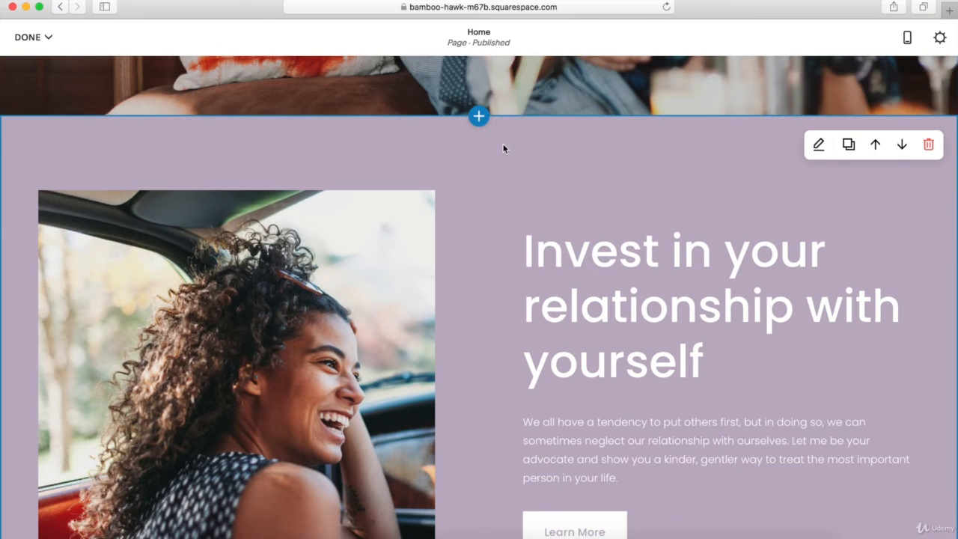
- Open the new-section chooser above the logos section and examine the Headlines and List layouts
{"action": "scroll", "coordinate": [503, 145], "scroll_direction": "down", "scroll_amount": 10}
{"action": "scroll", "coordinate": [502, 147], "scroll_direction": "down", "scroll_amount": 1}
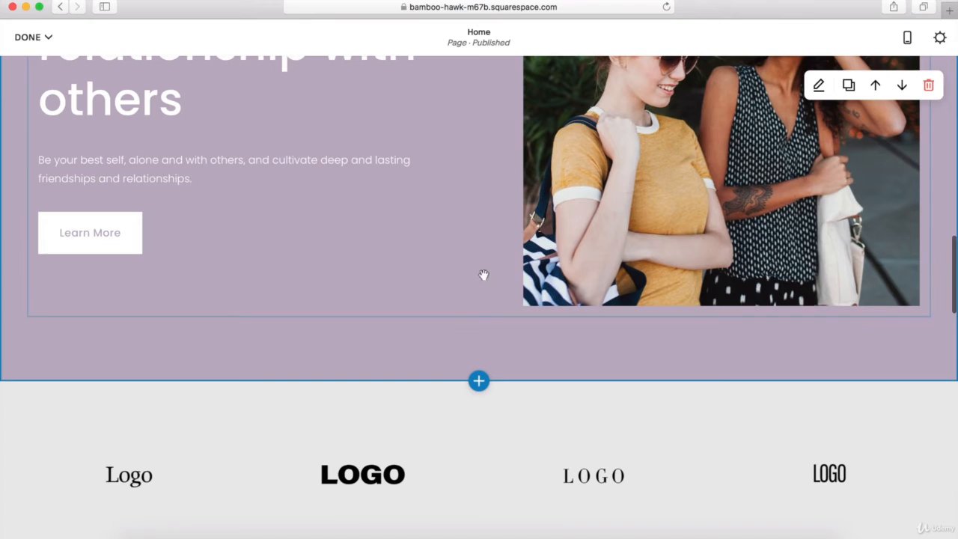
{"action": "left_click", "coordinate": [478, 382]}
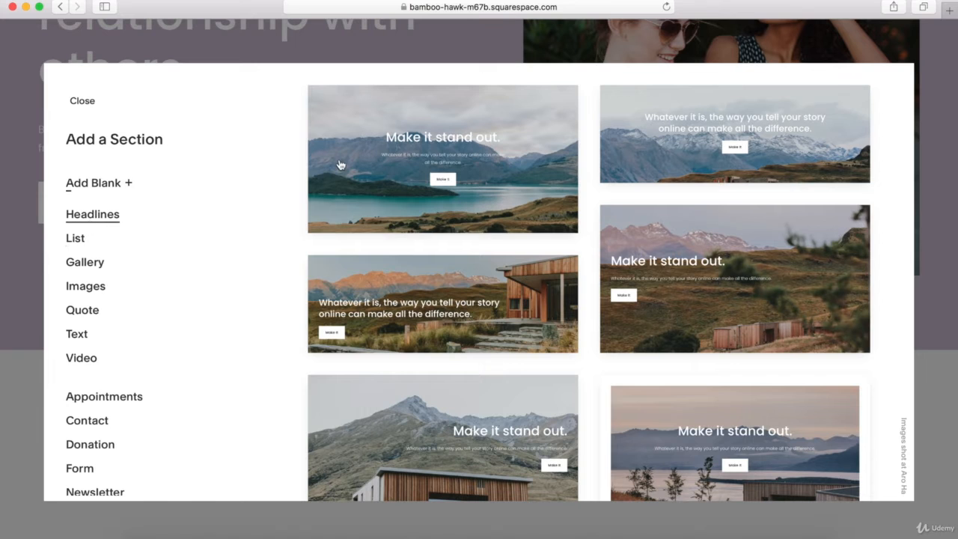
{"action": "scroll", "coordinate": [536, 146], "scroll_direction": "down", "scroll_amount": 15}
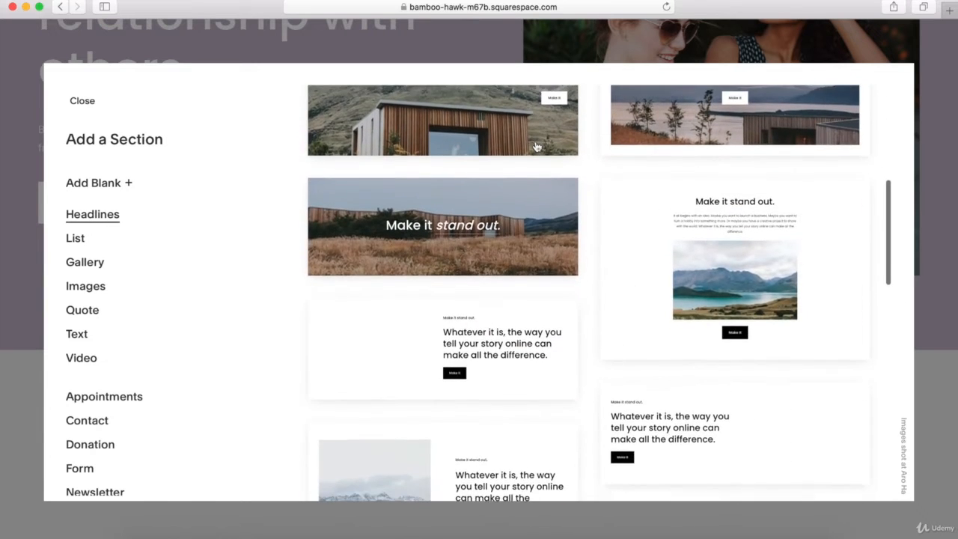
{"action": "scroll", "coordinate": [534, 145], "scroll_direction": "down", "scroll_amount": 5}
{"action": "scroll", "coordinate": [491, 160], "scroll_direction": "up", "scroll_amount": 10}
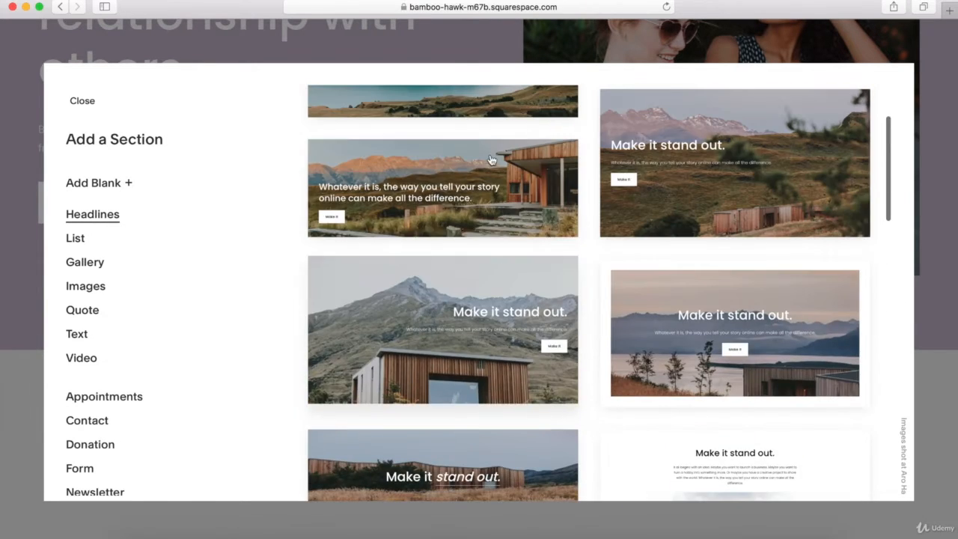
{"action": "left_click", "coordinate": [75, 247]}
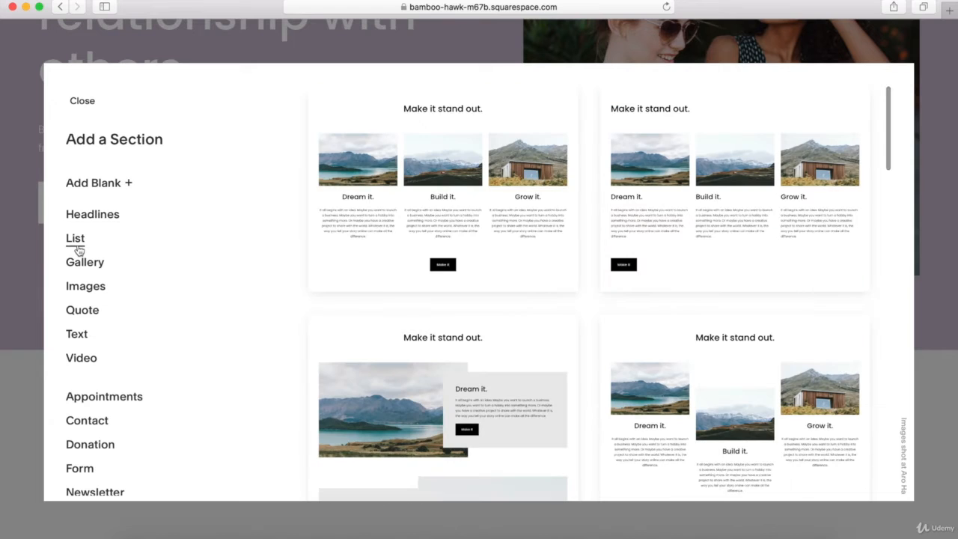
{"action": "scroll", "coordinate": [365, 183], "scroll_direction": "down", "scroll_amount": 5}
{"action": "scroll", "coordinate": [366, 184], "scroll_direction": "up", "scroll_amount": 5}
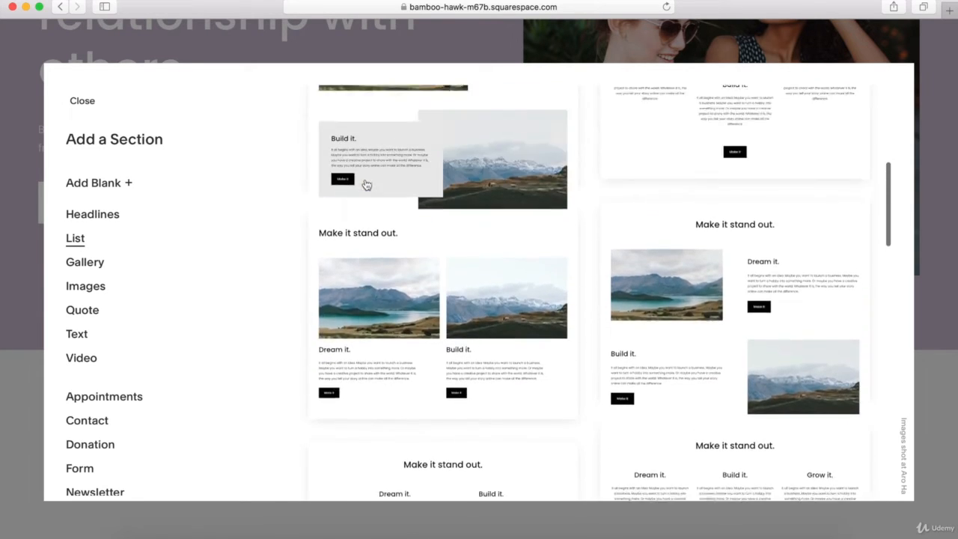
- Look through the Gallery, Images, Quote, Text and Video section layouts
{"action": "left_click", "coordinate": [88, 263]}
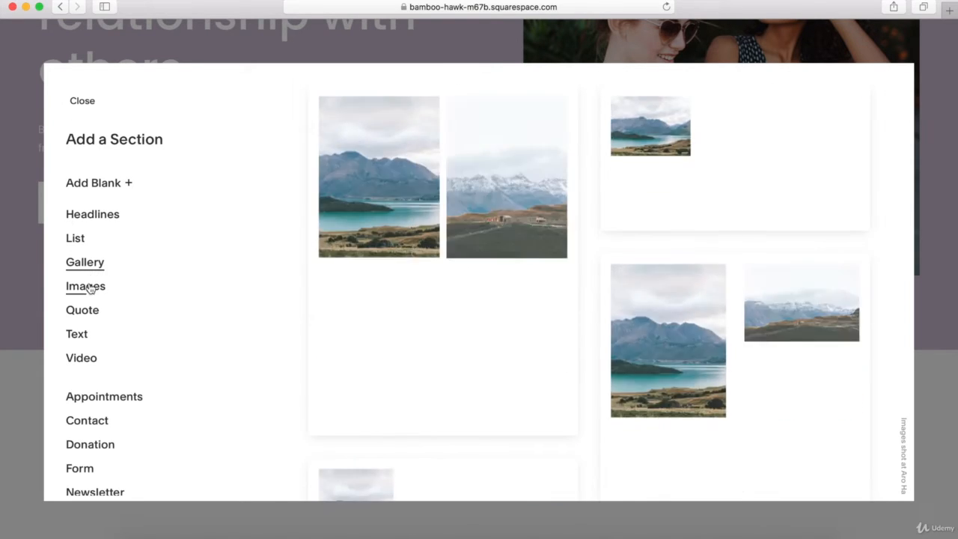
{"action": "left_click", "coordinate": [86, 287]}
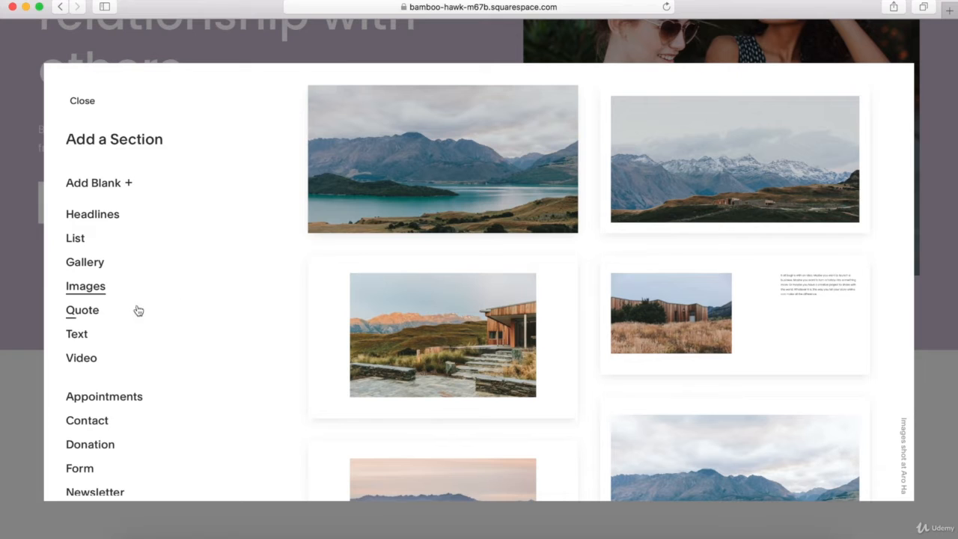
{"action": "left_click", "coordinate": [84, 314]}
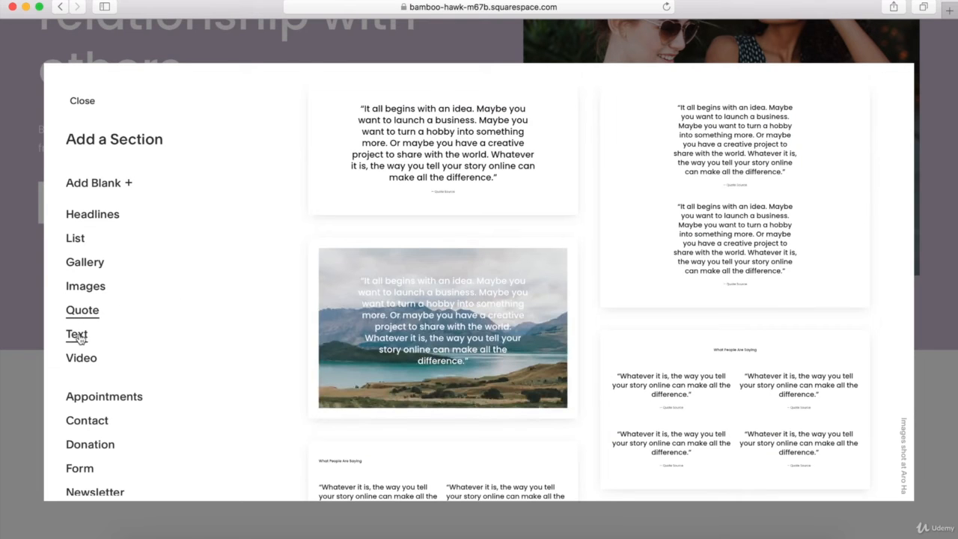
{"action": "left_click", "coordinate": [77, 336]}
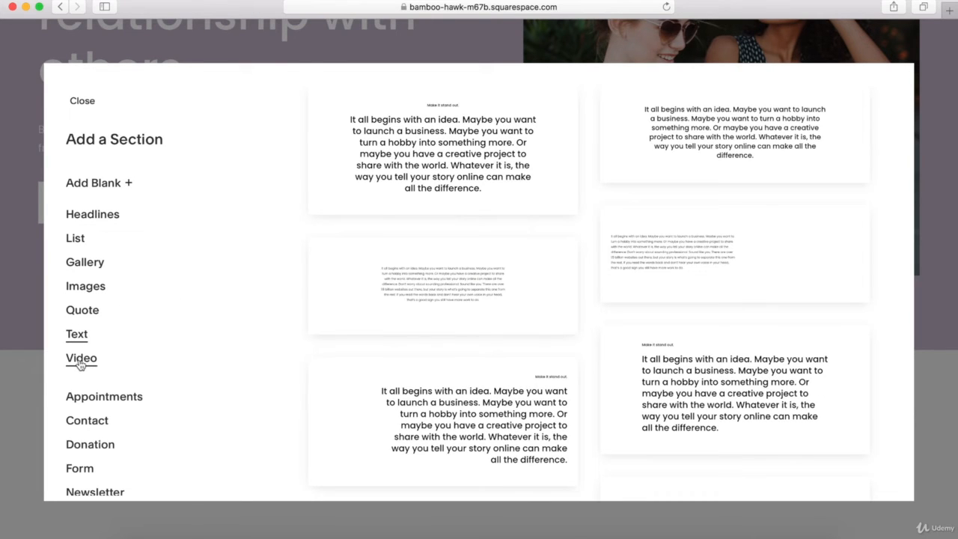
{"action": "left_click", "coordinate": [80, 359]}
- Look through the Contact, Donation, Form, Newsletter, Products and Reservations section layouts
{"action": "scroll", "coordinate": [80, 366], "scroll_direction": "down", "scroll_amount": 5}
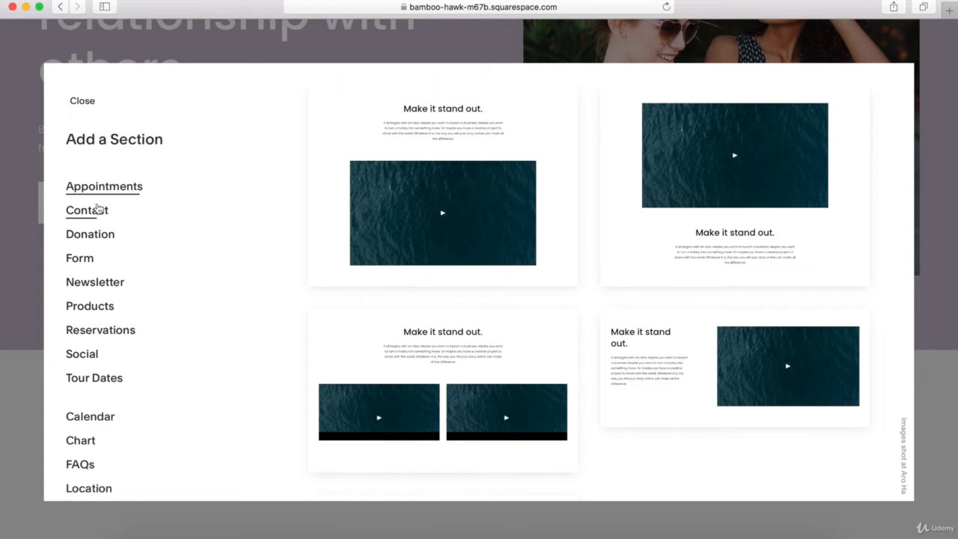
{"action": "left_click", "coordinate": [99, 211]}
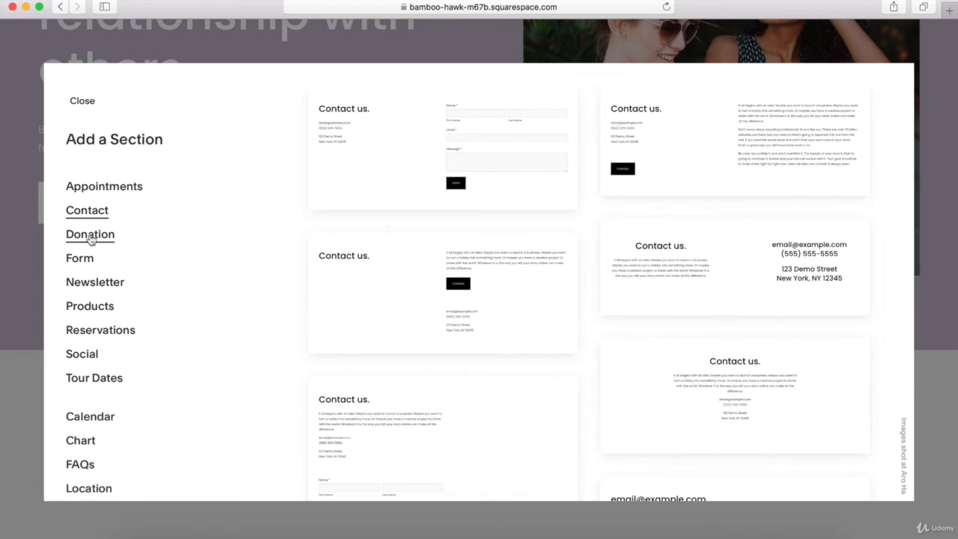
{"action": "left_click", "coordinate": [90, 236]}
{"action": "left_click", "coordinate": [81, 259]}
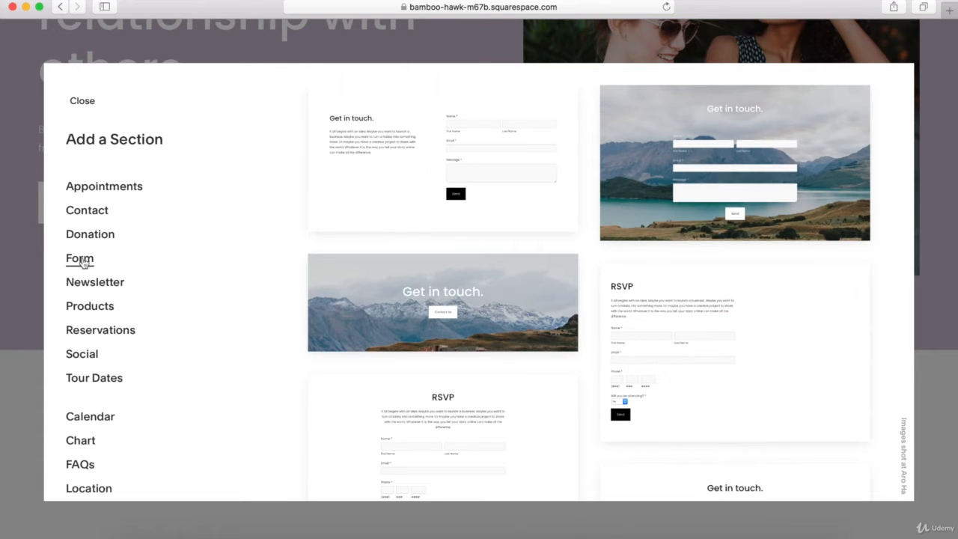
{"action": "left_click", "coordinate": [78, 285]}
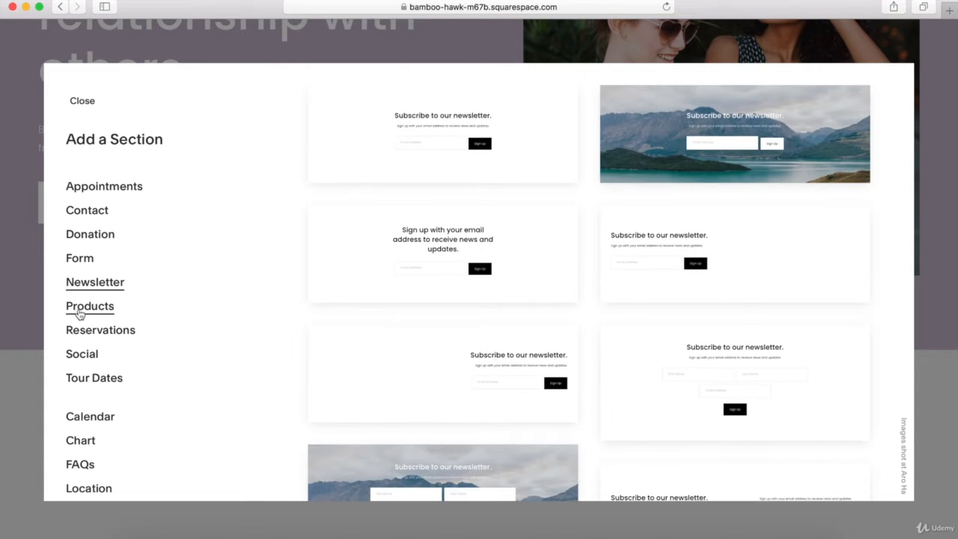
{"action": "left_click", "coordinate": [81, 313]}
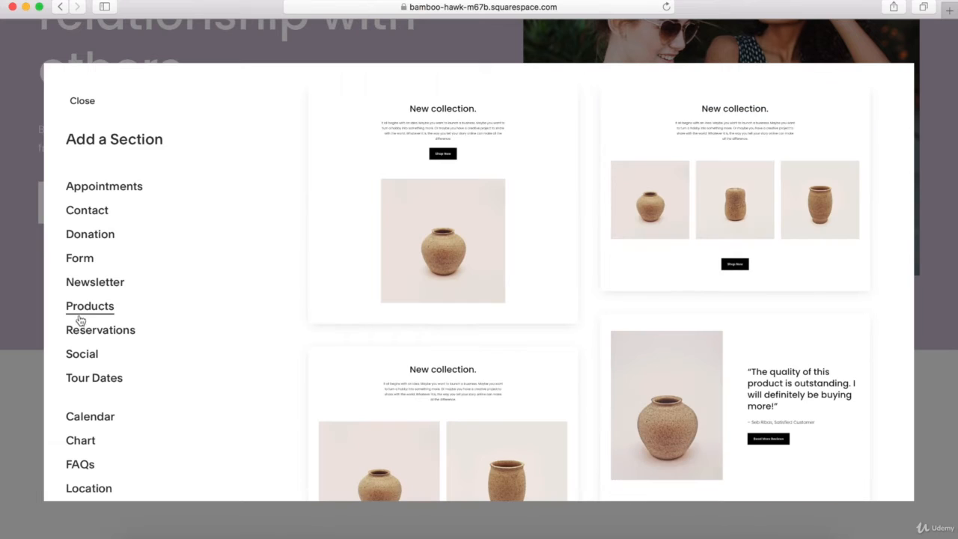
{"action": "left_click", "coordinate": [78, 332]}
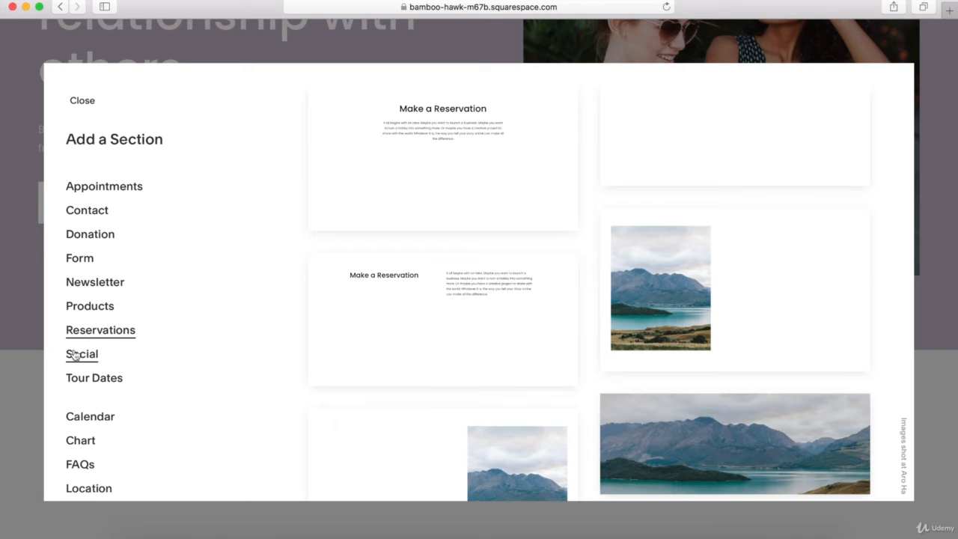
- Check the Social and Tour Dates section layouts and return to the Headlines layouts
{"action": "left_click", "coordinate": [75, 354]}
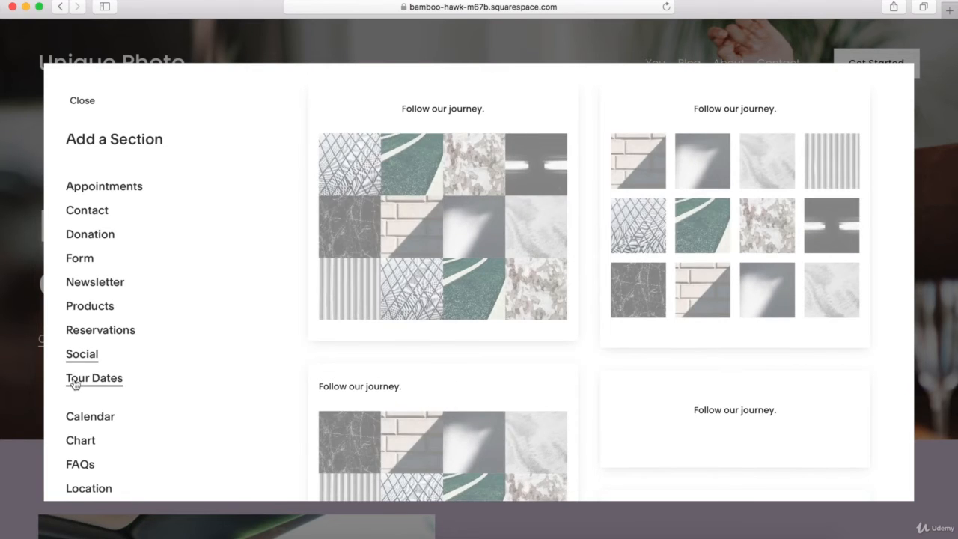
{"action": "left_click", "coordinate": [74, 379]}
{"action": "scroll", "coordinate": [78, 375], "scroll_direction": "down", "scroll_amount": 3}
{"action": "scroll", "coordinate": [80, 405], "scroll_direction": "up", "scroll_amount": 8}
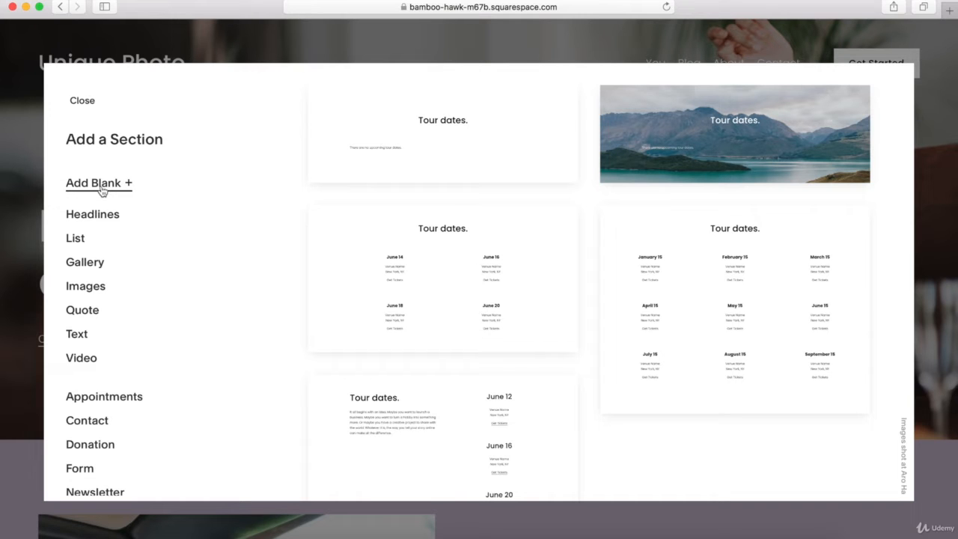
{"action": "left_click", "coordinate": [92, 215]}
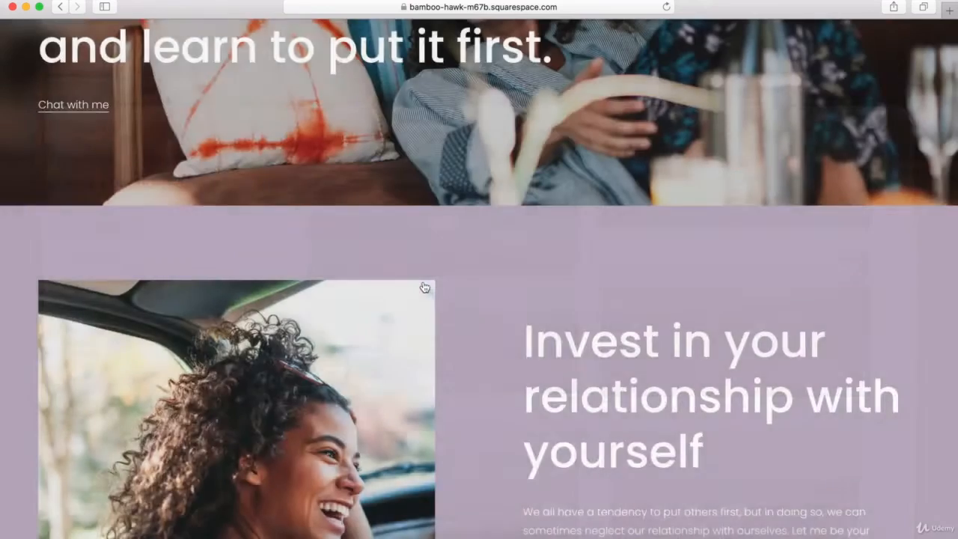
- Delete the background image from the "Whatever it is, the way you tell your story online" section
{"action": "scroll", "coordinate": [424, 287], "scroll_direction": "down", "scroll_amount": 10}
{"action": "scroll", "coordinate": [423, 286], "scroll_direction": "up", "scroll_amount": 5}
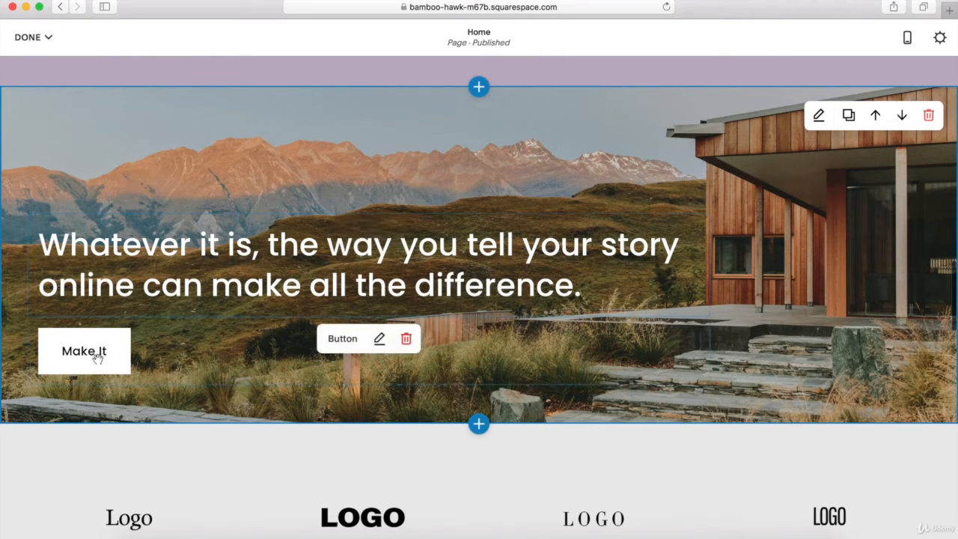
{"action": "left_click", "coordinate": [818, 115]}
{"action": "left_click", "coordinate": [836, 124]}
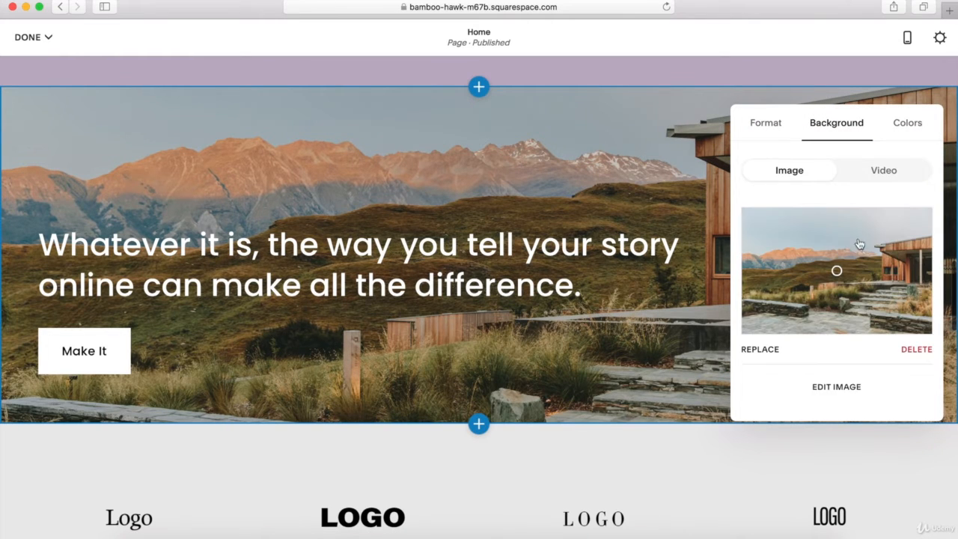
{"action": "left_click", "coordinate": [914, 349]}
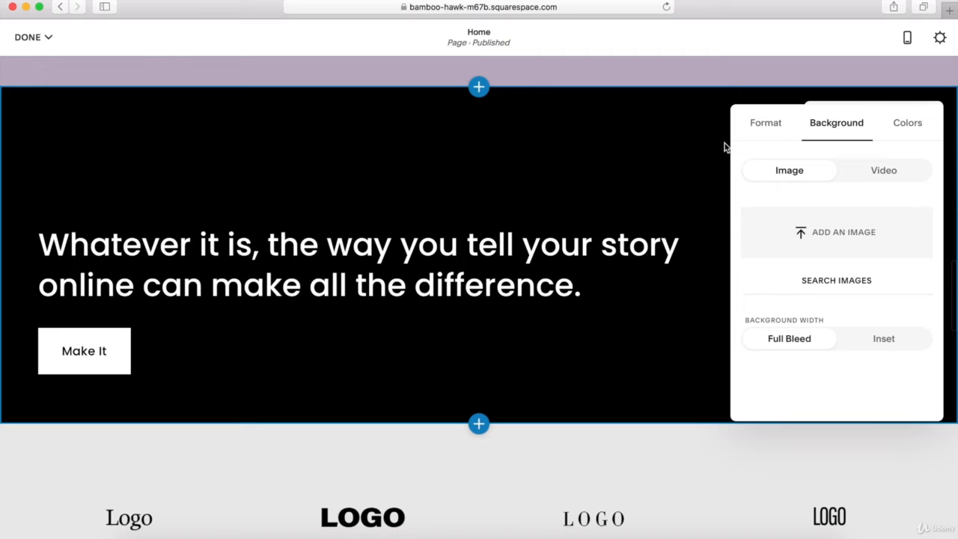
- Apply the Light Minimal color theme to the "Whatever it is, the way you tell your story online" section
{"action": "left_click", "coordinate": [909, 127]}
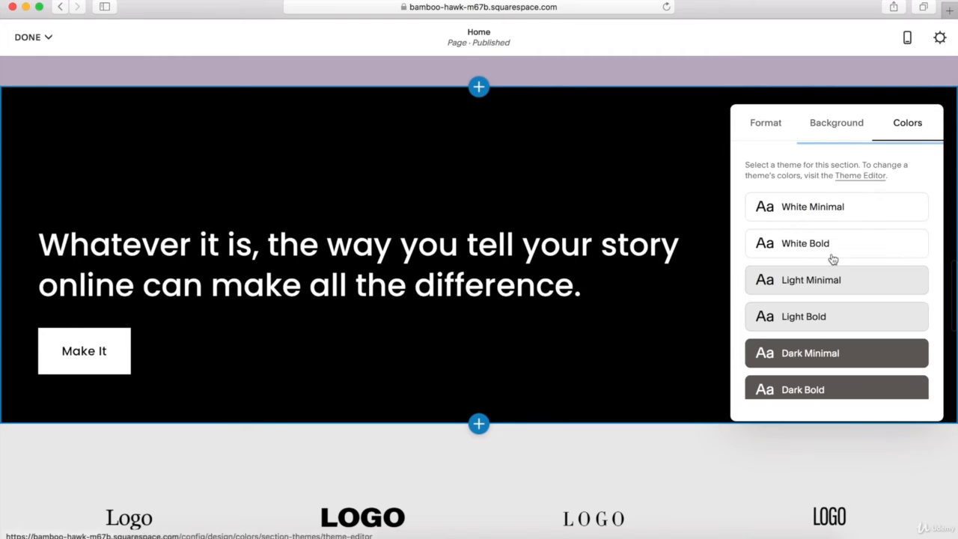
{"action": "left_click", "coordinate": [822, 283]}
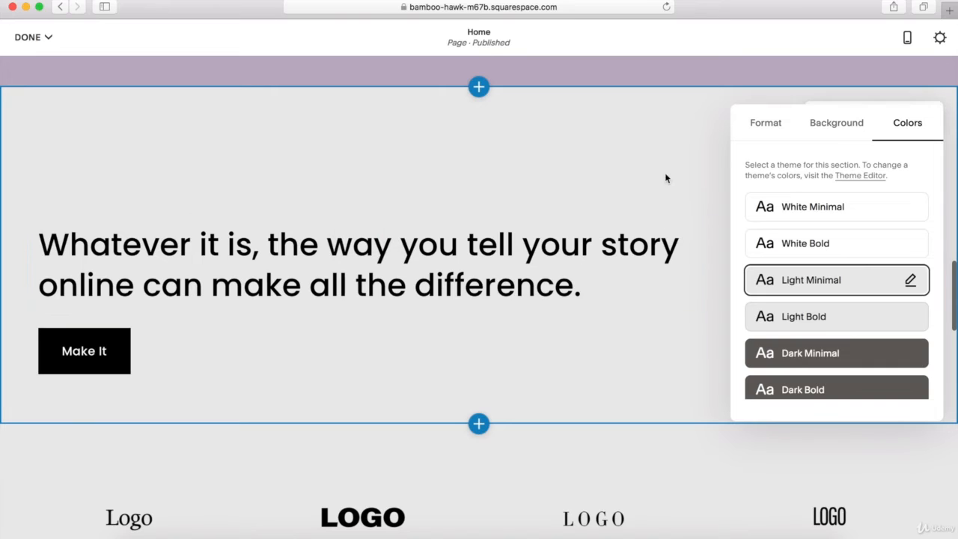
{"action": "left_click", "coordinate": [522, 142]}
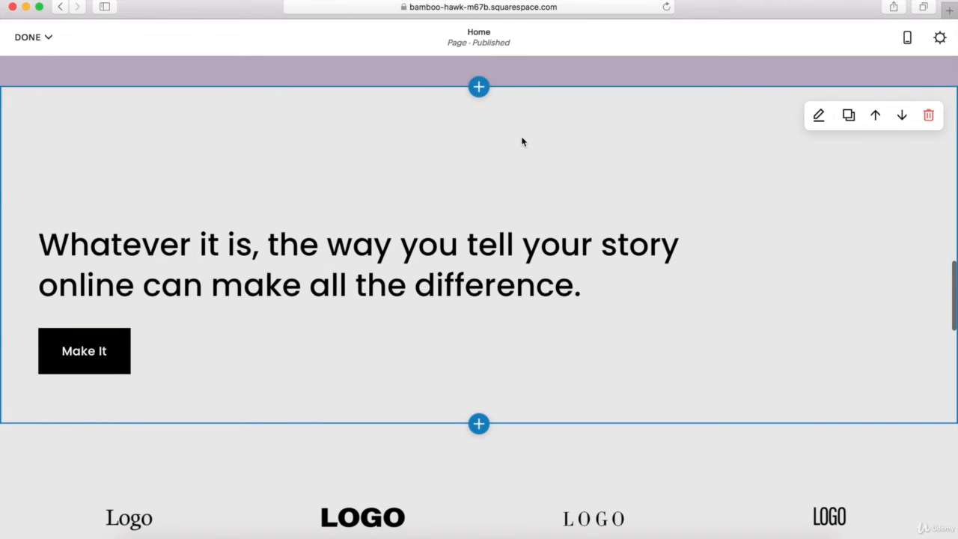
- Browse the Headlines layouts available for a new section above the current one, without adding any
{"action": "left_click", "coordinate": [473, 88]}
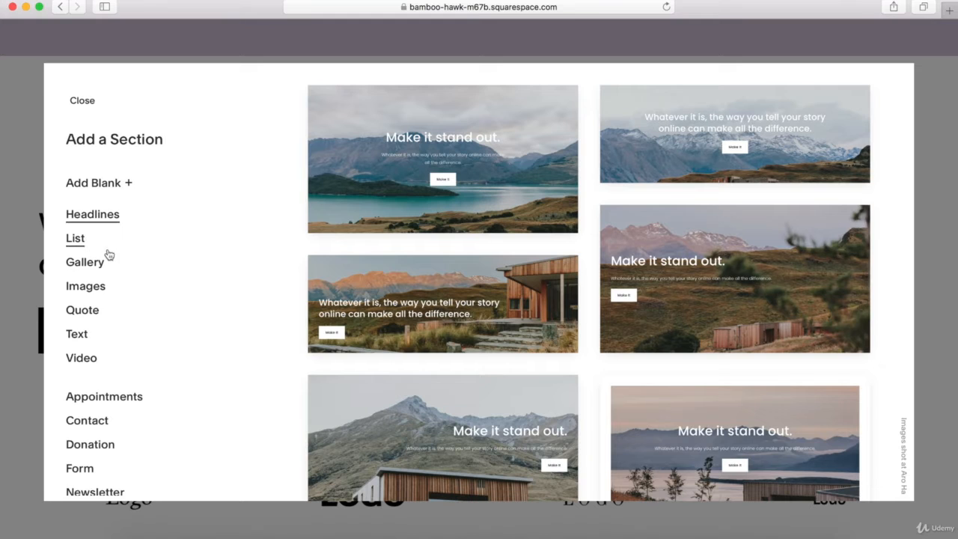
{"action": "scroll", "coordinate": [107, 253], "scroll_direction": "down", "scroll_amount": 5}
{"action": "scroll", "coordinate": [107, 254], "scroll_direction": "up", "scroll_amount": 5}
{"action": "scroll", "coordinate": [431, 191], "scroll_direction": "down", "scroll_amount": 5}
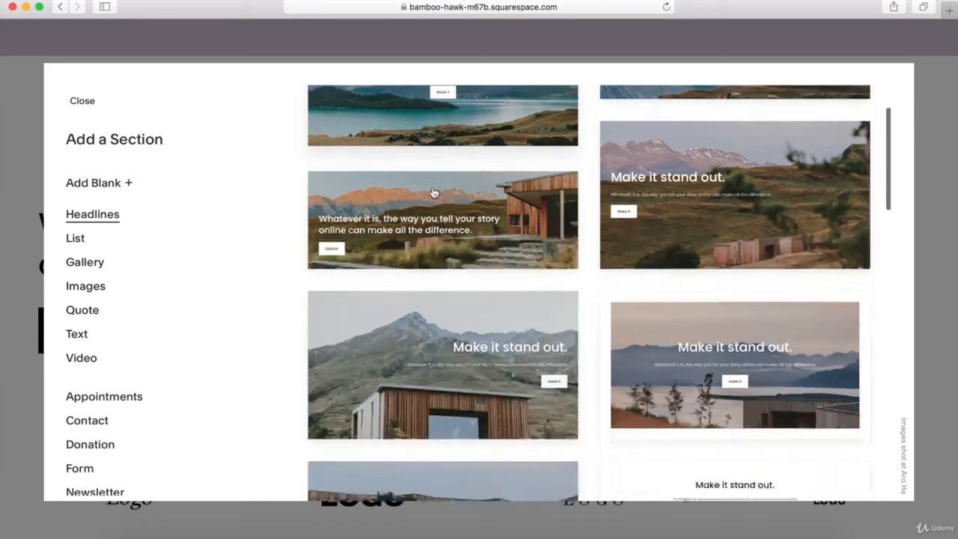
{"action": "scroll", "coordinate": [433, 193], "scroll_direction": "up", "scroll_amount": 5}
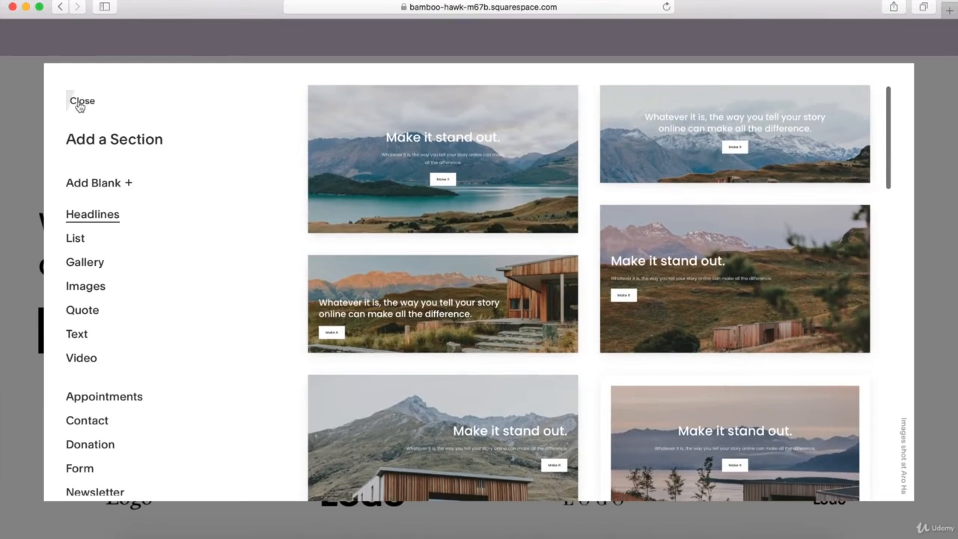
{"action": "left_click", "coordinate": [82, 101]}
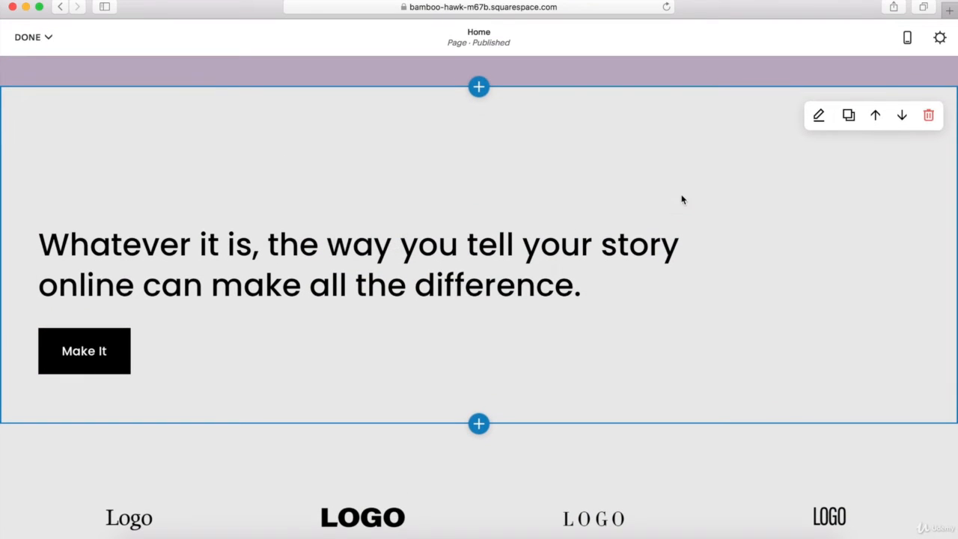
- Remove the "Whatever it is, the way you tell your story online" section from the Home page
{"action": "left_click", "coordinate": [928, 115]}
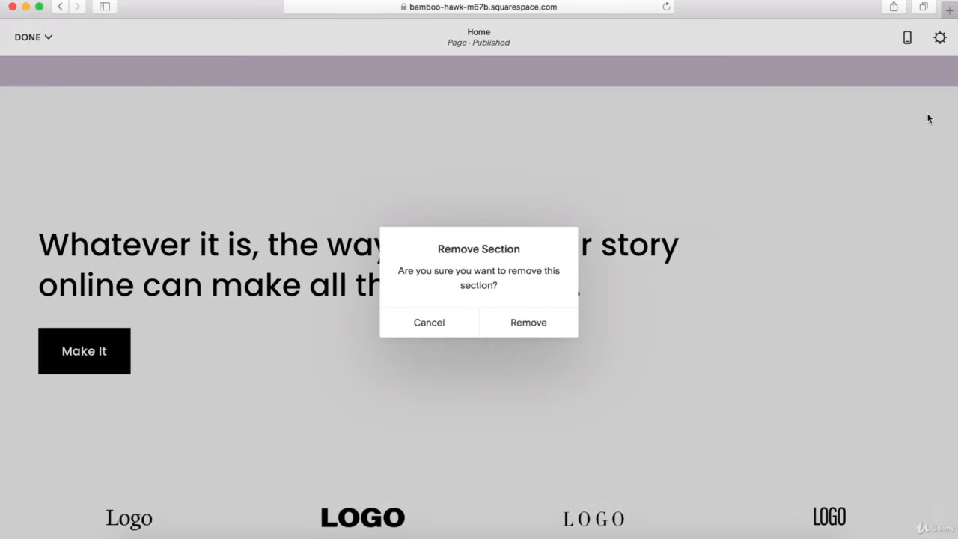
{"action": "left_click", "coordinate": [538, 325]}
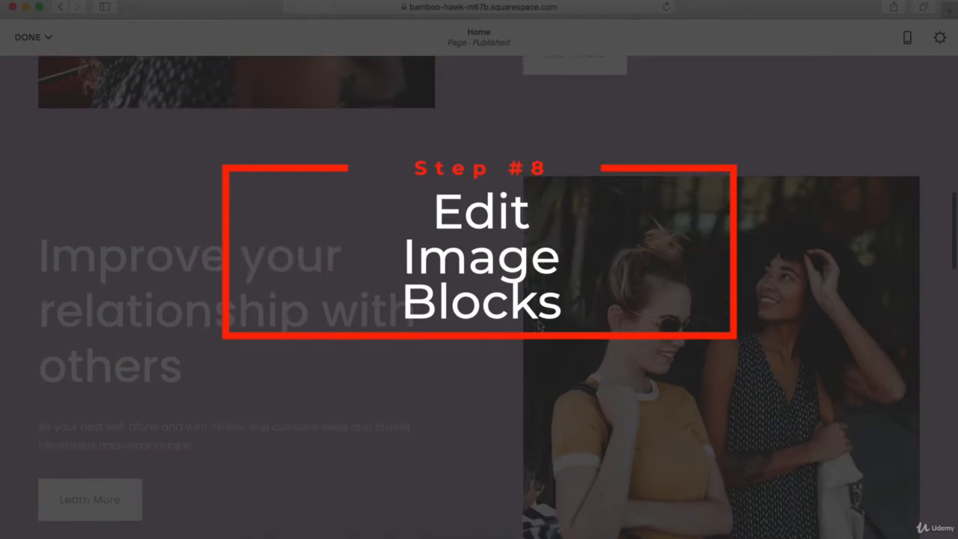
- Examine the adjustments and filters in the image editor for the "Invest in your relationship with yourself" image block, leaving without saving
{"action": "scroll", "coordinate": [539, 323], "scroll_direction": "up", "scroll_amount": 3}
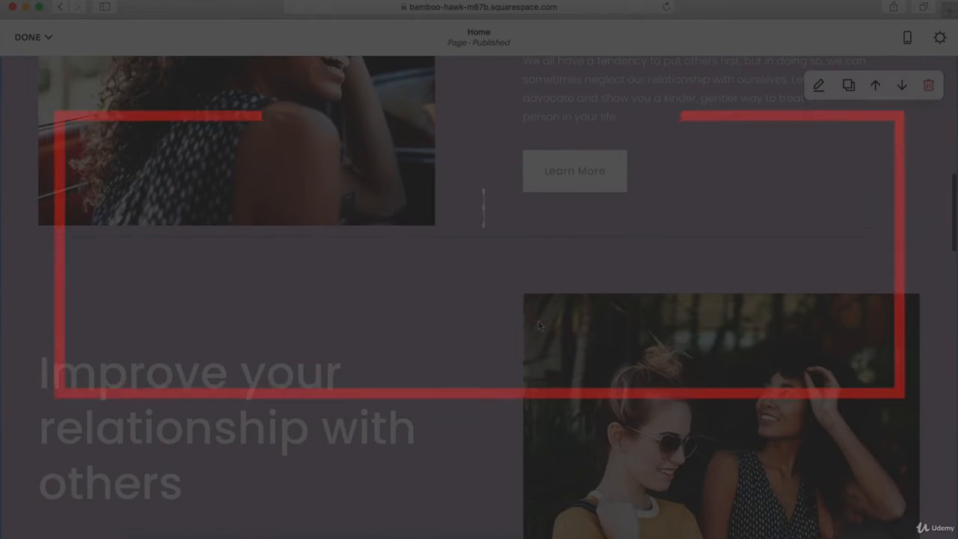
{"action": "scroll", "coordinate": [539, 324], "scroll_direction": "up", "scroll_amount": 6}
{"action": "scroll", "coordinate": [538, 326], "scroll_direction": "down", "scroll_amount": 4}
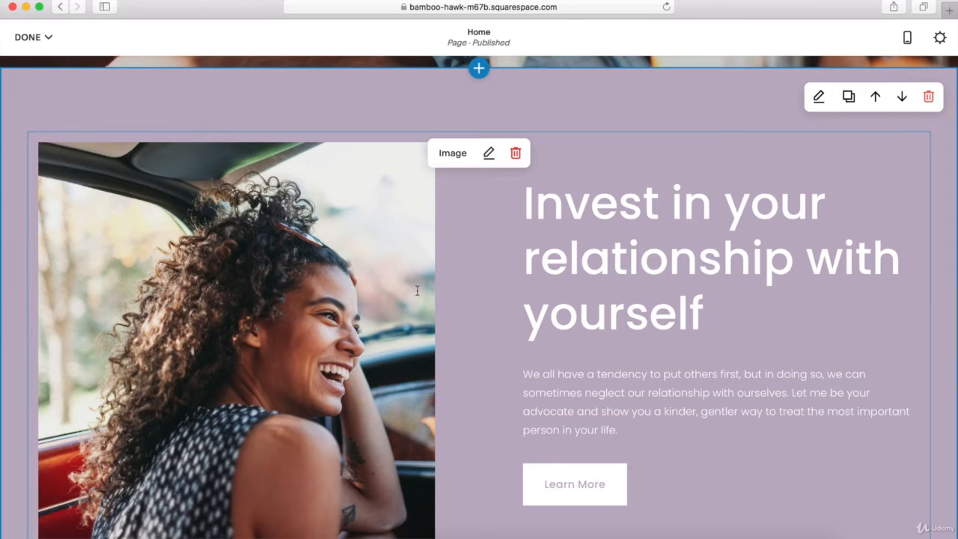
{"action": "left_click", "coordinate": [488, 156]}
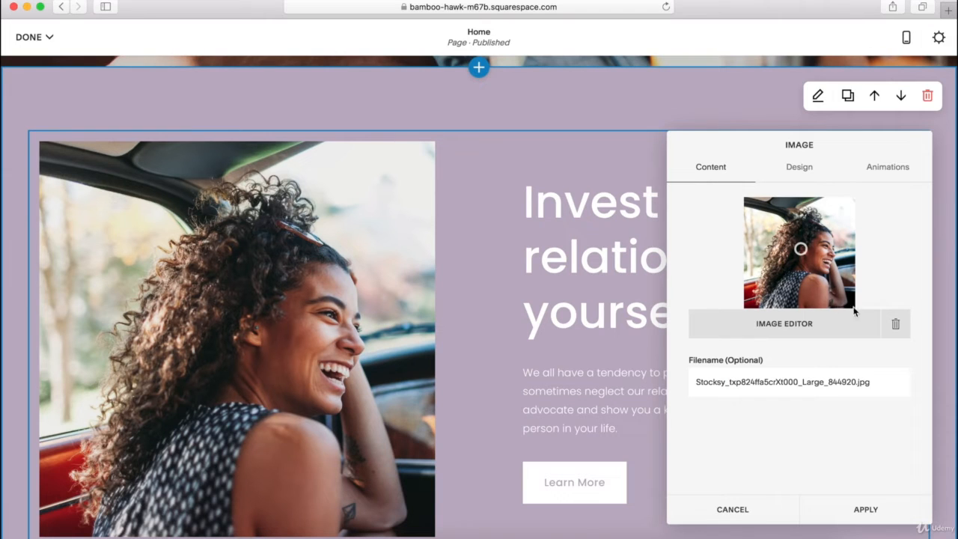
{"action": "mouse_move", "coordinate": [801, 260]}
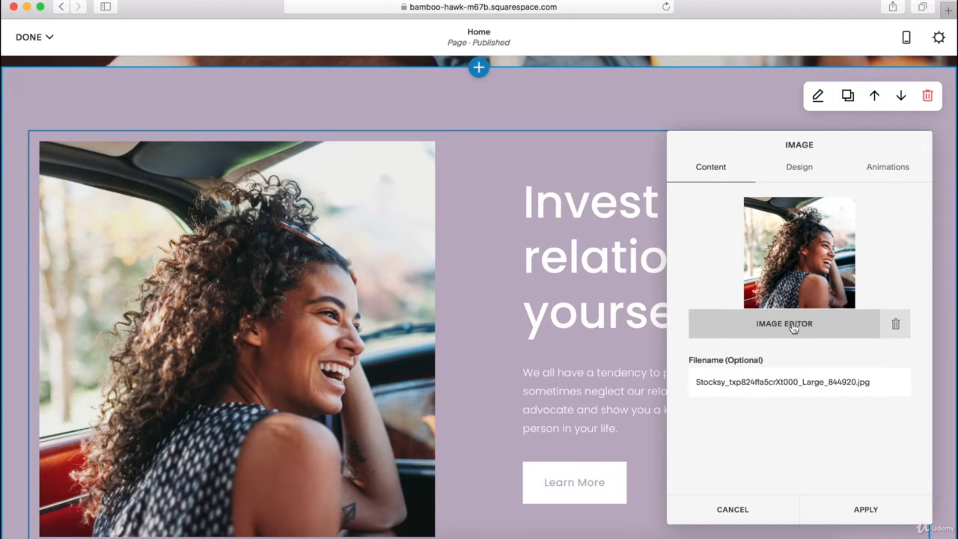
{"action": "left_click", "coordinate": [792, 323]}
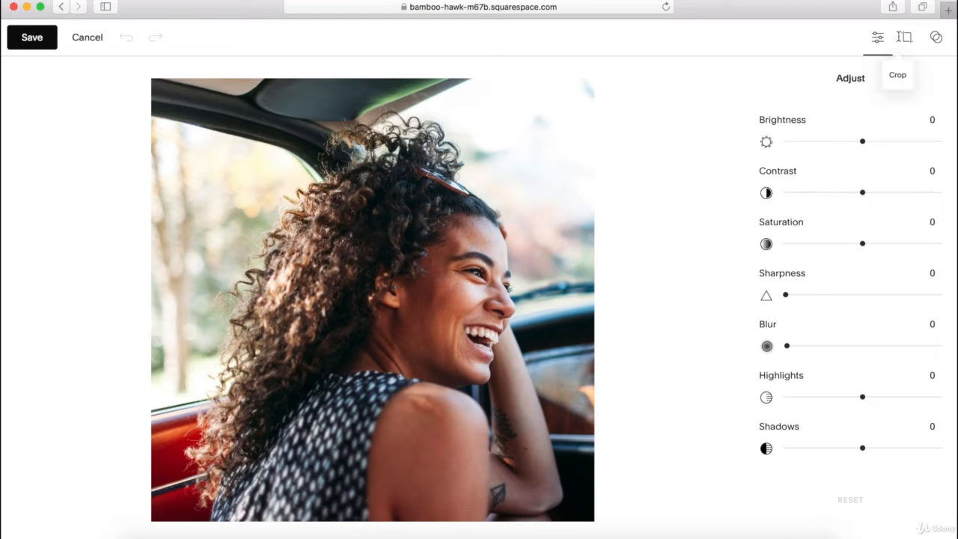
{"action": "left_click", "coordinate": [935, 38]}
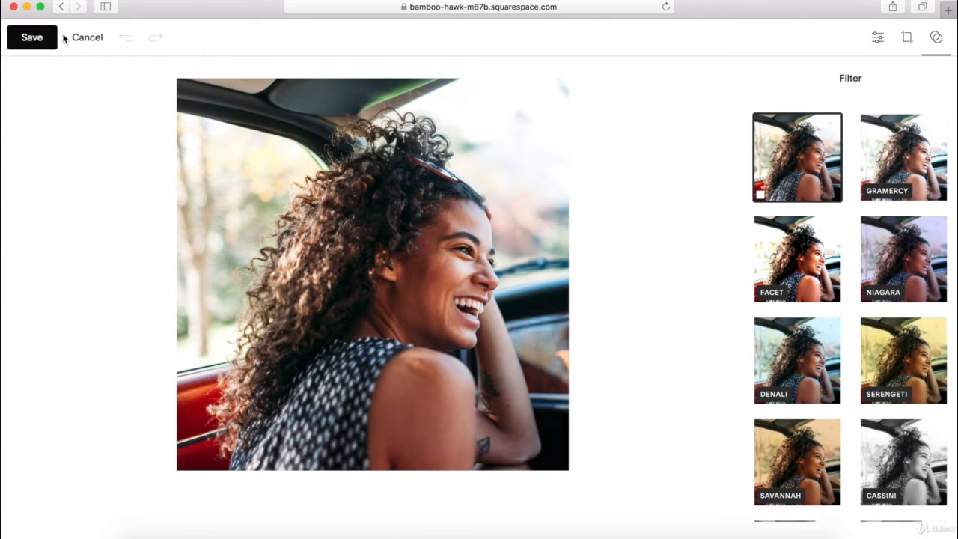
{"action": "left_click", "coordinate": [94, 45]}
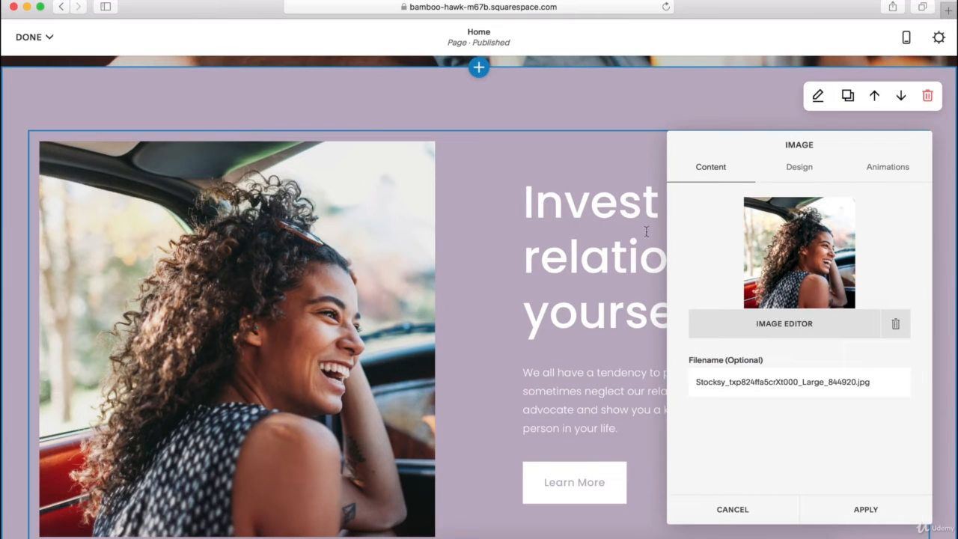
- Try the Inline, Poster, Overlap and Collage designs on the image block and return it to Card
{"action": "left_click", "coordinate": [798, 169]}
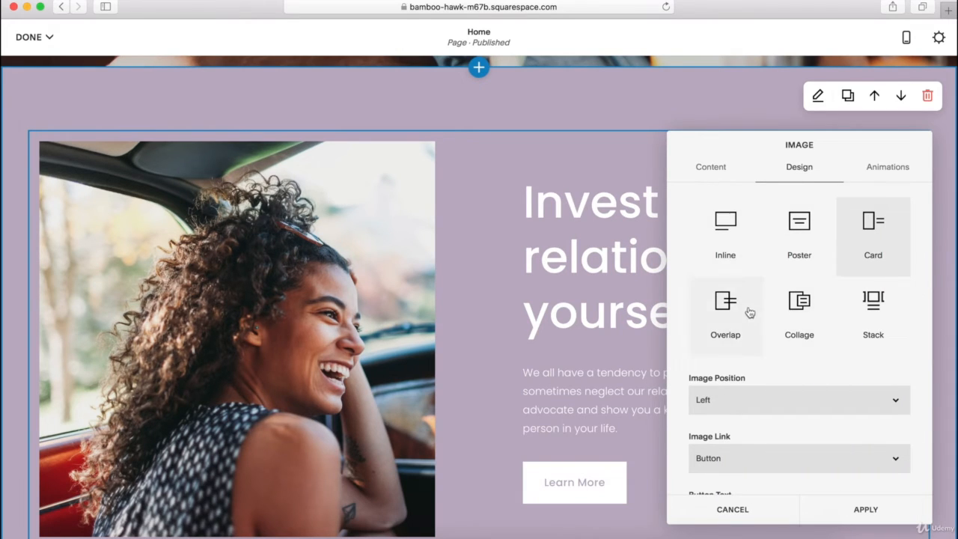
{"action": "left_click", "coordinate": [730, 248]}
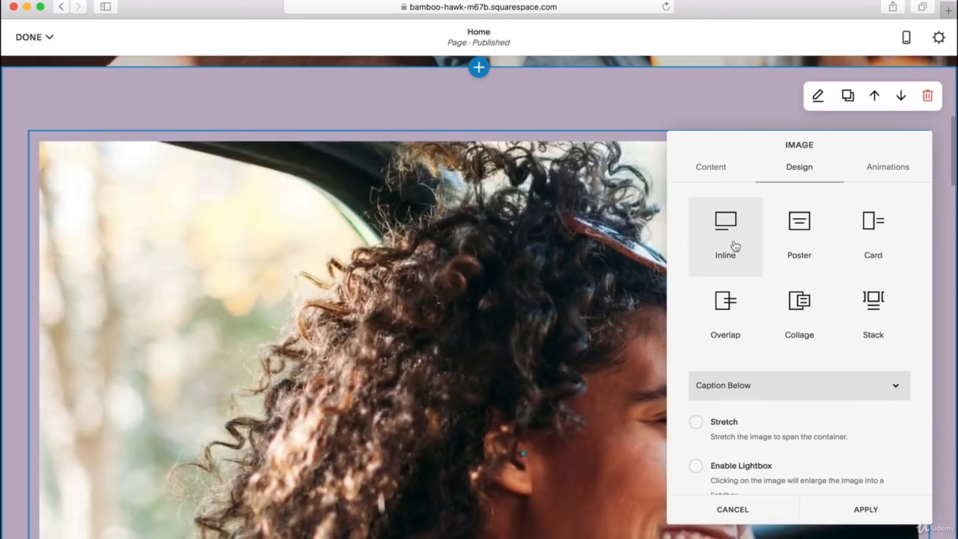
{"action": "left_click", "coordinate": [795, 241]}
{"action": "left_click", "coordinate": [725, 312]}
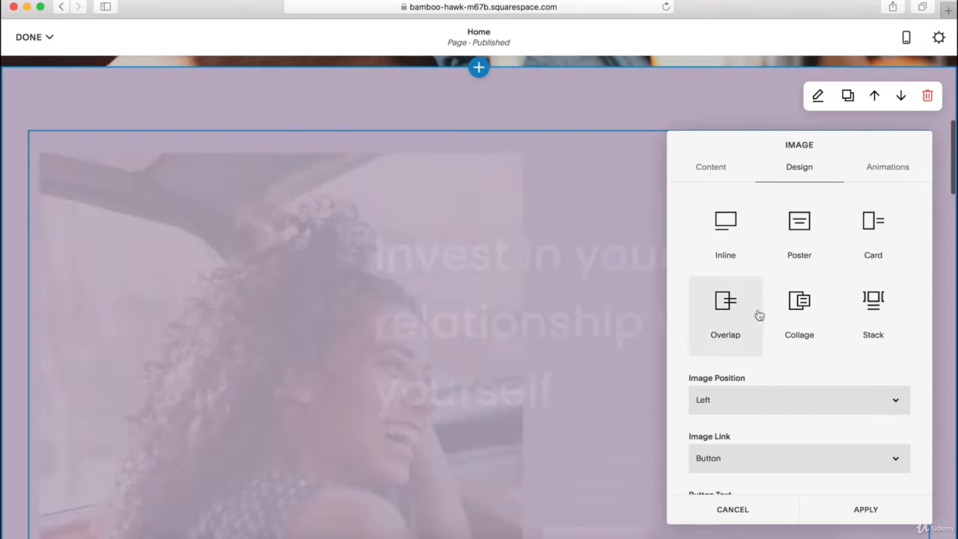
{"action": "left_click", "coordinate": [796, 311]}
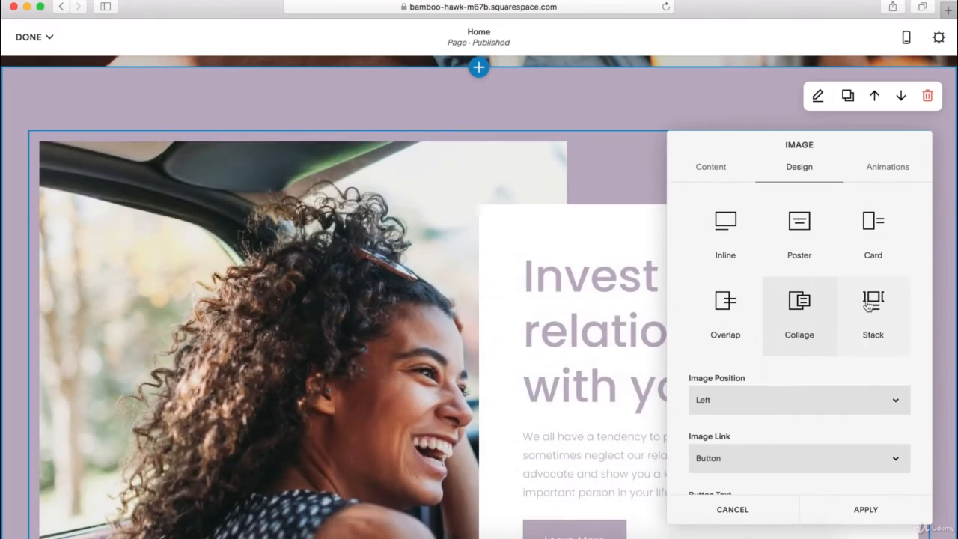
{"action": "left_click", "coordinate": [874, 230]}
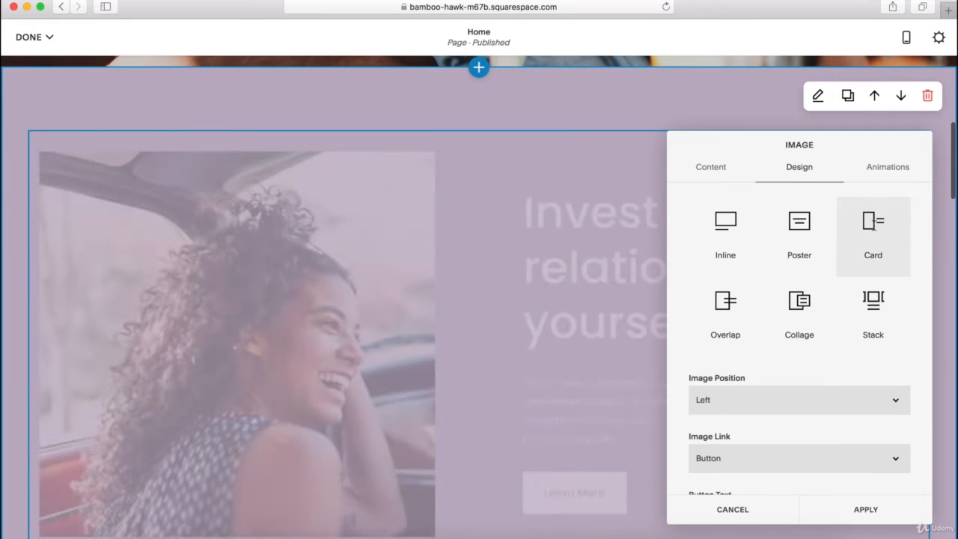
- Try the Right image position for the card image block and return it to Left
{"action": "left_click", "coordinate": [745, 389]}
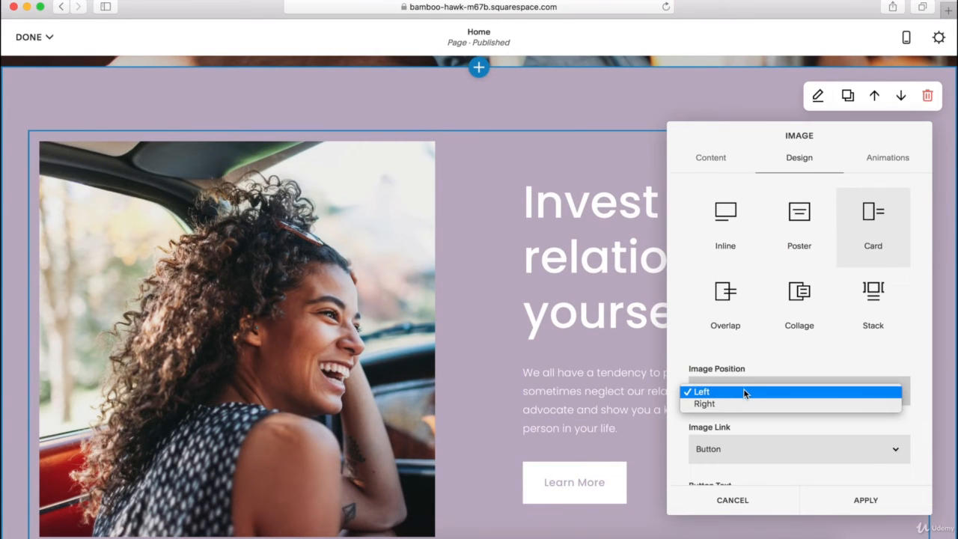
{"action": "left_click", "coordinate": [725, 404]}
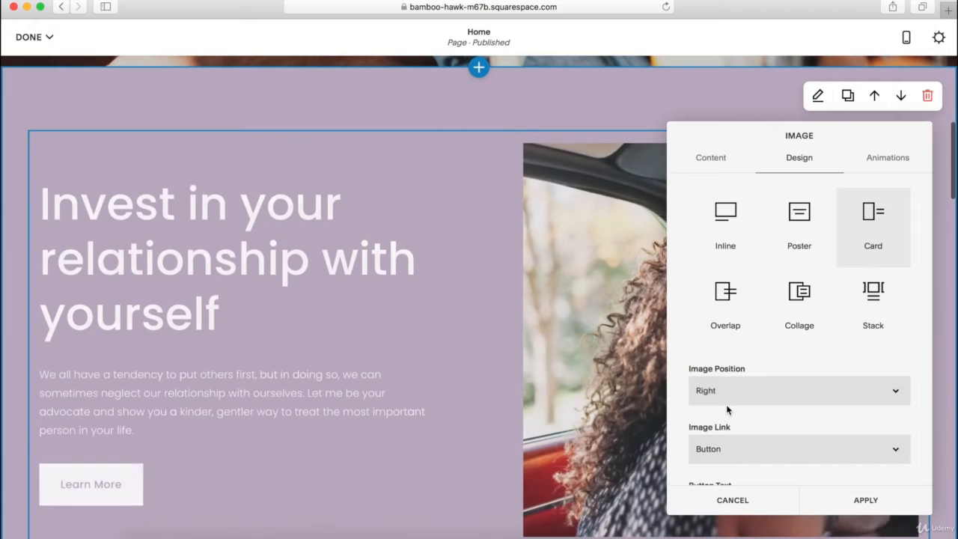
{"action": "left_click", "coordinate": [723, 400]}
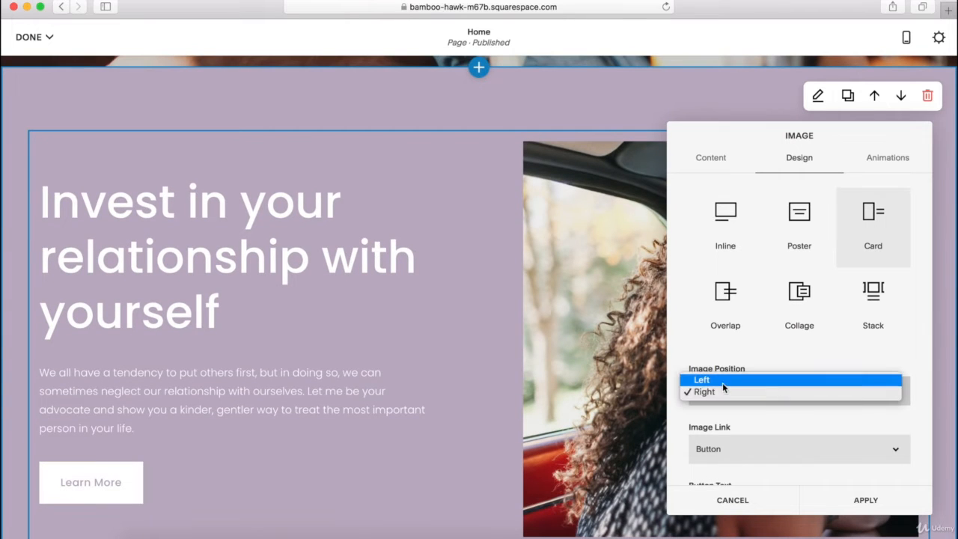
{"action": "left_click", "coordinate": [724, 380]}
- Review the image link choices, keeping Button, and inspect the link editor for the button's clickthrough URL
{"action": "left_click", "coordinate": [723, 451]}
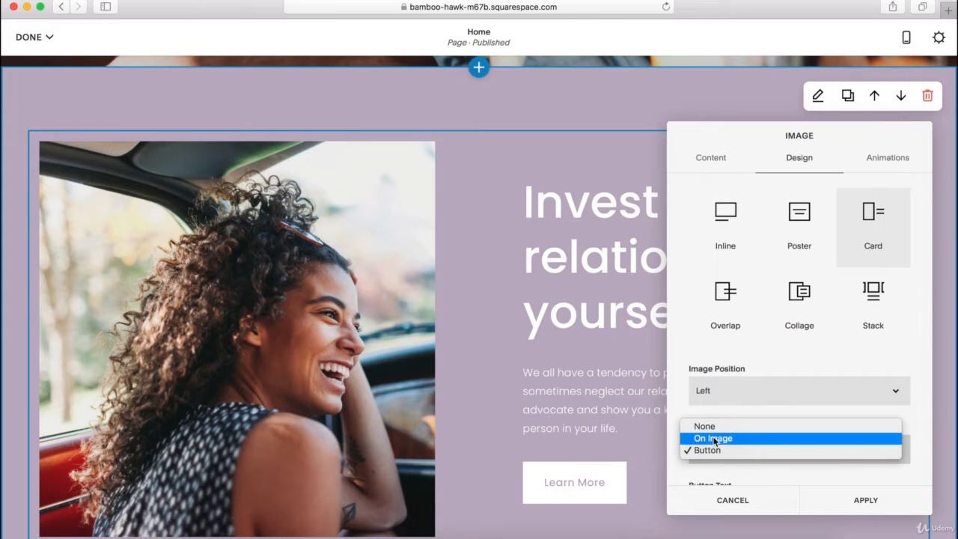
{"action": "left_click", "coordinate": [716, 448]}
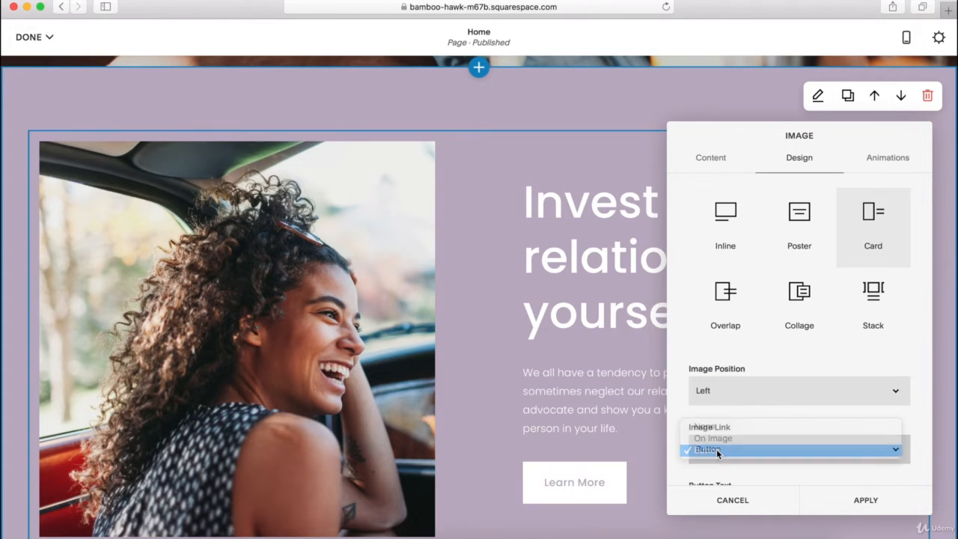
{"action": "scroll", "coordinate": [723, 426], "scroll_direction": "down", "scroll_amount": 3}
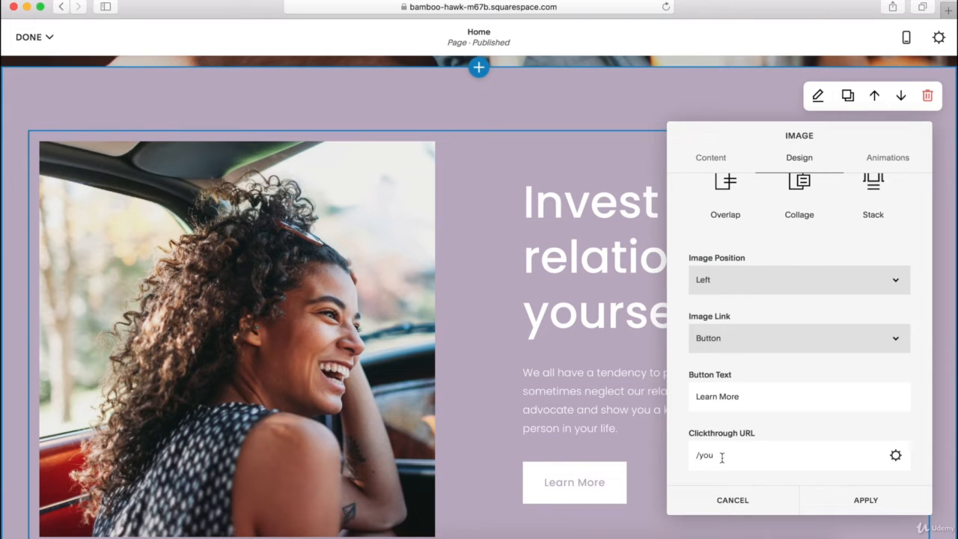
{"action": "left_click", "coordinate": [895, 454]}
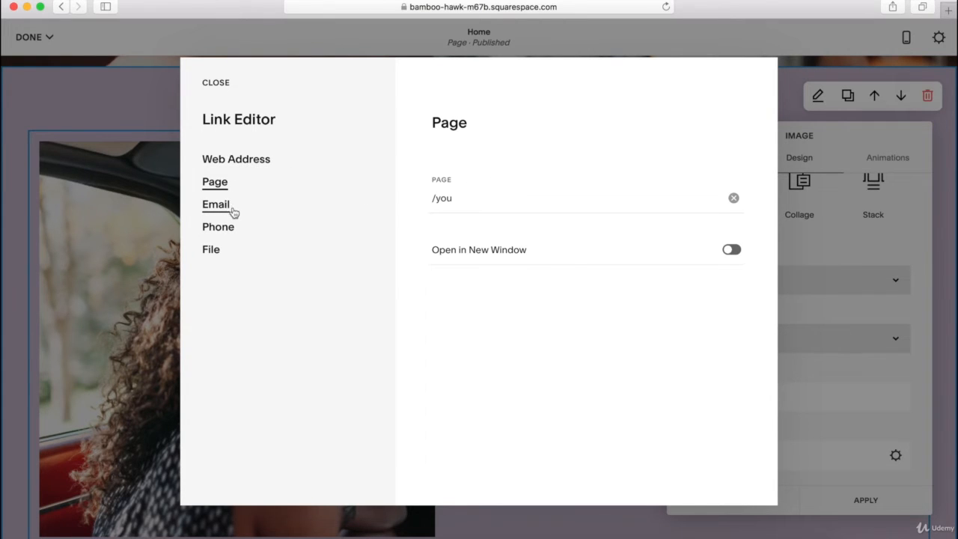
{"action": "left_click", "coordinate": [214, 86]}
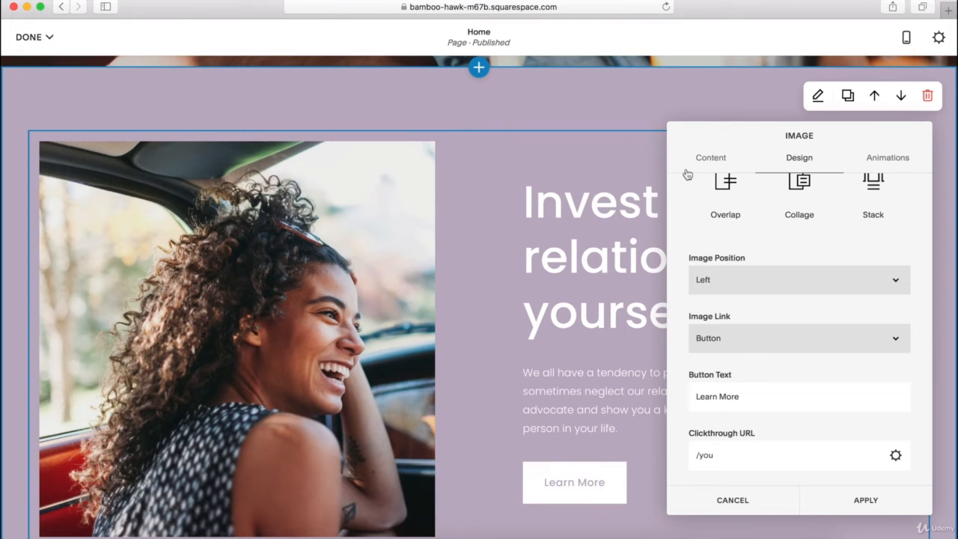
- Set the image block's animation to Tilt Down
{"action": "left_click", "coordinate": [885, 161]}
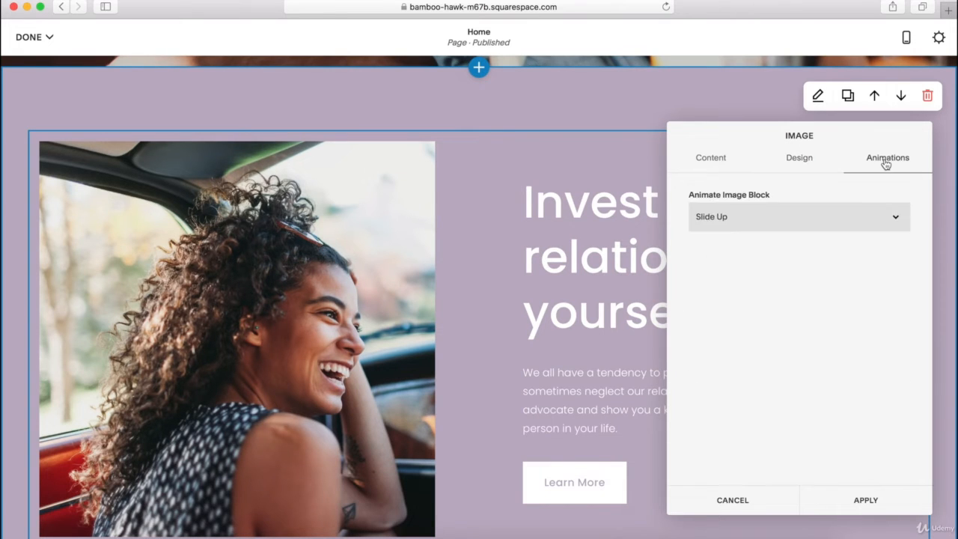
{"action": "left_click", "coordinate": [752, 223]}
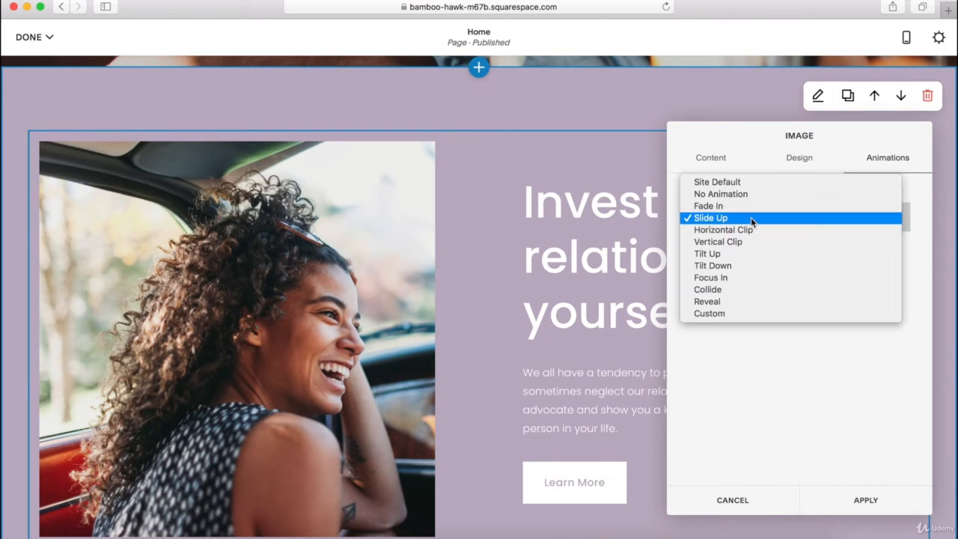
{"action": "left_click", "coordinate": [729, 264]}
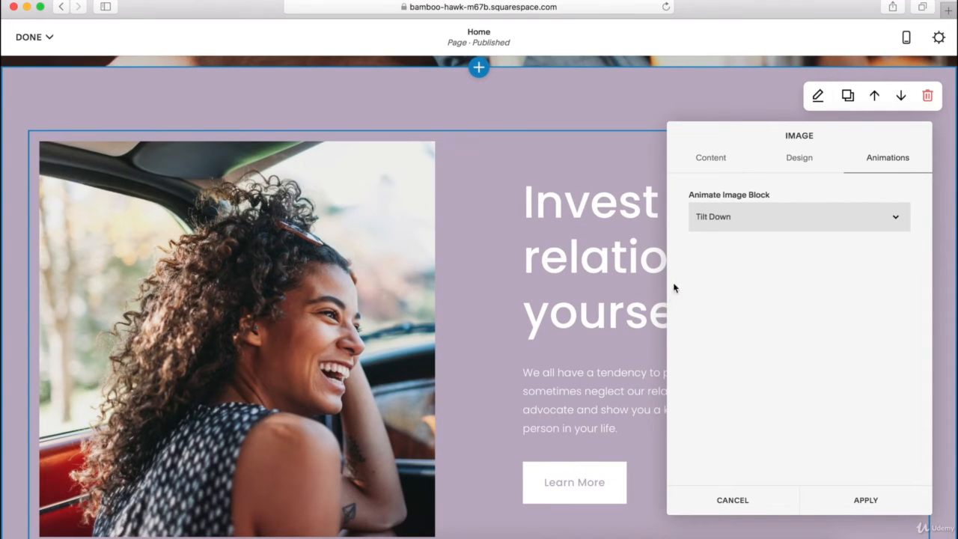
- Try the Reveal and Slide Up animations on the image block, and discard the block's pending changes
{"action": "left_click", "coordinate": [748, 226]}
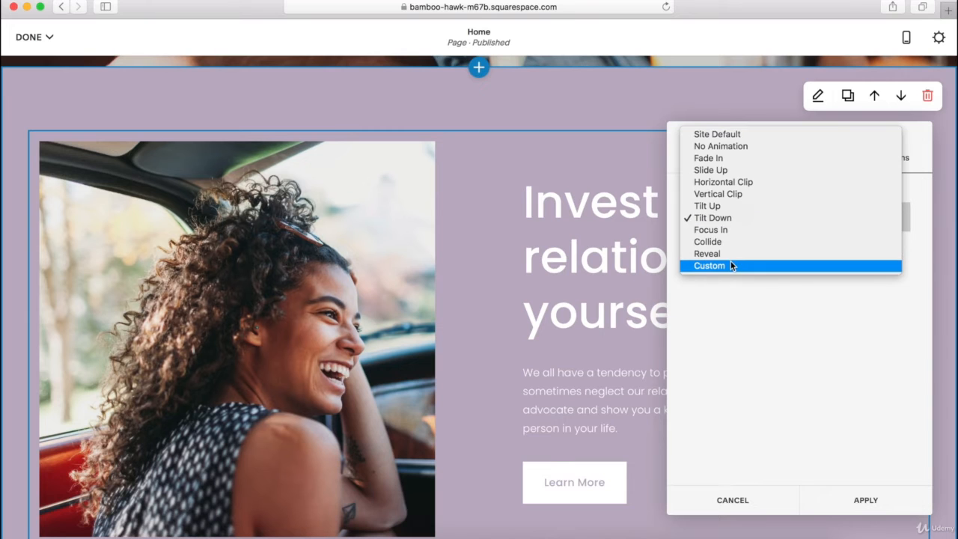
{"action": "left_click", "coordinate": [729, 256]}
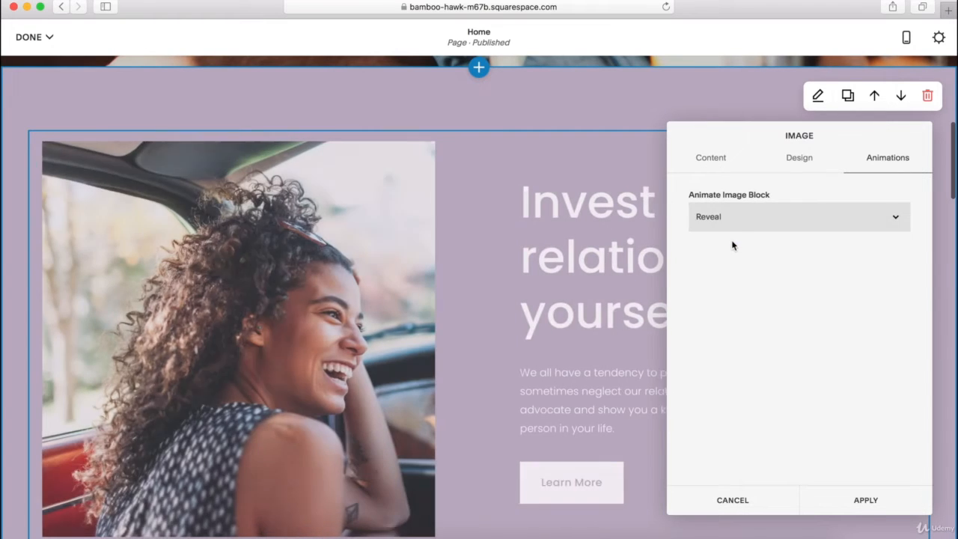
{"action": "left_click", "coordinate": [737, 219]}
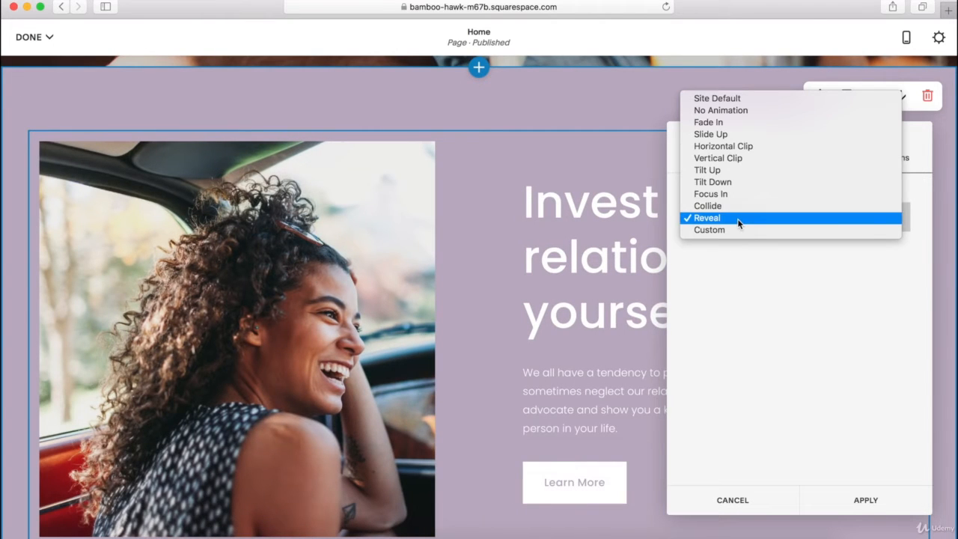
{"action": "left_click", "coordinate": [719, 137]}
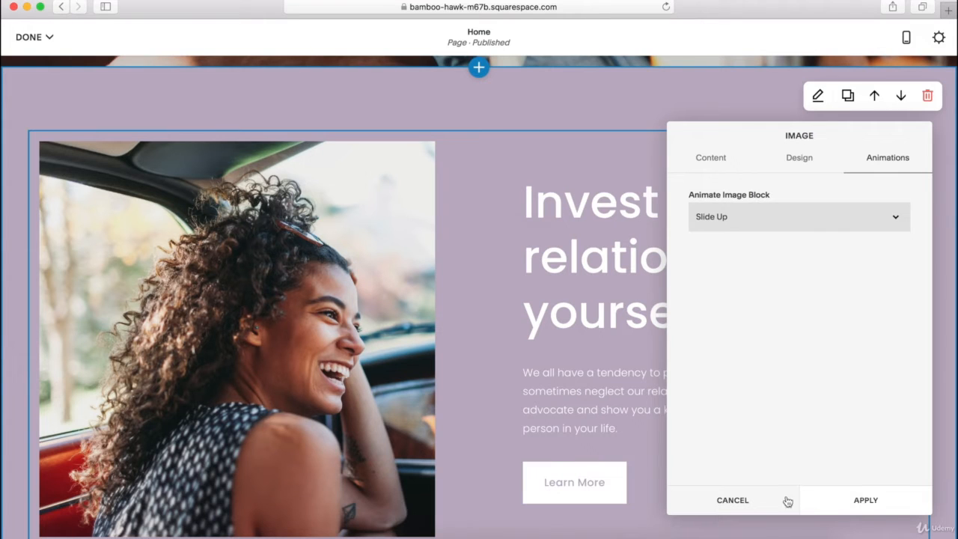
{"action": "left_click", "coordinate": [724, 499]}
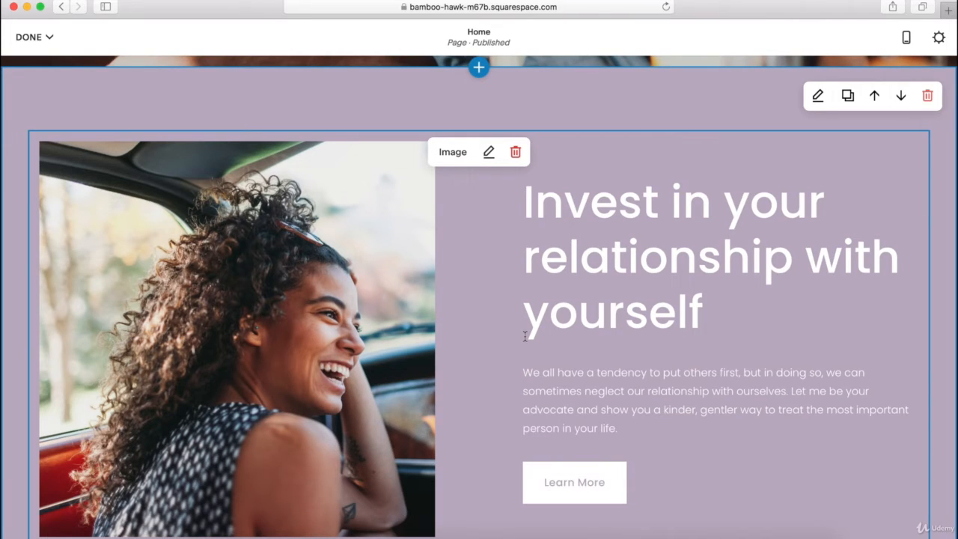
- Put the hero heading "Find your happiness and learn to put it first." into editing and review its text style choices, keeping Heading 1
{"action": "scroll", "coordinate": [524, 336], "scroll_direction": "up", "scroll_amount": 10}
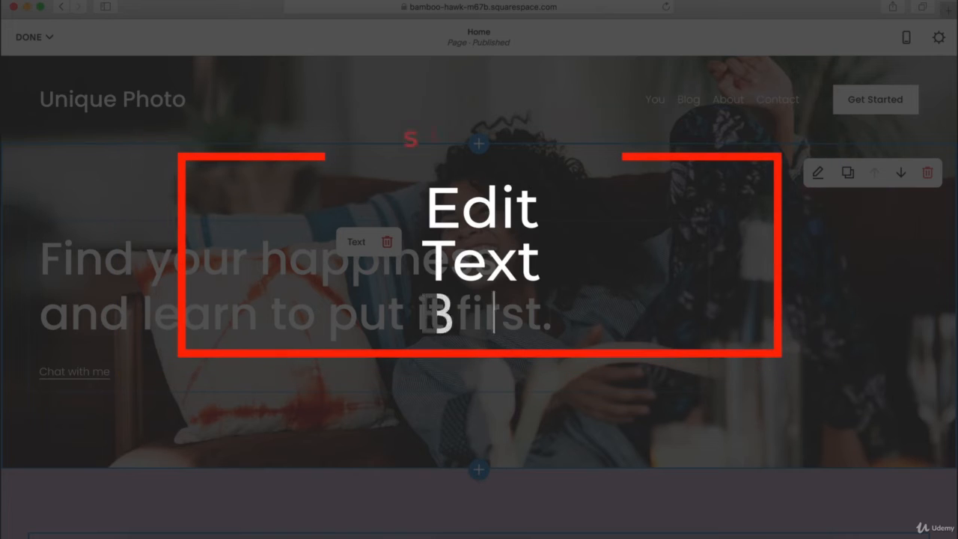
{"action": "left_click", "coordinate": [419, 300]}
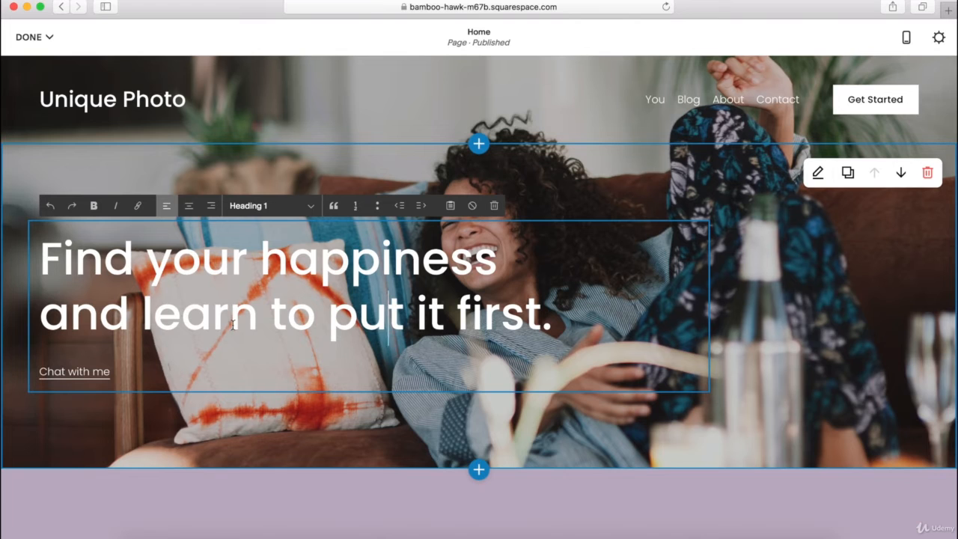
{"action": "left_click", "coordinate": [269, 205]}
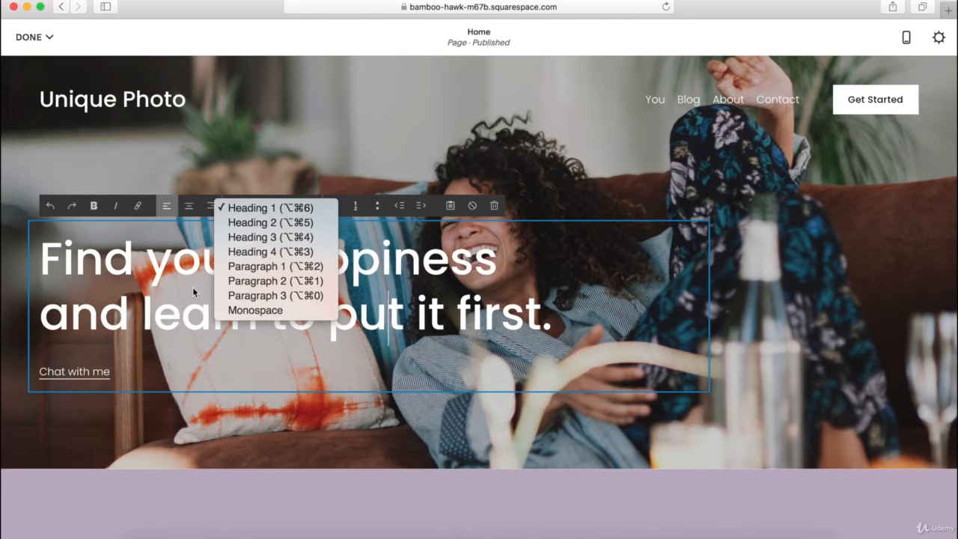
{"action": "left_click", "coordinate": [192, 287]}
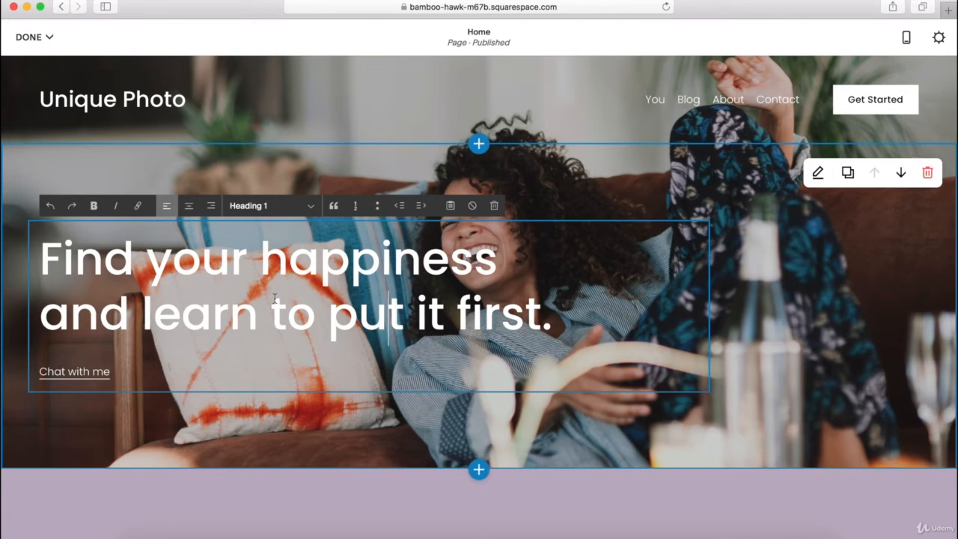
- Select the word "and" in the hero heading and inspect its link text and link type options, without adding a link
{"action": "left_click", "coordinate": [42, 314]}
{"action": "left_click_drag", "start_coordinate": [43, 316], "coordinate": [116, 320]}
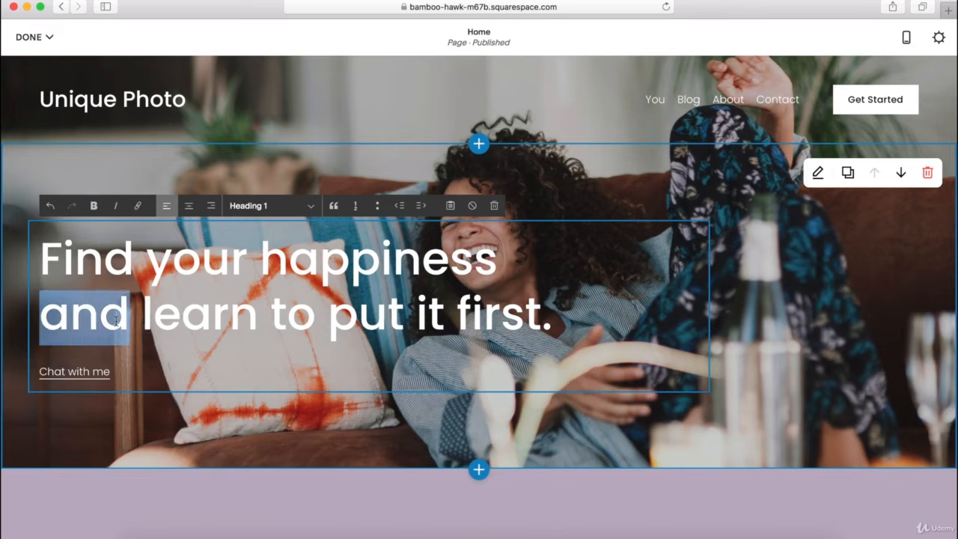
{"action": "left_click", "coordinate": [139, 206]}
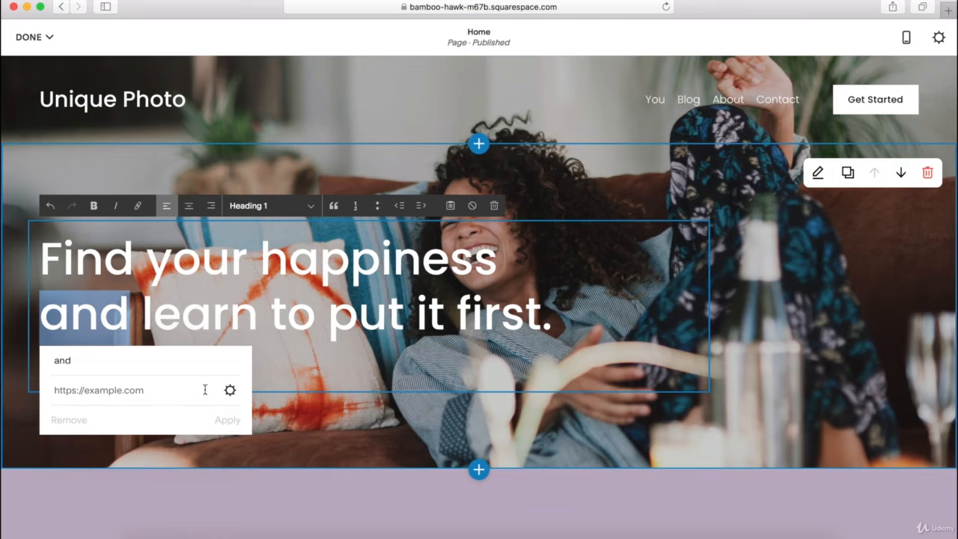
{"action": "left_click_drag", "start_coordinate": [71, 358], "coordinate": [44, 358]}
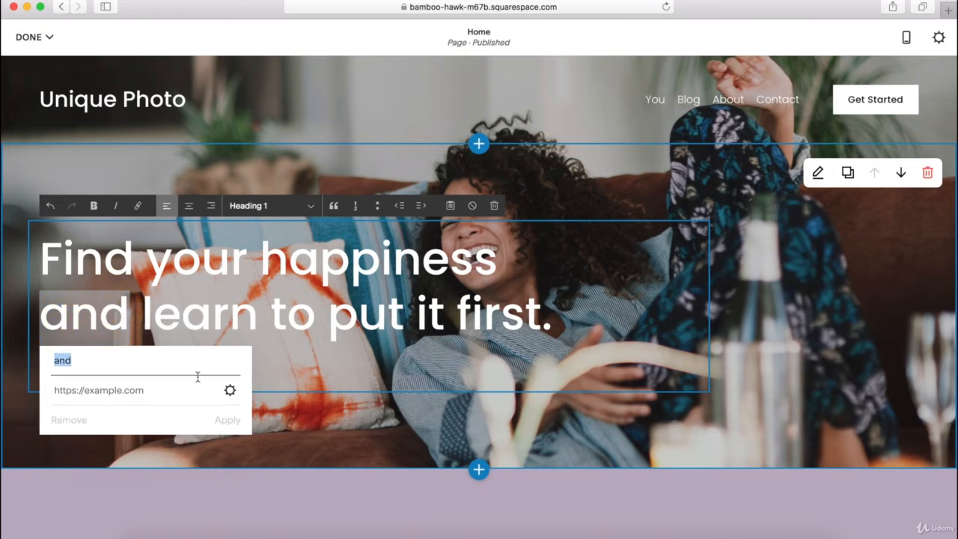
{"action": "left_click", "coordinate": [230, 389]}
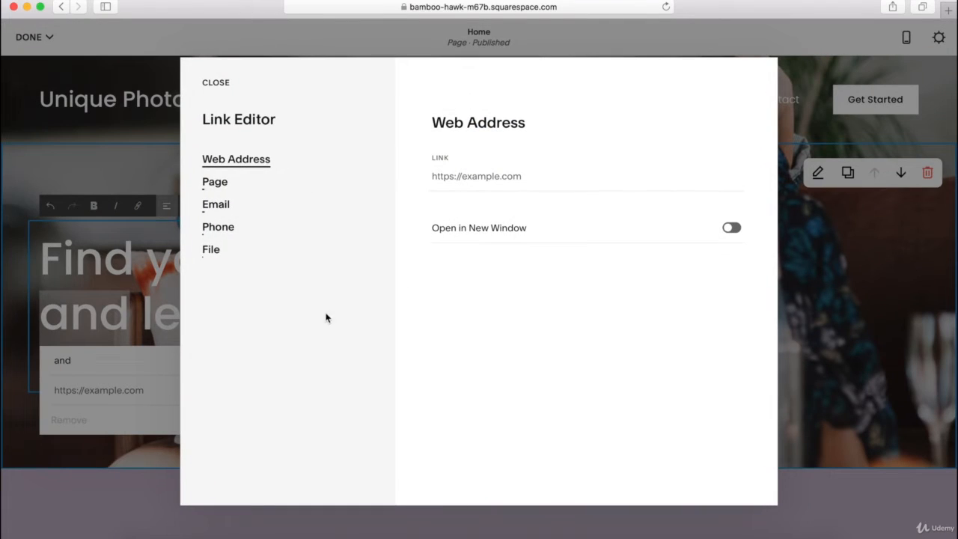
{"action": "left_click", "coordinate": [218, 84]}
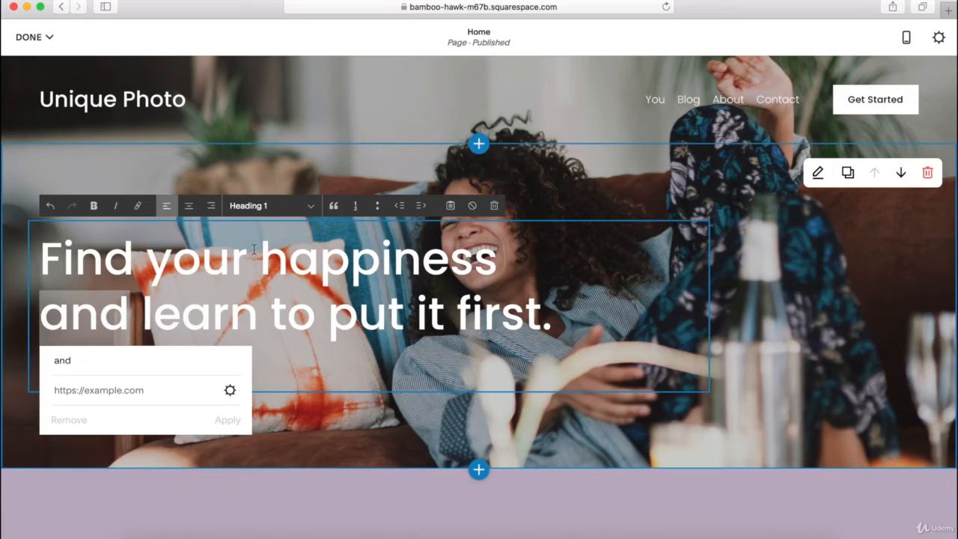
{"action": "left_click", "coordinate": [740, 298]}
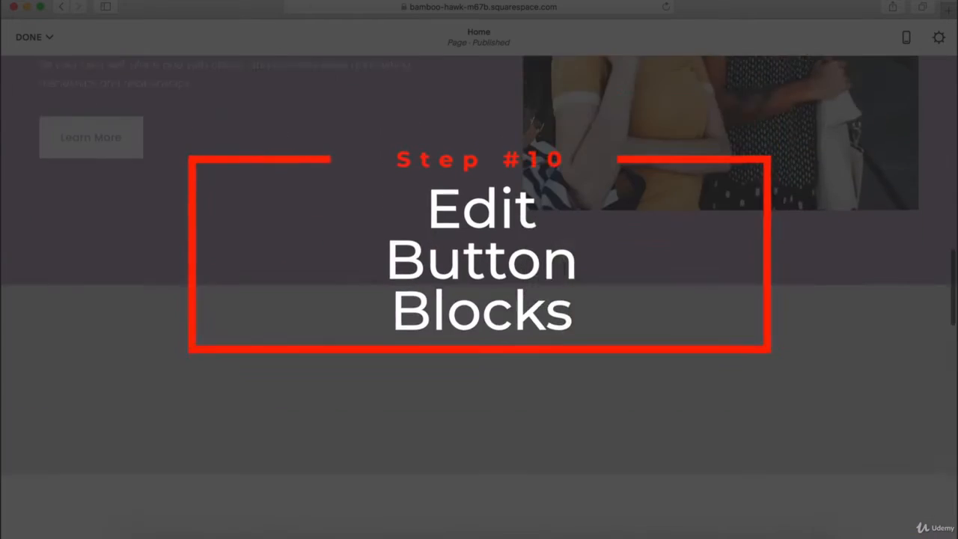
- Open the settings of the "Free 30-min chat" button and inspect its text and the link editor for its clickthrough URL
{"action": "scroll", "coordinate": [566, 272], "scroll_direction": "down", "scroll_amount": 2}
{"action": "scroll", "coordinate": [566, 272], "scroll_direction": "down", "scroll_amount": 7}
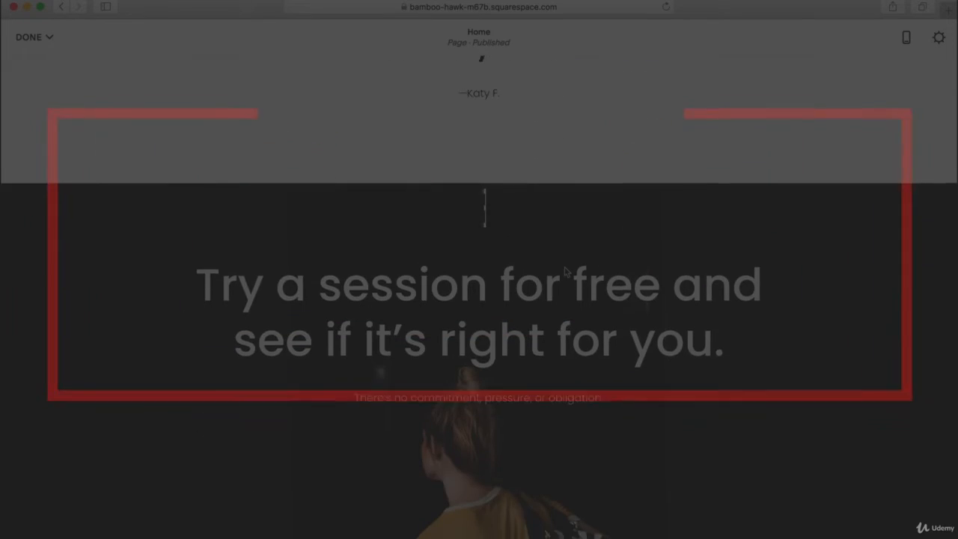
{"action": "scroll", "coordinate": [499, 243], "scroll_direction": "down", "scroll_amount": 5}
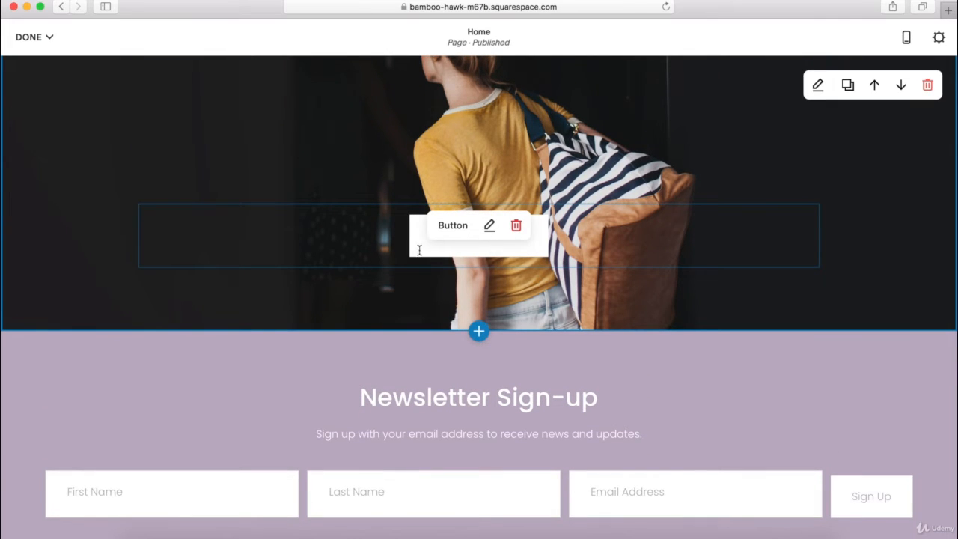
{"action": "left_click", "coordinate": [488, 228]}
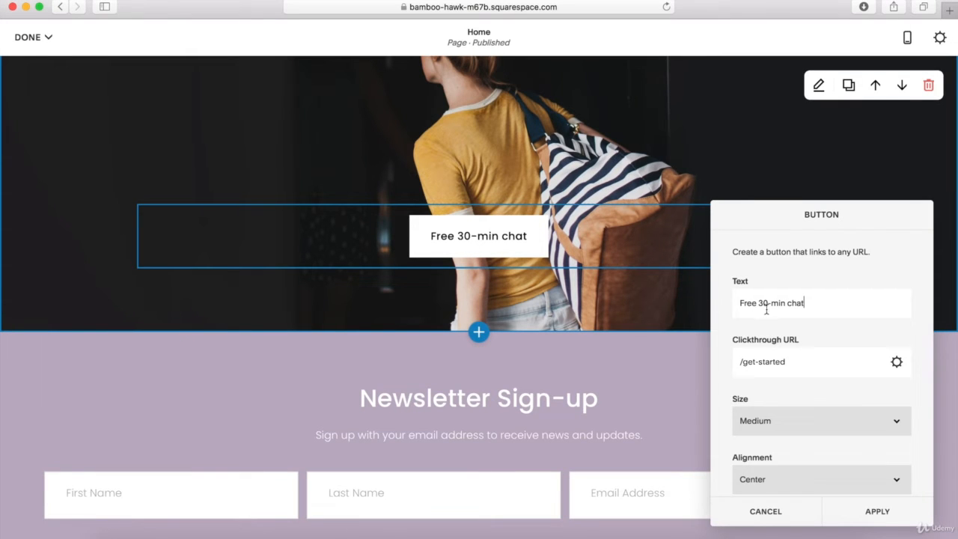
{"action": "left_click_drag", "start_coordinate": [815, 303], "coordinate": [732, 303]}
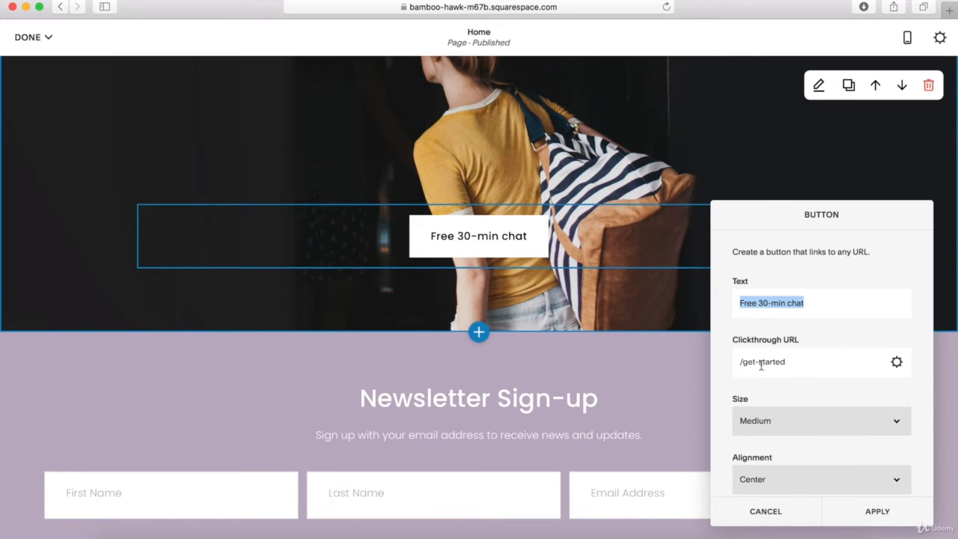
{"action": "left_click", "coordinate": [896, 361]}
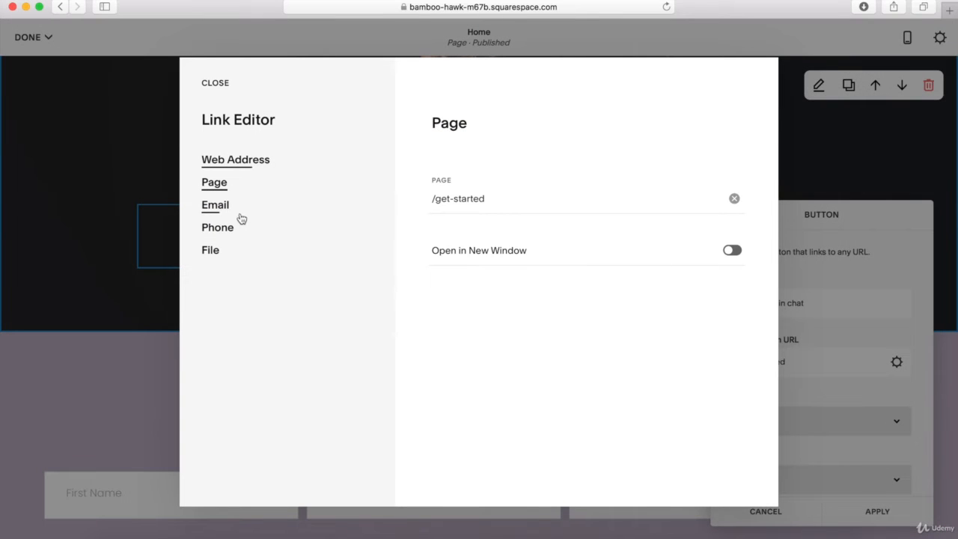
{"action": "left_click", "coordinate": [215, 83]}
- Review the button's size choices, keeping Medium, look over its alignment setting, and close the settings without applying changes
{"action": "left_click", "coordinate": [746, 420]}
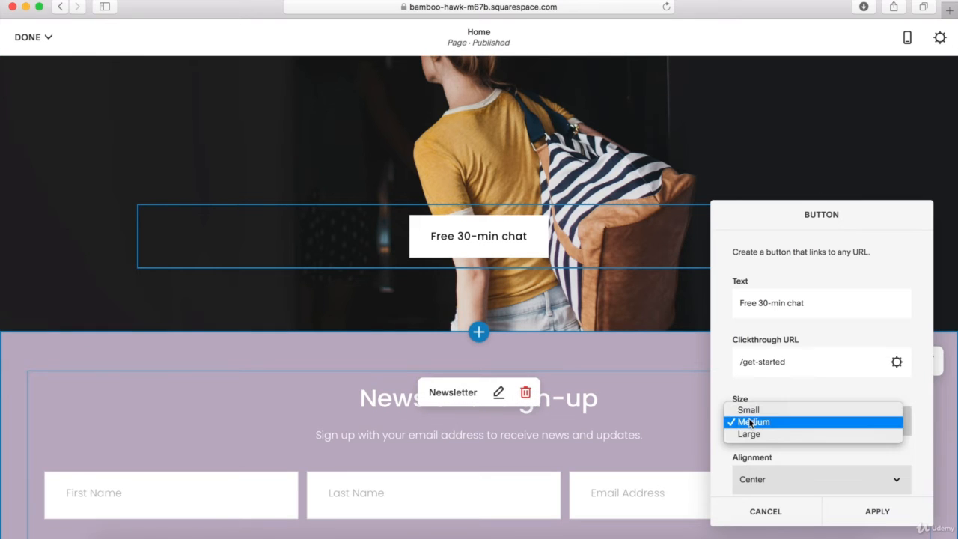
{"action": "left_click", "coordinate": [753, 399]}
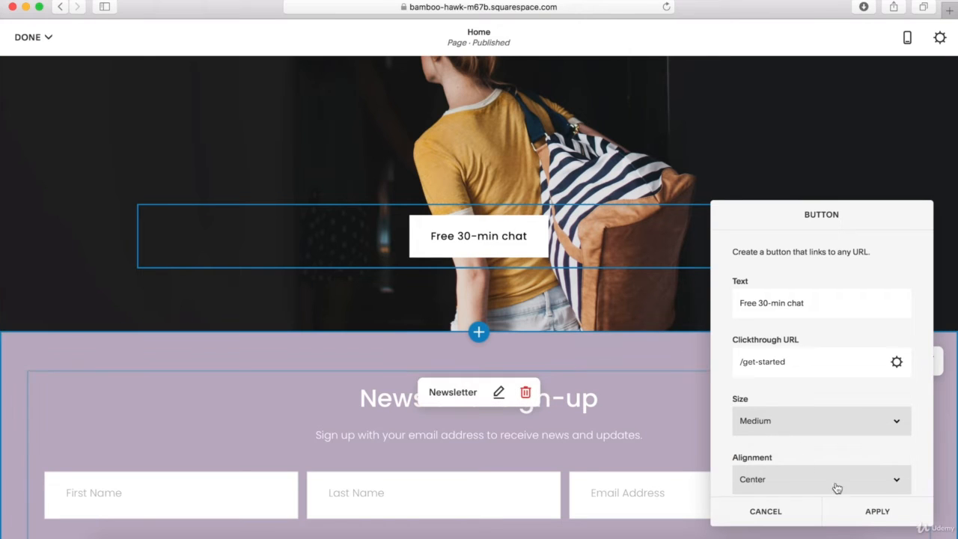
{"action": "scroll", "coordinate": [840, 442], "scroll_direction": "down", "scroll_amount": 1}
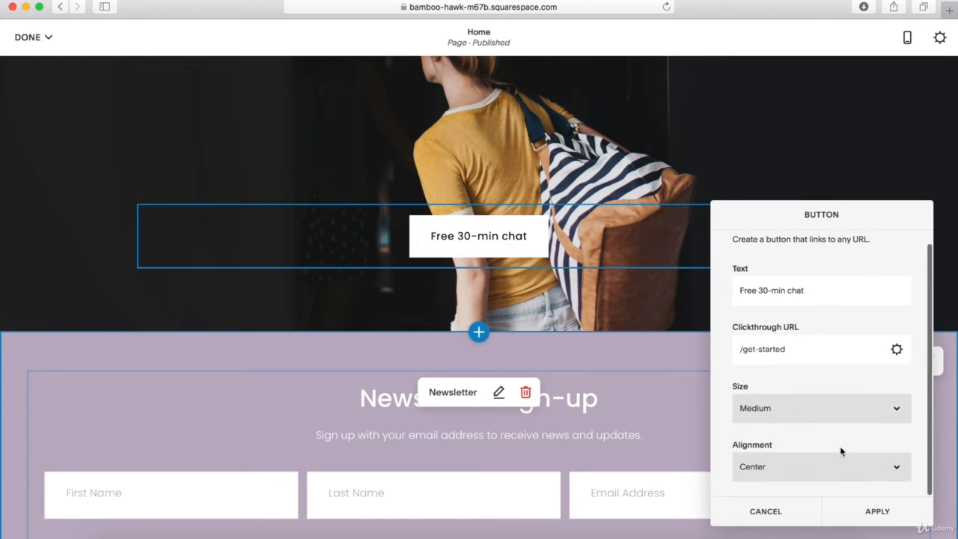
{"action": "scroll", "coordinate": [831, 438], "scroll_direction": "up", "scroll_amount": 1}
{"action": "left_click", "coordinate": [783, 512]}
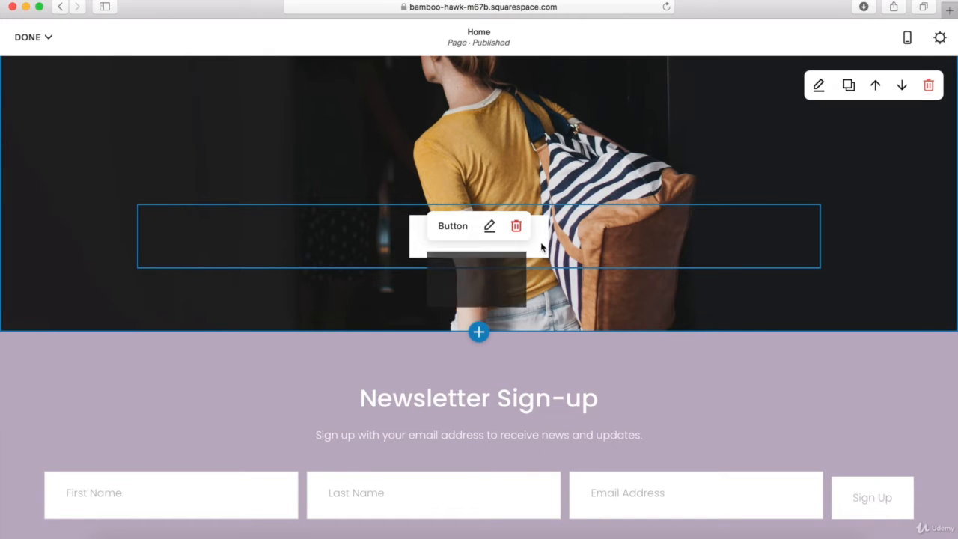
- Open the Newsletter Sign-up block's display settings and try Require Name Field off, turning it back on
{"action": "scroll", "coordinate": [404, 355], "scroll_direction": "down", "scroll_amount": 5}
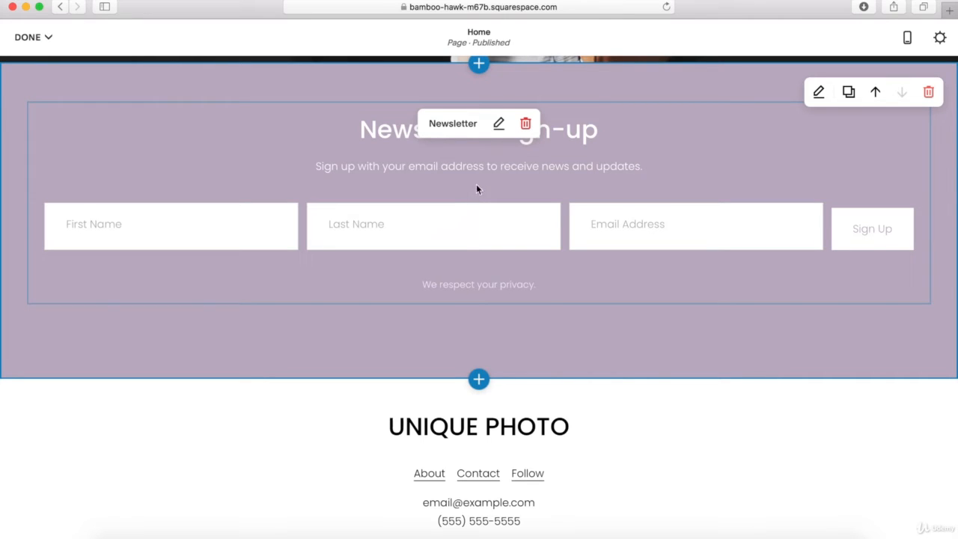
{"action": "left_click", "coordinate": [498, 125]}
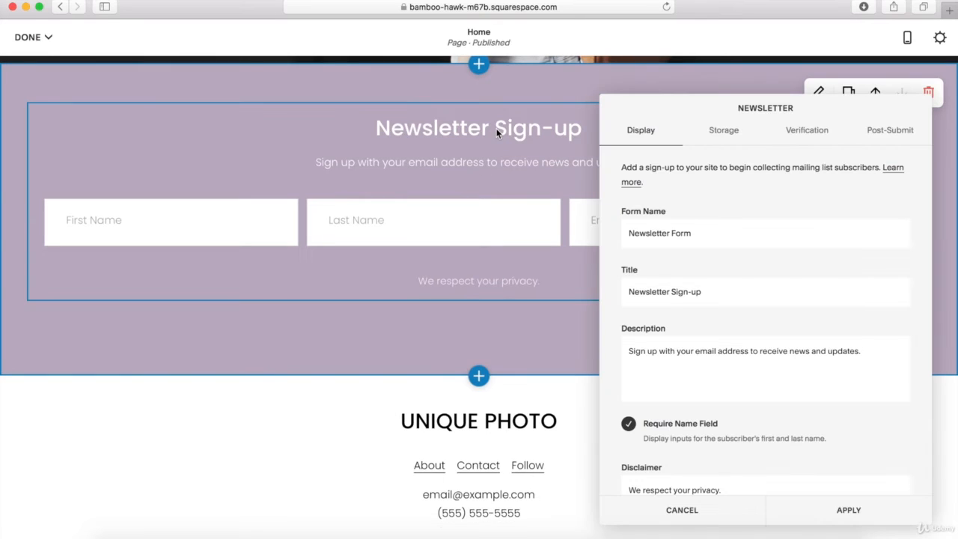
{"action": "left_click_drag", "start_coordinate": [705, 236], "coordinate": [620, 229]}
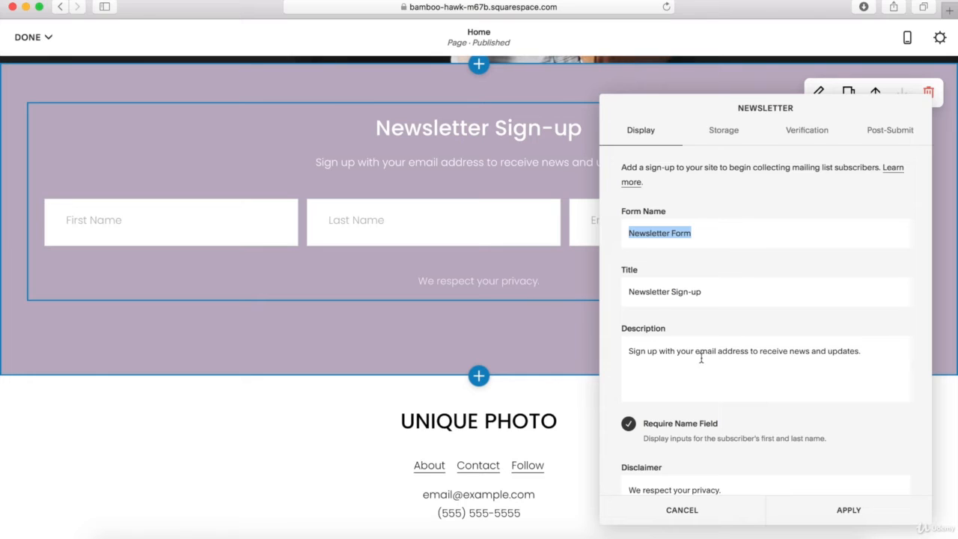
{"action": "left_click", "coordinate": [629, 425]}
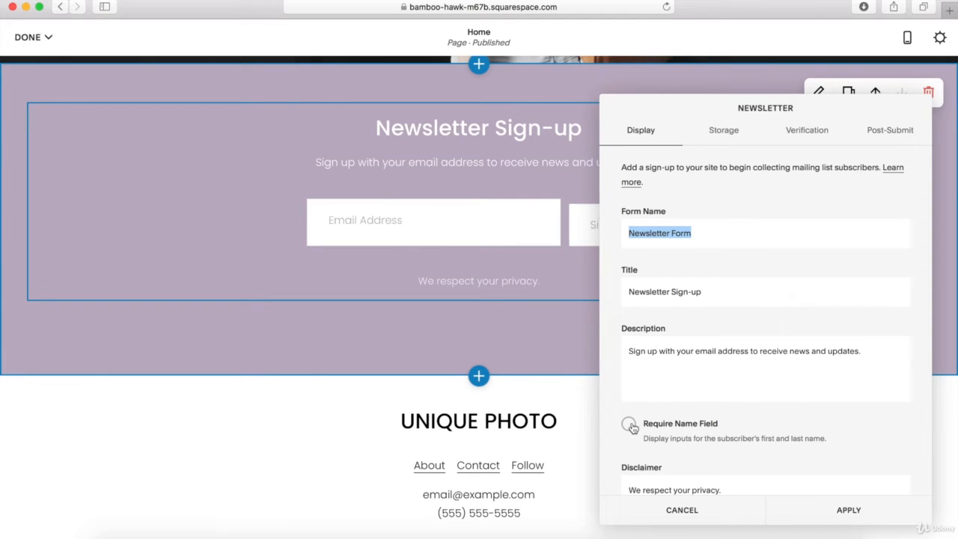
{"action": "left_click", "coordinate": [629, 425]}
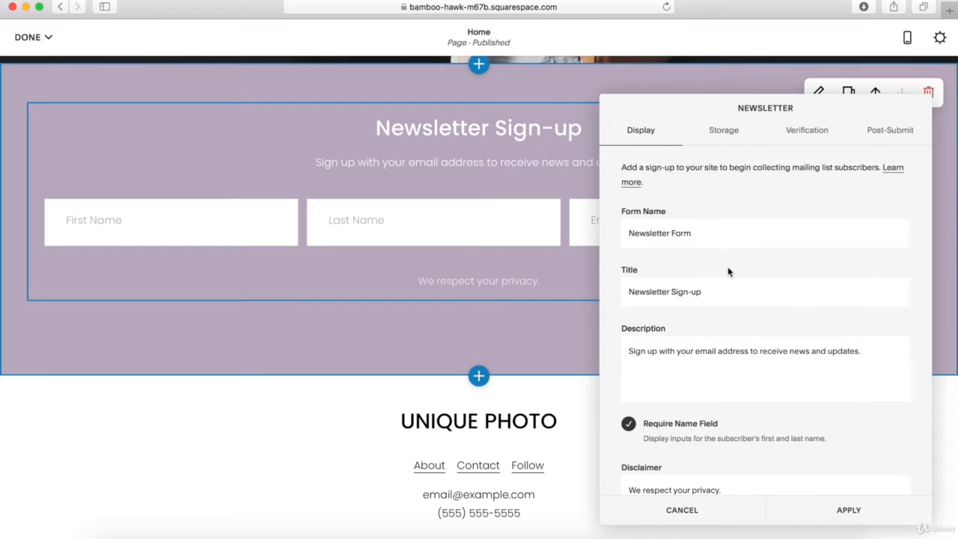
- Move the newsletter settings dialog off the Sign Up button, and try Right alignment for the form, returning it to Center
{"action": "scroll", "coordinate": [727, 270], "scroll_direction": "down", "scroll_amount": 4}
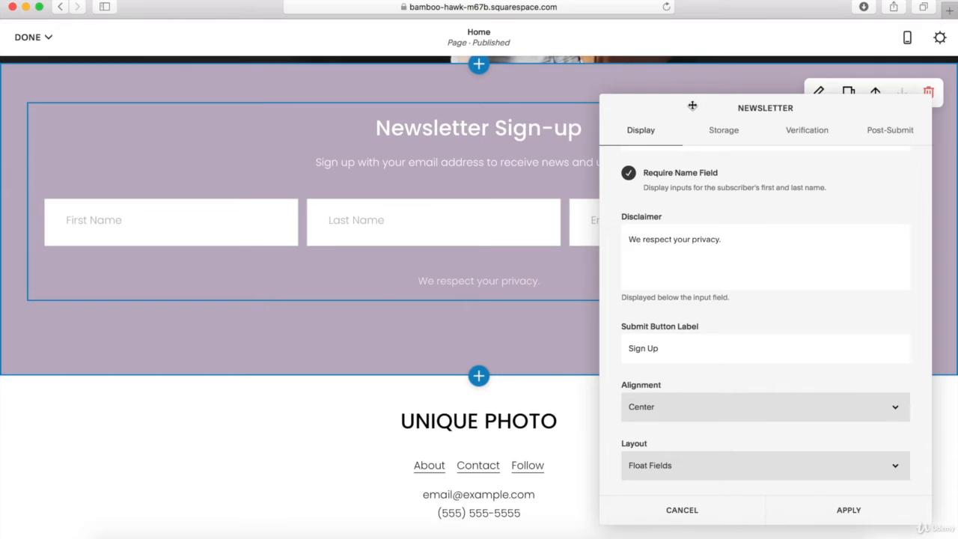
{"action": "left_click_drag", "start_coordinate": [693, 106], "coordinate": [567, 96]}
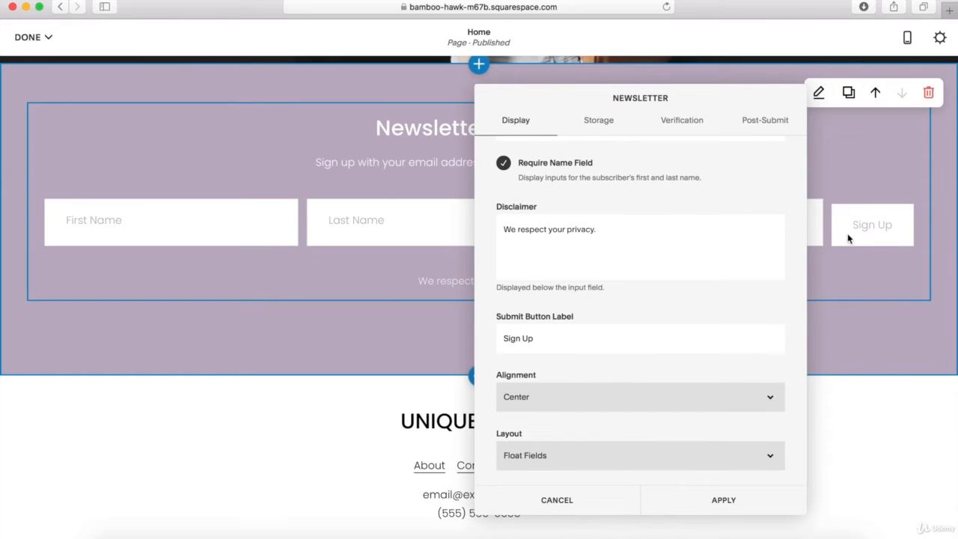
{"action": "left_click", "coordinate": [588, 400]}
{"action": "left_click", "coordinate": [583, 408]}
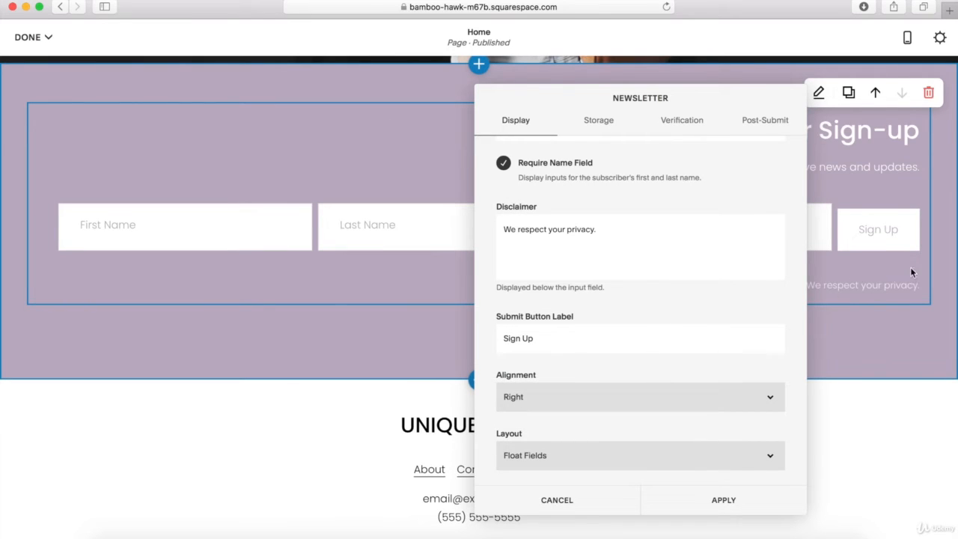
{"action": "left_click", "coordinate": [613, 396]}
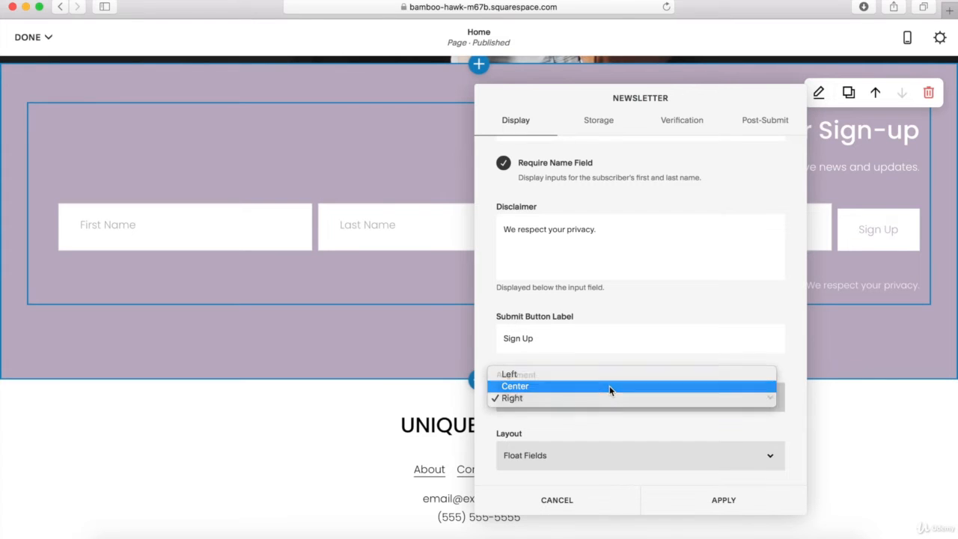
{"action": "left_click", "coordinate": [609, 385]}
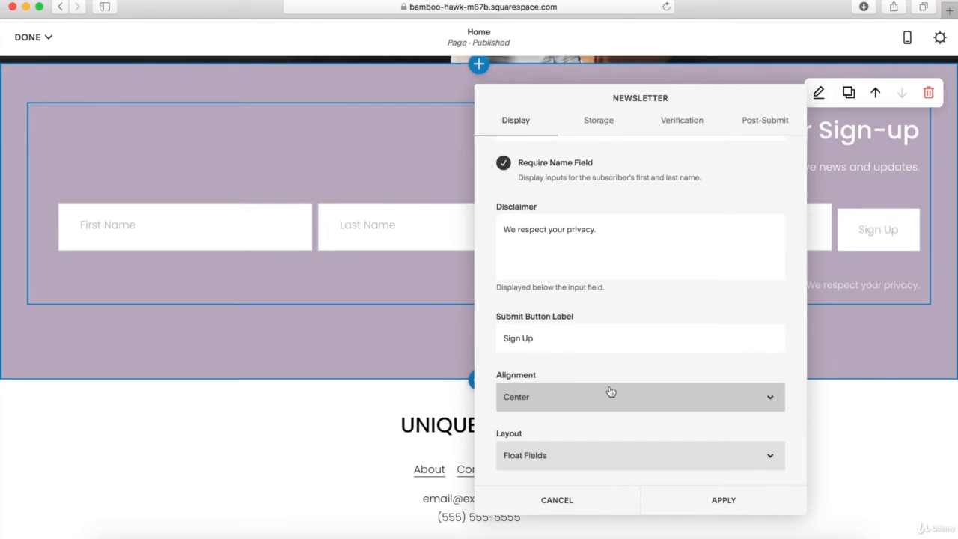
- Try the Stack Fields layout for the newsletter form, returning it to Float Fields
{"action": "left_click", "coordinate": [577, 457]}
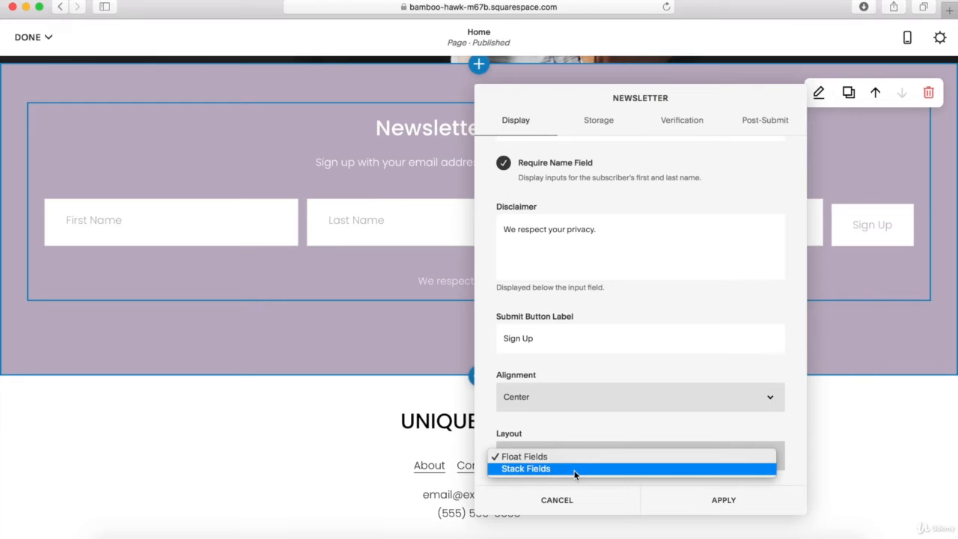
{"action": "left_click", "coordinate": [574, 469]}
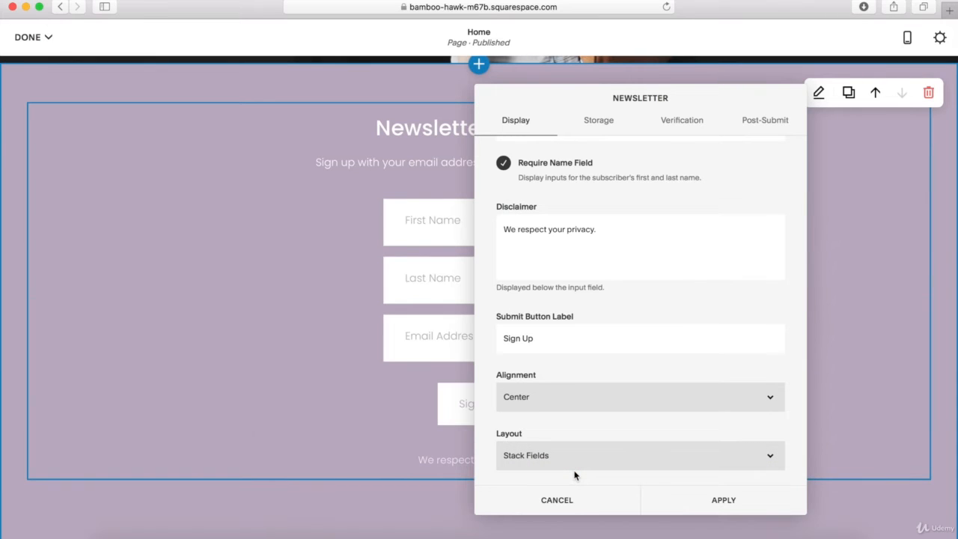
{"action": "left_click", "coordinate": [566, 457]}
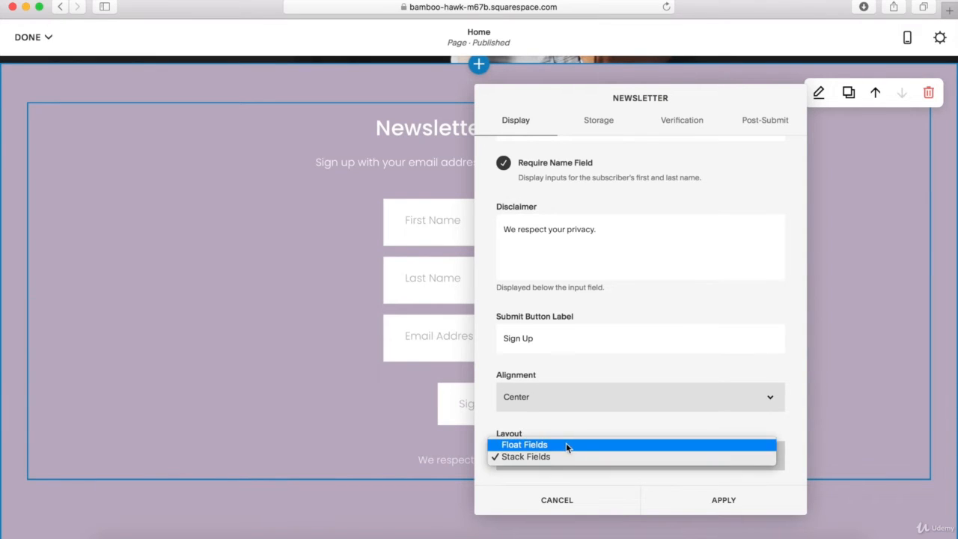
{"action": "left_click", "coordinate": [566, 446]}
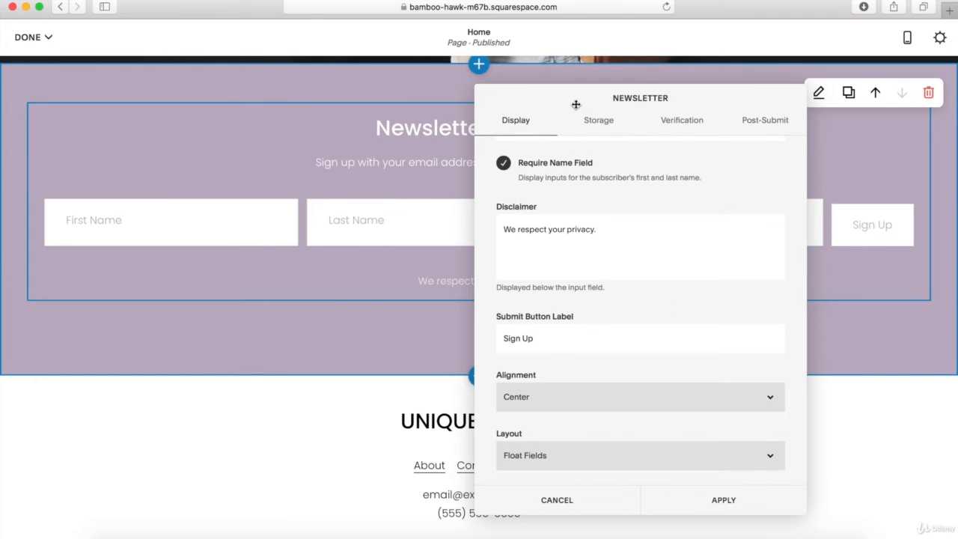
- Move the newsletter settings dialog aside, review its storage, verification and post-submit options, and close it discarding the changes
{"action": "left_click_drag", "start_coordinate": [573, 100], "coordinate": [693, 91]}
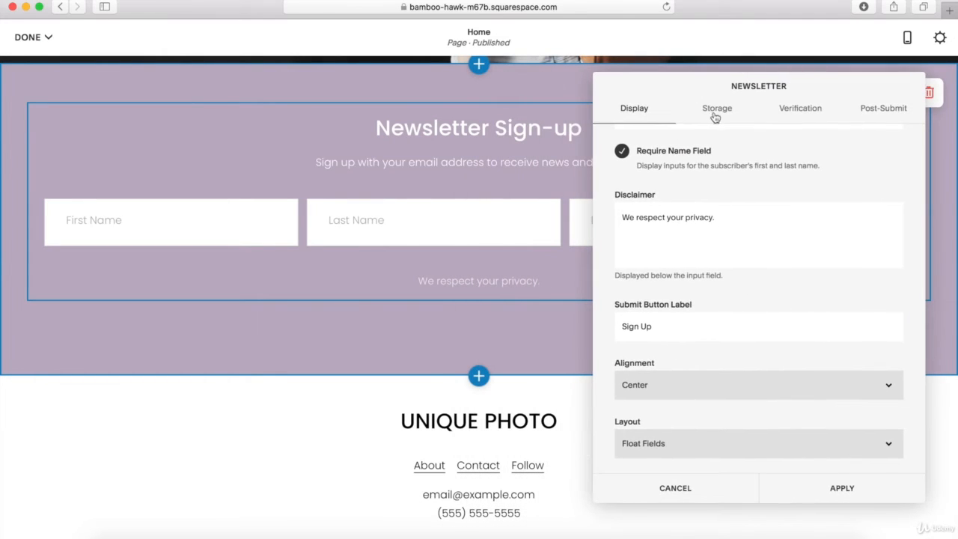
{"action": "left_click", "coordinate": [719, 113]}
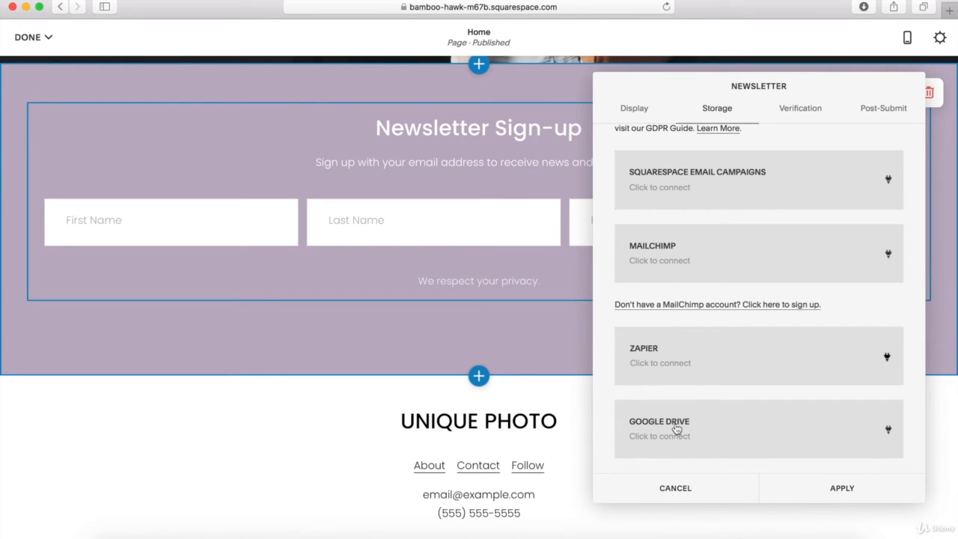
{"action": "left_click", "coordinate": [799, 116]}
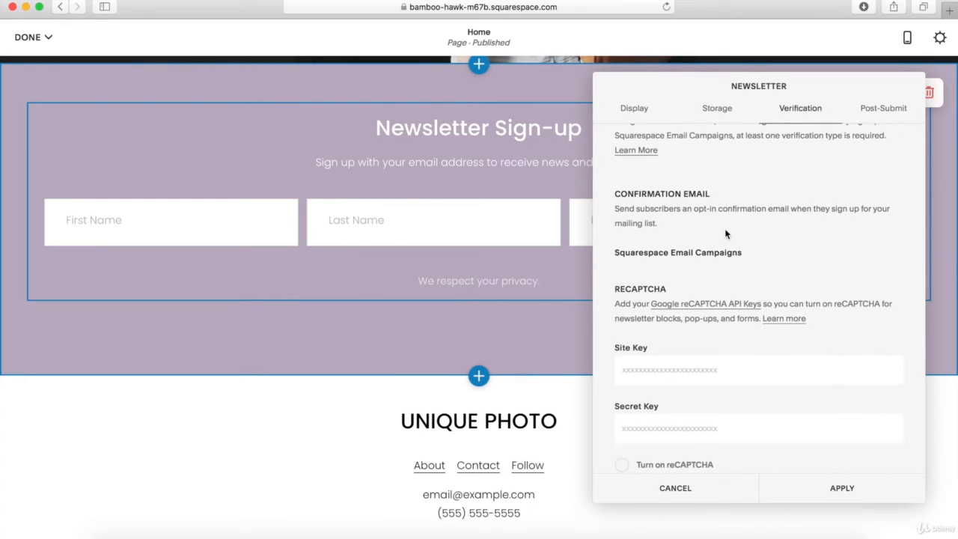
{"action": "scroll", "coordinate": [725, 234], "scroll_direction": "up", "scroll_amount": 2}
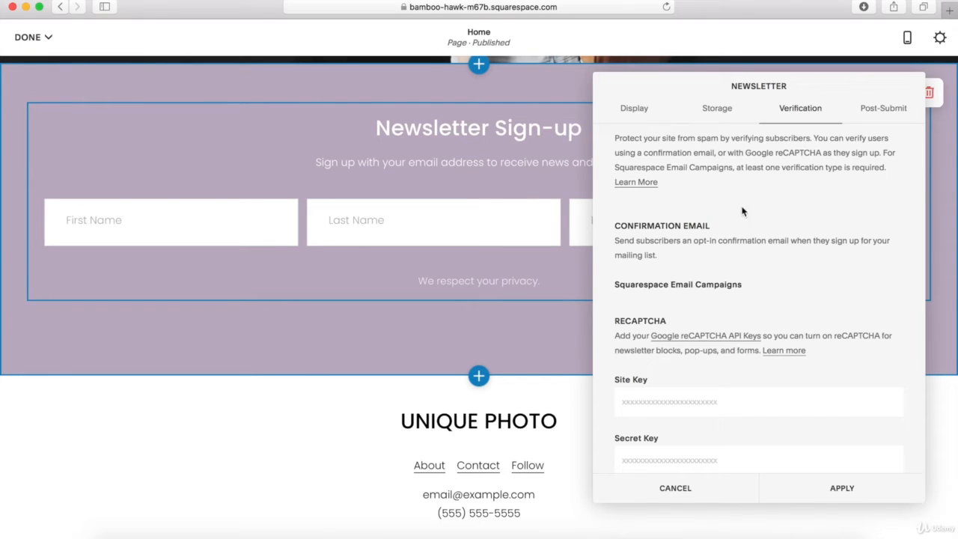
{"action": "left_click", "coordinate": [885, 112]}
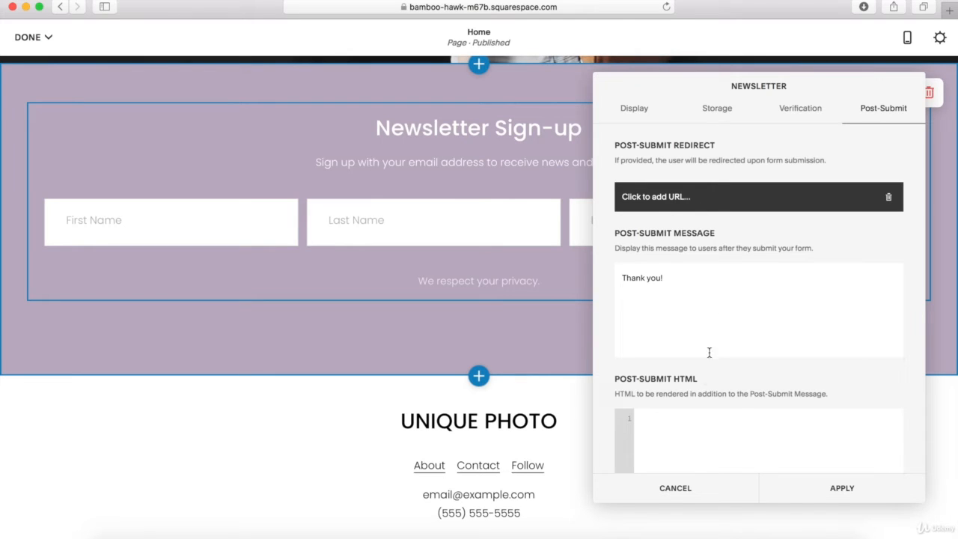
{"action": "left_click", "coordinate": [676, 488]}
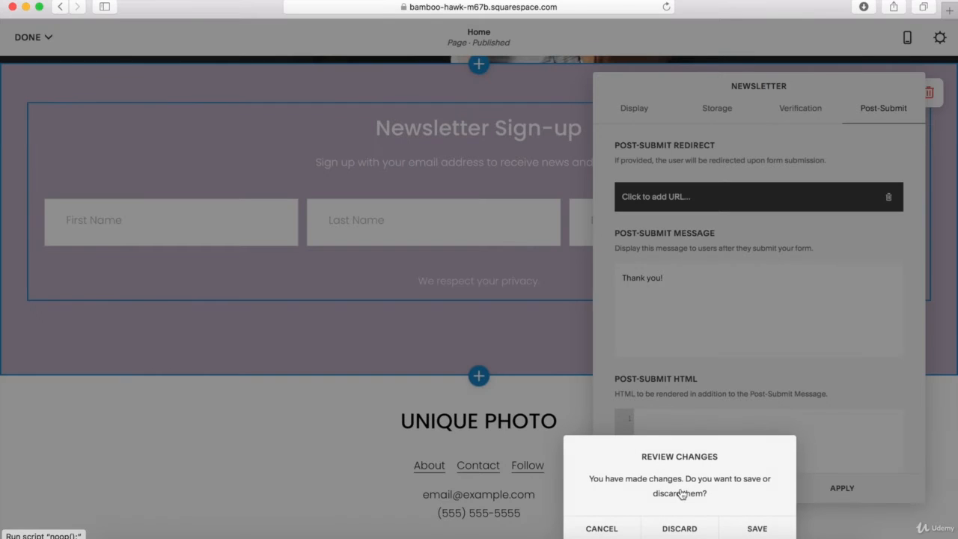
{"action": "left_click", "coordinate": [677, 529]}
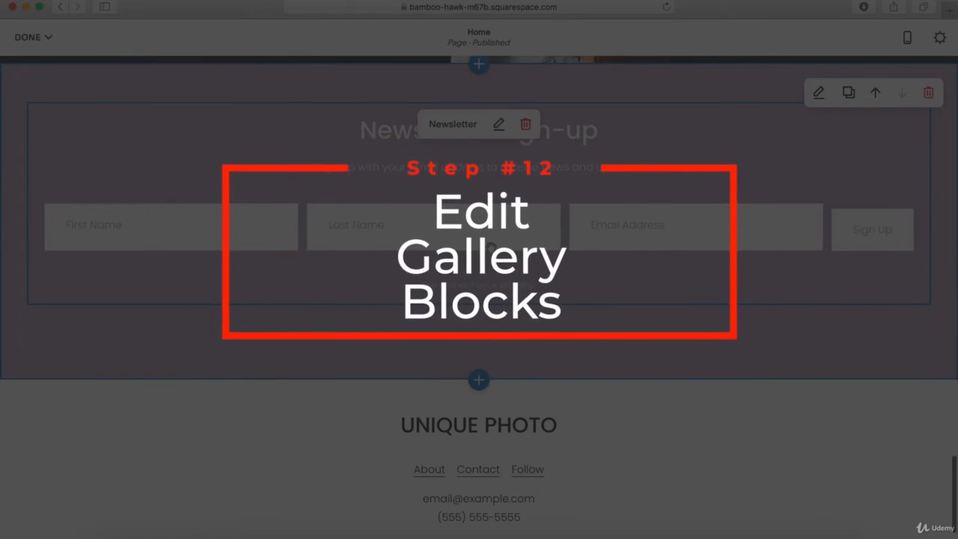
- Open the gallery editor of the logo section, inspect the second logo's image, description and link options, and close the editor
{"action": "scroll", "coordinate": [490, 246], "scroll_direction": "up", "scroll_amount": 5}
{"action": "scroll", "coordinate": [491, 246], "scroll_direction": "up", "scroll_amount": 10}
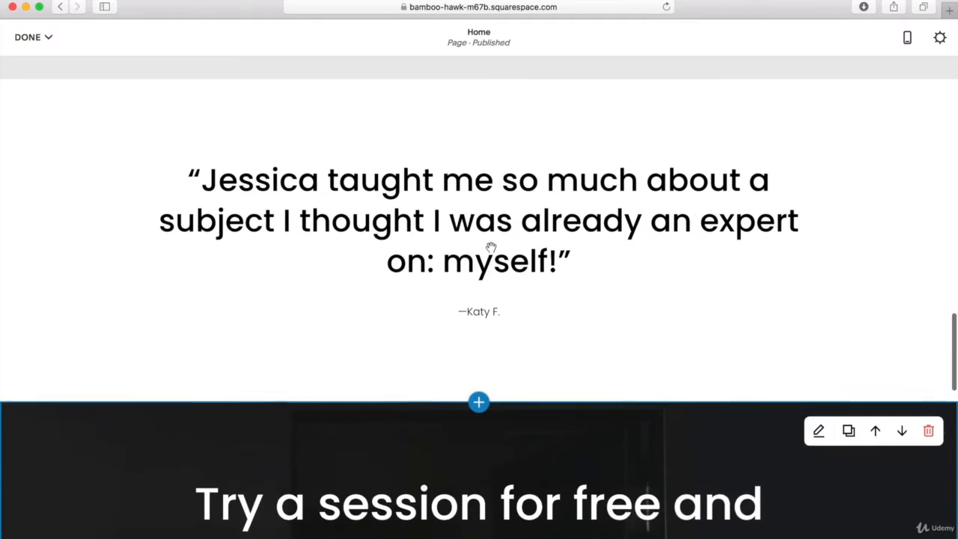
{"action": "scroll", "coordinate": [490, 247], "scroll_direction": "up", "scroll_amount": 6}
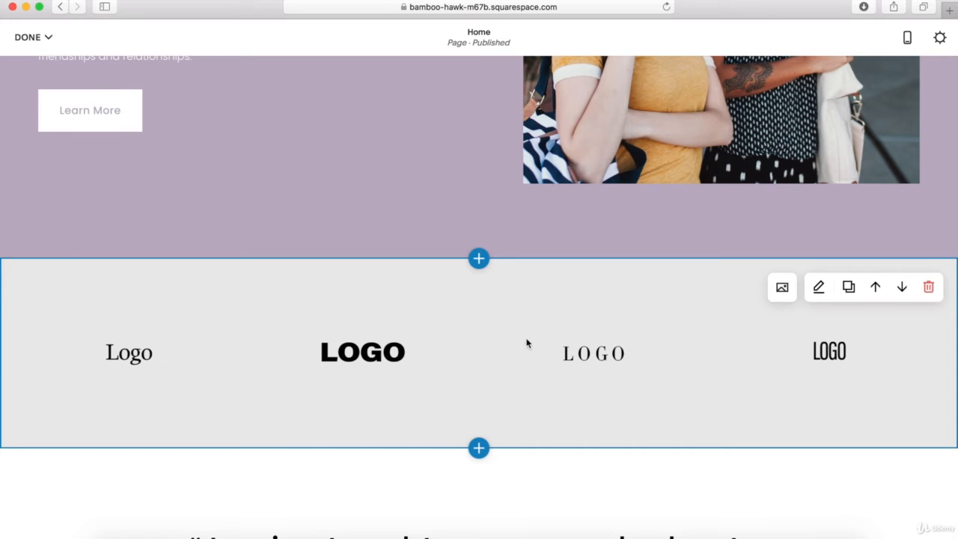
{"action": "left_click", "coordinate": [782, 289]}
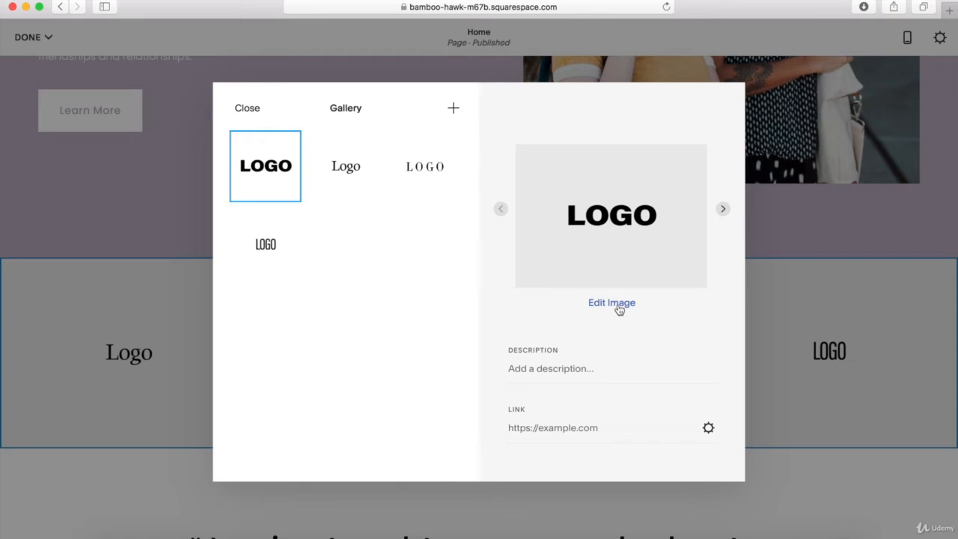
{"action": "mouse_move", "coordinate": [310, 176]}
{"action": "left_click", "coordinate": [341, 165]}
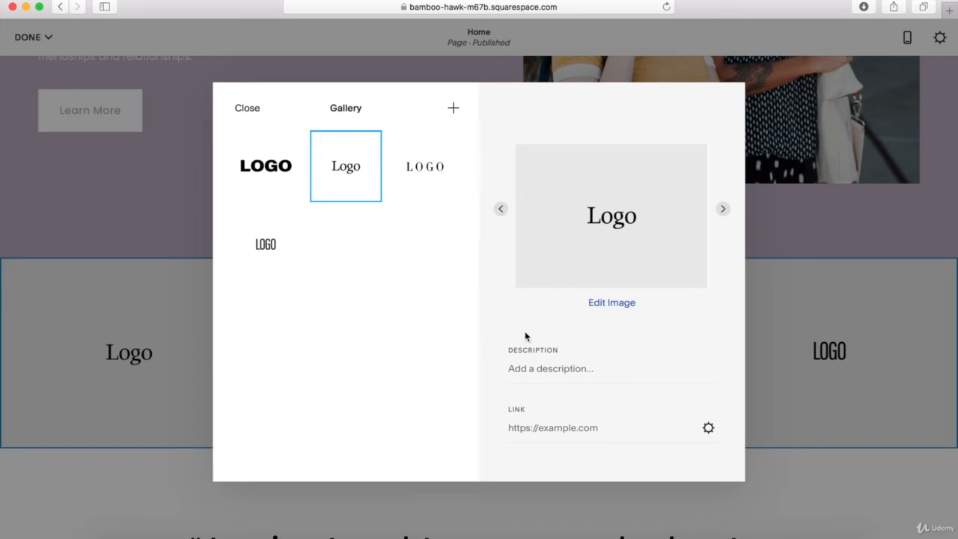
{"action": "left_click", "coordinate": [245, 109]}
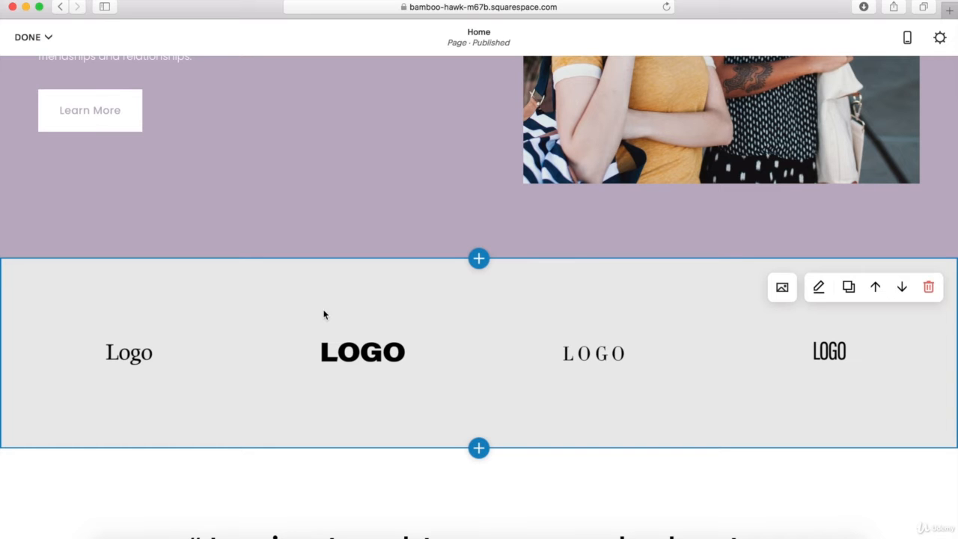
- Add a Button block above the "Find your happiness" heading in the first section and dismiss its settings without editing
{"action": "scroll", "coordinate": [324, 314], "scroll_direction": "up", "scroll_amount": 15}
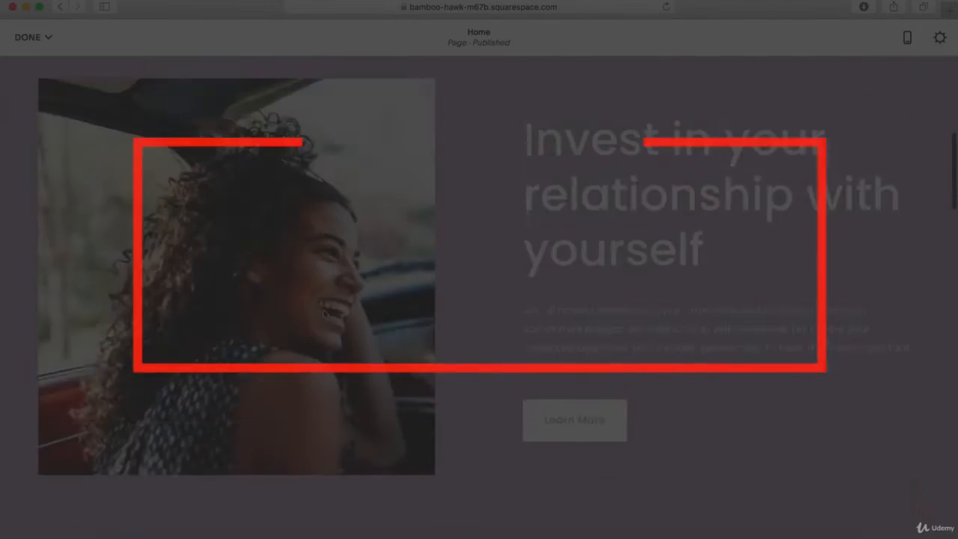
{"action": "scroll", "coordinate": [324, 314], "scroll_direction": "up", "scroll_amount": 5}
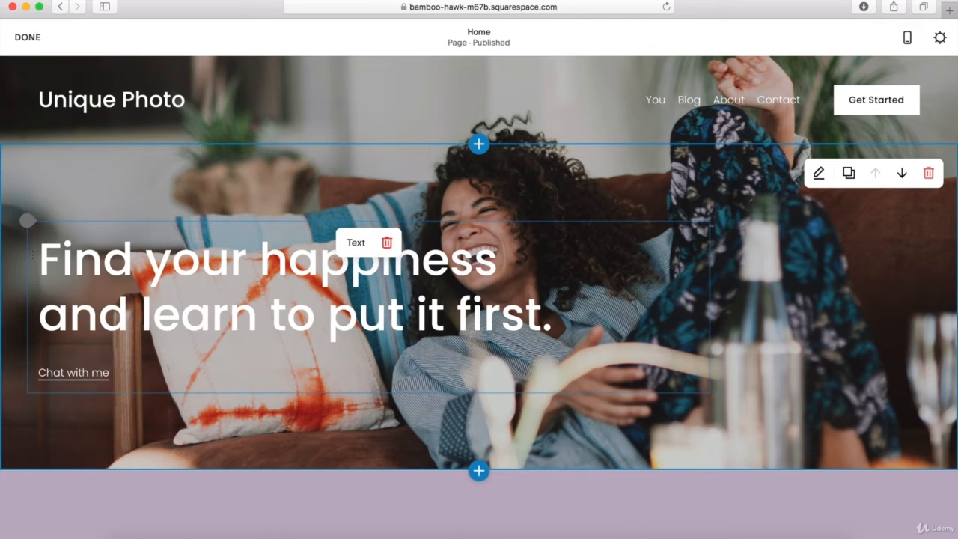
{"action": "left_click", "coordinate": [27, 223]}
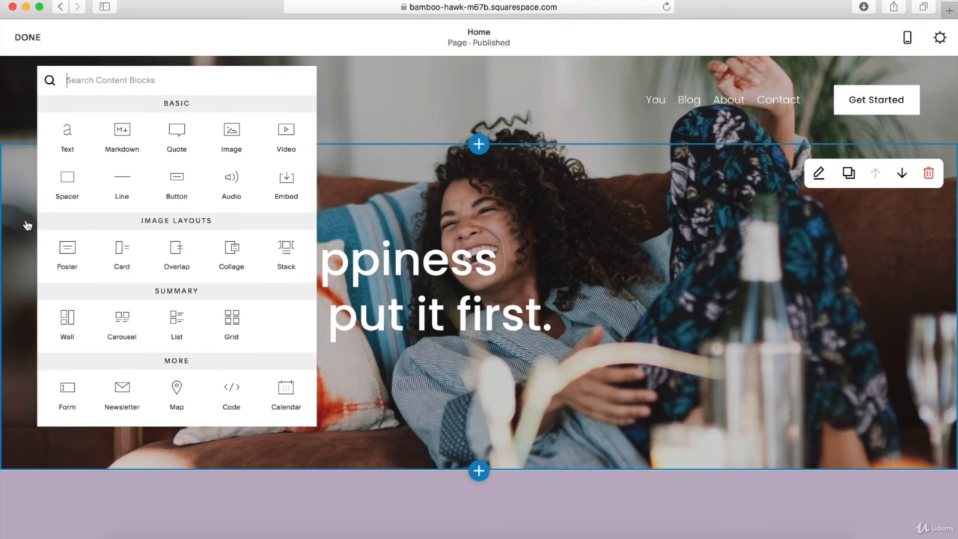
{"action": "scroll", "coordinate": [176, 180], "scroll_direction": "down", "scroll_amount": 10}
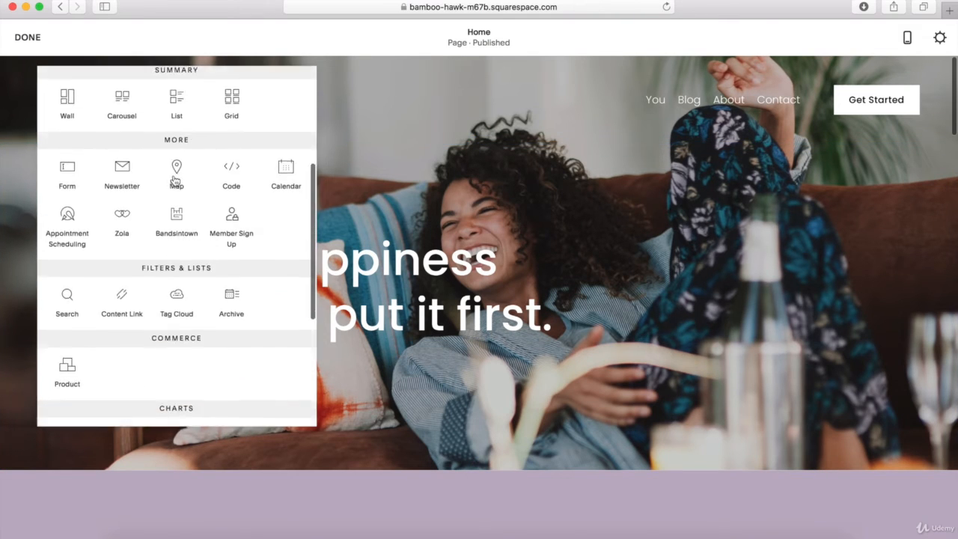
{"action": "scroll", "coordinate": [174, 180], "scroll_direction": "up", "scroll_amount": 10}
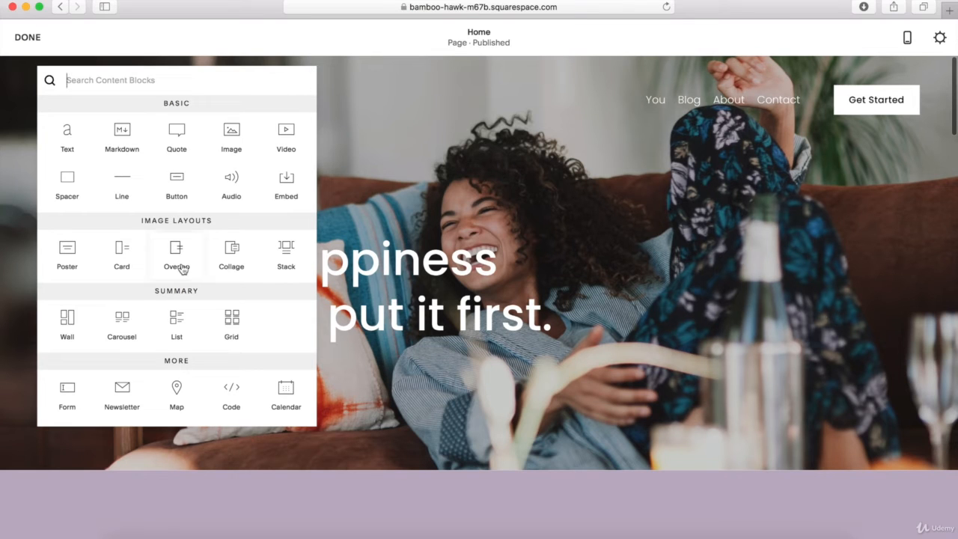
{"action": "left_click", "coordinate": [178, 183]}
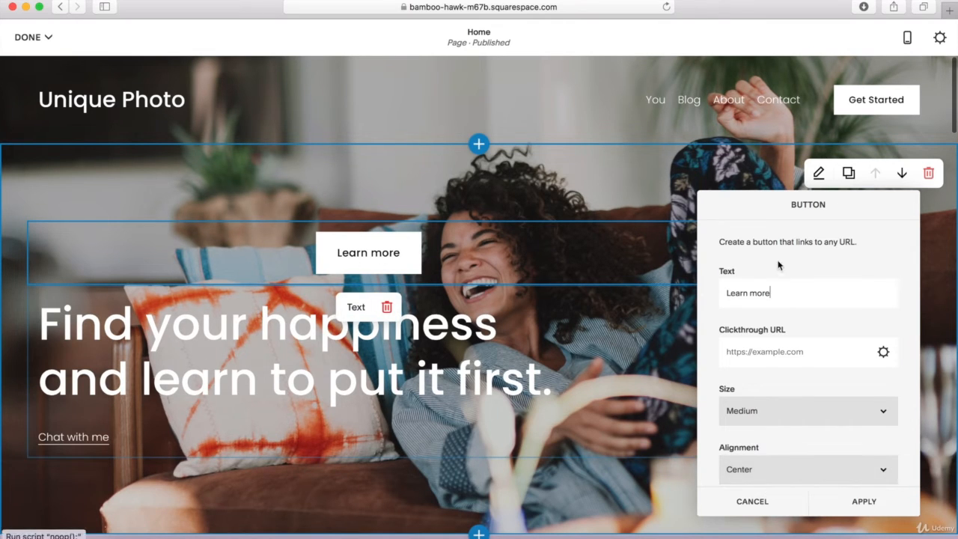
{"action": "left_click", "coordinate": [752, 502]}
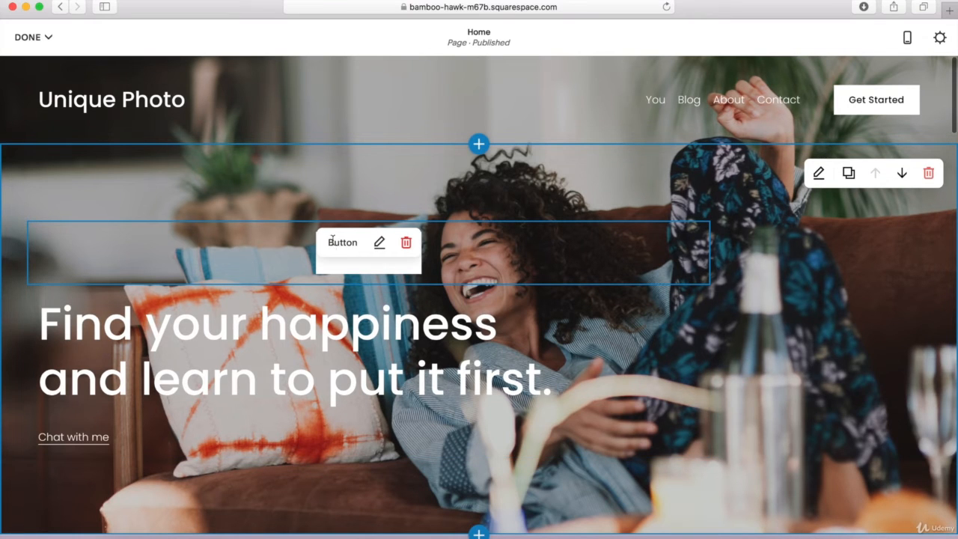
- Move the new "Learn more" button below the "Chat with me" link, then delete the button block
{"action": "left_click_drag", "start_coordinate": [339, 240], "coordinate": [334, 384]}
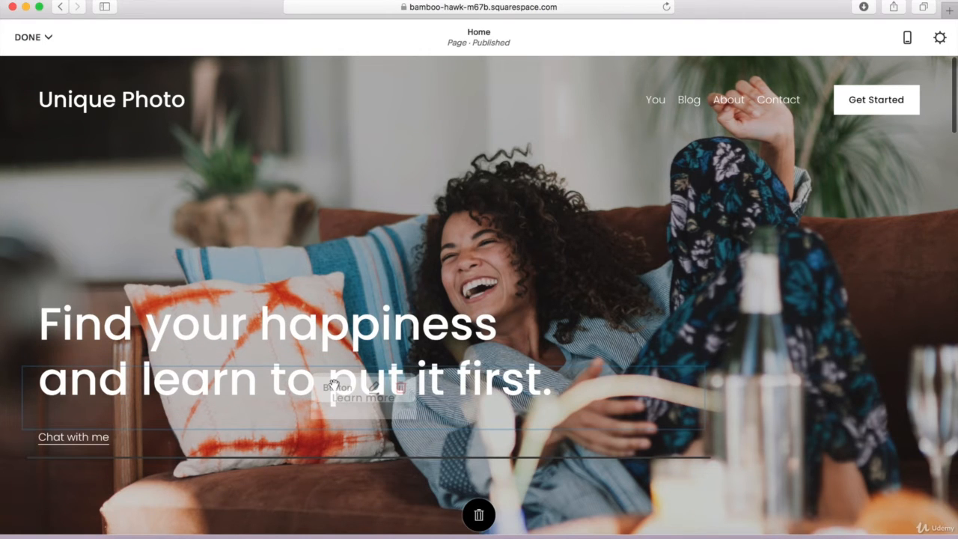
{"action": "left_click_drag", "start_coordinate": [334, 384], "coordinate": [334, 386]}
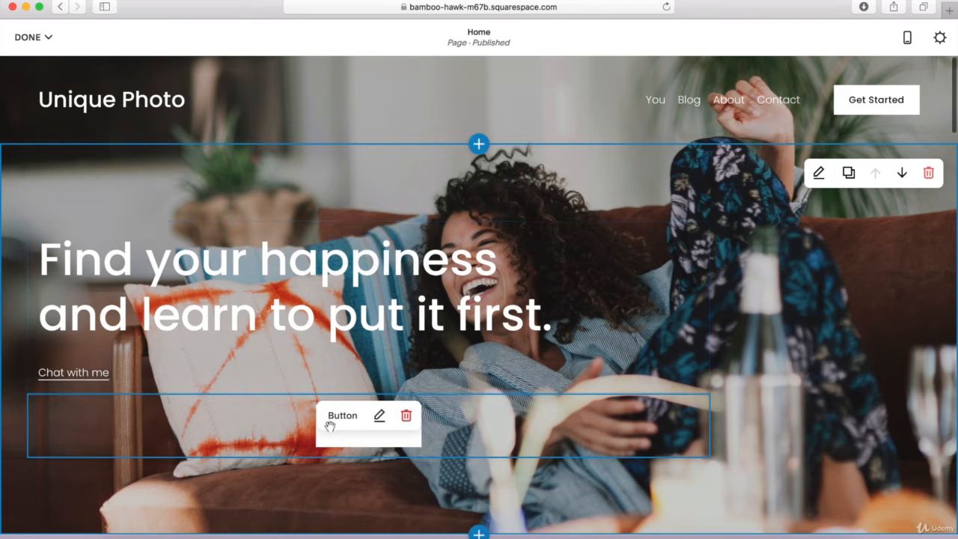
{"action": "left_click", "coordinate": [405, 416]}
{"action": "left_click", "coordinate": [445, 420]}
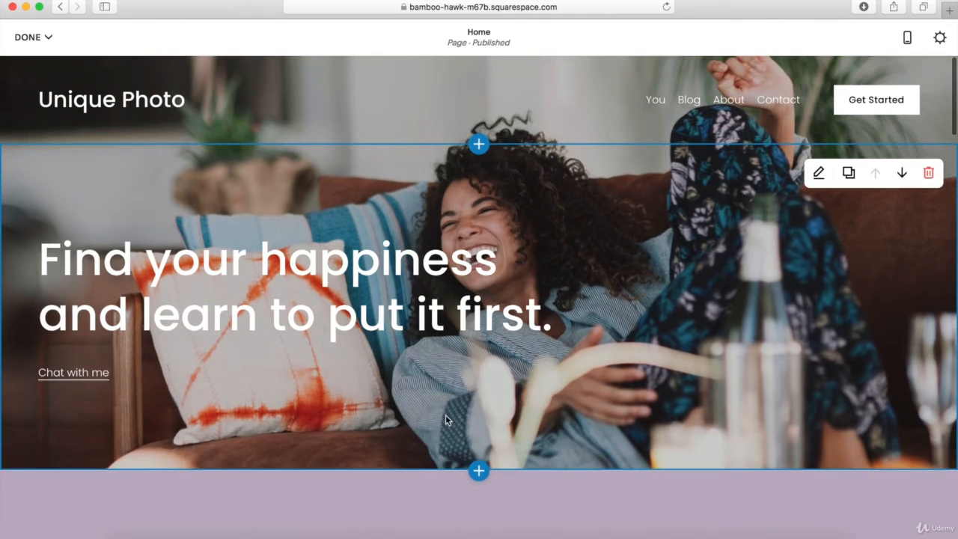
- Browse the content blocks available for insertion above the "Improve your relationship" content, and close the list without adding one
{"action": "scroll", "coordinate": [445, 415], "scroll_direction": "down", "scroll_amount": 2}
{"action": "scroll", "coordinate": [25, 307], "scroll_direction": "down", "scroll_amount": 8}
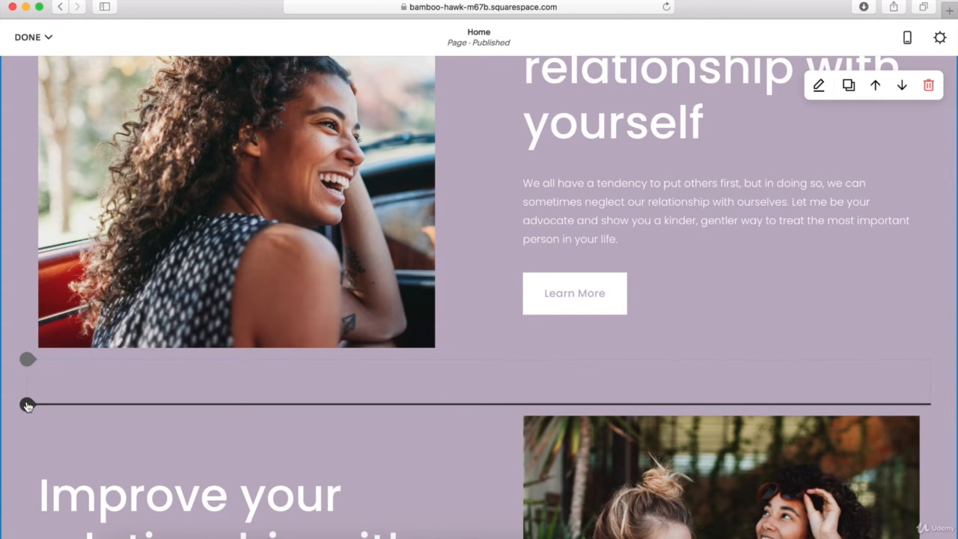
{"action": "left_click", "coordinate": [27, 406]}
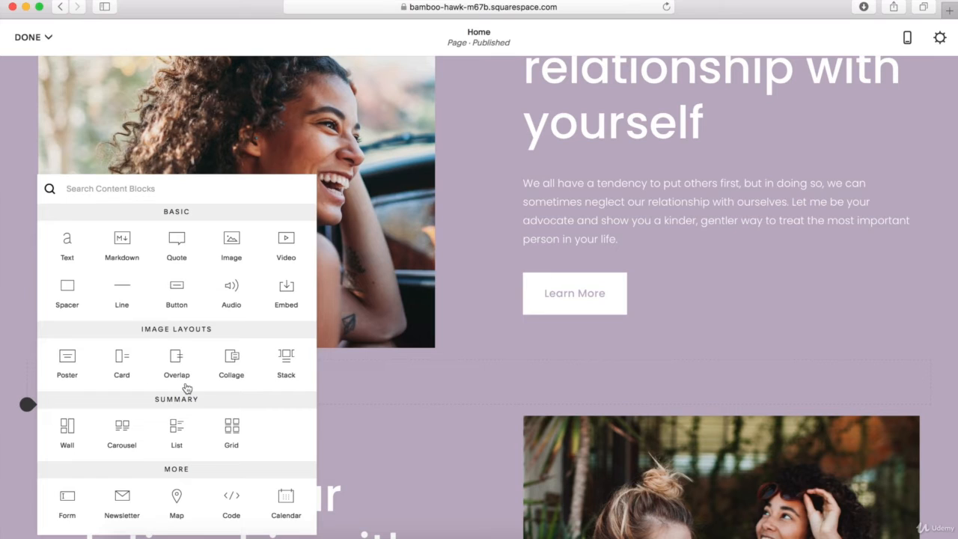
{"action": "scroll", "coordinate": [186, 387], "scroll_direction": "down", "scroll_amount": 10}
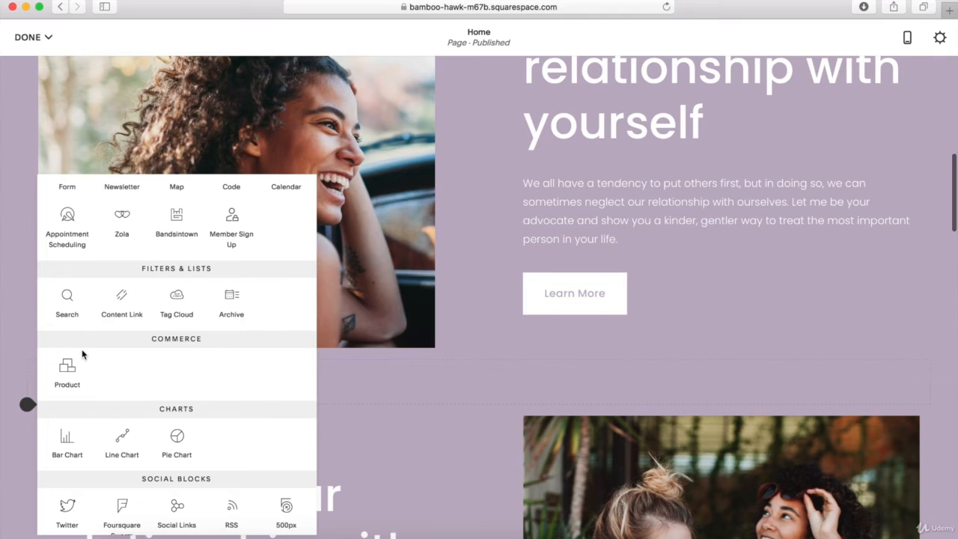
{"action": "left_click", "coordinate": [15, 344]}
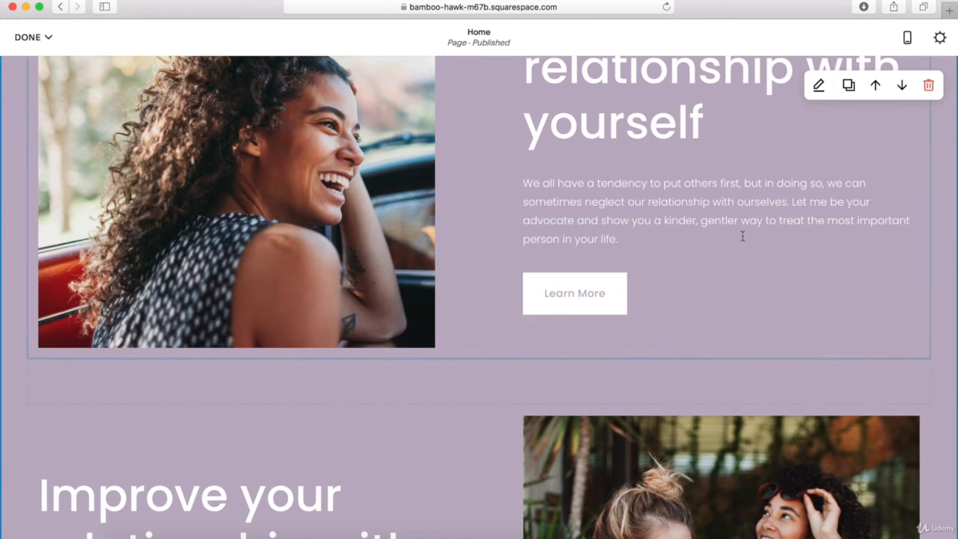
- Open the Home page's settings and review the General, SEO and Social Image options
{"action": "scroll", "coordinate": [741, 236], "scroll_direction": "up", "scroll_amount": 10}
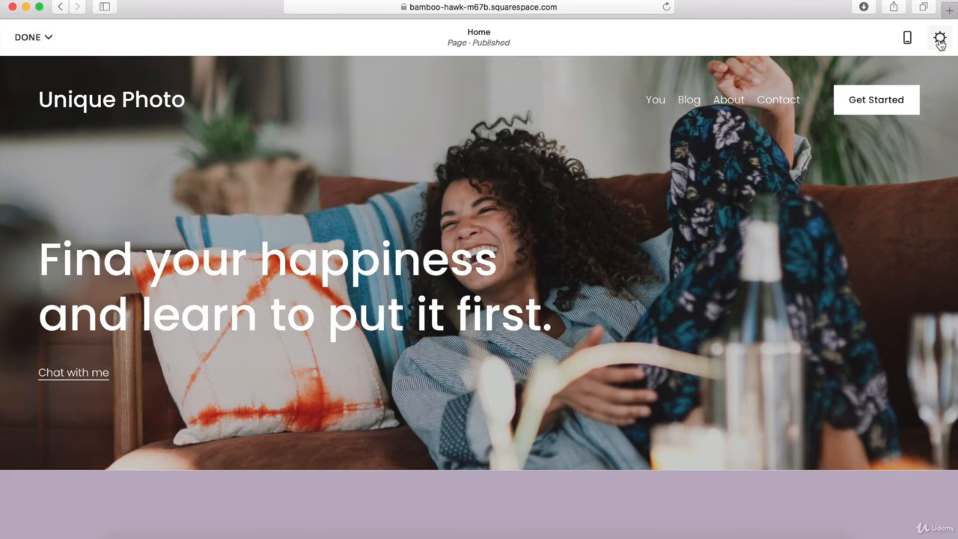
{"action": "left_click", "coordinate": [939, 41]}
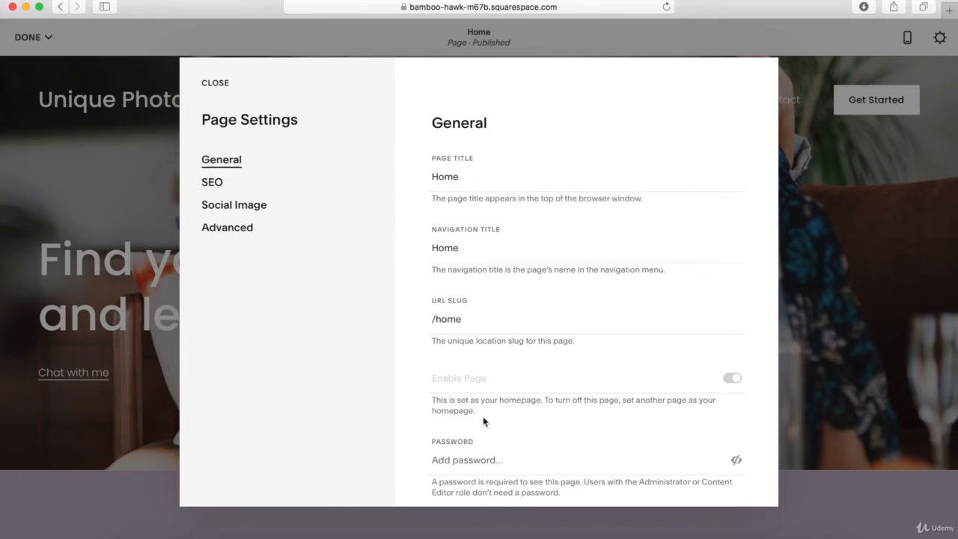
{"action": "scroll", "coordinate": [463, 443], "scroll_direction": "down", "scroll_amount": 3}
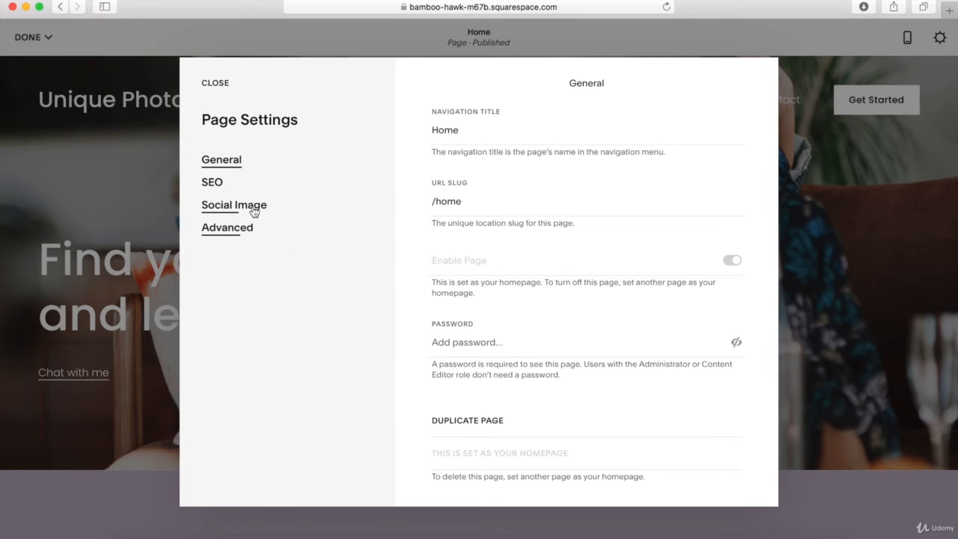
{"action": "left_click", "coordinate": [212, 182]}
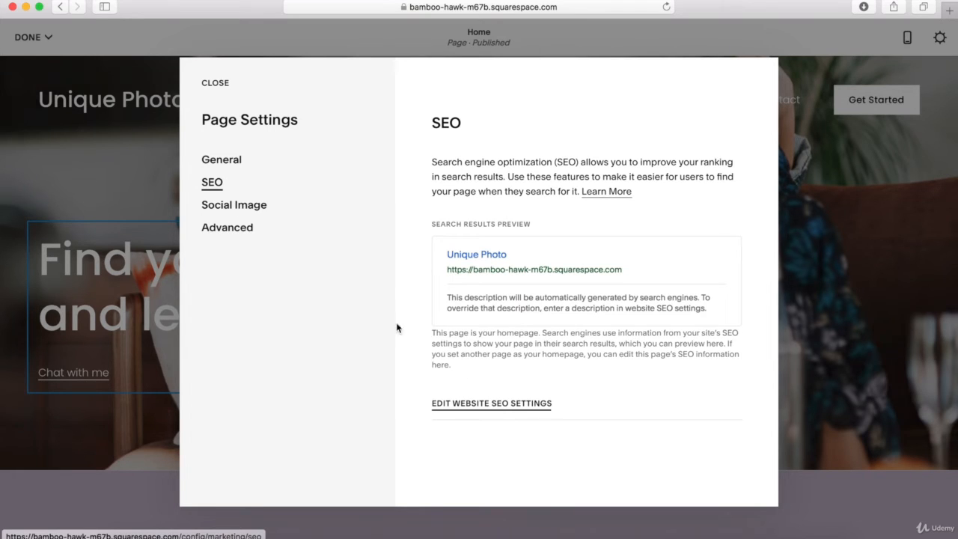
{"action": "left_click", "coordinate": [242, 212]}
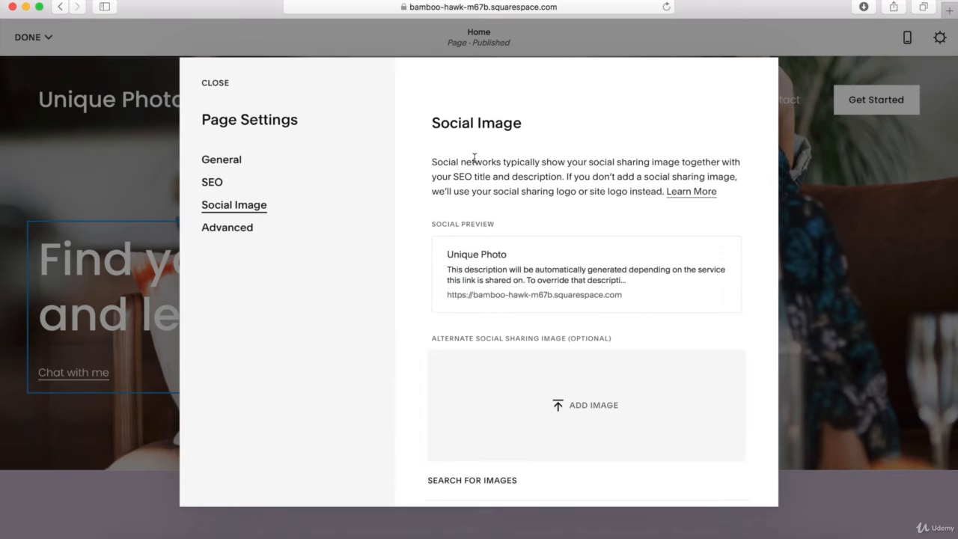
- Review the Advanced and General options in the Home page's settings, and close the settings
{"action": "left_click", "coordinate": [244, 233]}
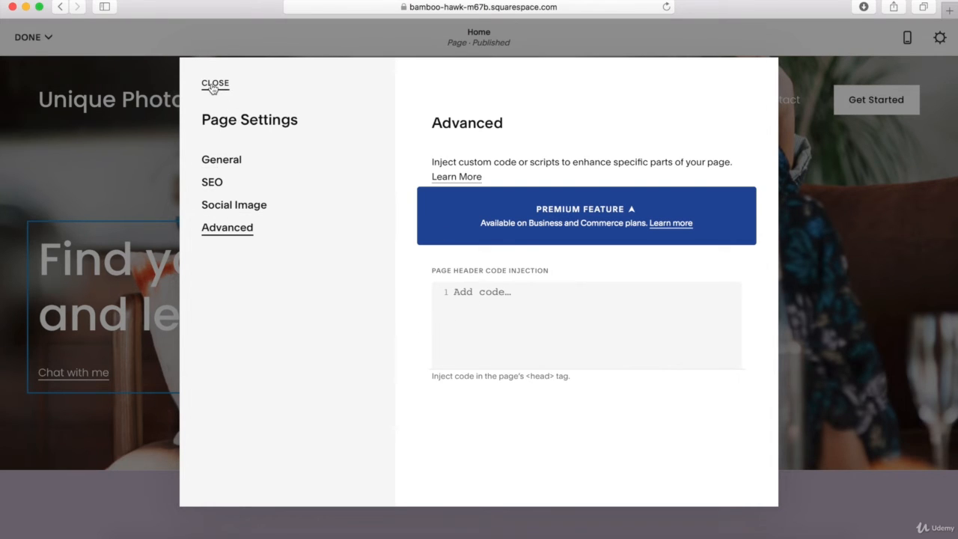
{"action": "left_click", "coordinate": [219, 163]}
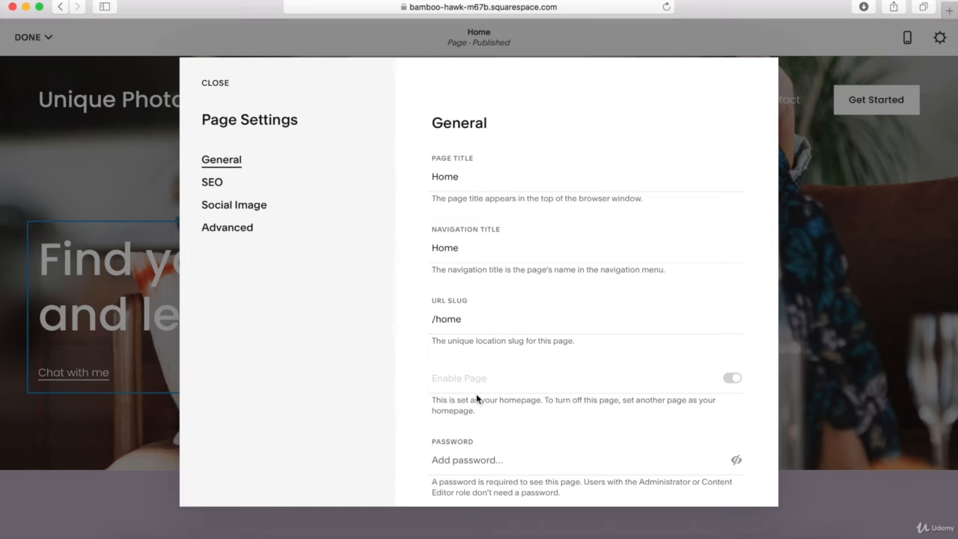
{"action": "left_click", "coordinate": [214, 84]}
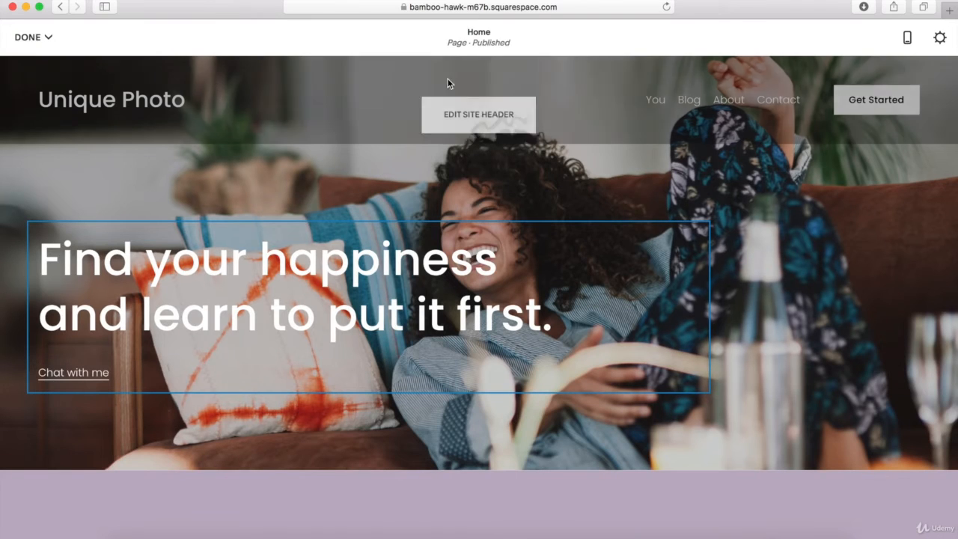
- Preview the Home page in mobile view, return to desktop view and save the page edits
{"action": "left_click", "coordinate": [907, 41]}
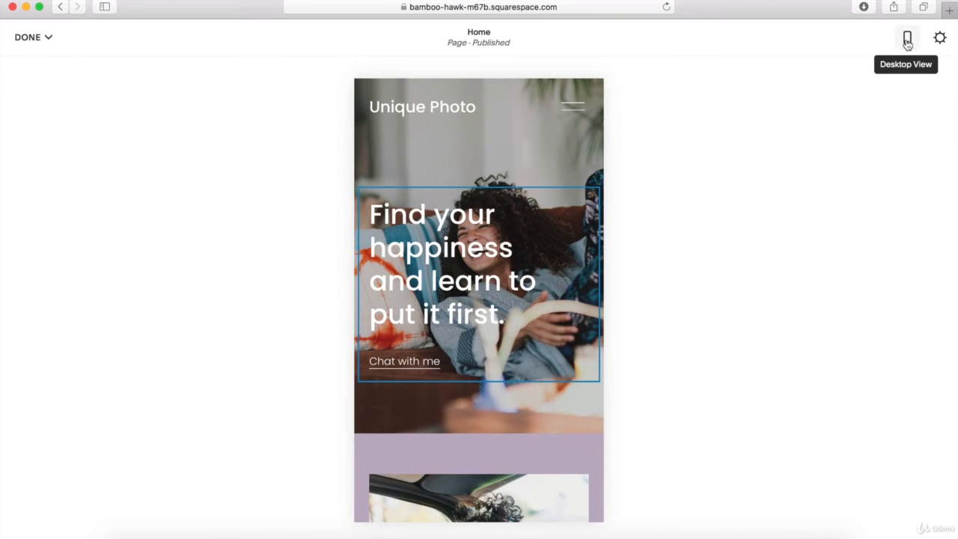
{"action": "left_click", "coordinate": [906, 41]}
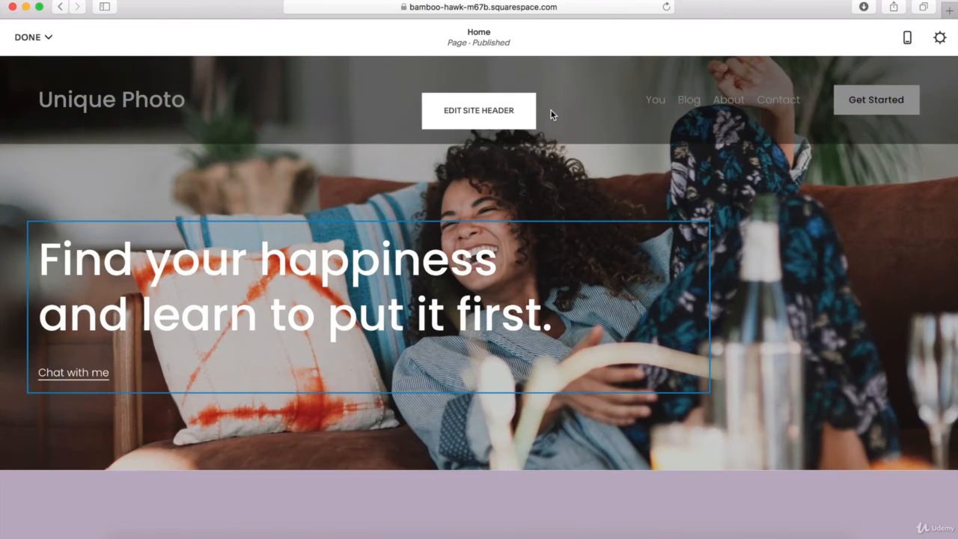
{"action": "left_click", "coordinate": [28, 38]}
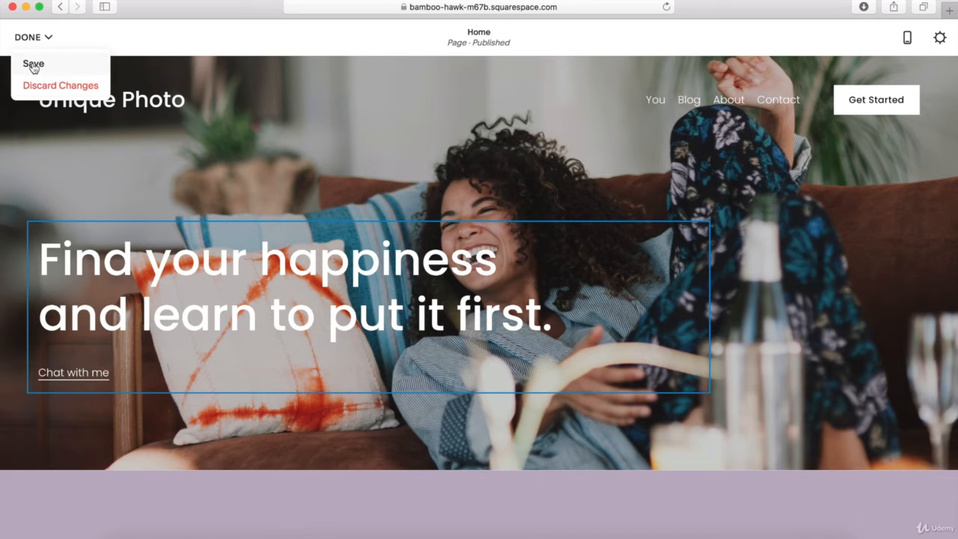
{"action": "left_click", "coordinate": [33, 66]}
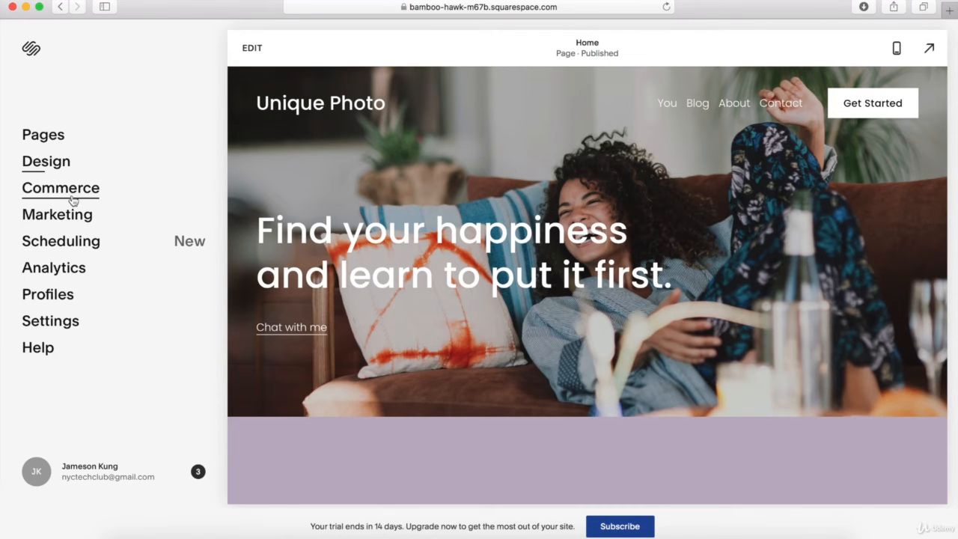
- Open the About page from the site's page list and look through its content
{"action": "left_click", "coordinate": [58, 143]}
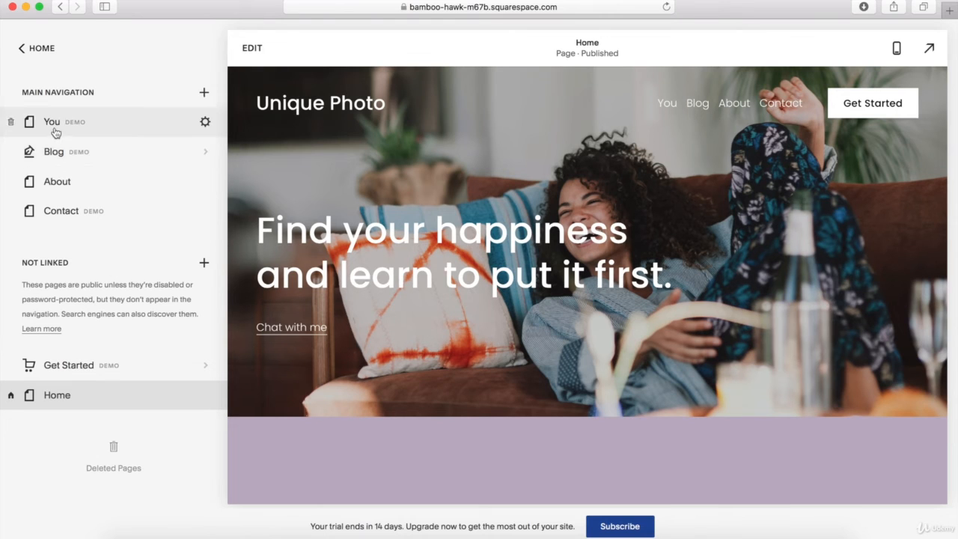
{"action": "left_click", "coordinate": [61, 188]}
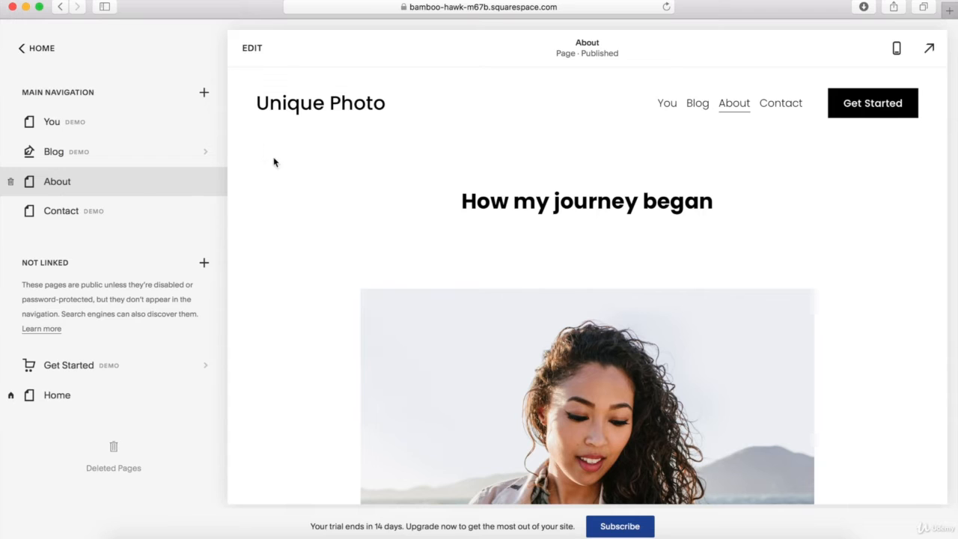
{"action": "scroll", "coordinate": [333, 158], "scroll_direction": "down", "scroll_amount": 6}
{"action": "scroll", "coordinate": [334, 159], "scroll_direction": "down", "scroll_amount": 10}
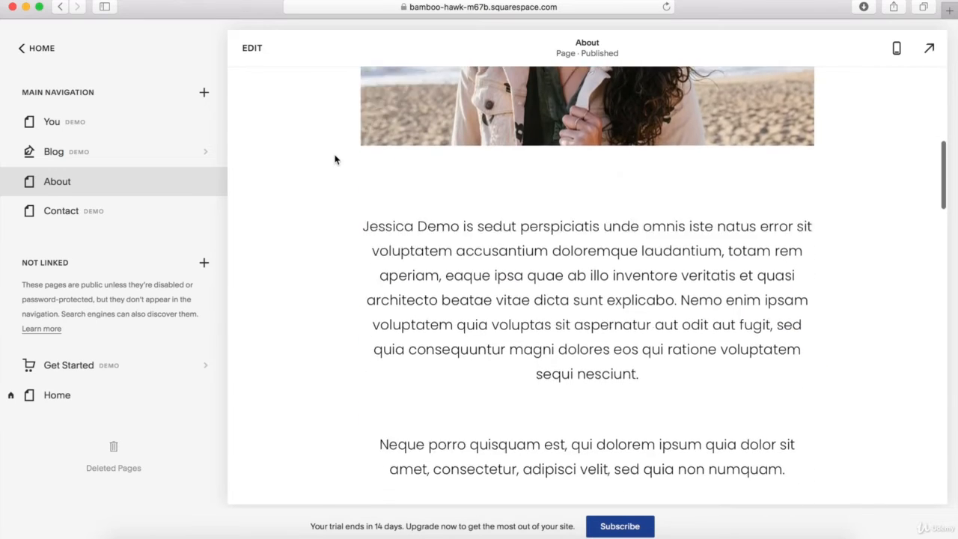
{"action": "scroll", "coordinate": [334, 158], "scroll_direction": "up", "scroll_amount": 15}
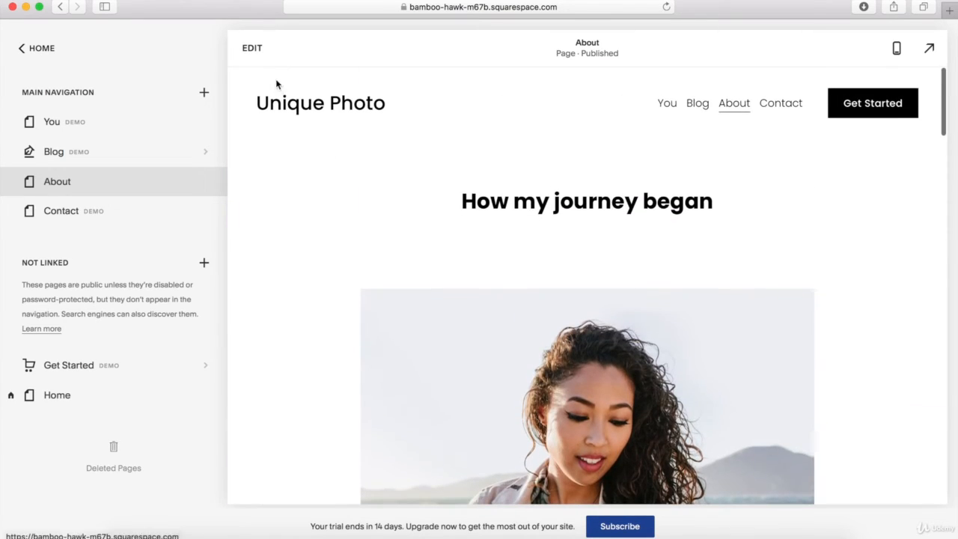
- Open the About page for editing, look through its sections and leave the editor without making changes
{"action": "left_click", "coordinate": [251, 48]}
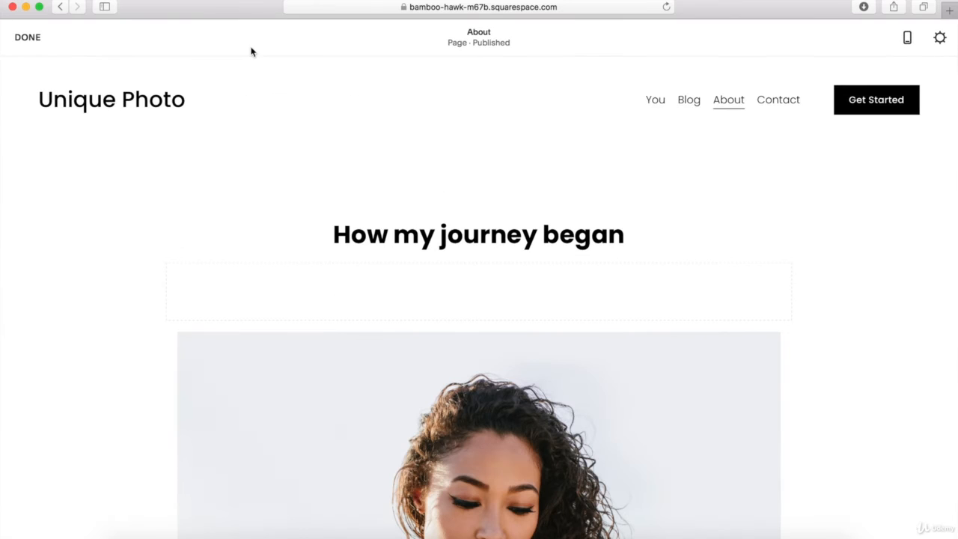
{"action": "scroll", "coordinate": [285, 220], "scroll_direction": "down", "scroll_amount": 15}
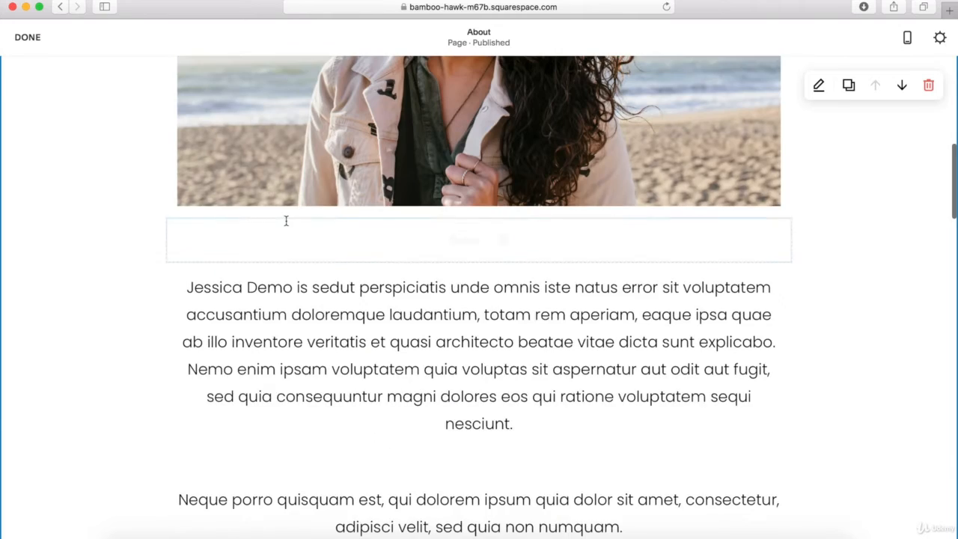
{"action": "scroll", "coordinate": [286, 220], "scroll_direction": "up", "scroll_amount": 15}
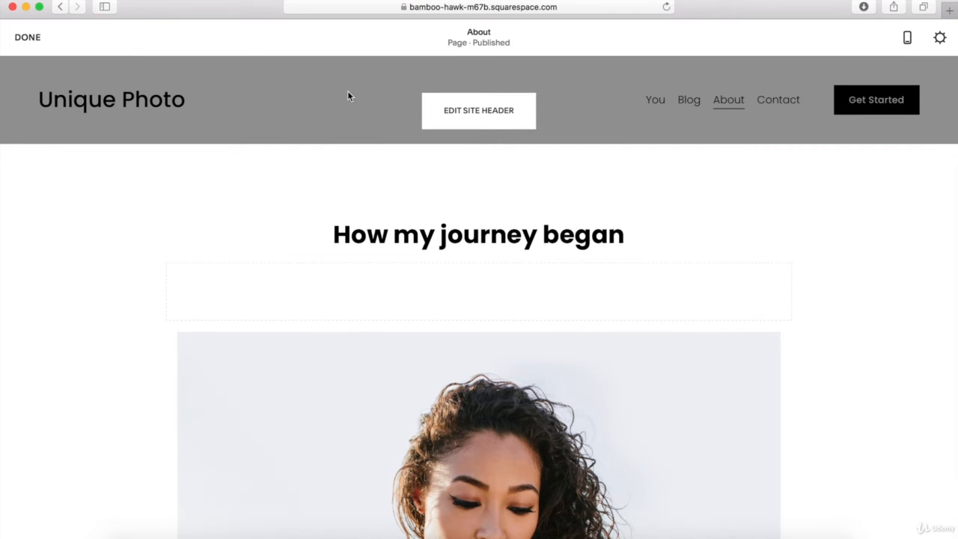
{"action": "left_click", "coordinate": [29, 41]}
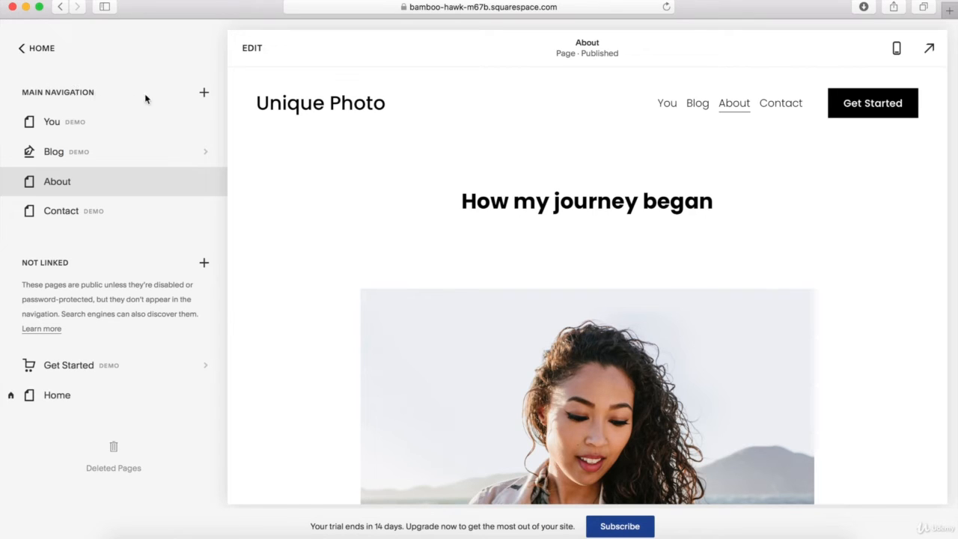
- Browse the page types that can be added to the main navigation and to the not-linked pages
{"action": "left_click", "coordinate": [204, 94]}
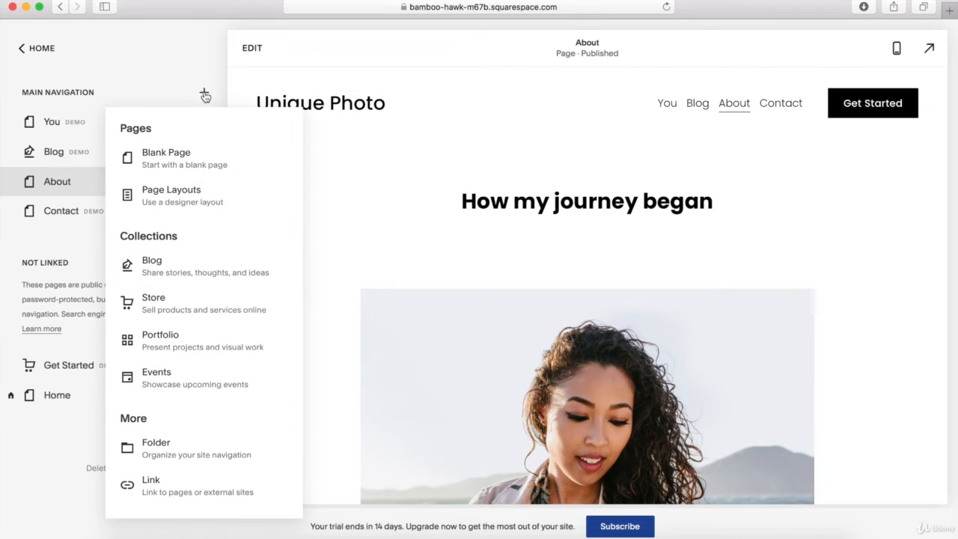
{"action": "left_click", "coordinate": [68, 299]}
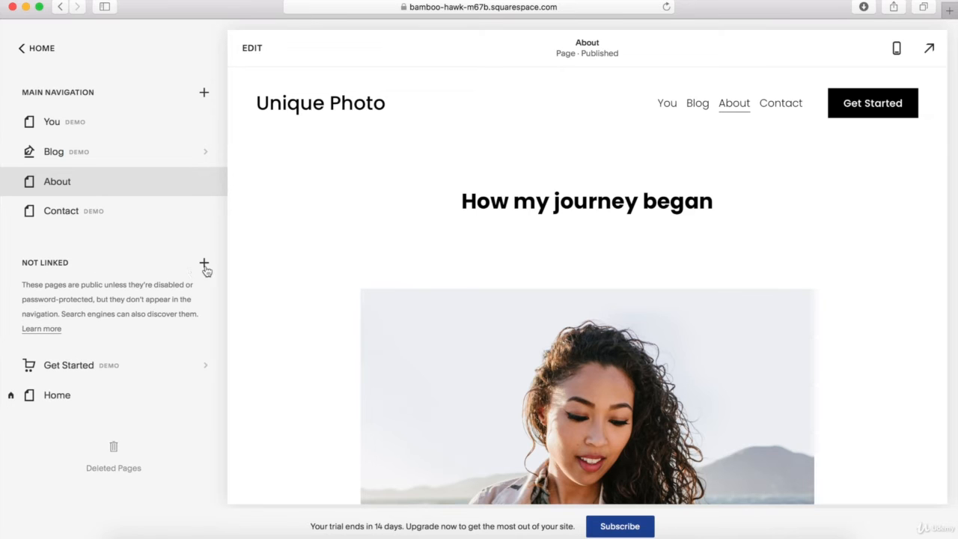
{"action": "left_click", "coordinate": [204, 263]}
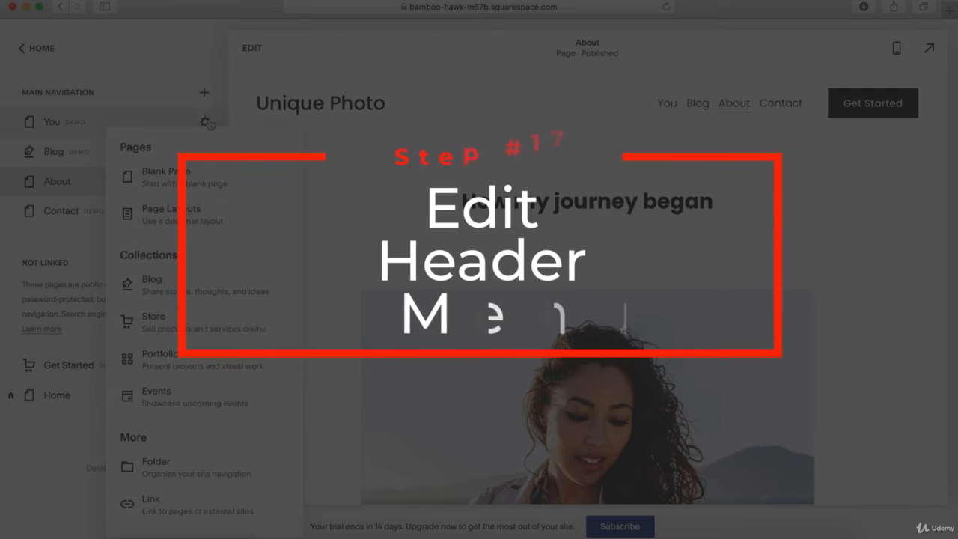
- Add a page with the Services 1 layout to the main navigation and name it "Services"
{"action": "left_click", "coordinate": [204, 93]}
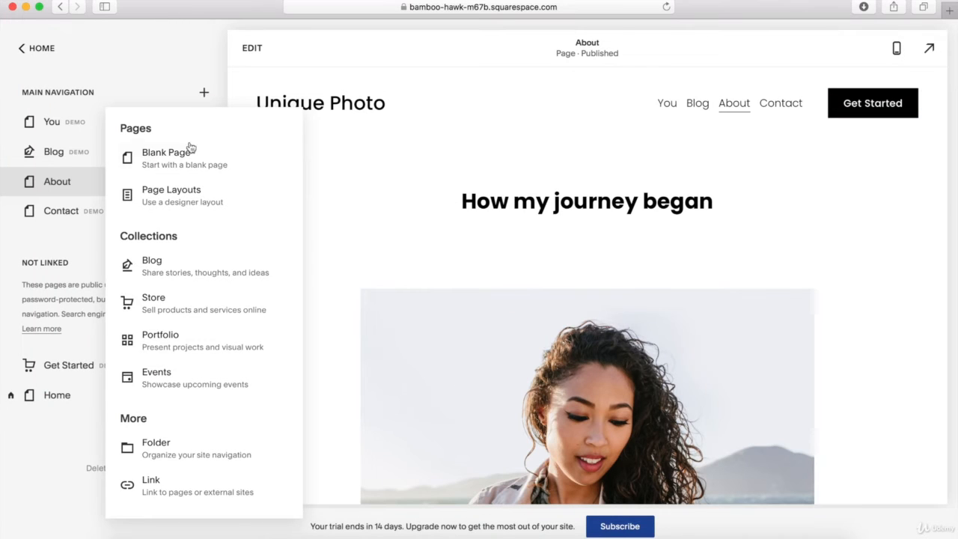
{"action": "left_click", "coordinate": [181, 200]}
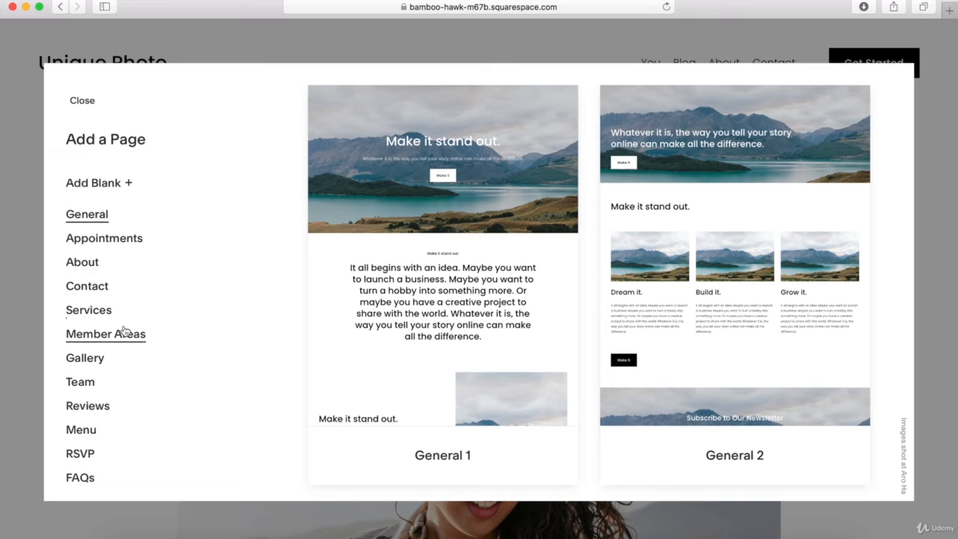
{"action": "left_click", "coordinate": [89, 315]}
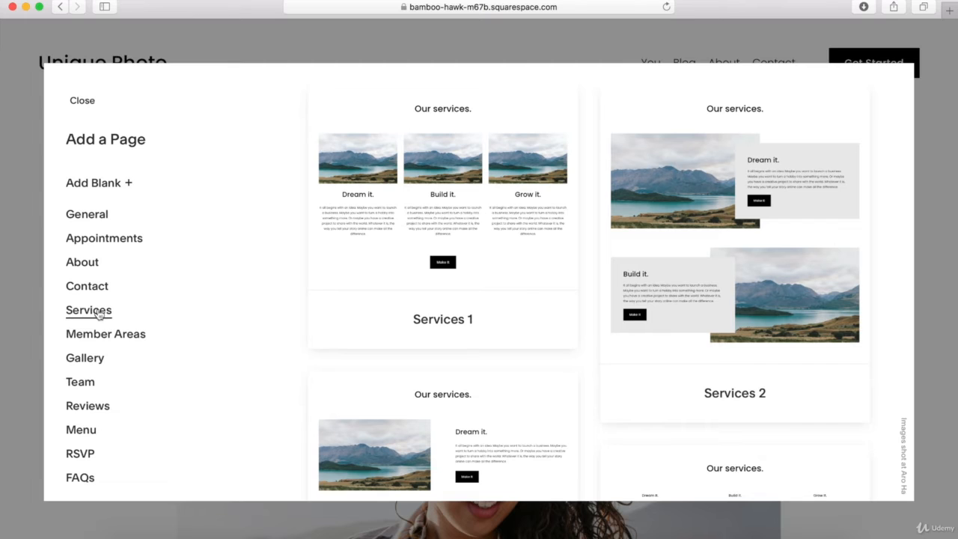
{"action": "left_click", "coordinate": [397, 208]}
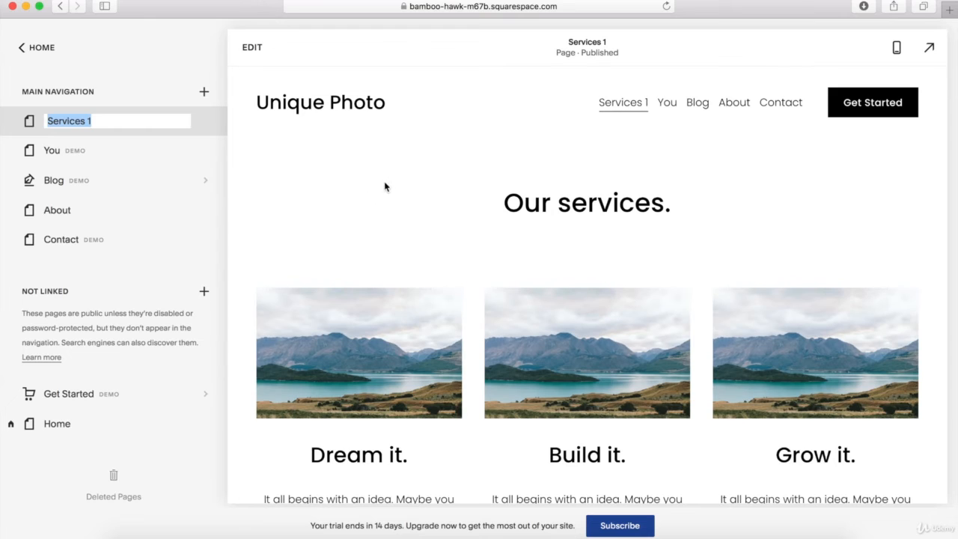
{"action": "left_click", "coordinate": [98, 118]}
{"action": "key", "text": "Return"}
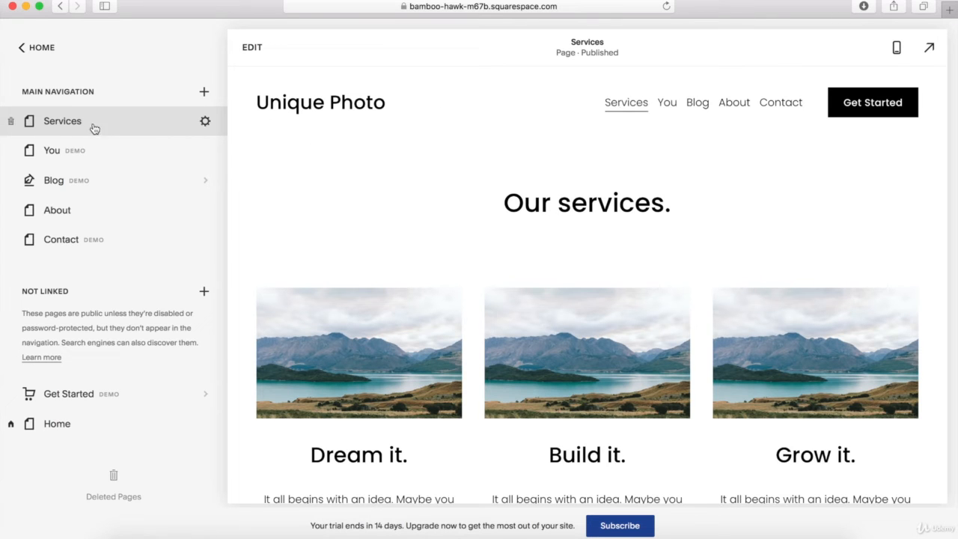
- Move the Services page between Blog and About in the main navigation, and look through its content
{"action": "left_click_drag", "start_coordinate": [102, 128], "coordinate": [97, 193]}
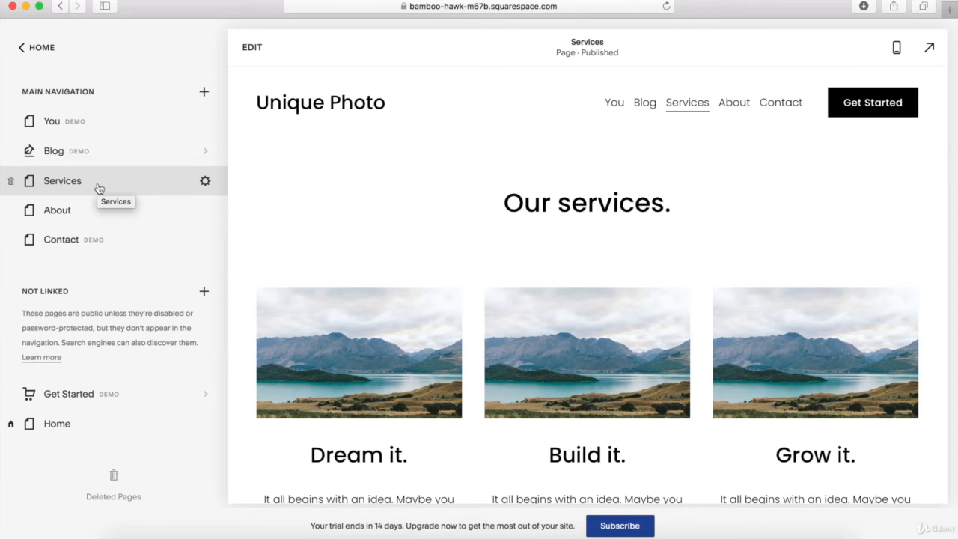
{"action": "scroll", "coordinate": [257, 215], "scroll_direction": "down", "scroll_amount": 1}
{"action": "scroll", "coordinate": [257, 215], "scroll_direction": "down", "scroll_amount": 10}
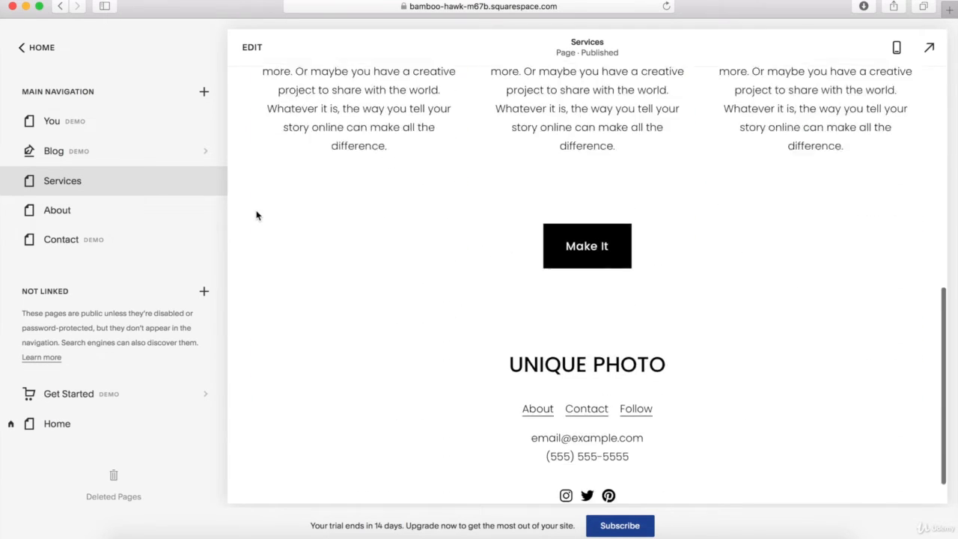
{"action": "scroll", "coordinate": [257, 215], "scroll_direction": "up", "scroll_amount": 10}
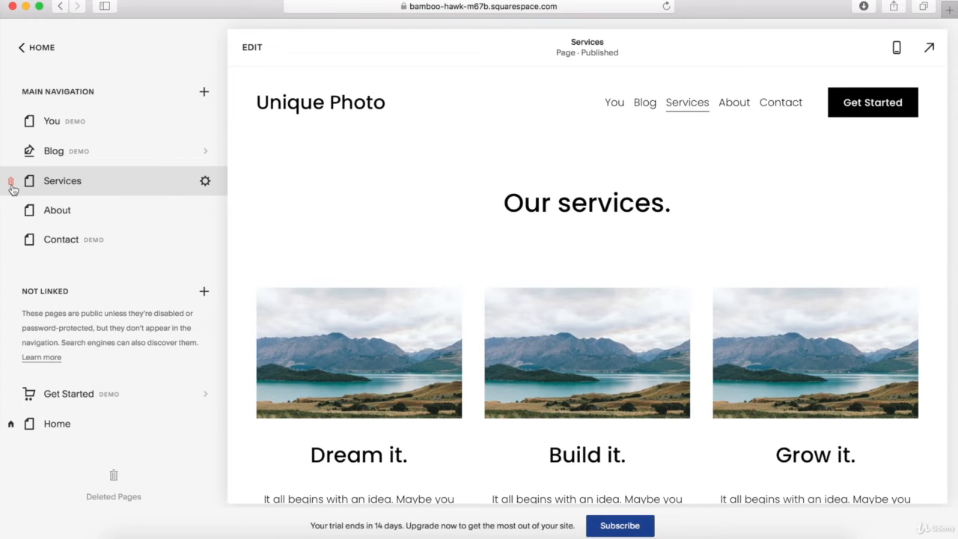
- Review the Services page's General settings, and browse the page types available for the main navigation without adding one
{"action": "left_click", "coordinate": [205, 181]}
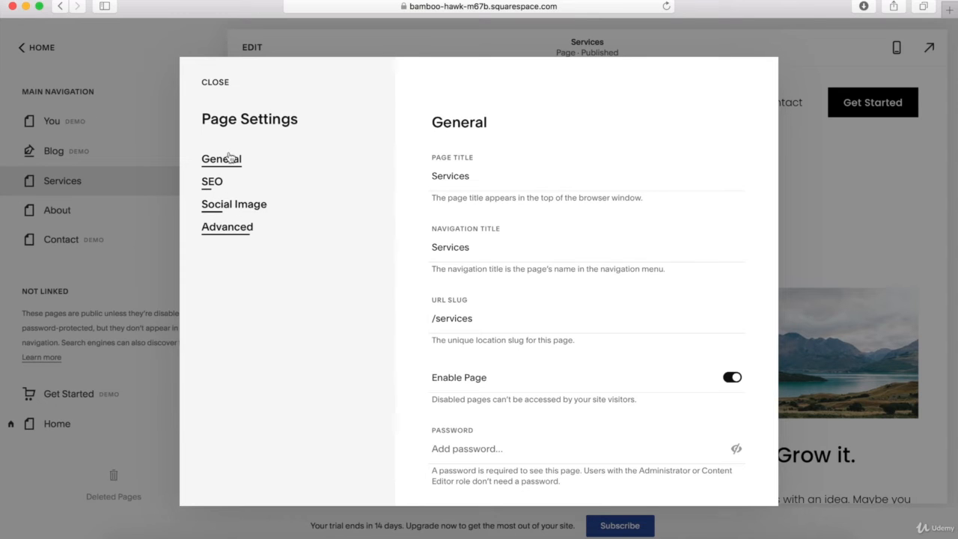
{"action": "left_click", "coordinate": [215, 83]}
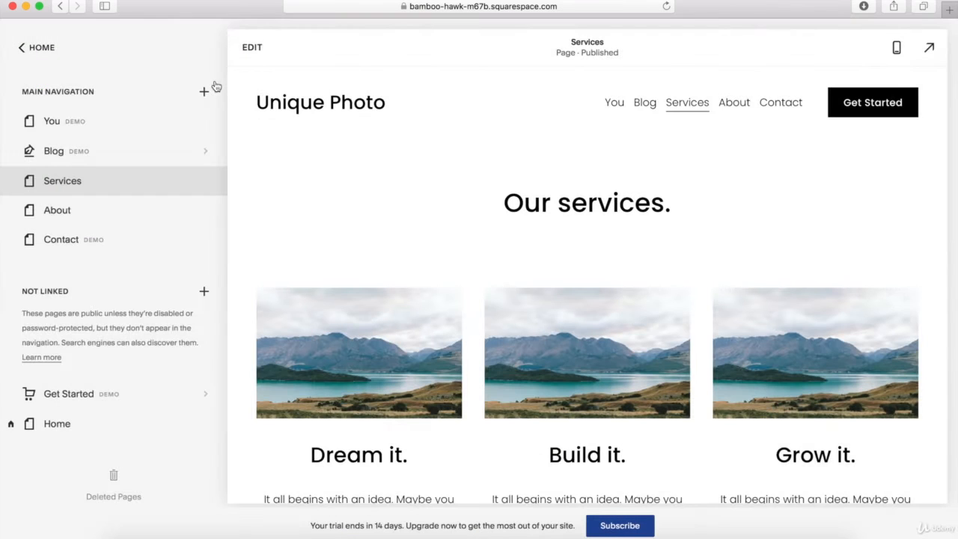
{"action": "mouse_move", "coordinate": [171, 180]}
{"action": "left_click", "coordinate": [204, 92]}
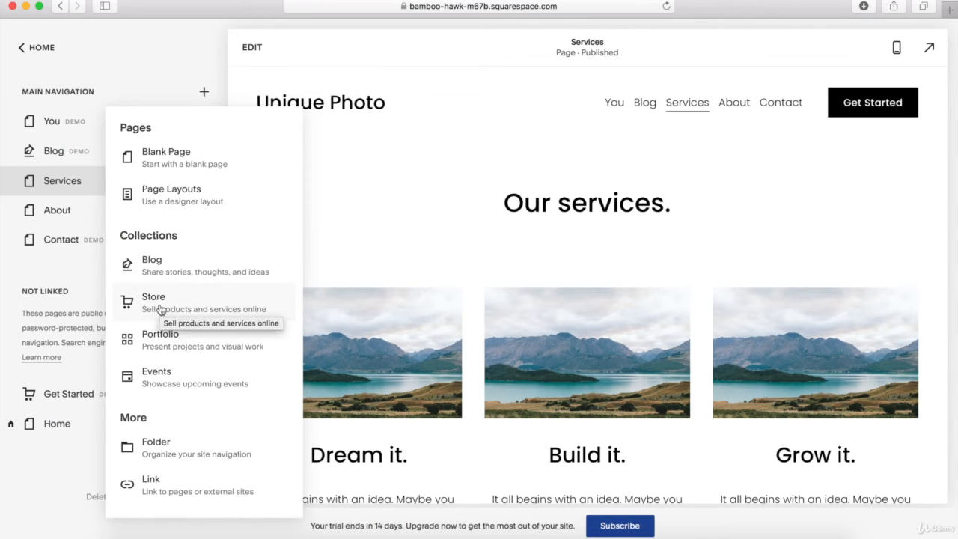
{"action": "left_click", "coordinate": [136, 75]}
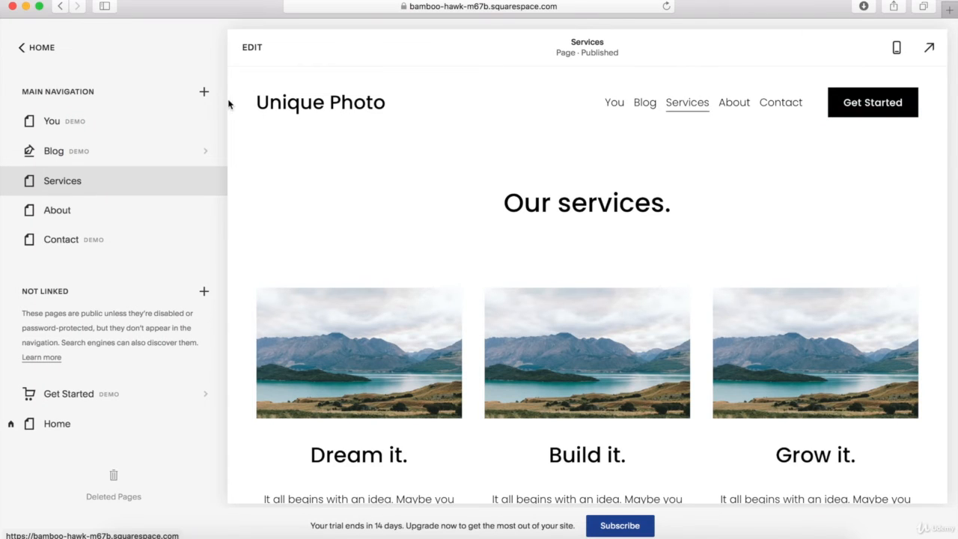
- Add a folder named "Demo Drop Down" to the main navigation
{"action": "left_click", "coordinate": [203, 92]}
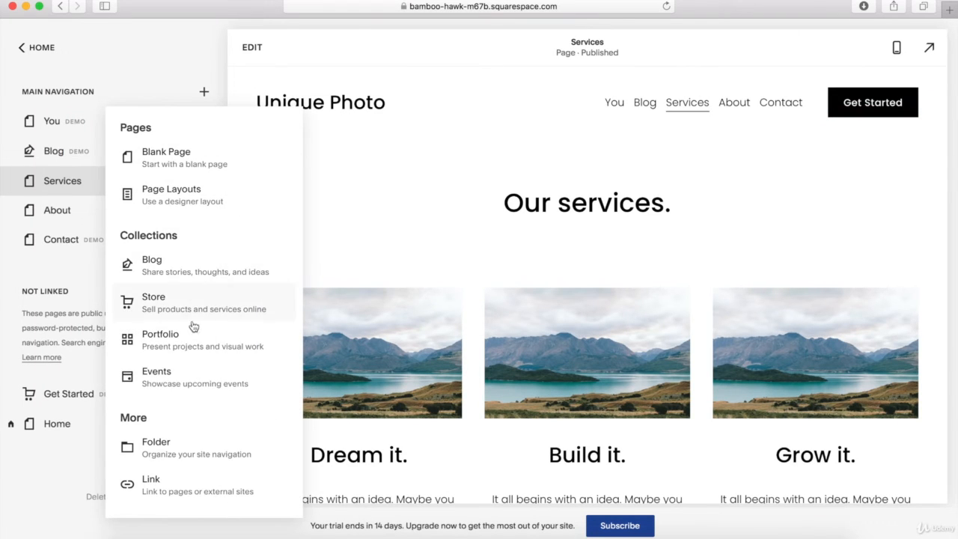
{"action": "left_click", "coordinate": [164, 447]}
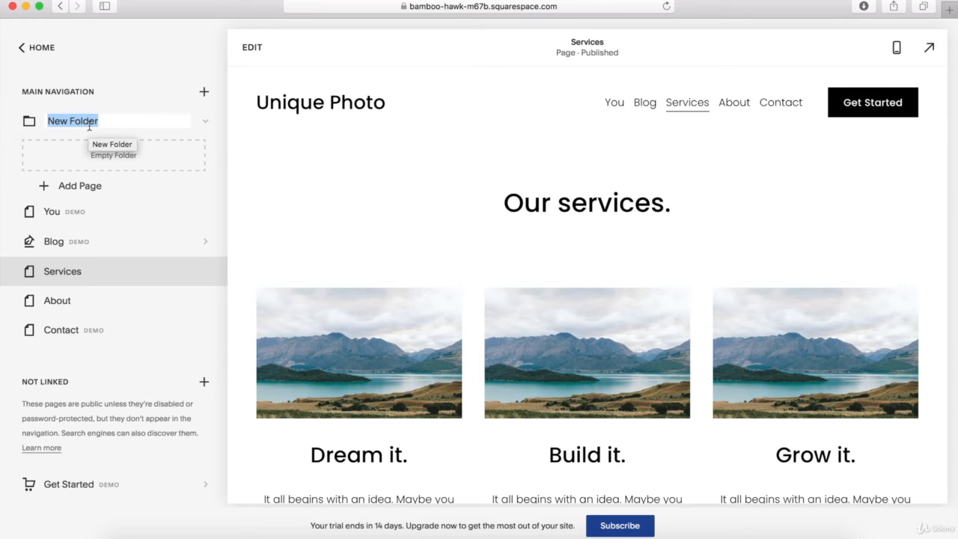
{"action": "type", "text": "Demo Drop Do"}
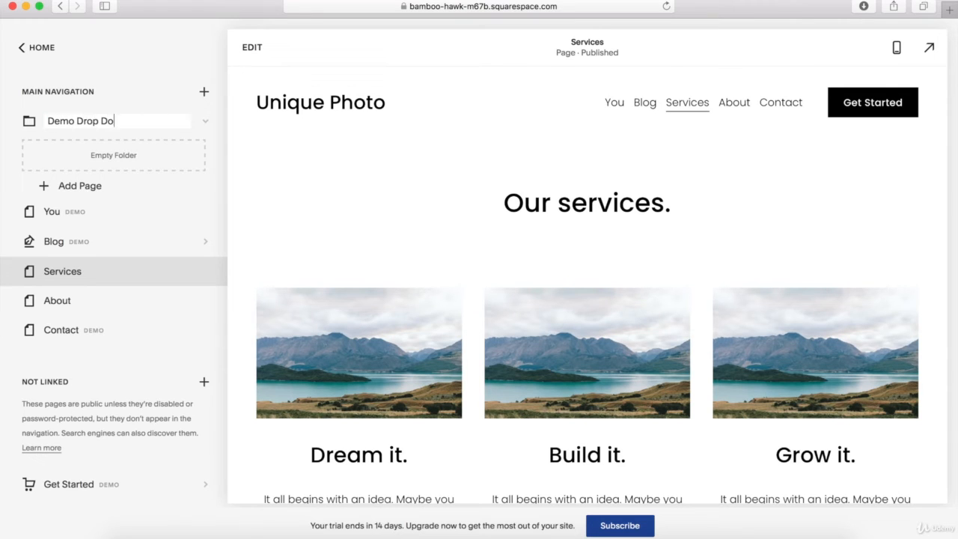
{"action": "type", "text": "wn"}
{"action": "key", "text": "Return"}
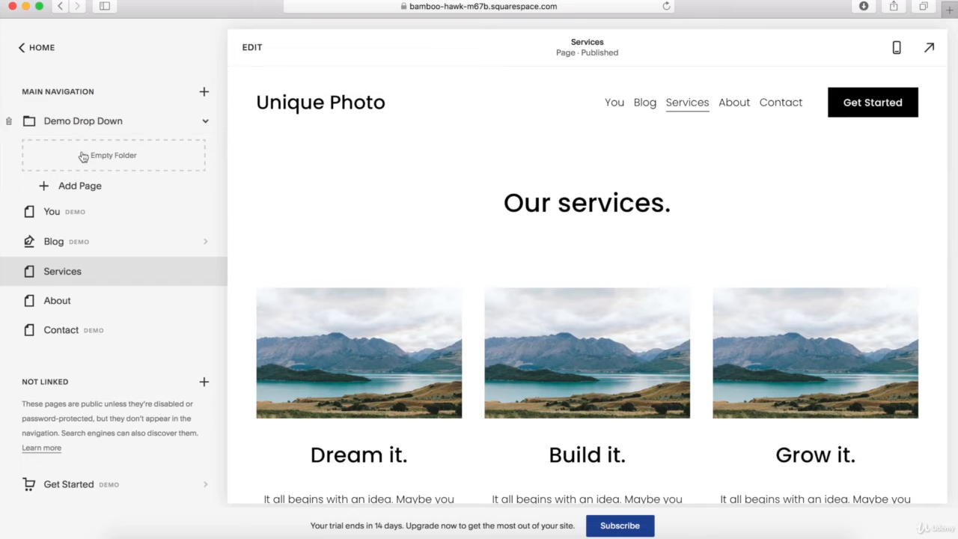
- Add a page with the Contact 1 layout inside the Demo Drop Down folder and name it "Contact"
{"action": "left_click", "coordinate": [78, 190]}
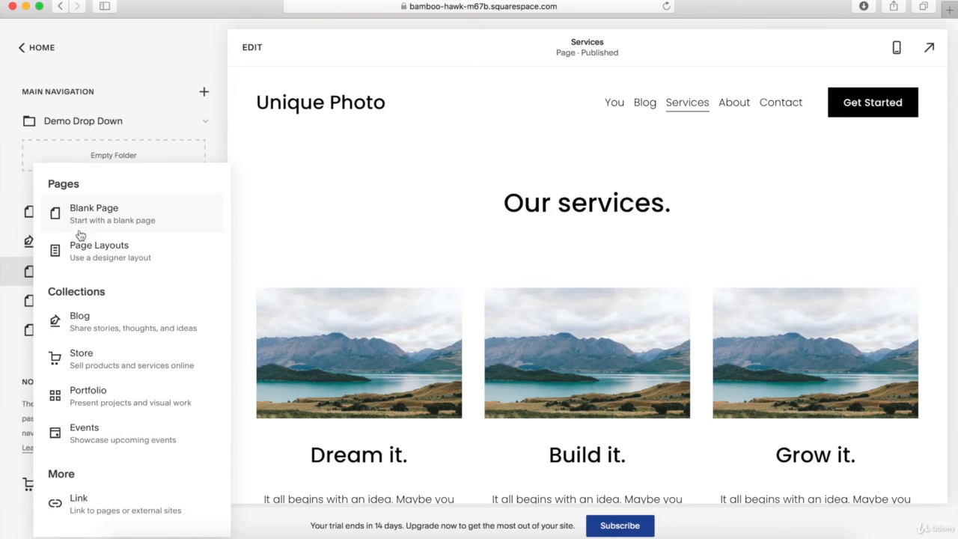
{"action": "left_click", "coordinate": [83, 255]}
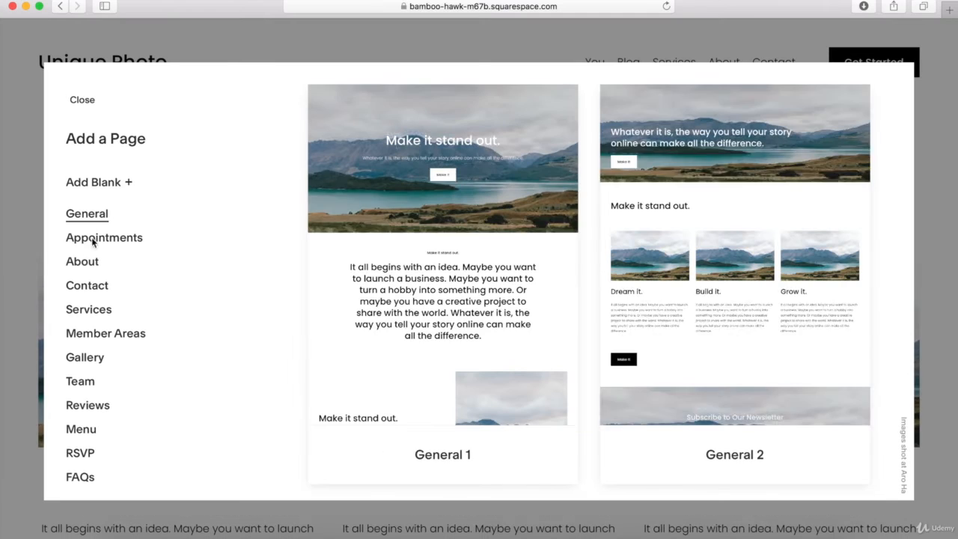
{"action": "left_click", "coordinate": [87, 287]}
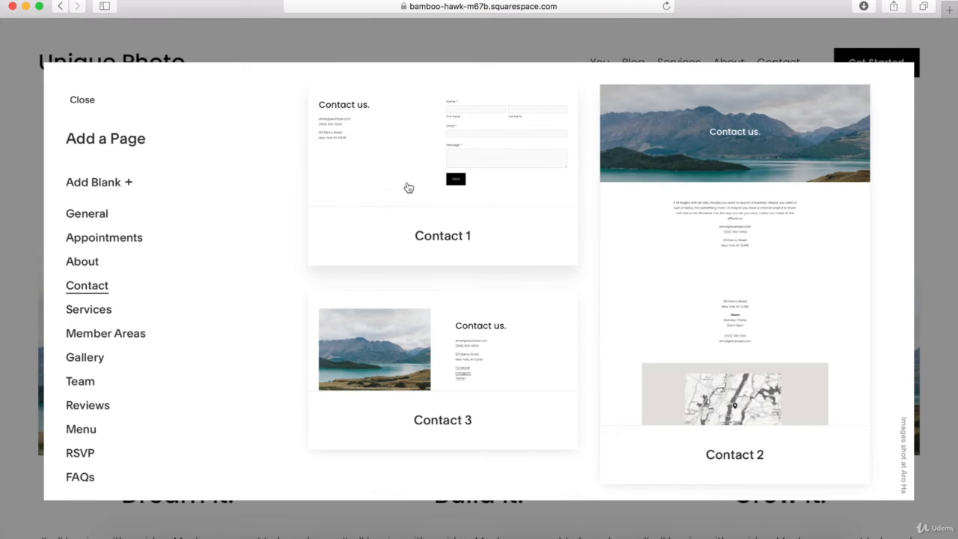
{"action": "left_click", "coordinate": [409, 188]}
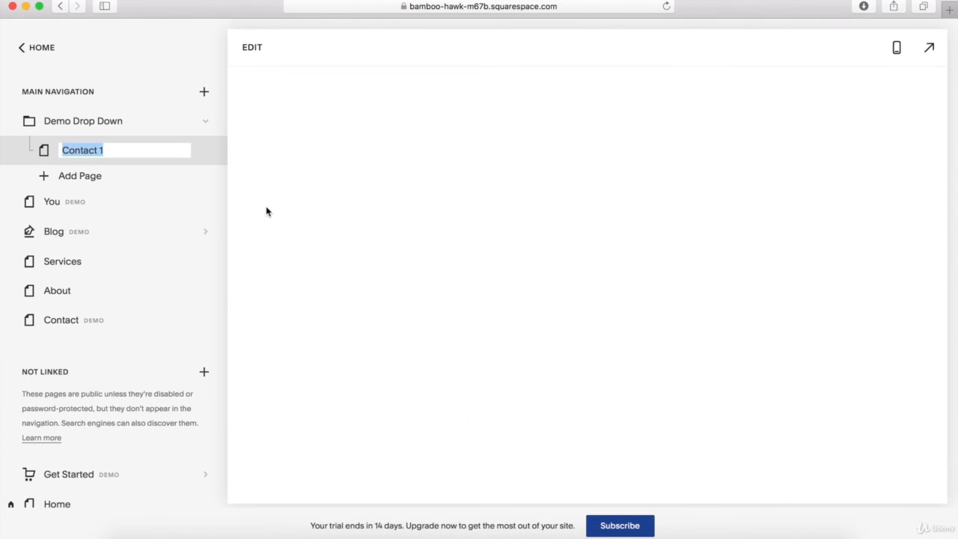
{"action": "left_click", "coordinate": [122, 154]}
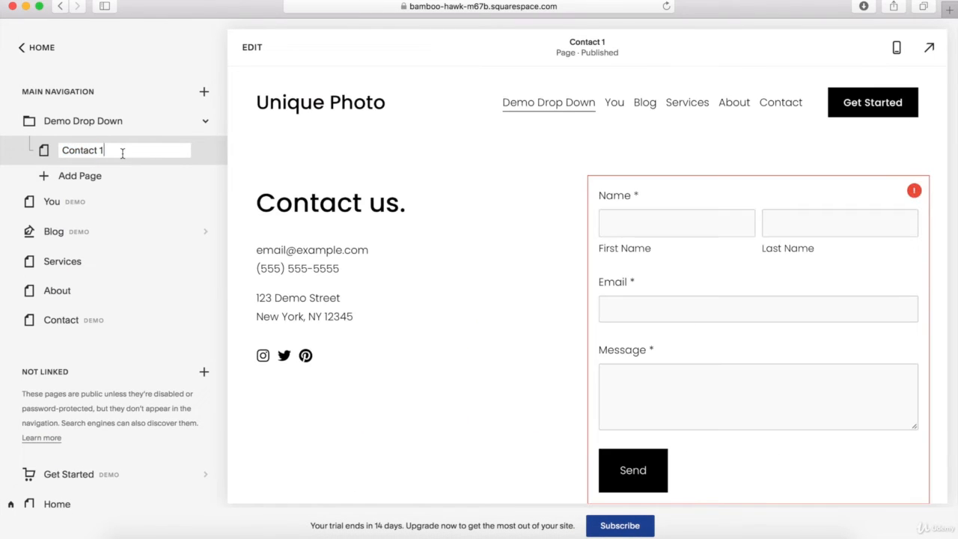
{"action": "key", "text": "Return"}
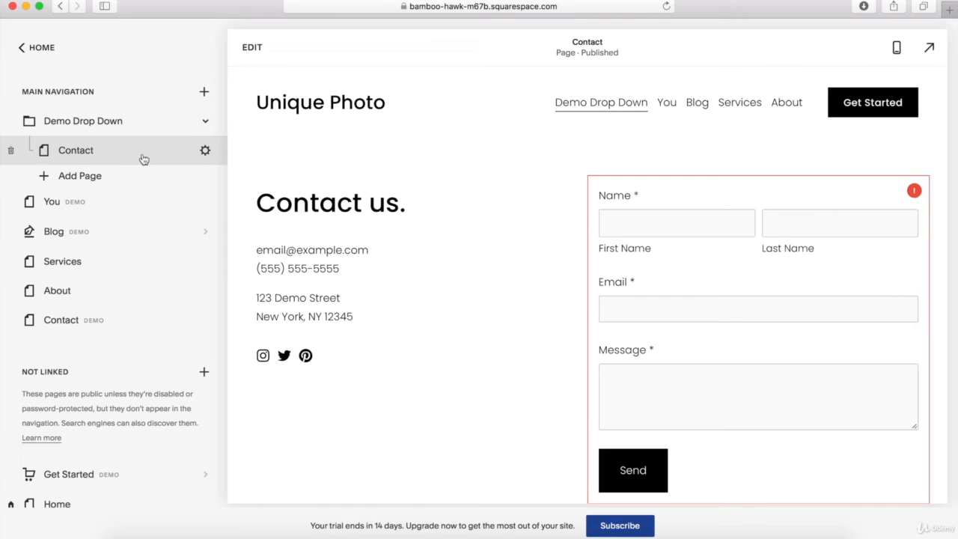
{"action": "mouse_move", "coordinate": [594, 116]}
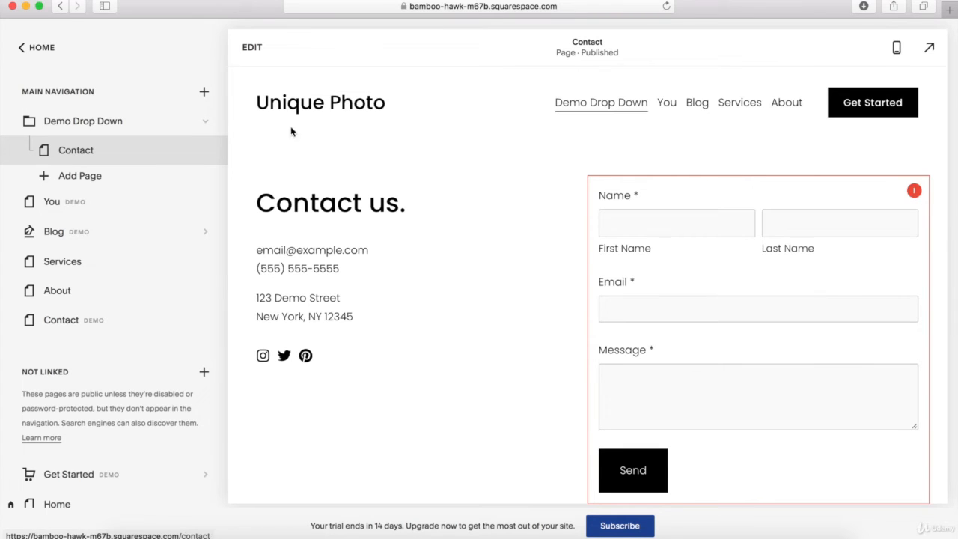
- Change the folder's navigation title to "Drop Down", save it, and check its entry in the site header
{"action": "mouse_move", "coordinate": [158, 133]}
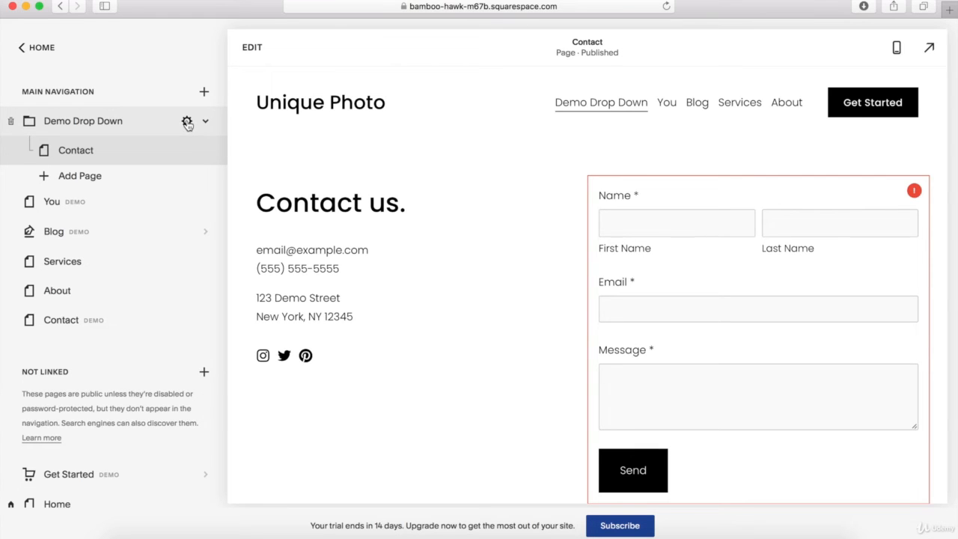
{"action": "left_click", "coordinate": [187, 122]}
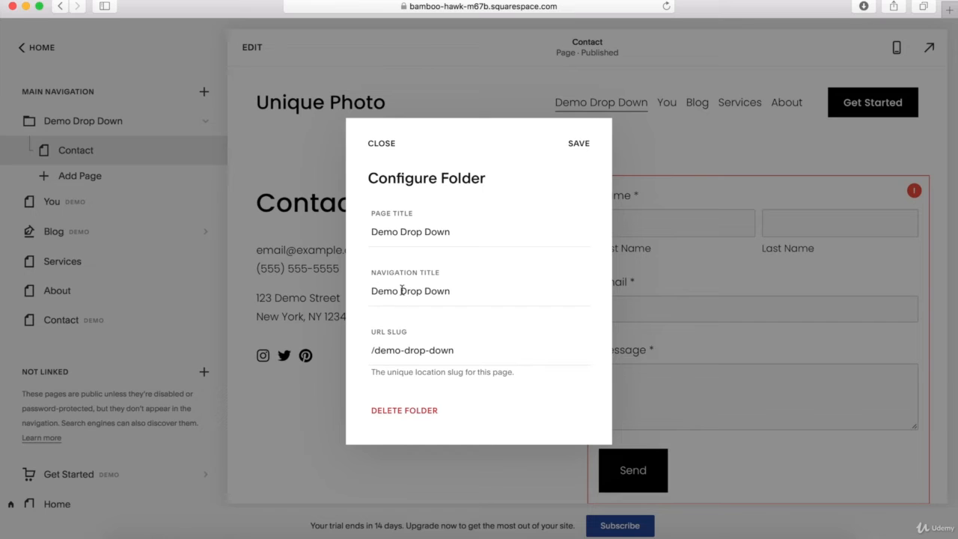
{"action": "left_click_drag", "start_coordinate": [402, 290], "coordinate": [345, 288]}
{"action": "key", "text": "BackSpace"}
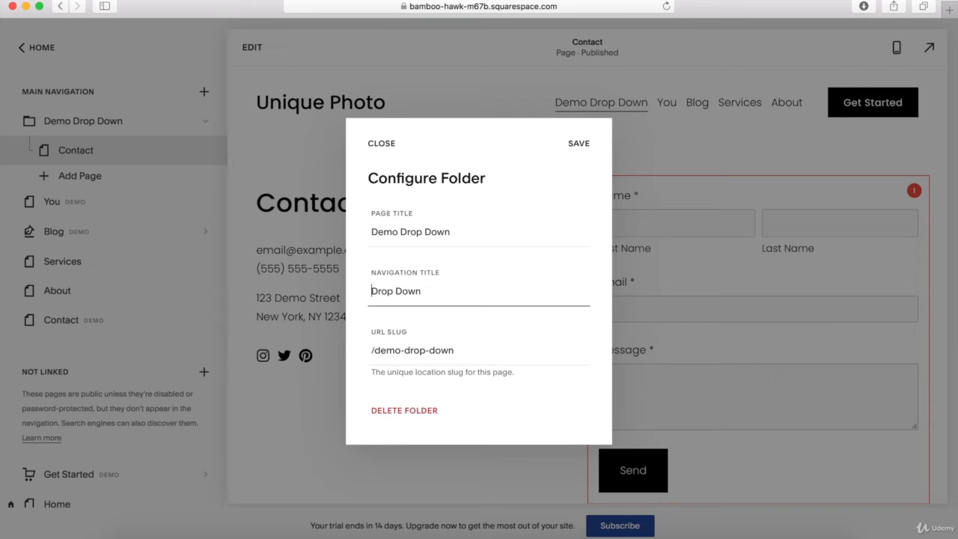
{"action": "left_click", "coordinate": [579, 143]}
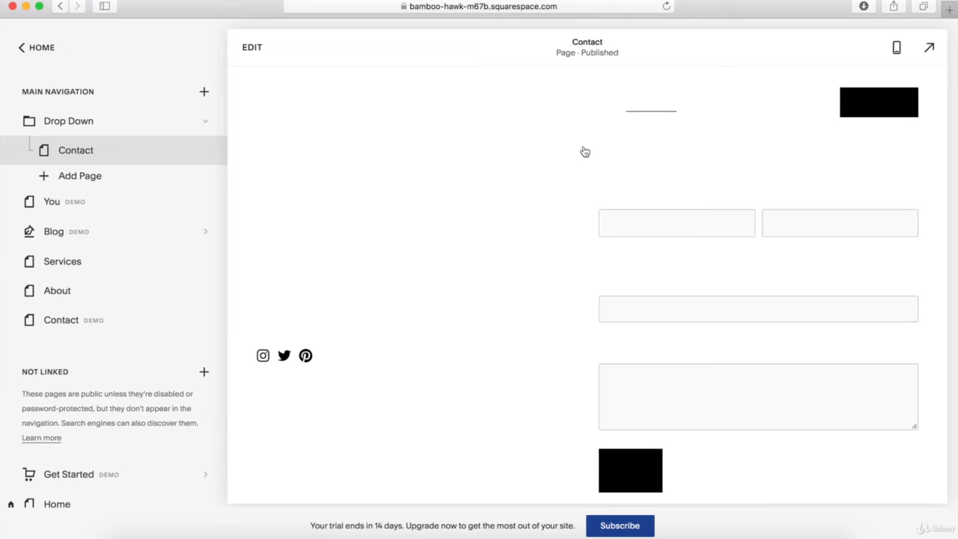
{"action": "mouse_move", "coordinate": [625, 108]}
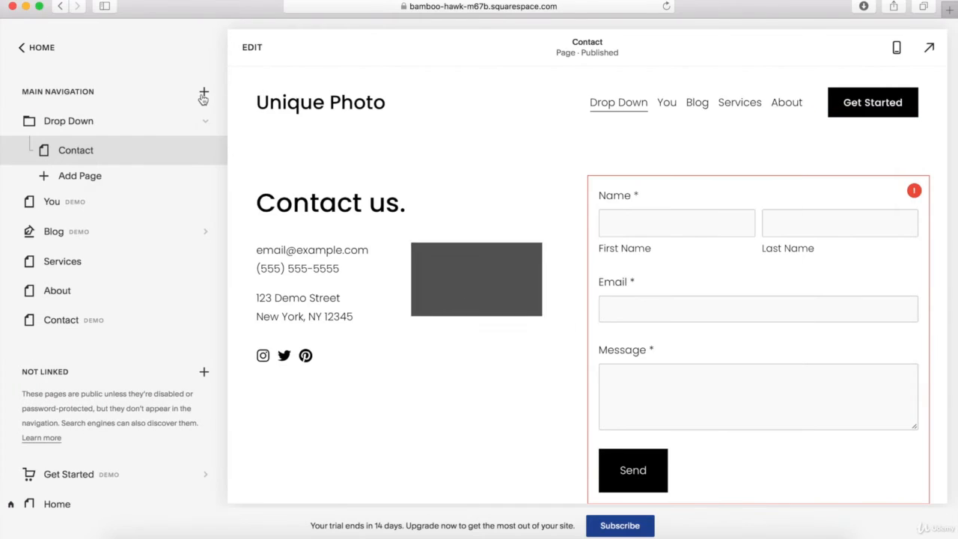
{"action": "left_click", "coordinate": [203, 92]}
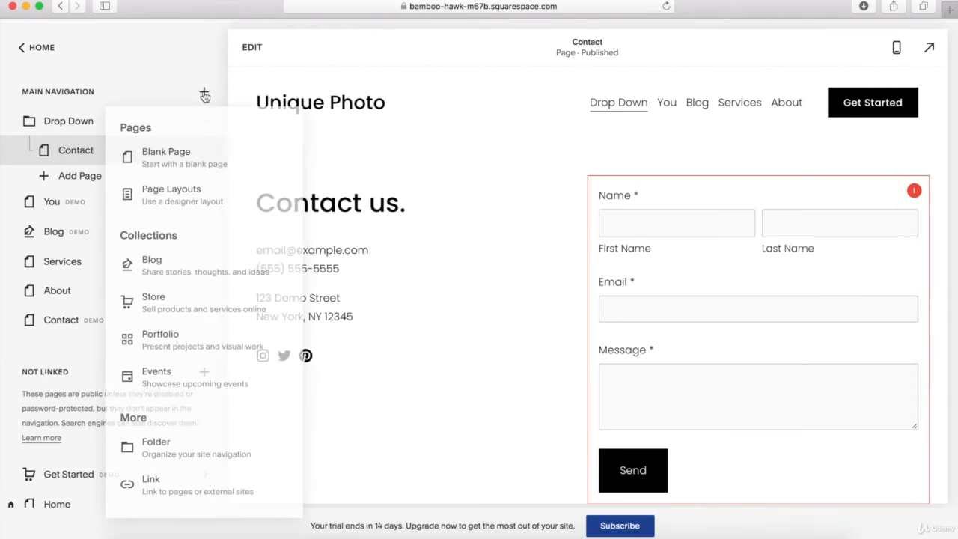
{"action": "left_click", "coordinate": [159, 484]}
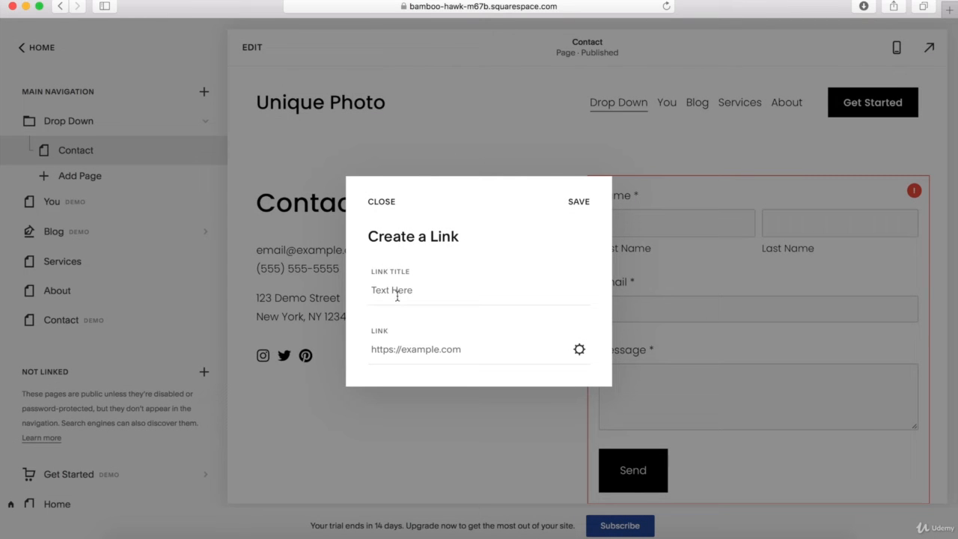
{"action": "left_click", "coordinate": [397, 296]}
{"action": "type", "text": "NYC TECH"}
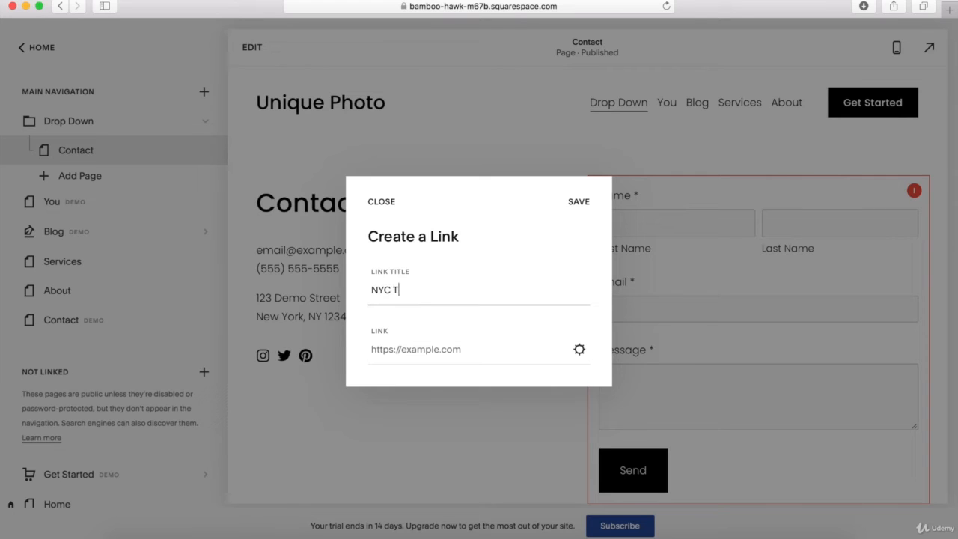
{"action": "left_click", "coordinate": [405, 349]}
{"action": "type", "text": "h"}
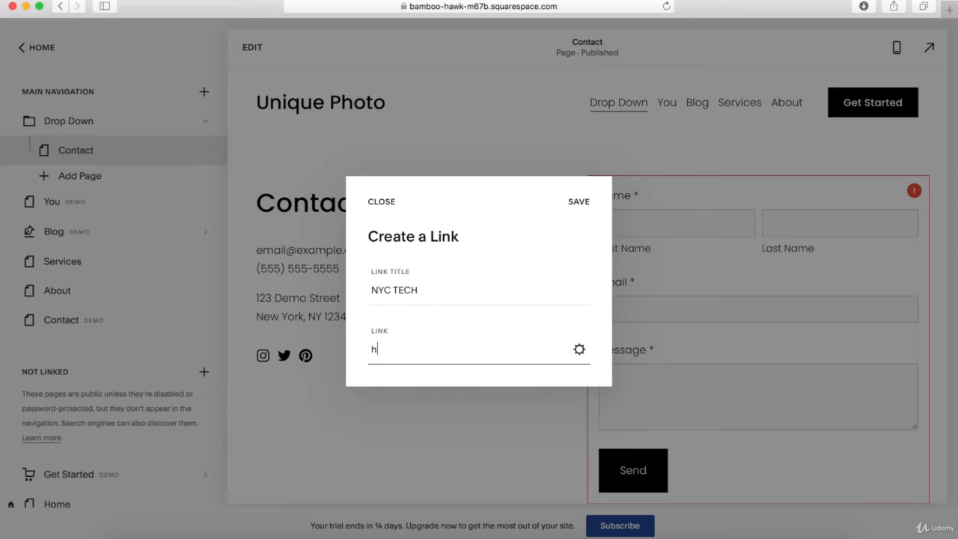
{"action": "type", "text": "ttps://www.nyctechclub.com"}
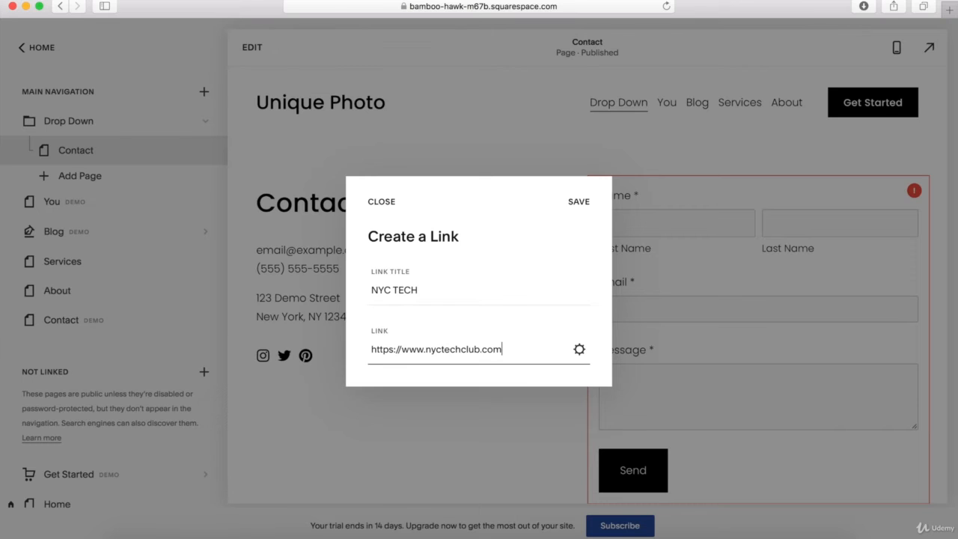
{"action": "left_click", "coordinate": [576, 202]}
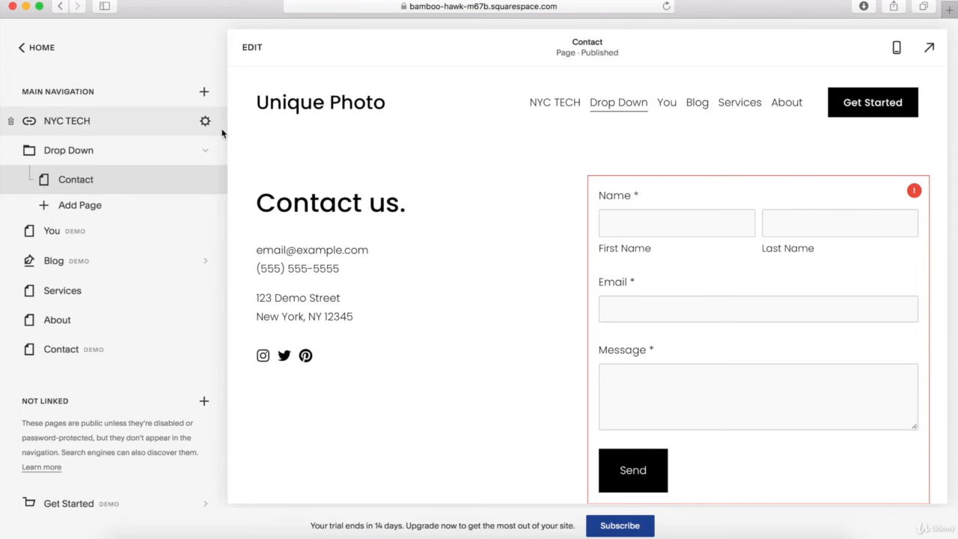
- Delete the NYC TECH link, the Drop Down folder and the Services page from the main navigation
{"action": "left_click", "coordinate": [10, 122]}
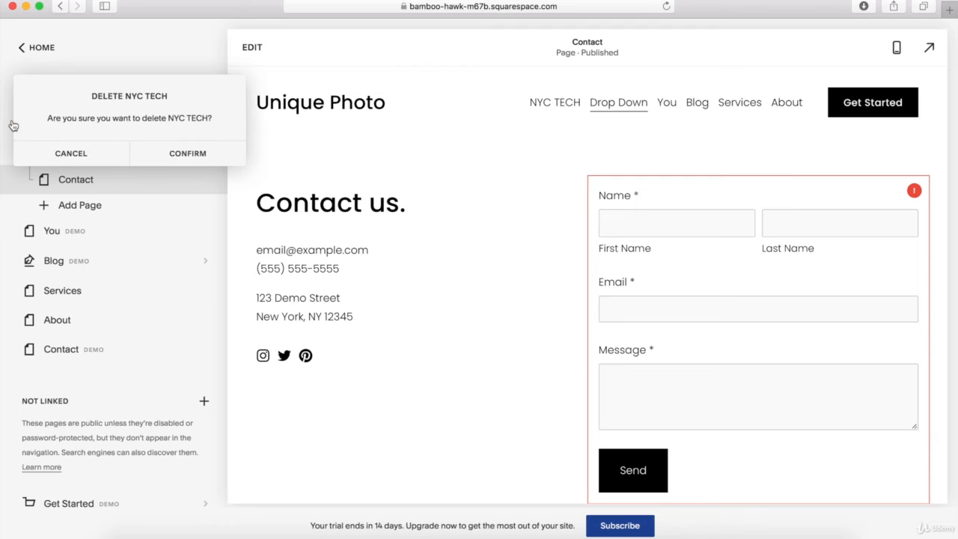
{"action": "left_click", "coordinate": [166, 156]}
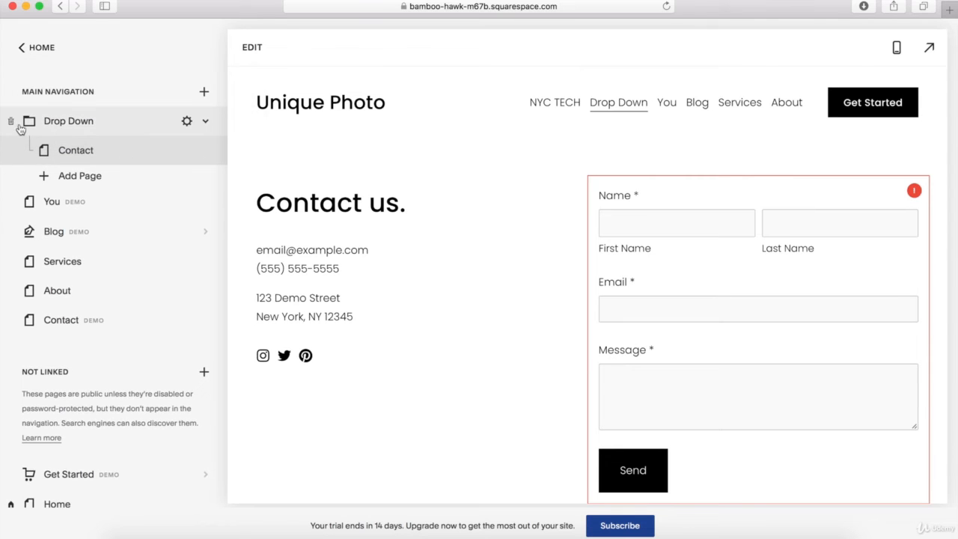
{"action": "left_click", "coordinate": [11, 122]}
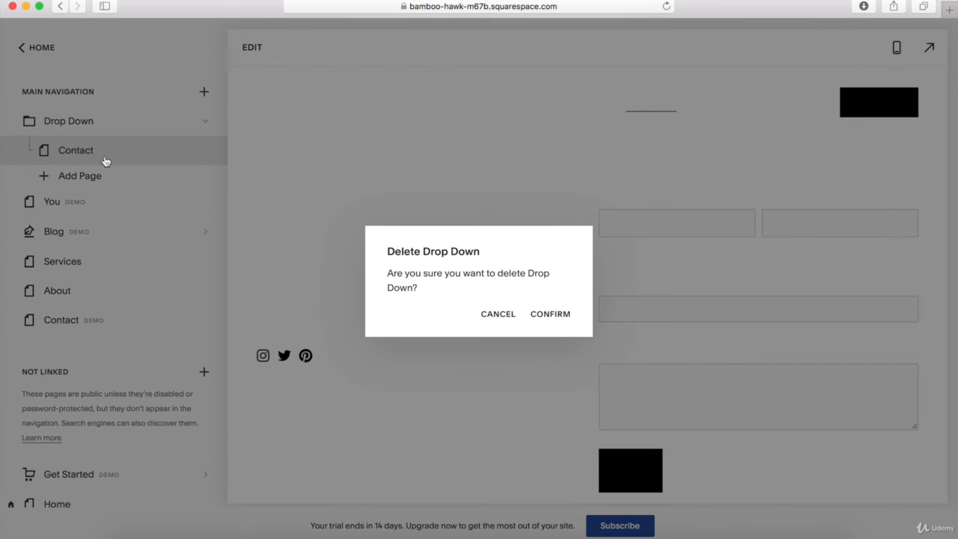
{"action": "left_click", "coordinate": [550, 315]}
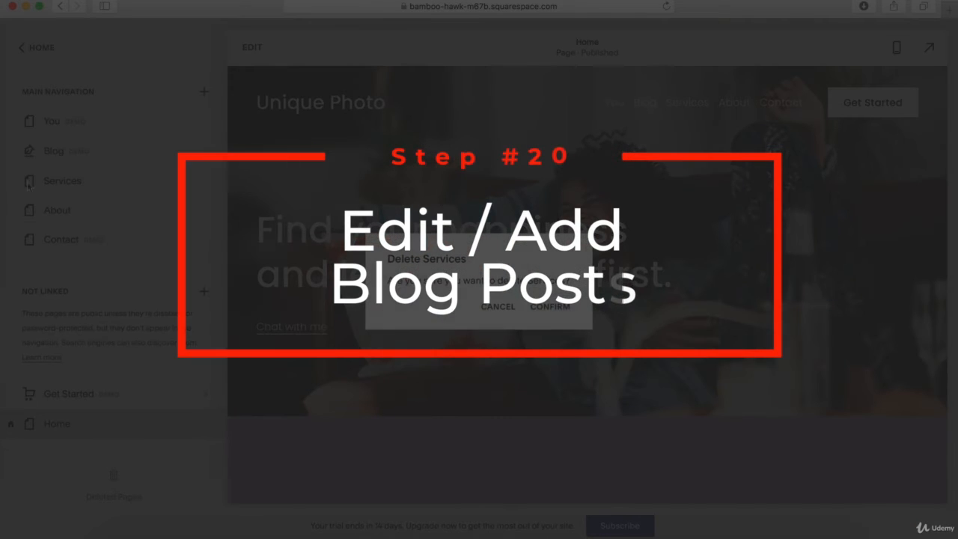
{"action": "left_click", "coordinate": [550, 306]}
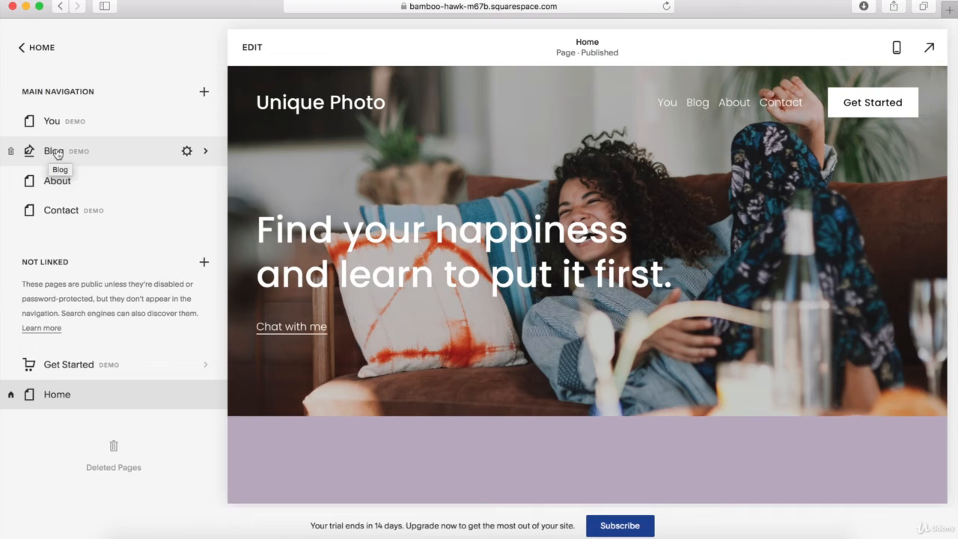
- Open the Blog page from the main navigation and look through its posts
{"action": "left_click", "coordinate": [56, 153]}
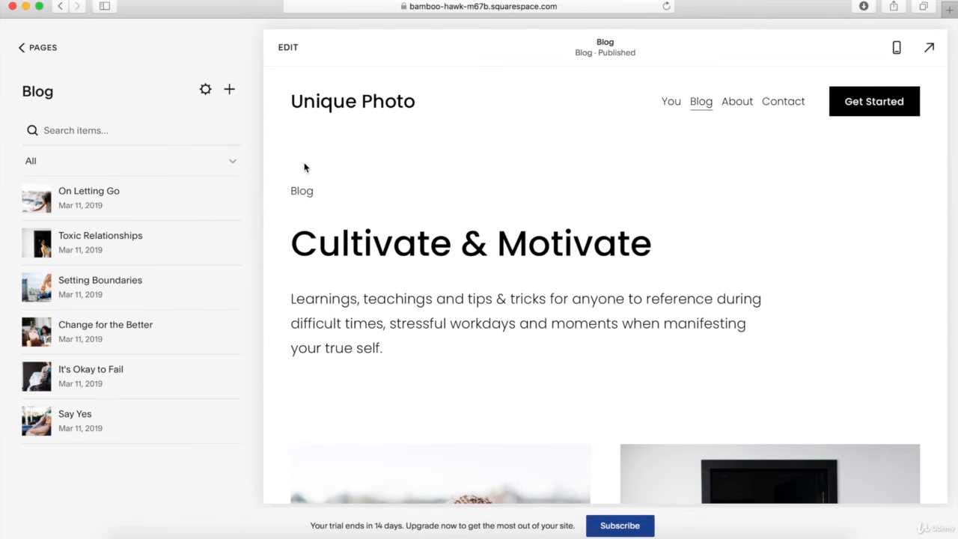
{"action": "scroll", "coordinate": [304, 167], "scroll_direction": "down", "scroll_amount": 10}
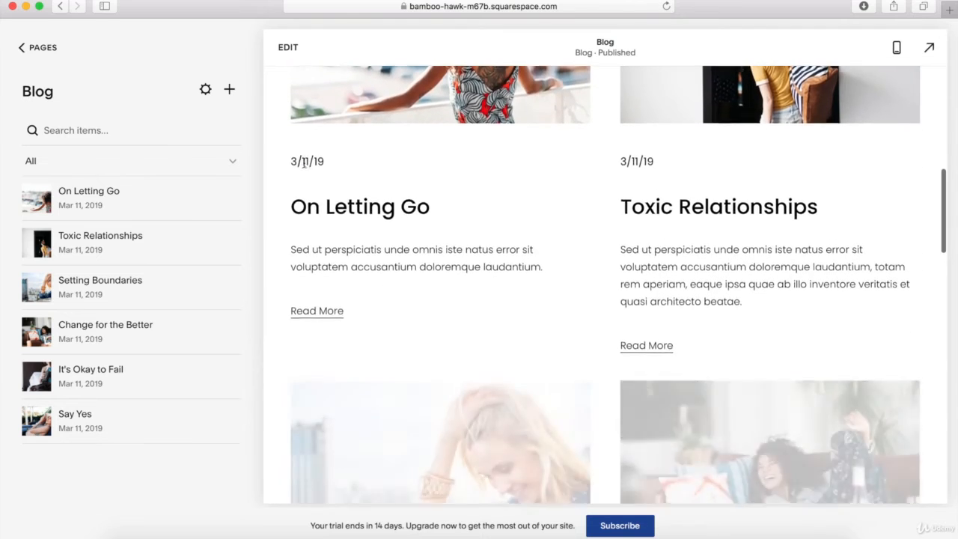
{"action": "scroll", "coordinate": [304, 164], "scroll_direction": "up", "scroll_amount": 10}
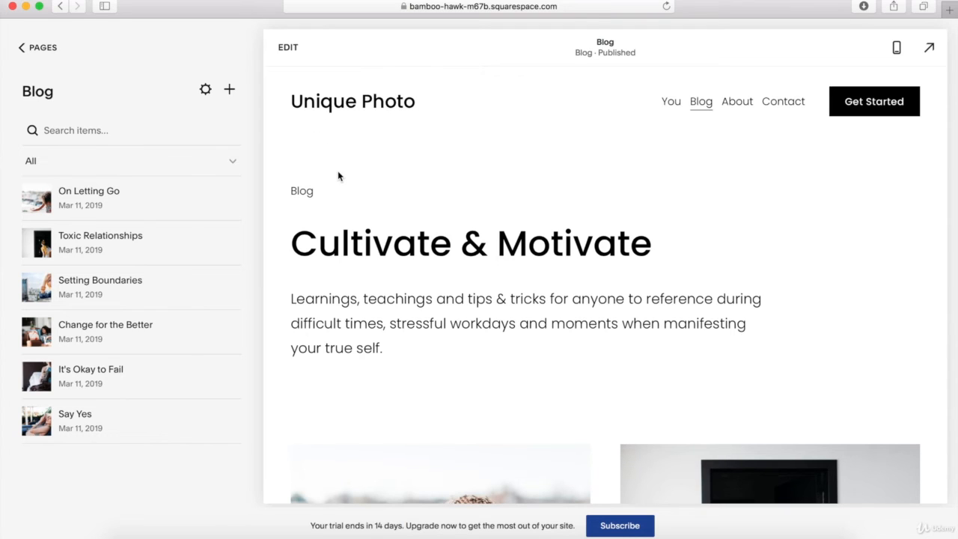
- Create a new blog post, check its publishing options, and exit editing without entering any content
{"action": "mouse_move", "coordinate": [219, 199]}
{"action": "left_click", "coordinate": [228, 91]}
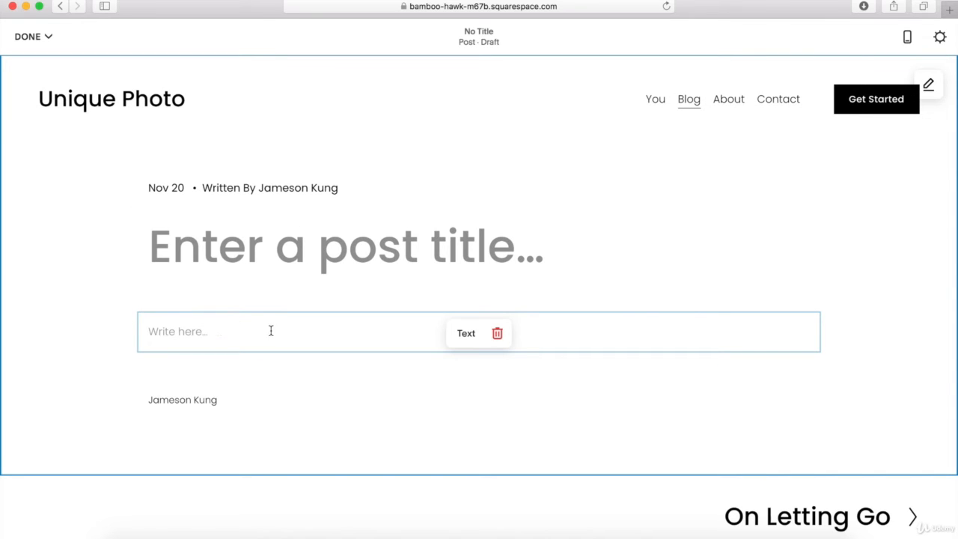
{"action": "left_click", "coordinate": [46, 36]}
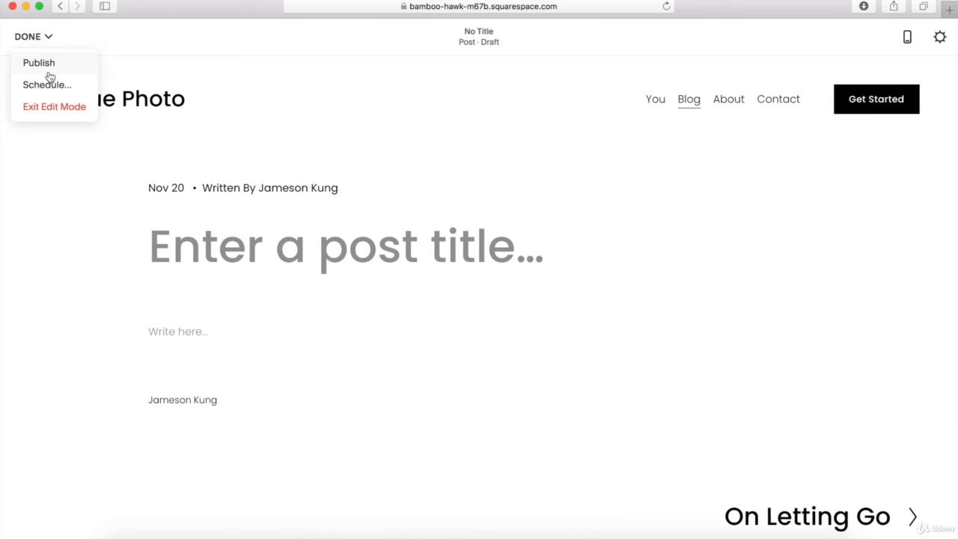
{"action": "left_click", "coordinate": [63, 109]}
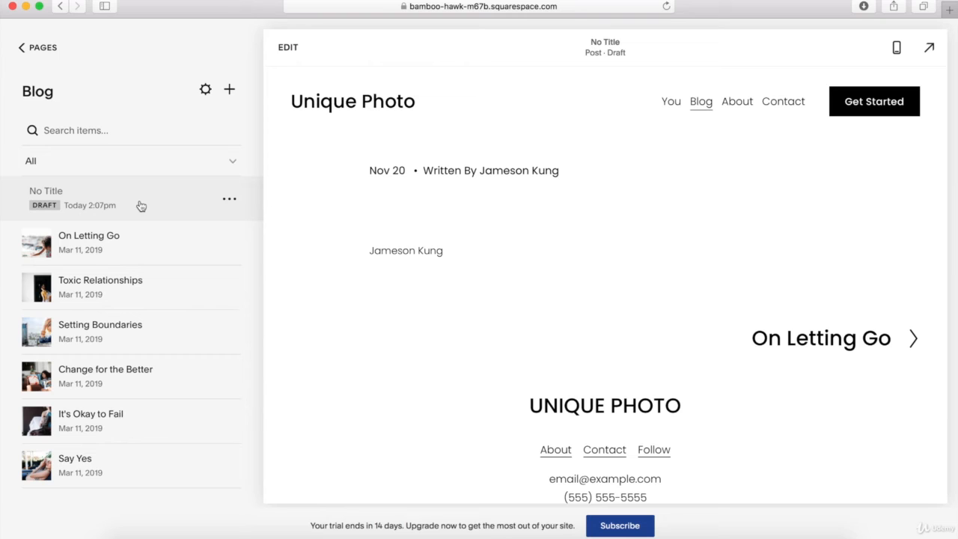
- Delete the untitled draft post from the blog
{"action": "left_click", "coordinate": [229, 201]}
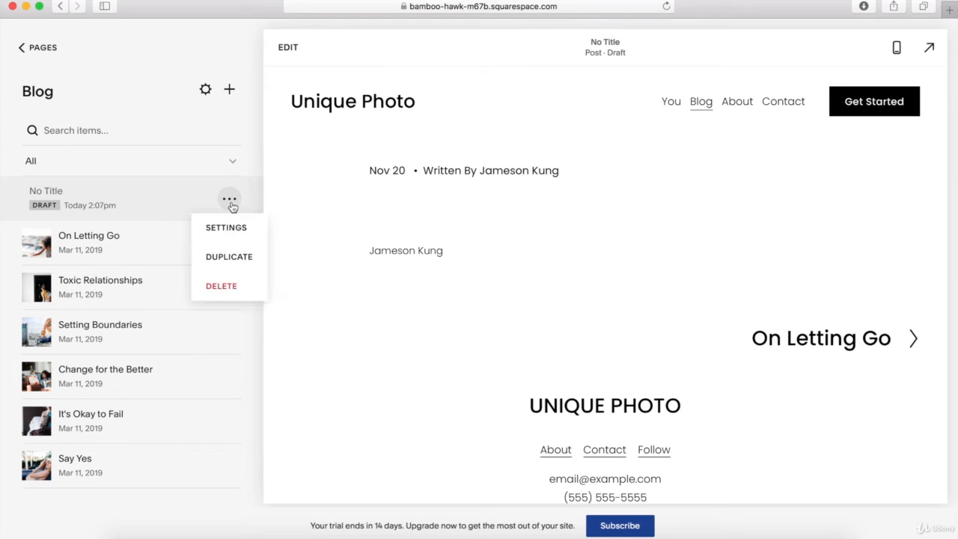
{"action": "left_click", "coordinate": [221, 288]}
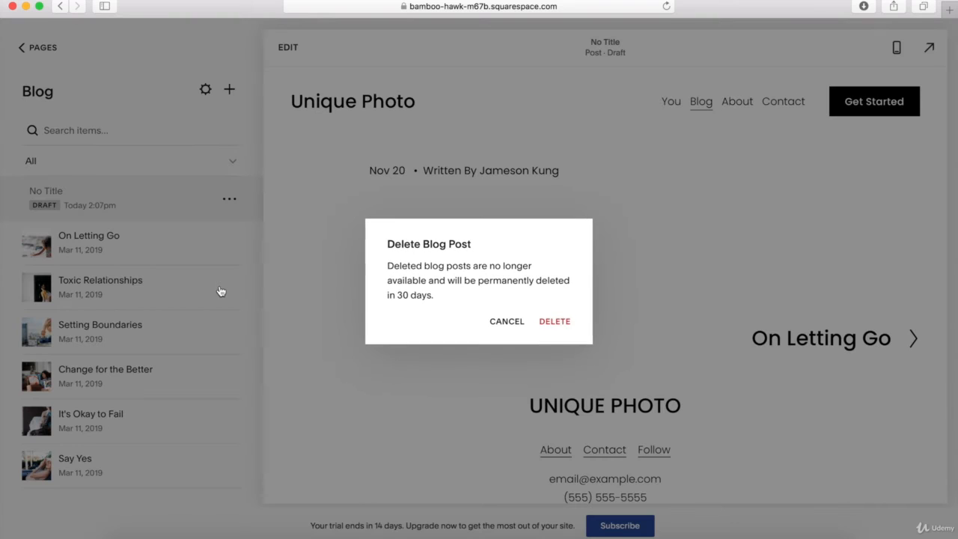
{"action": "left_click", "coordinate": [555, 327]}
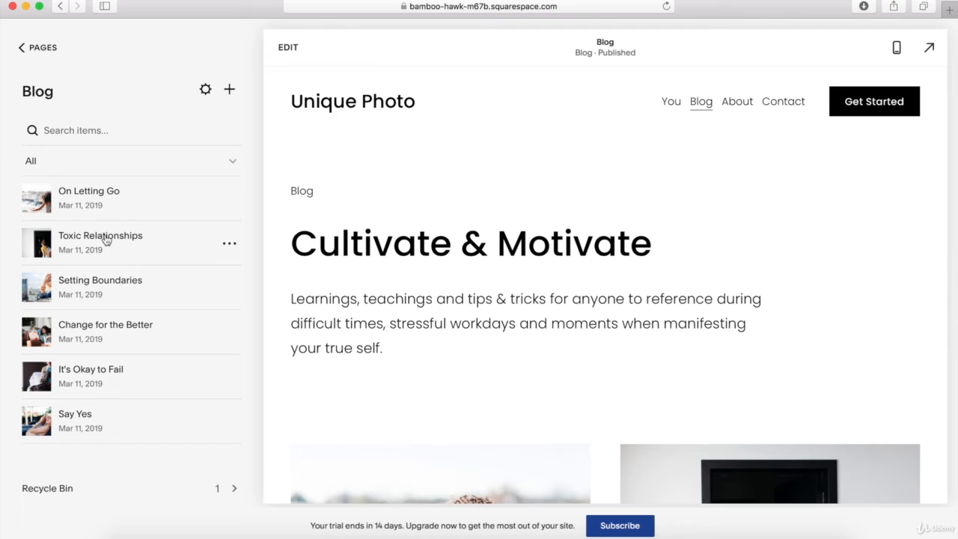
- Open the "On Letting Go" blog post, look through its content, and put it into edit mode
{"action": "left_click", "coordinate": [83, 199]}
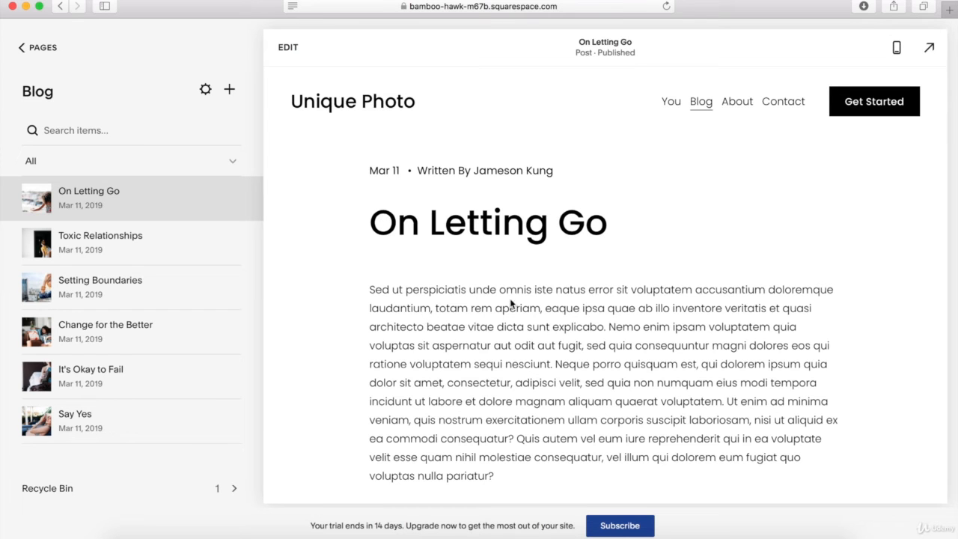
{"action": "scroll", "coordinate": [508, 320], "scroll_direction": "down", "scroll_amount": 5}
{"action": "scroll", "coordinate": [509, 322], "scroll_direction": "up", "scroll_amount": 6}
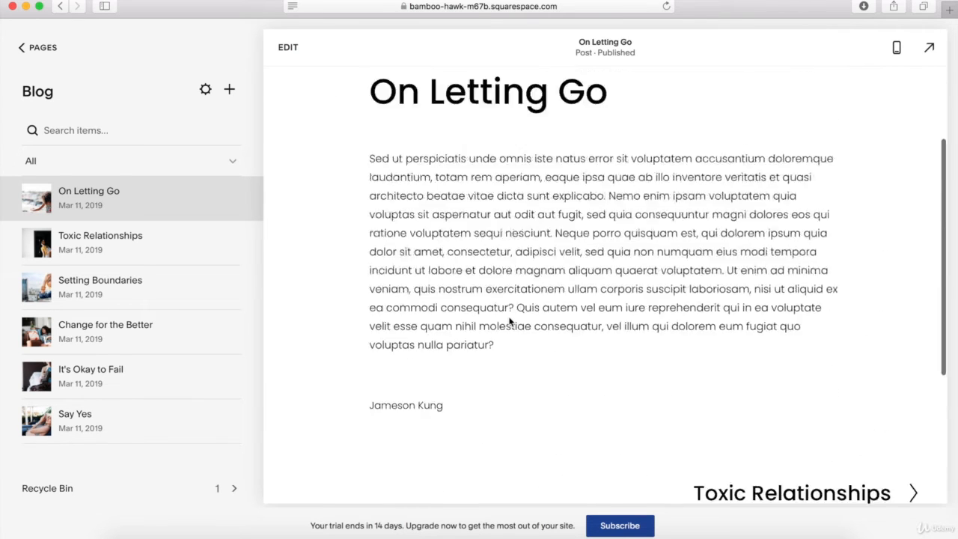
{"action": "left_click", "coordinate": [289, 50]}
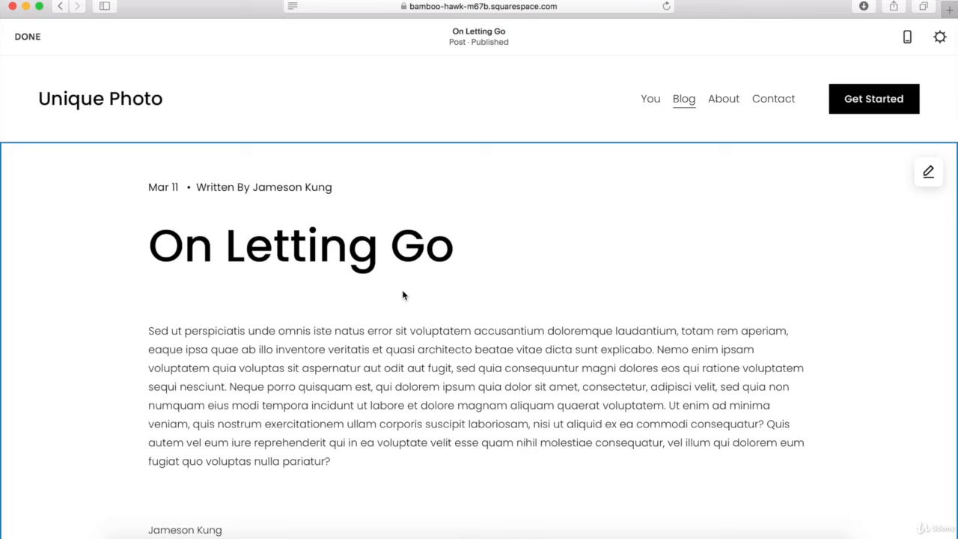
- Place the cursor in the post's body text, exit editing without changing it, and return to the site's page list
{"action": "left_click", "coordinate": [365, 368]}
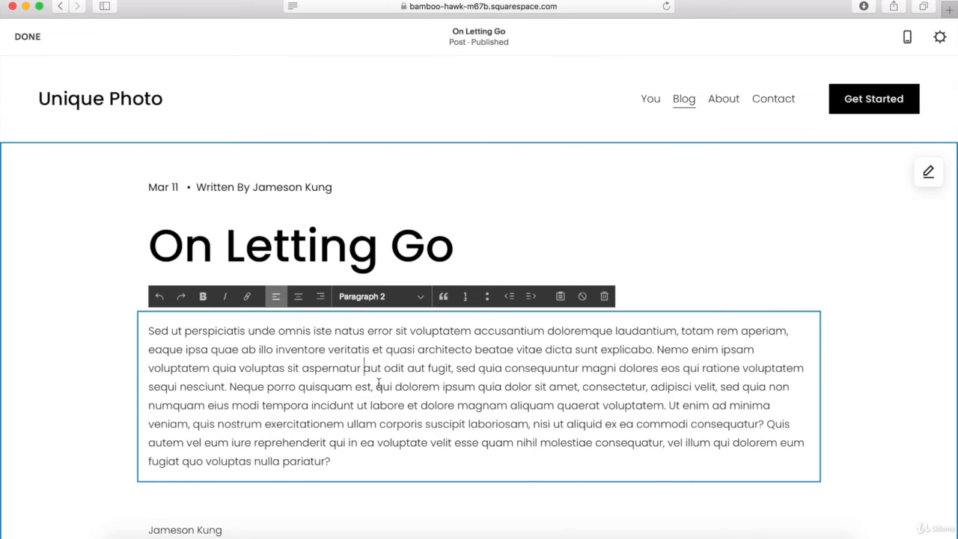
{"action": "left_click", "coordinate": [27, 36]}
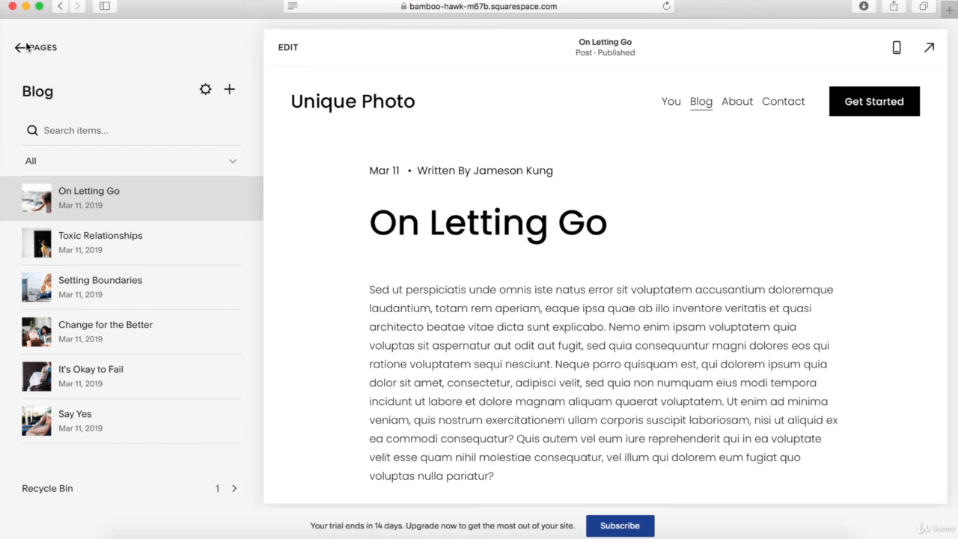
{"action": "left_click", "coordinate": [26, 47]}
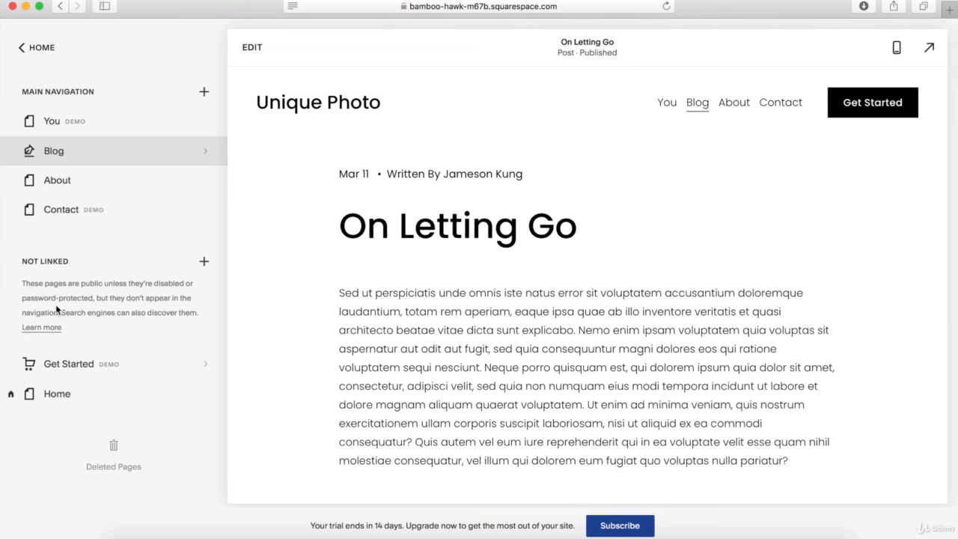
- Open the Contact page from the main navigation and look through its content down to the footer
{"action": "left_click", "coordinate": [59, 213]}
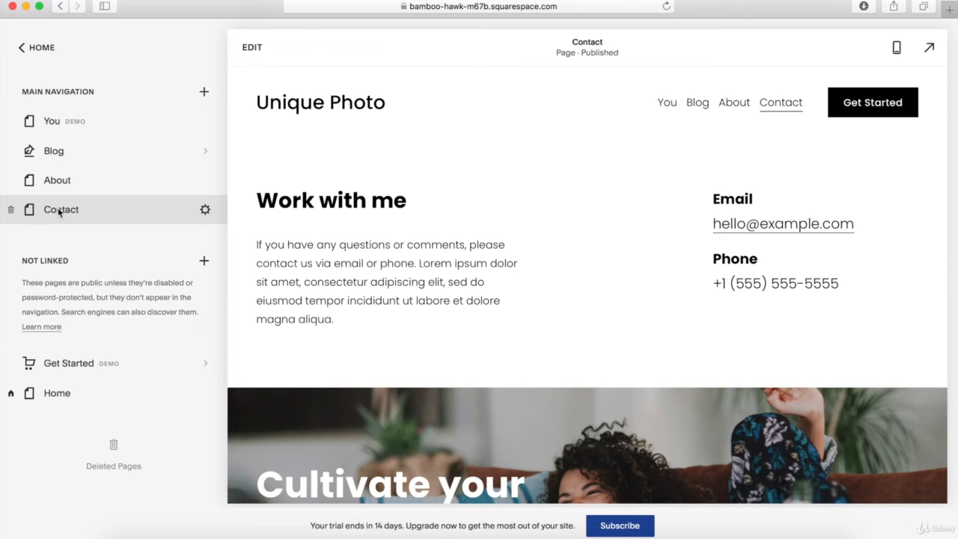
{"action": "scroll", "coordinate": [261, 133], "scroll_direction": "down", "scroll_amount": 5}
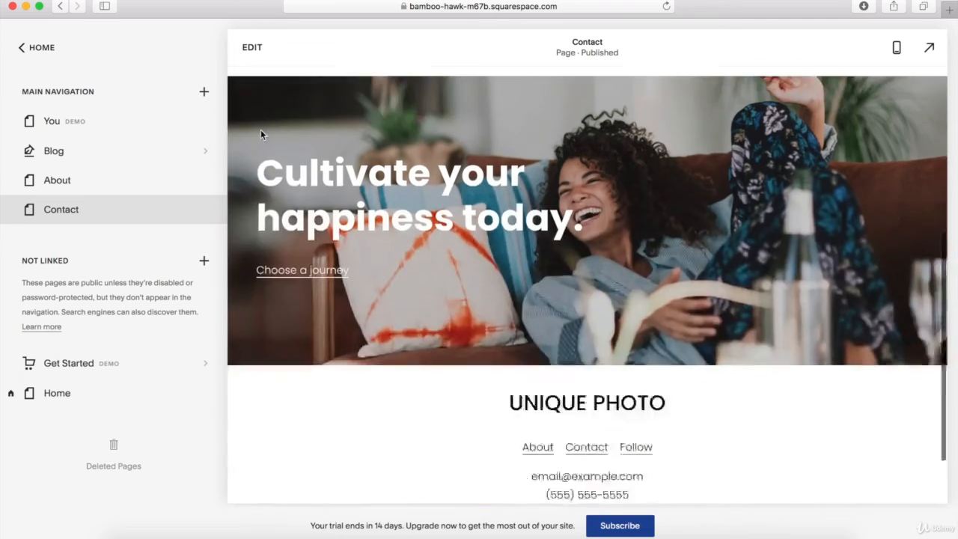
{"action": "scroll", "coordinate": [260, 131], "scroll_direction": "down", "scroll_amount": 2}
{"action": "scroll", "coordinate": [261, 133], "scroll_direction": "up", "scroll_amount": 7}
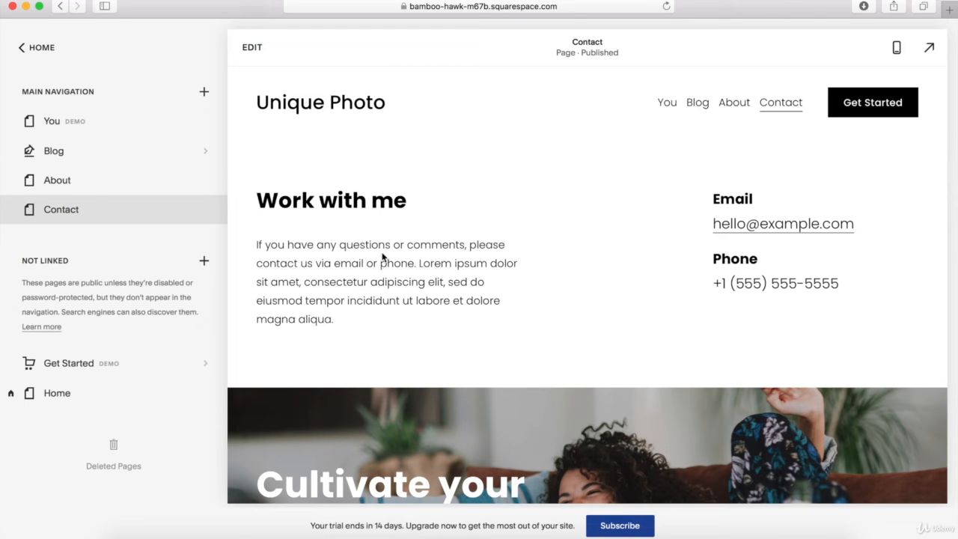
- Edit the Contact page and insert a Form block below the "Work with me" text, finding it by searching content blocks for "contact"
{"action": "left_click", "coordinate": [251, 48]}
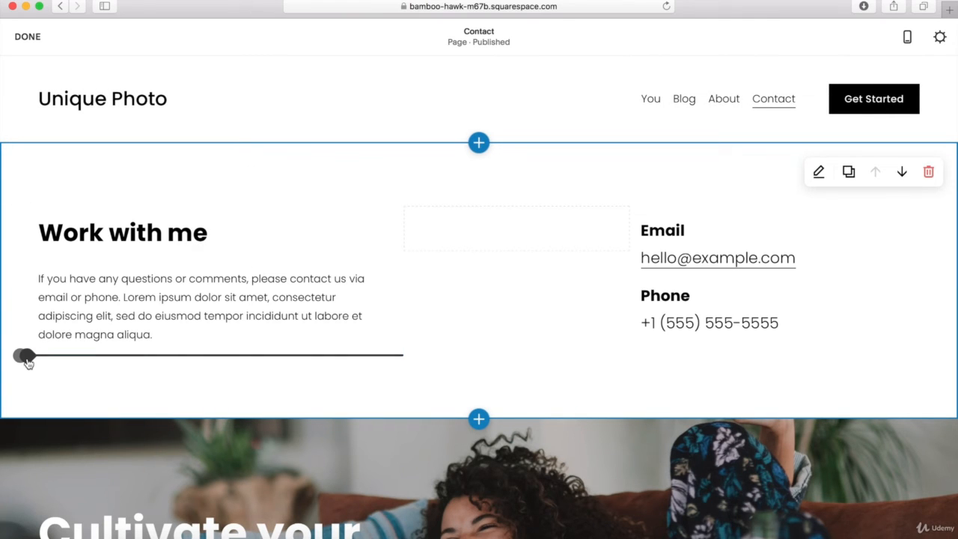
{"action": "left_click", "coordinate": [26, 356]}
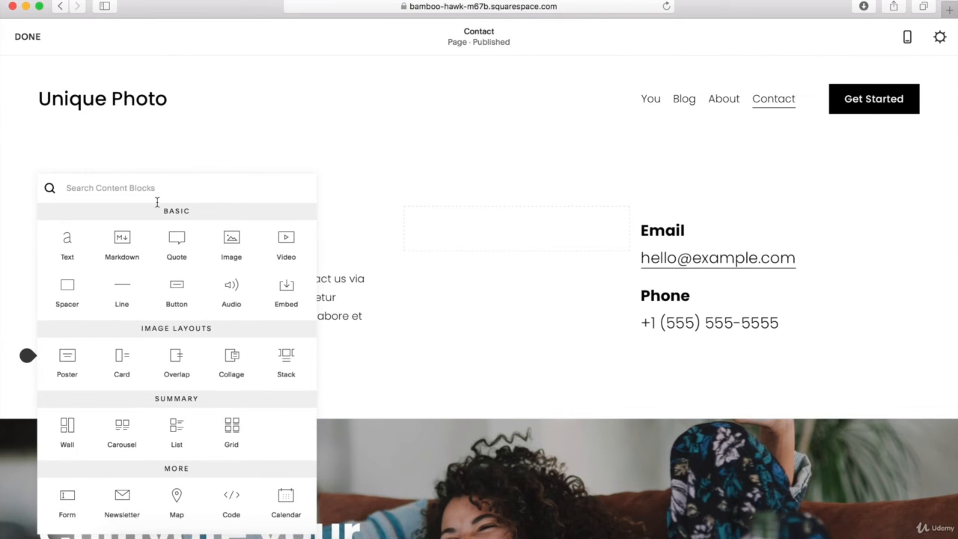
{"action": "type", "text": "contac"}
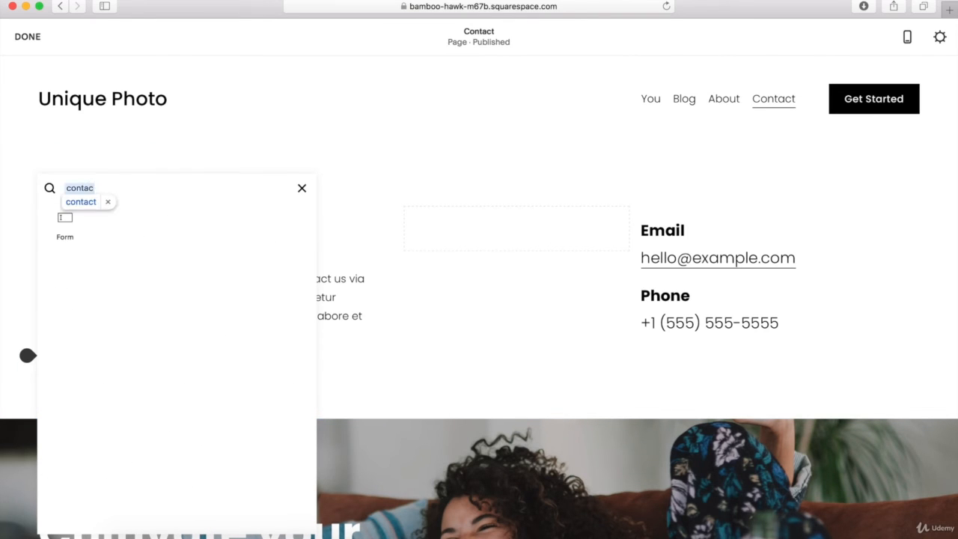
{"action": "type", "text": "t"}
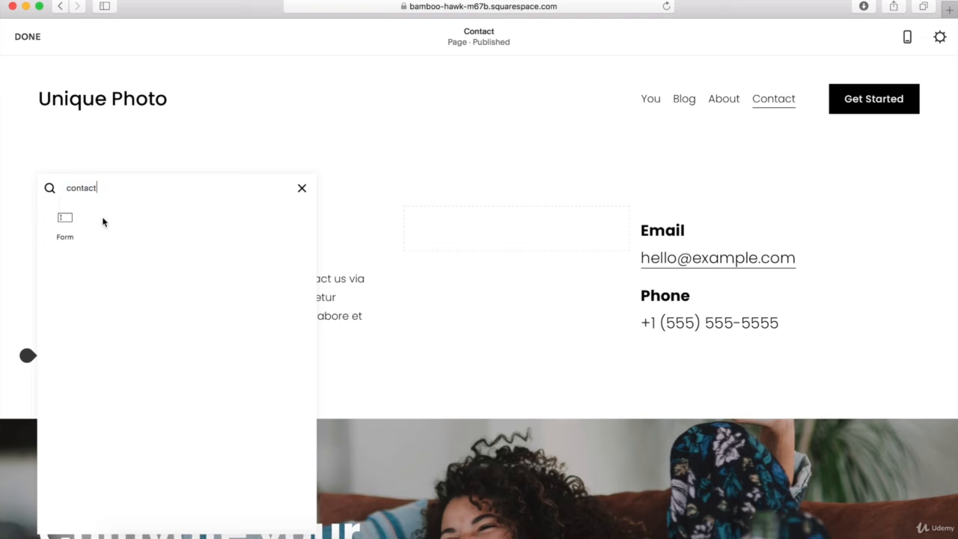
{"action": "left_click", "coordinate": [67, 231]}
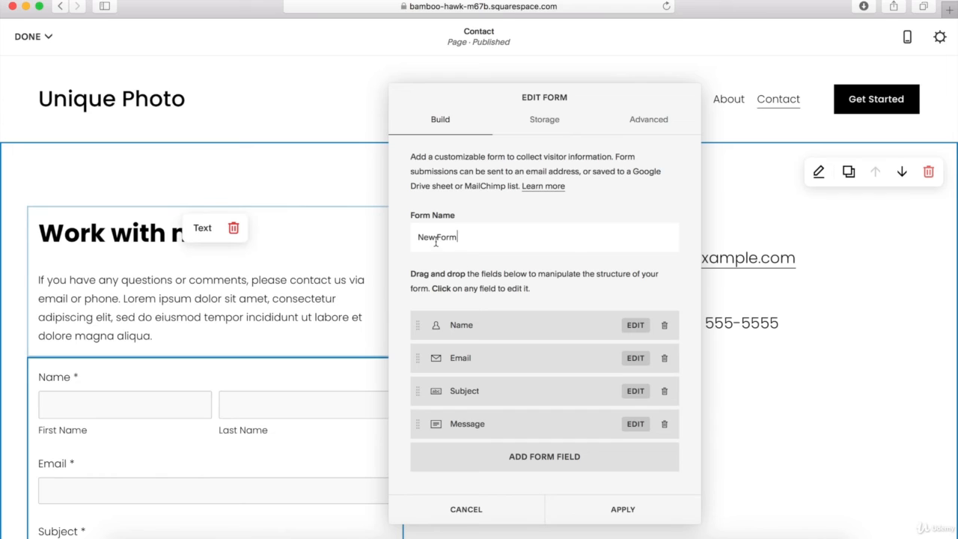
- Name the form "Contact Form" and check the editing options of its Name field
{"action": "left_click_drag", "start_coordinate": [436, 240], "coordinate": [403, 236]}
{"action": "type", "text": "Contact"}
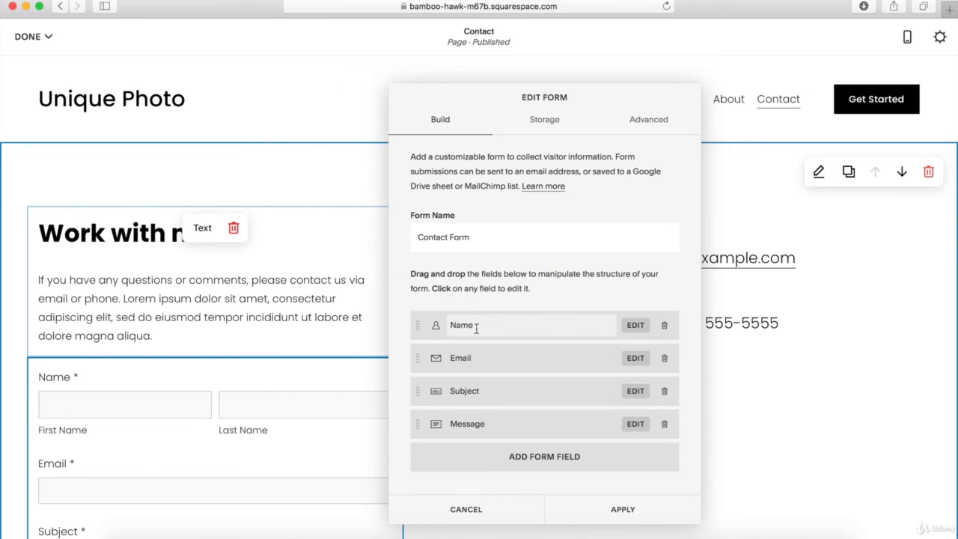
{"action": "left_click", "coordinate": [636, 326]}
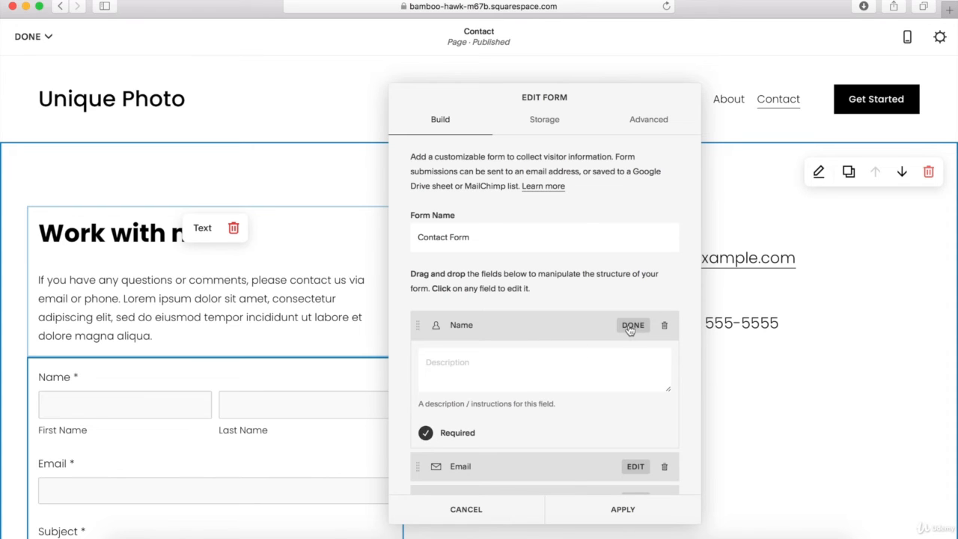
{"action": "left_click", "coordinate": [632, 325]}
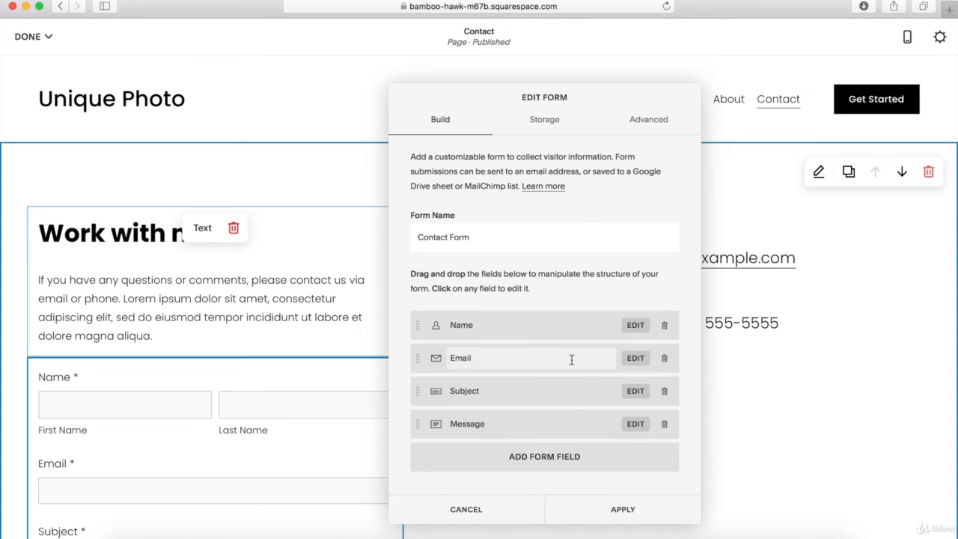
- Review the form's storage options, then disconnect and reconnect the e-mail address that receives submissions
{"action": "left_click", "coordinate": [545, 119]}
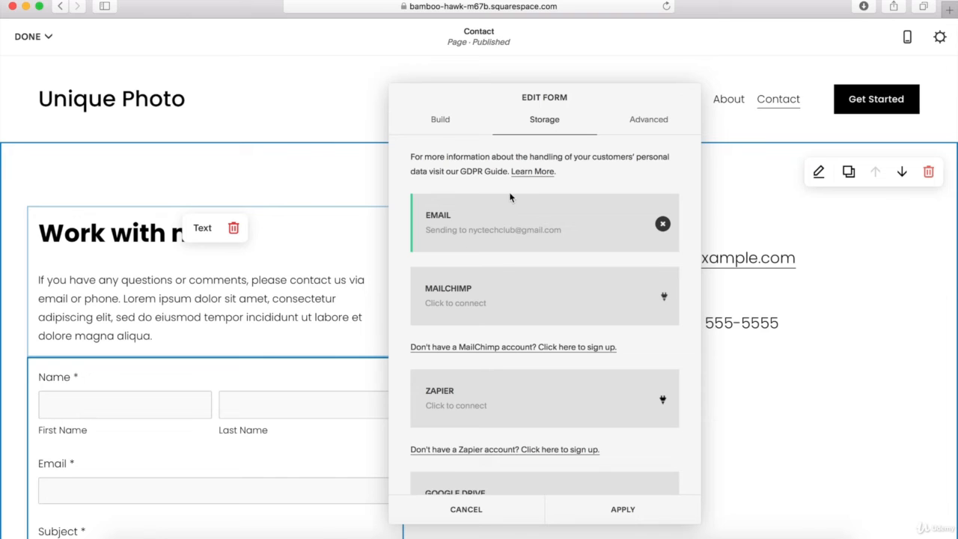
{"action": "scroll", "coordinate": [320, 302], "scroll_direction": "down", "scroll_amount": 5}
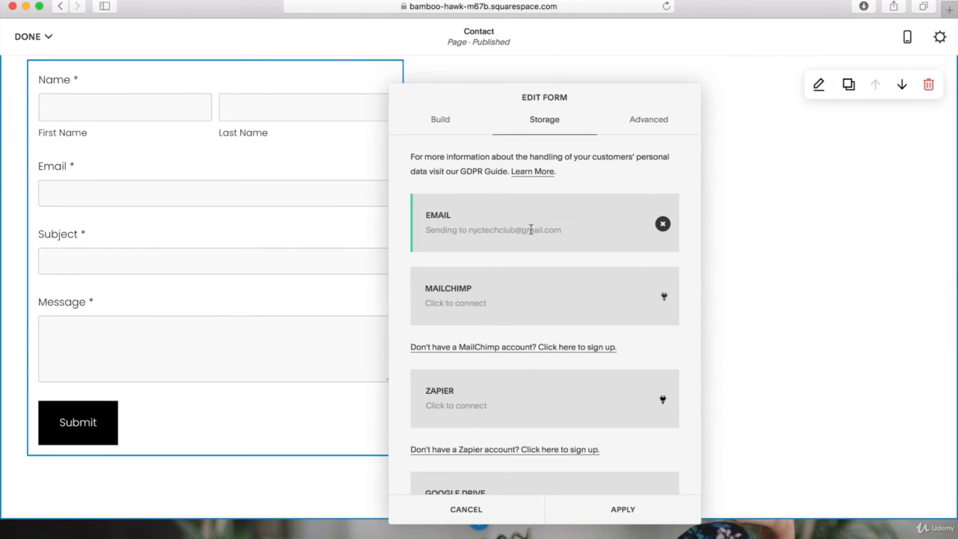
{"action": "left_click", "coordinate": [663, 224]}
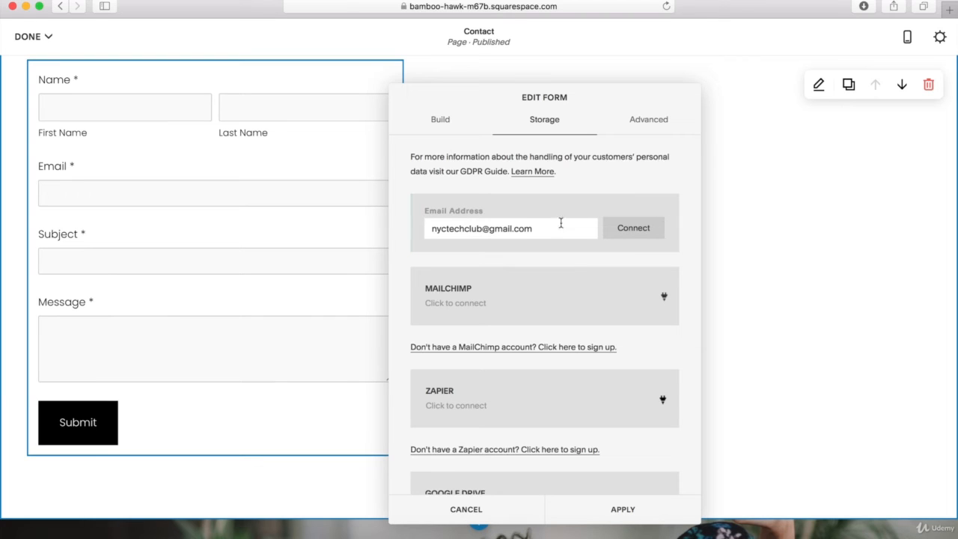
{"action": "left_click", "coordinate": [629, 228]}
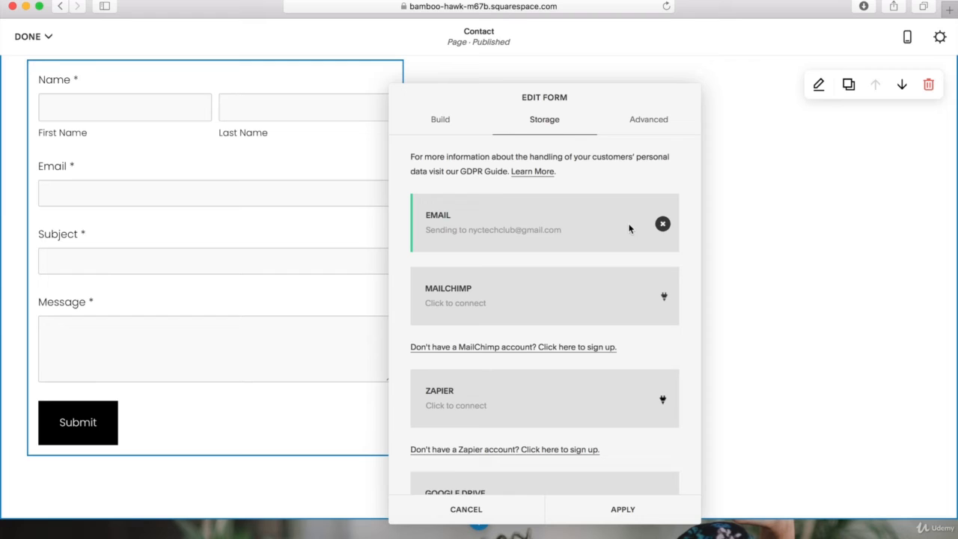
- Look through the form's advanced submit and post-submit settings, and close the form editor, discarding its changes
{"action": "left_click", "coordinate": [648, 122]}
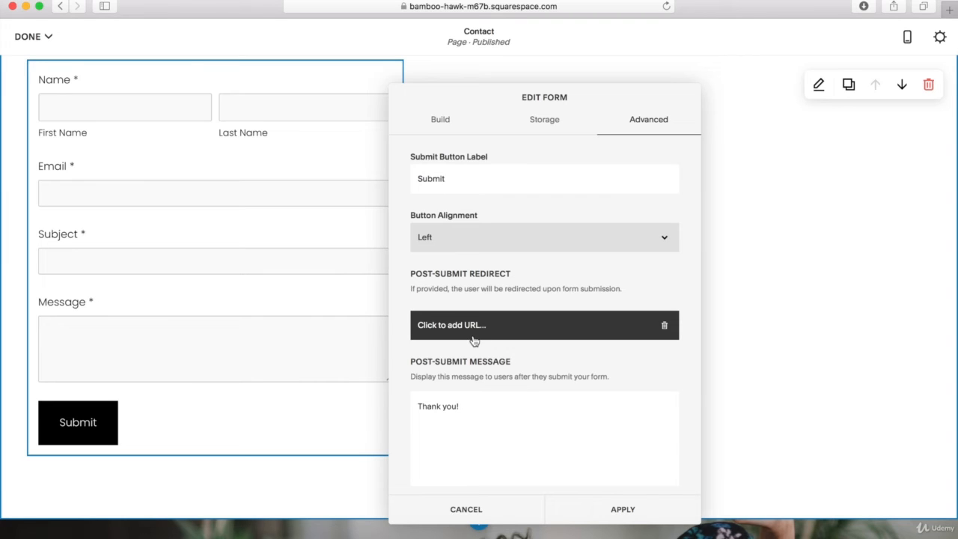
{"action": "scroll", "coordinate": [464, 360], "scroll_direction": "down", "scroll_amount": 5}
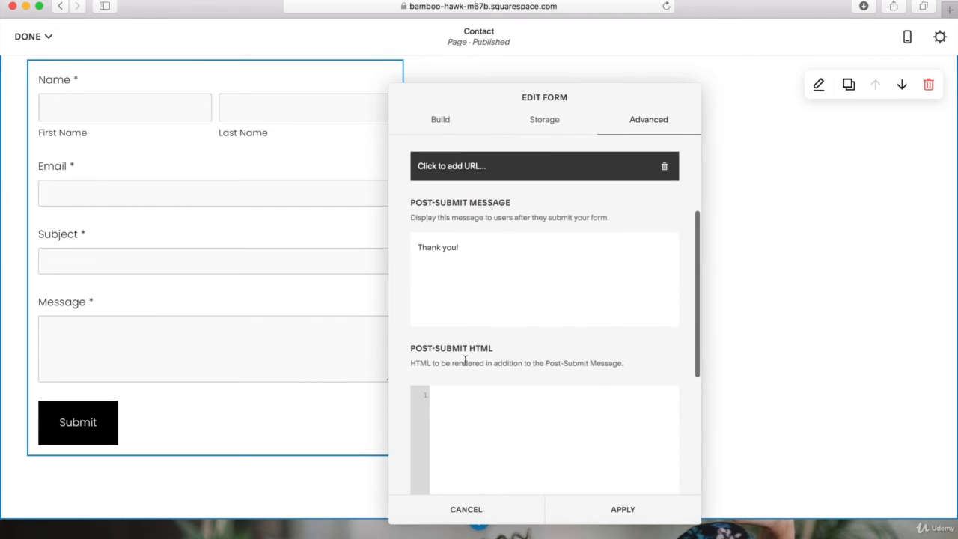
{"action": "scroll", "coordinate": [465, 361], "scroll_direction": "up", "scroll_amount": 5}
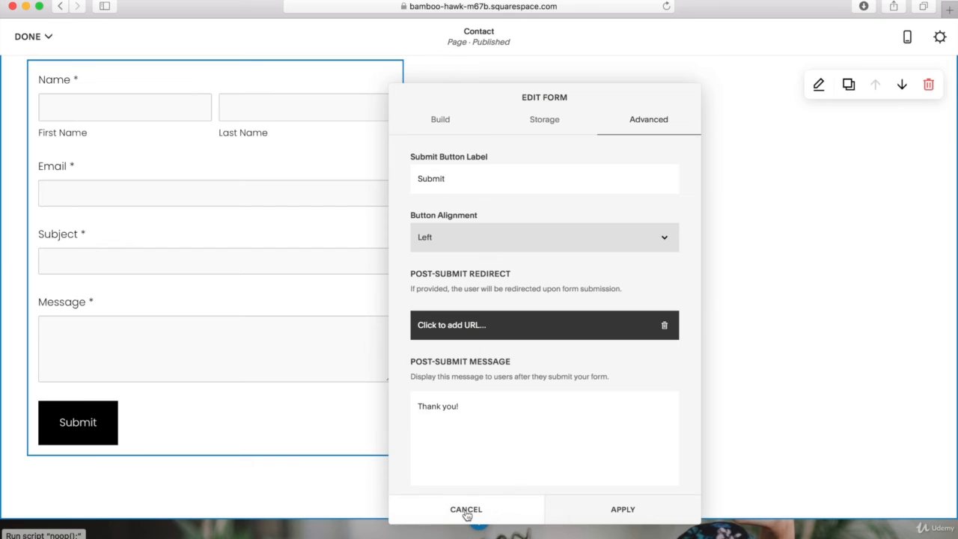
{"action": "left_click", "coordinate": [466, 512]}
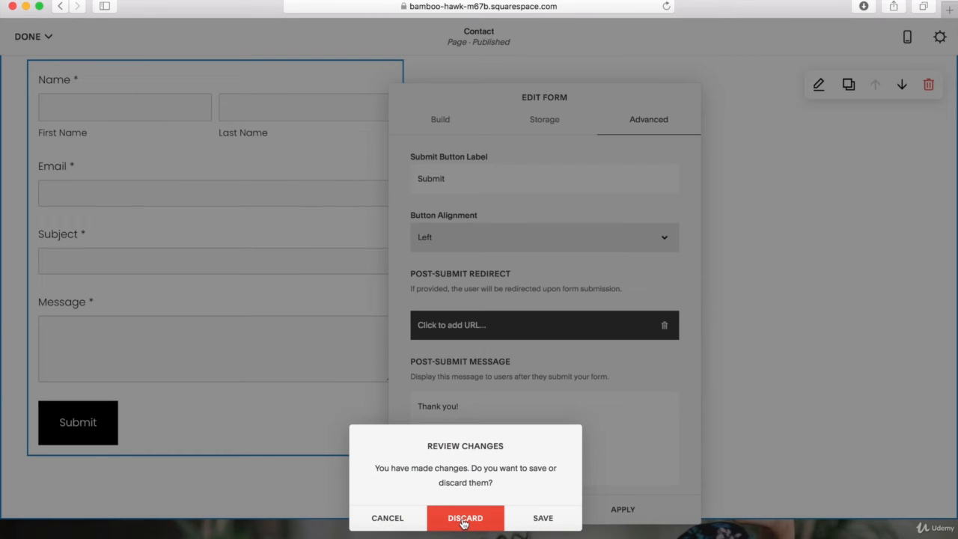
{"action": "left_click", "coordinate": [463, 521]}
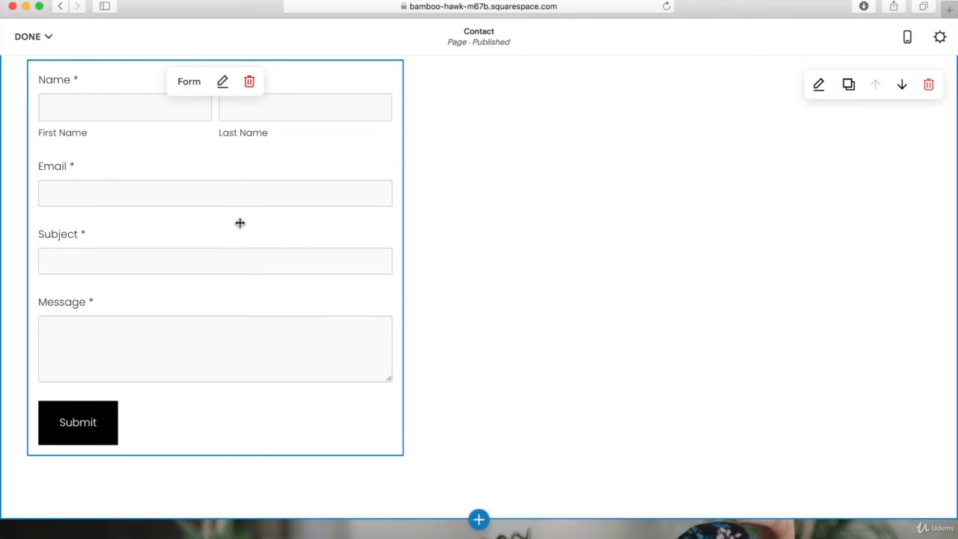
- Delete the form block from the Contact page and exit page editing, discarding all changes
{"action": "left_click", "coordinate": [250, 83]}
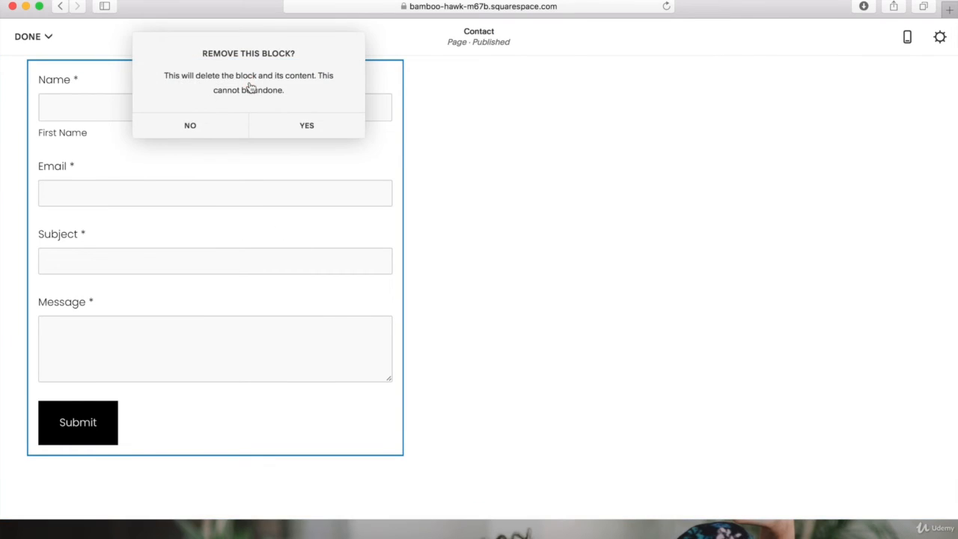
{"action": "left_click", "coordinate": [293, 123]}
{"action": "scroll", "coordinate": [292, 123], "scroll_direction": "up", "scroll_amount": 4}
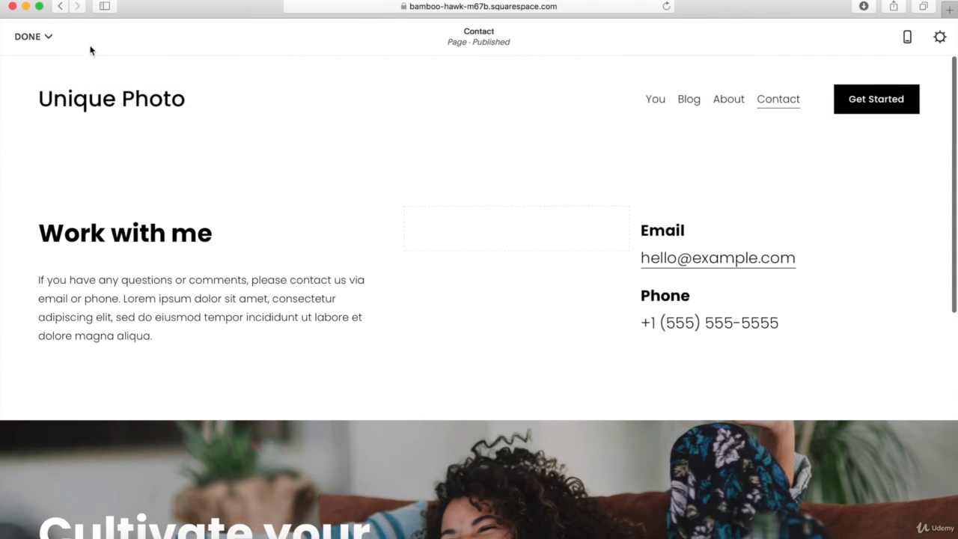
{"action": "left_click", "coordinate": [45, 38]}
{"action": "left_click", "coordinate": [49, 86]}
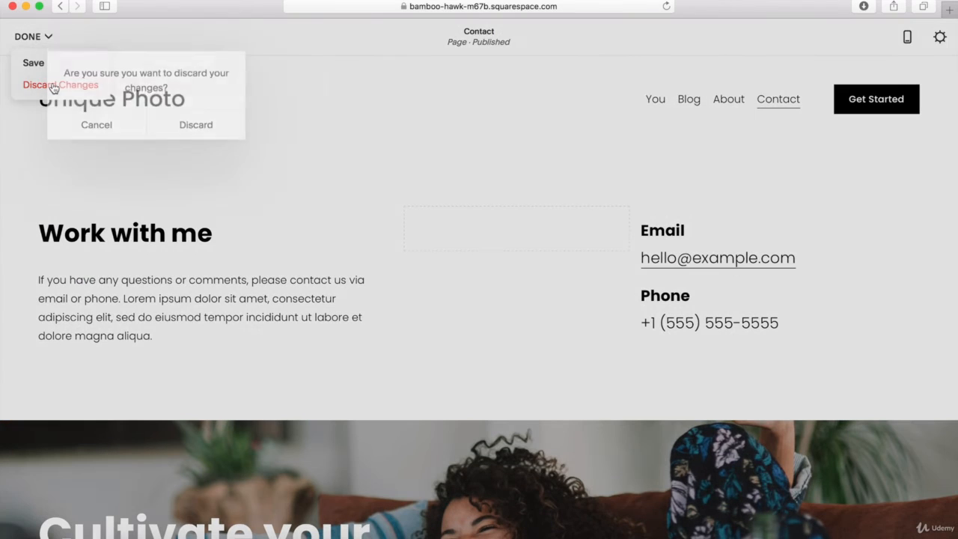
{"action": "left_click", "coordinate": [188, 122]}
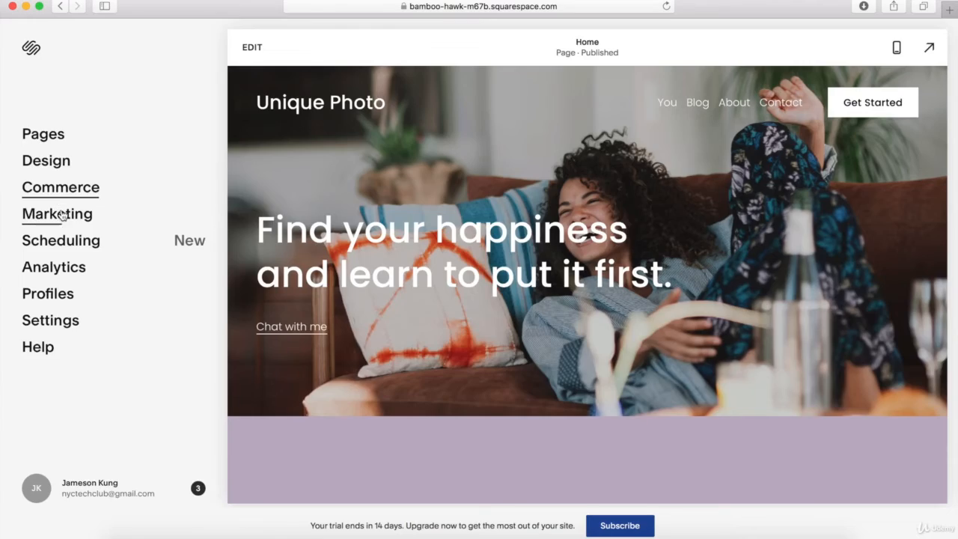
- Look through the Email Campaigns area of Marketing, including its mailing lists, and return to the Marketing options
{"action": "left_click", "coordinate": [57, 215]}
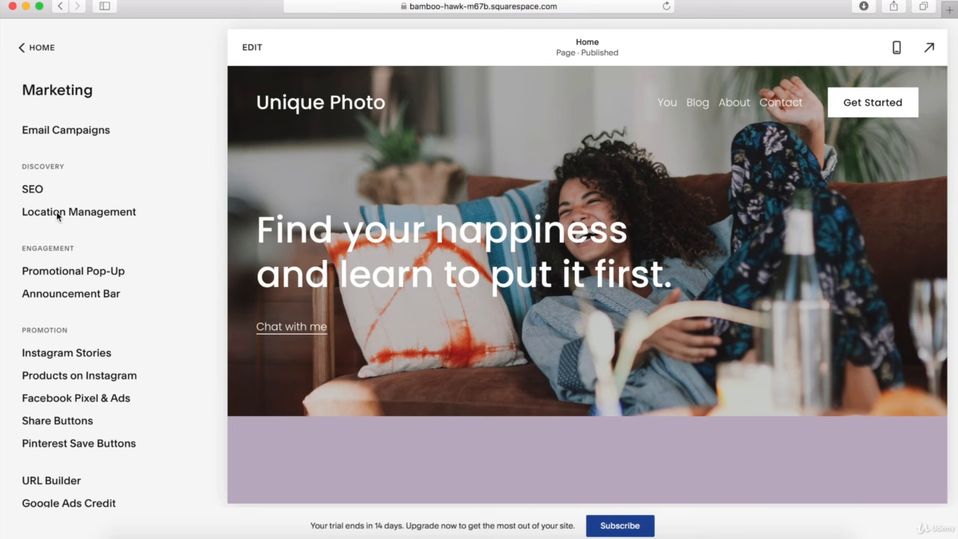
{"action": "left_click", "coordinate": [75, 134]}
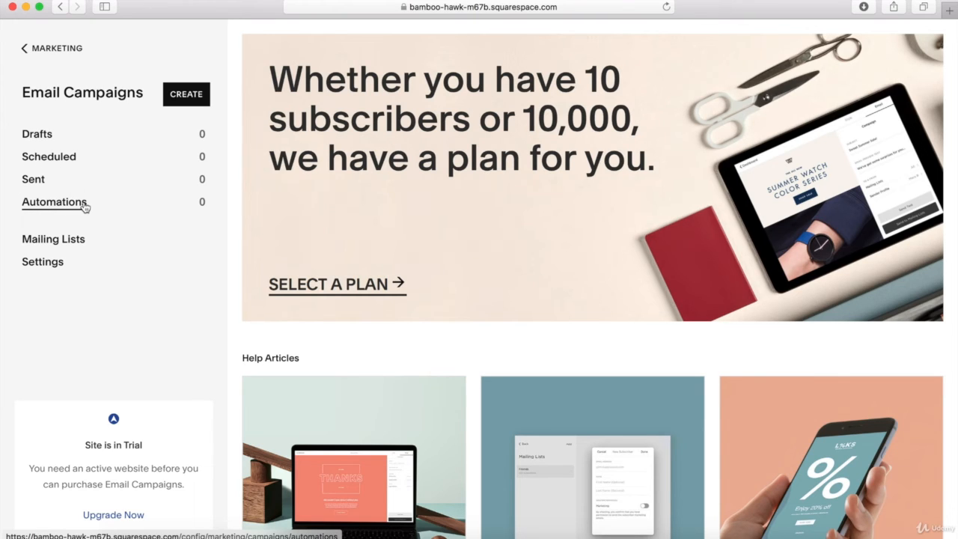
{"action": "left_click", "coordinate": [60, 245]}
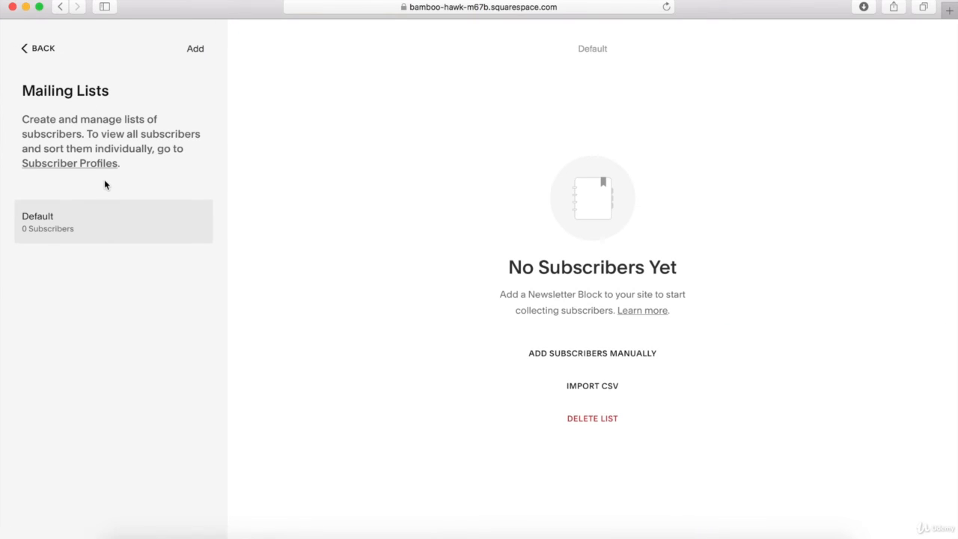
{"action": "left_click", "coordinate": [38, 51]}
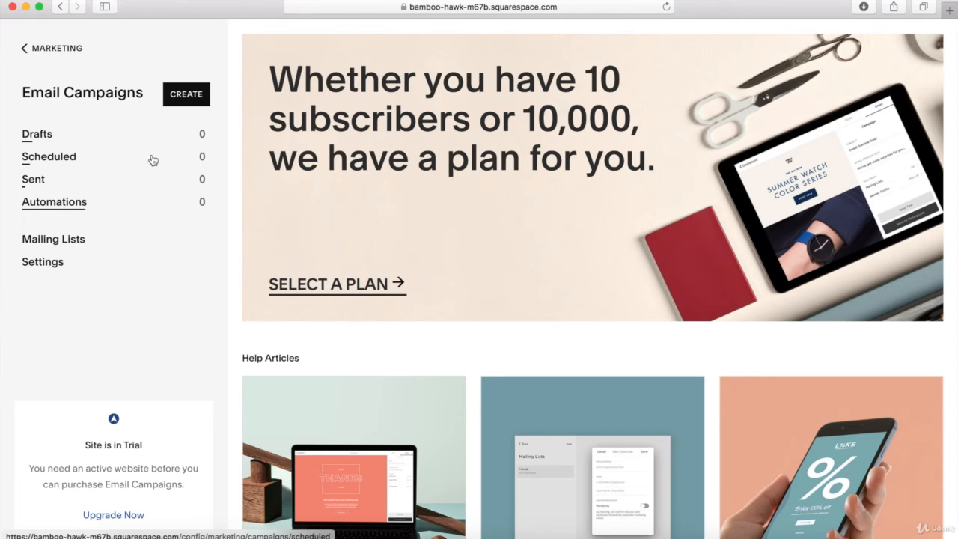
{"action": "left_click", "coordinate": [54, 51]}
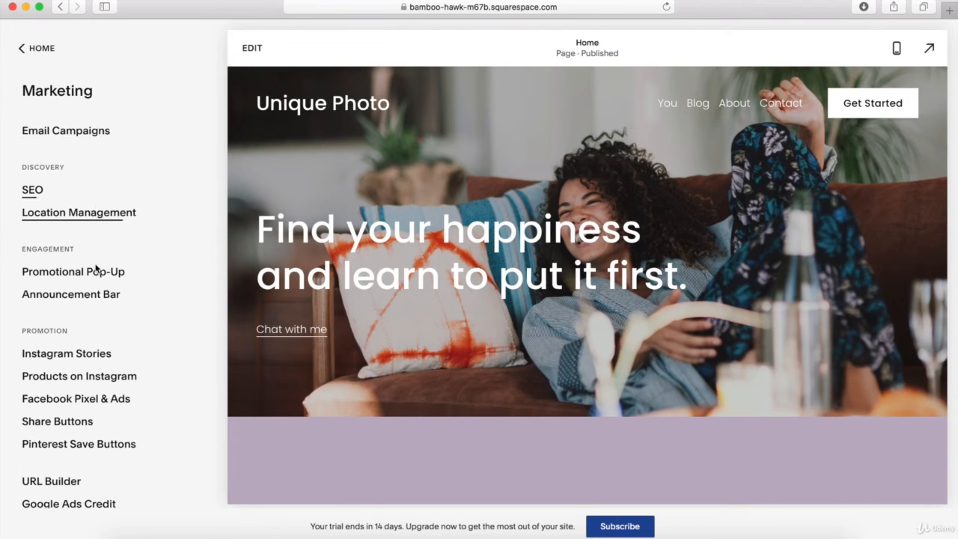
- Open the SEO settings, read through the SEO checklist help article, and close the article
{"action": "left_click", "coordinate": [33, 191]}
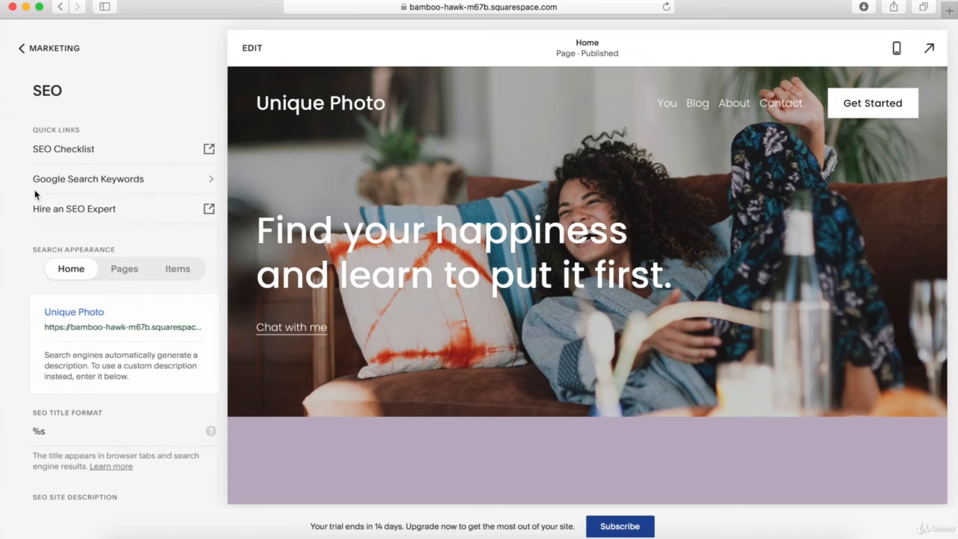
{"action": "left_click", "coordinate": [74, 151]}
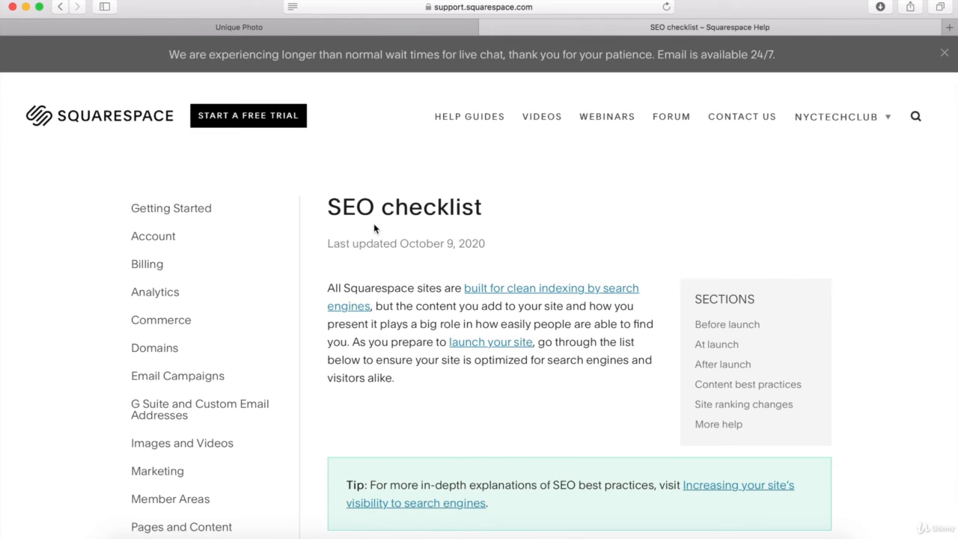
{"action": "scroll", "coordinate": [373, 223], "scroll_direction": "down", "scroll_amount": 5}
{"action": "scroll", "coordinate": [373, 228], "scroll_direction": "down", "scroll_amount": 1}
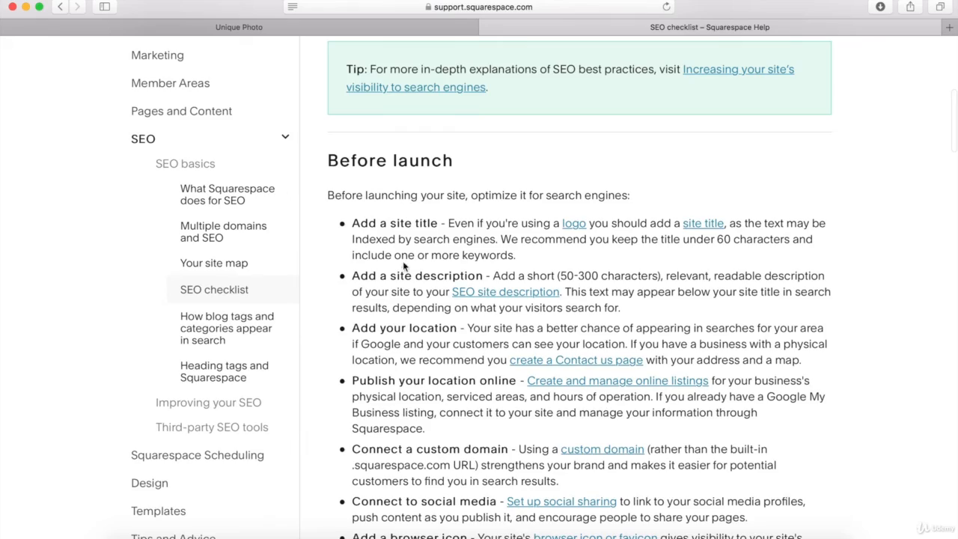
{"action": "scroll", "coordinate": [409, 300], "scroll_direction": "down", "scroll_amount": 7}
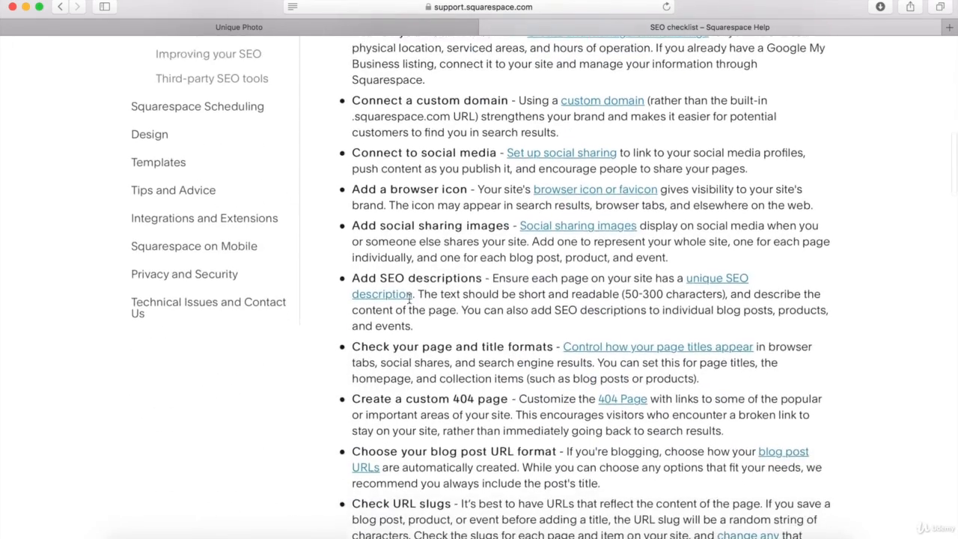
{"action": "scroll", "coordinate": [407, 298], "scroll_direction": "down", "scroll_amount": 5}
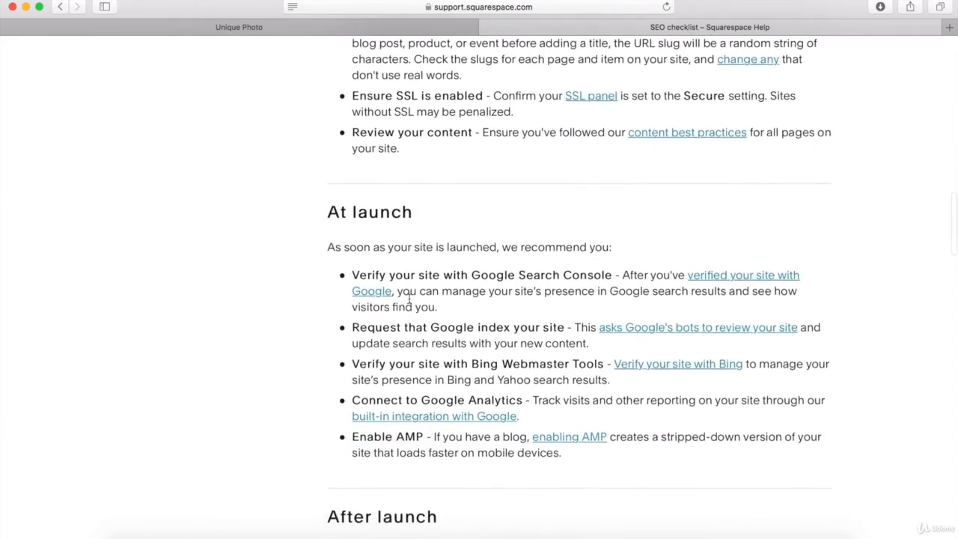
{"action": "scroll", "coordinate": [408, 296], "scroll_direction": "up", "scroll_amount": 20}
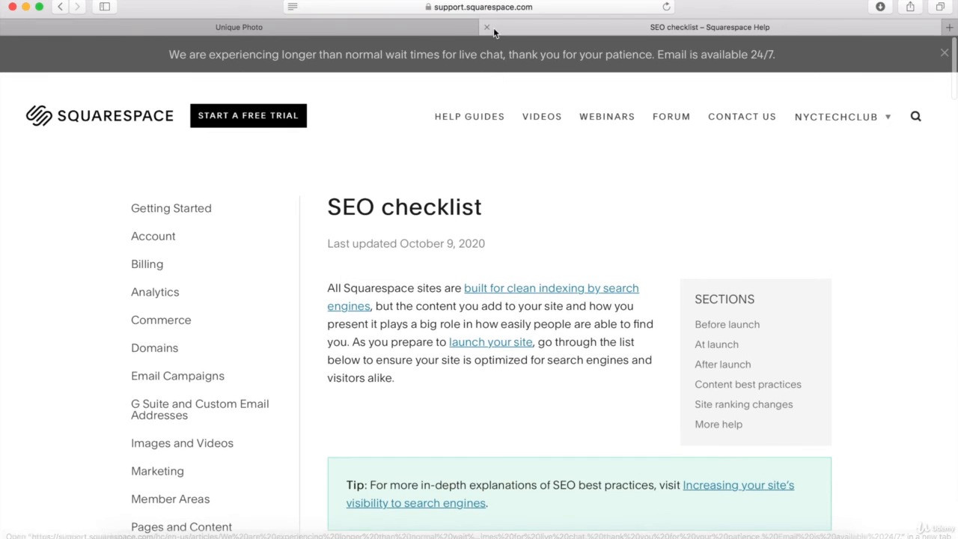
{"action": "left_click", "coordinate": [487, 26]}
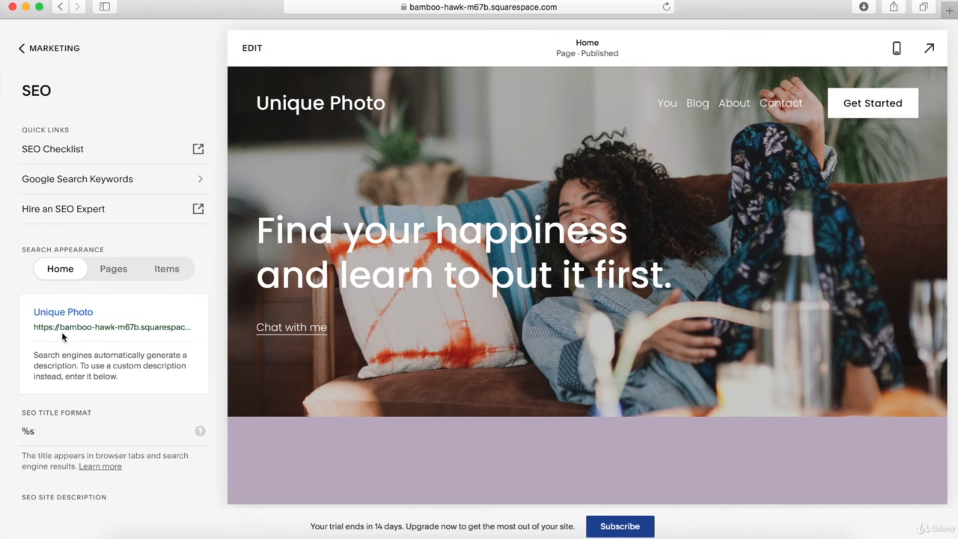
- Review the home page's search appearance, SEO title format and site description settings, and return to the Marketing options
{"action": "scroll", "coordinate": [91, 458], "scroll_direction": "down", "scroll_amount": 2}
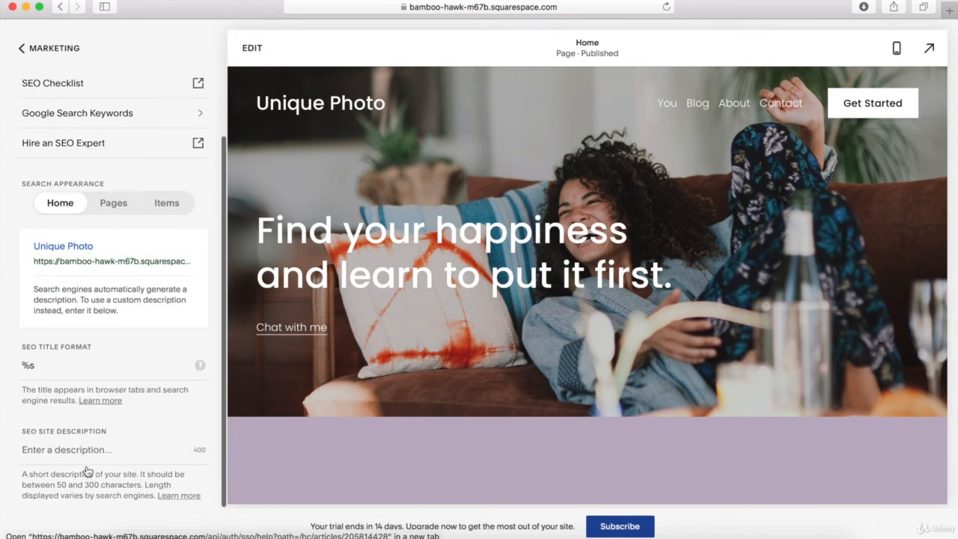
{"action": "scroll", "coordinate": [87, 470], "scroll_direction": "up", "scroll_amount": 2}
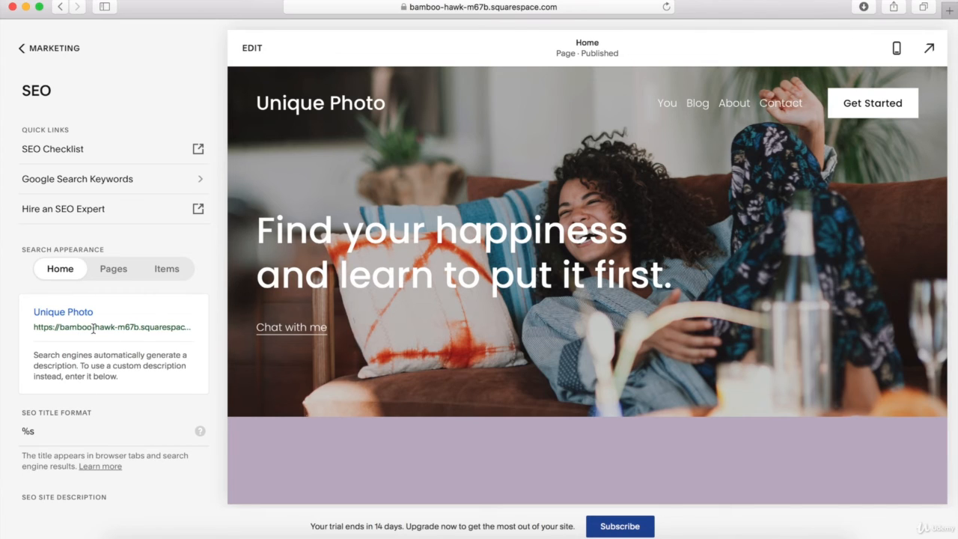
{"action": "left_click", "coordinate": [39, 48]}
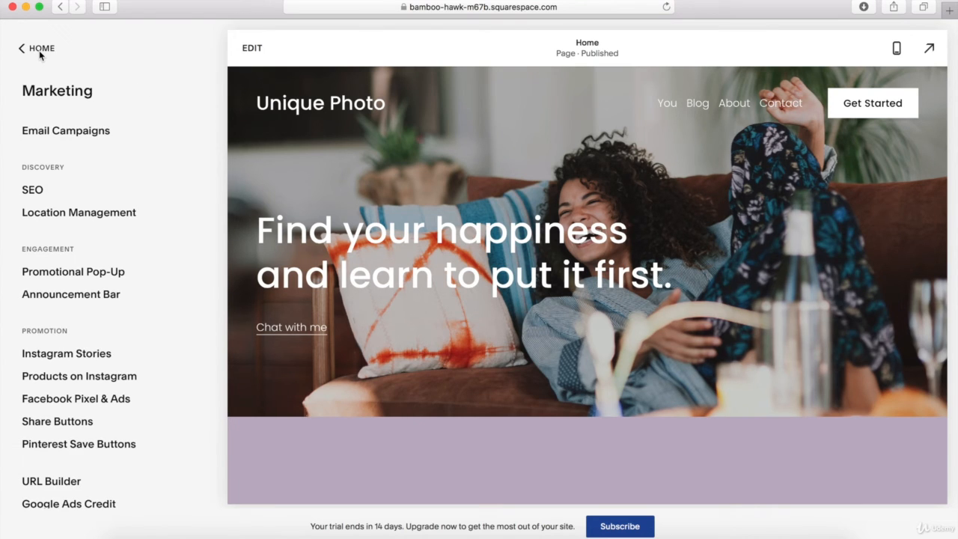
- Look at the Location Management and Promotional Pop-Up settings, and return to the Marketing options
{"action": "left_click", "coordinate": [64, 215]}
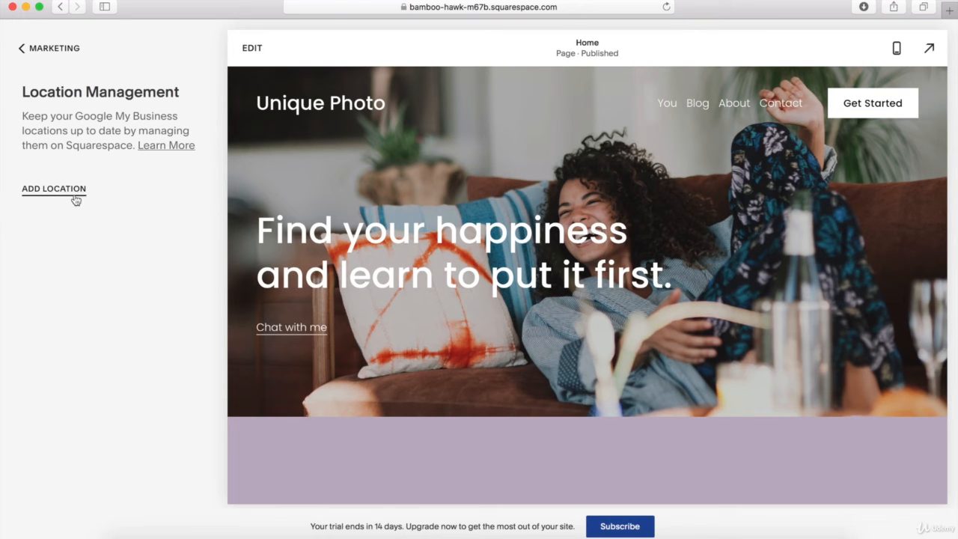
{"action": "left_click", "coordinate": [48, 49]}
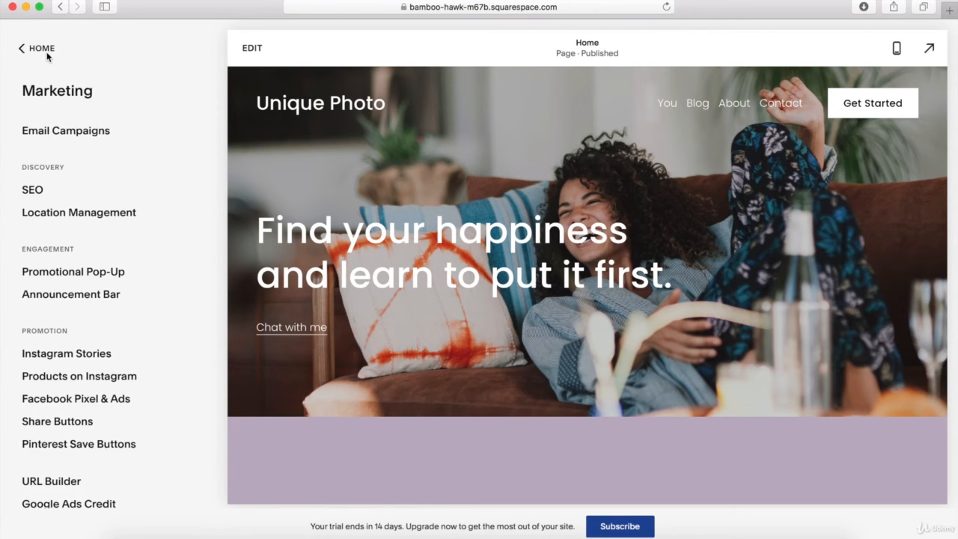
{"action": "left_click", "coordinate": [65, 274]}
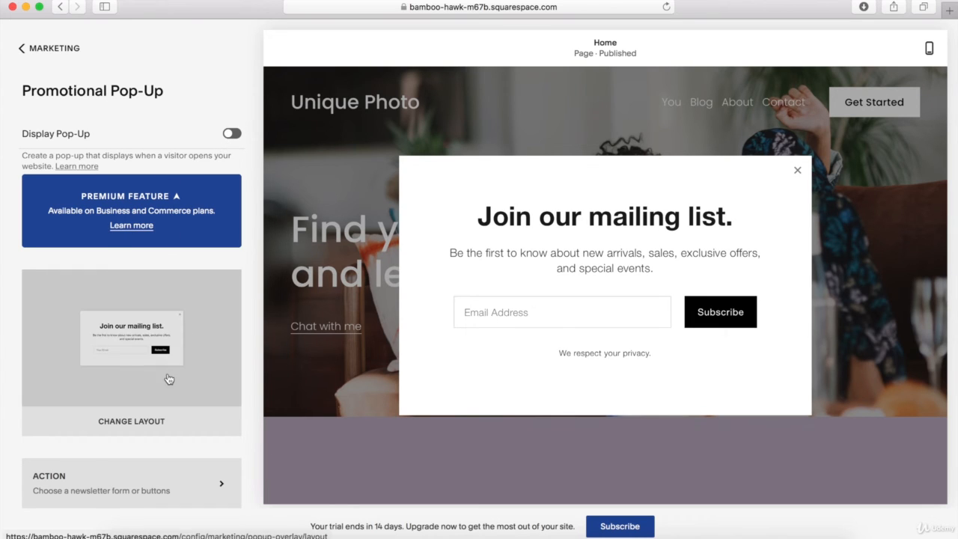
{"action": "left_click", "coordinate": [41, 49]}
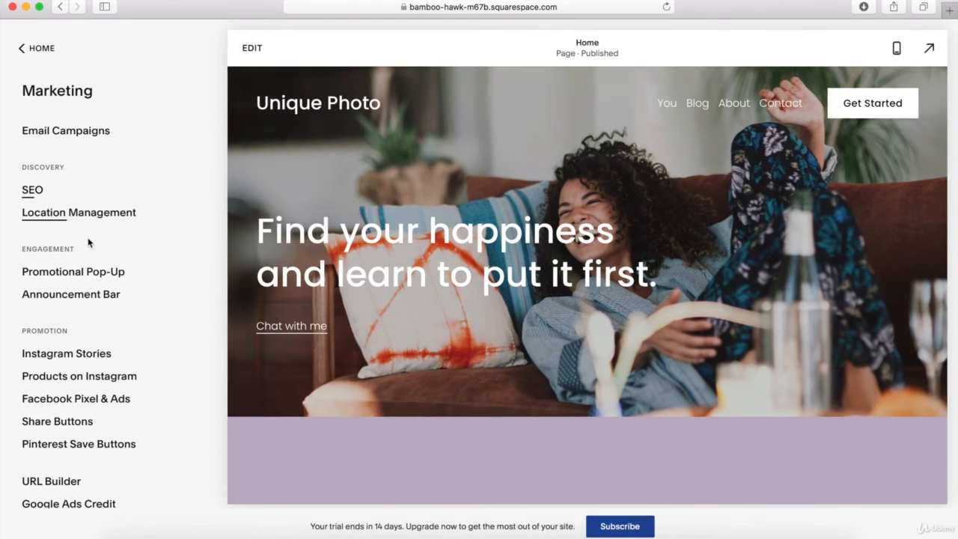
- Try enabling the announcement bar, disable it again, and return to the Marketing options
{"action": "left_click", "coordinate": [104, 293]}
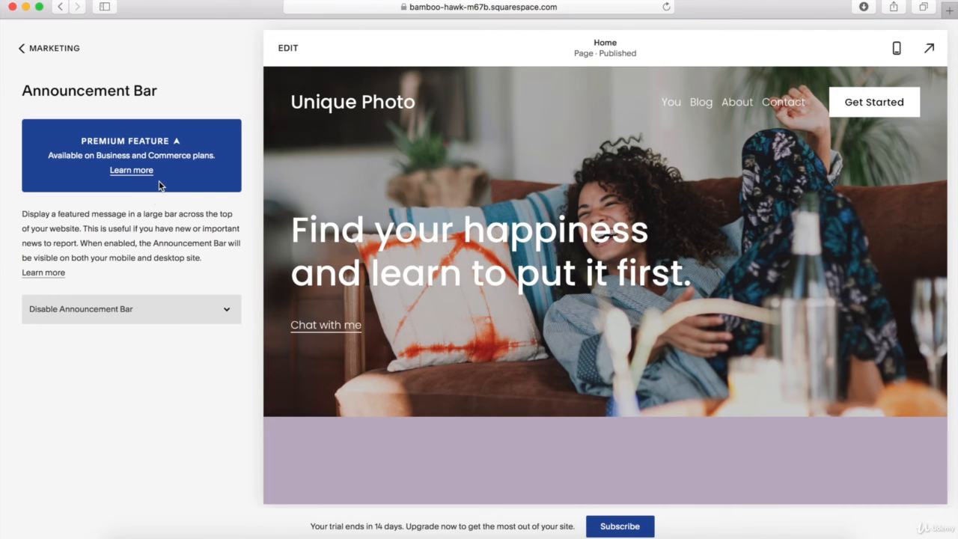
{"action": "left_click", "coordinate": [126, 306]}
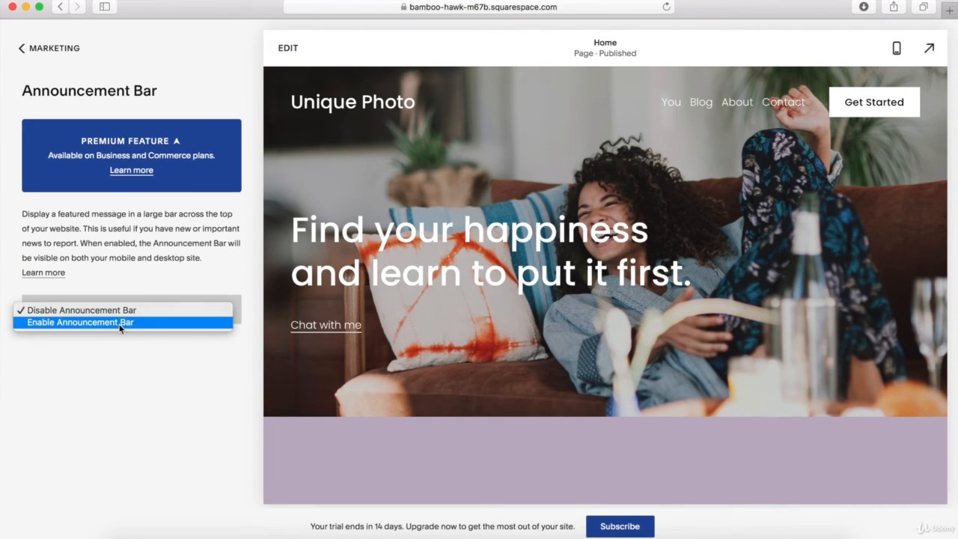
{"action": "left_click", "coordinate": [120, 322]}
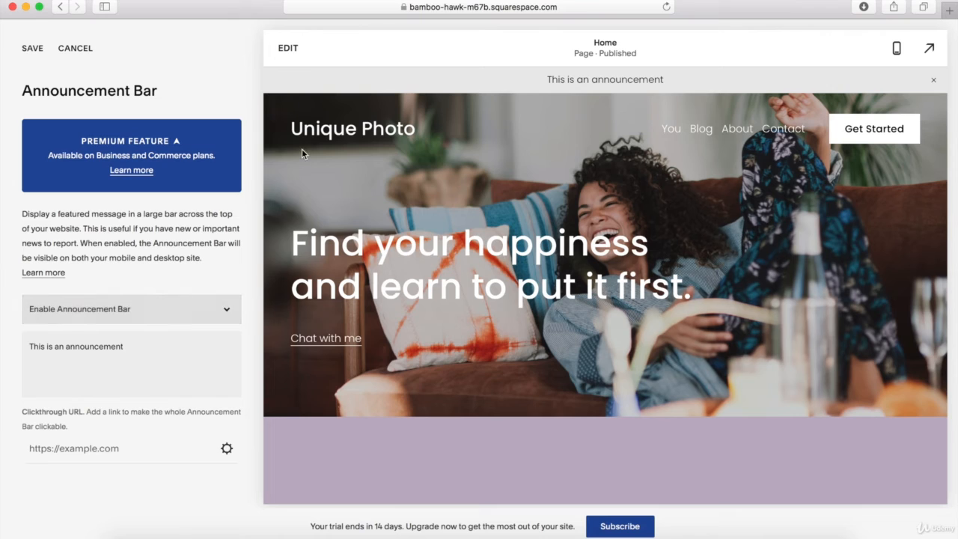
{"action": "left_click", "coordinate": [169, 316]}
{"action": "left_click", "coordinate": [157, 298]}
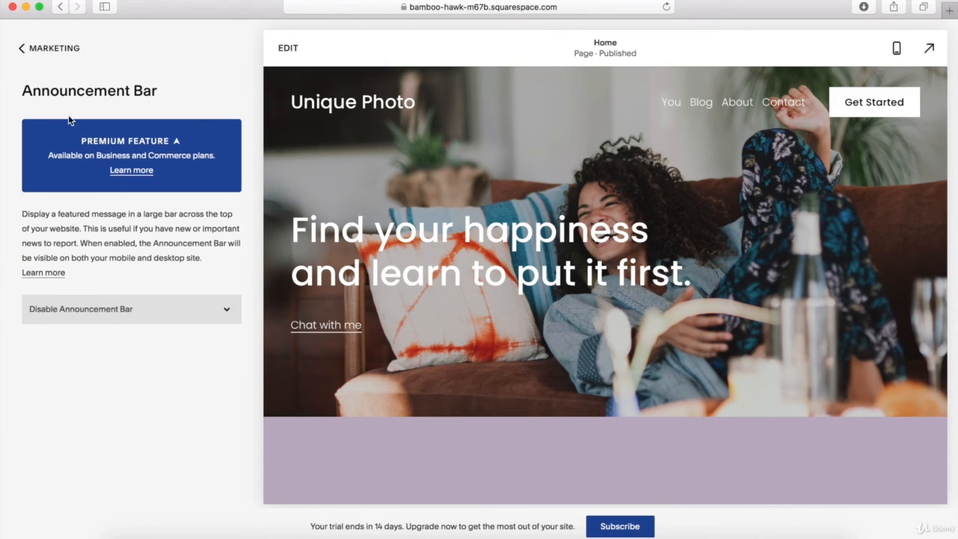
{"action": "left_click", "coordinate": [37, 50]}
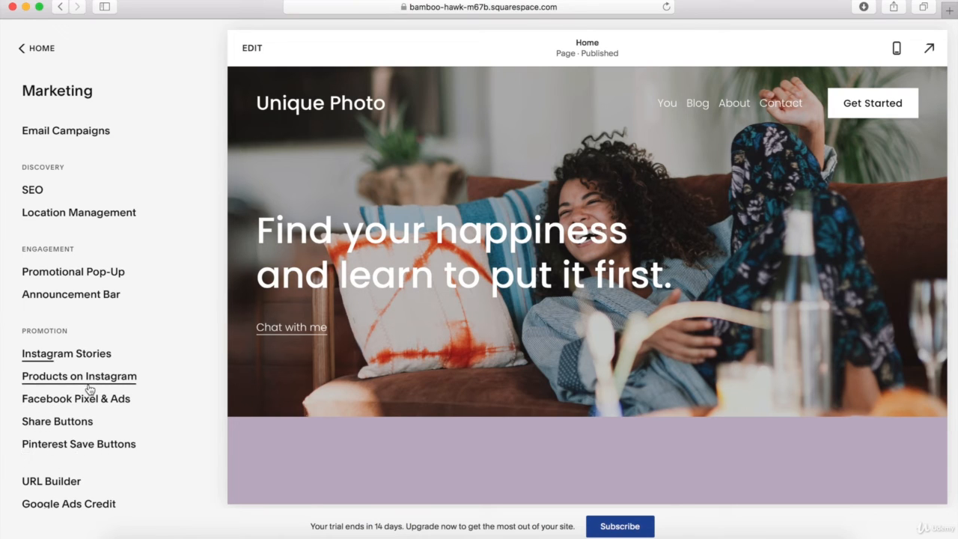
- Look over the remaining Marketing promotion options and the Scheduling offer, and return to the home menu
{"action": "scroll", "coordinate": [86, 383], "scroll_direction": "down", "scroll_amount": 1}
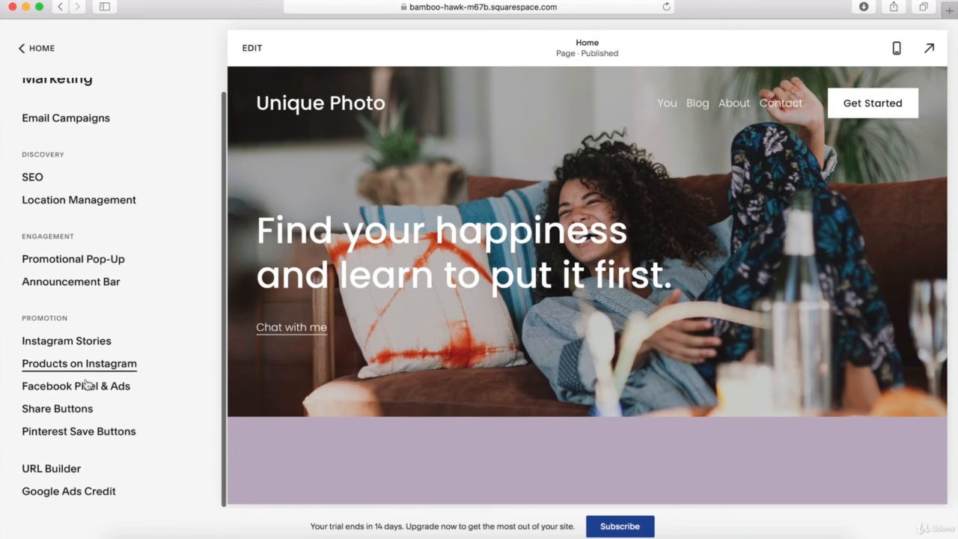
{"action": "scroll", "coordinate": [88, 385], "scroll_direction": "up", "scroll_amount": 1}
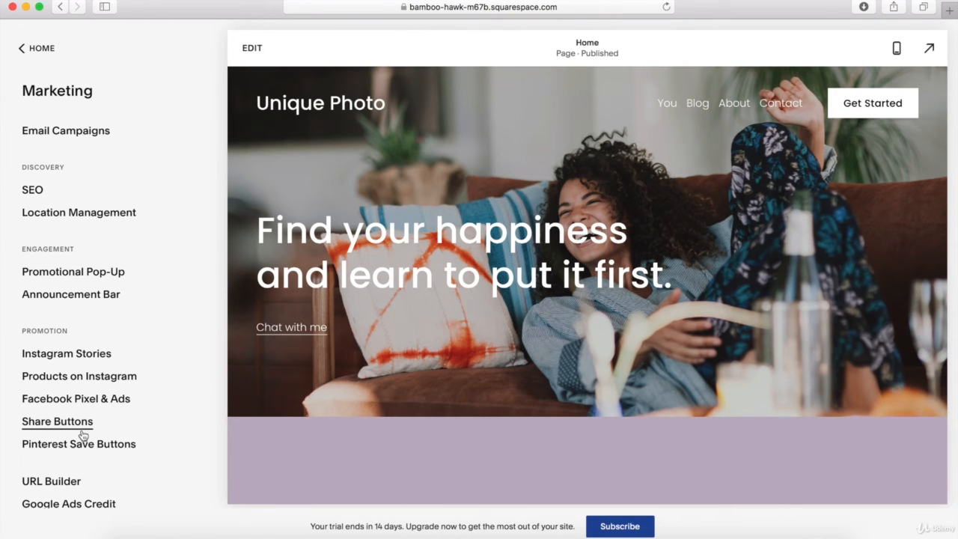
{"action": "left_click", "coordinate": [41, 53]}
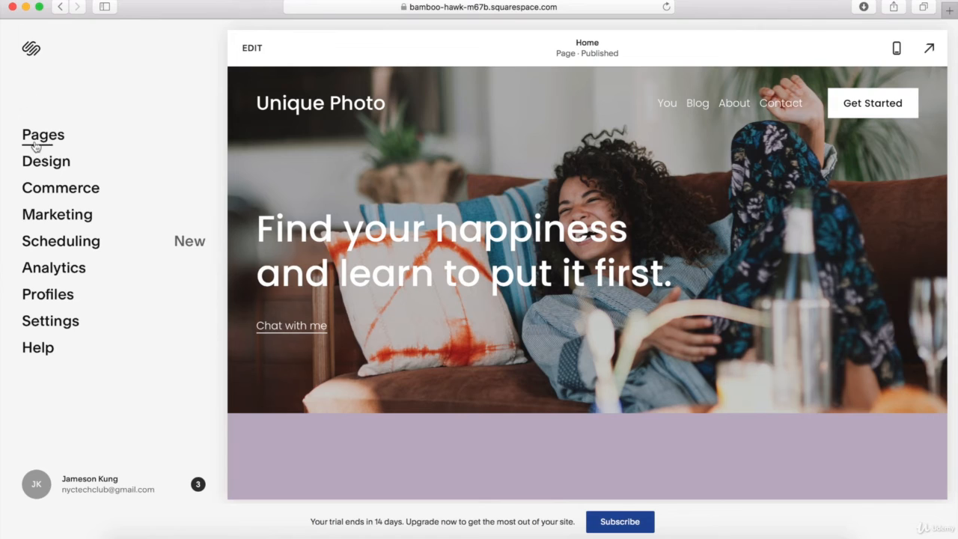
{"action": "left_click", "coordinate": [65, 242]}
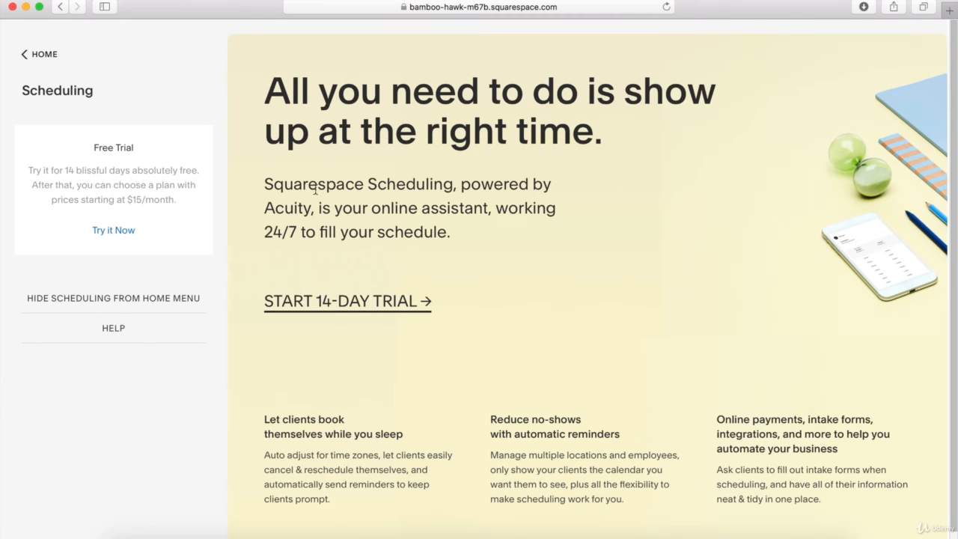
{"action": "left_click", "coordinate": [42, 55]}
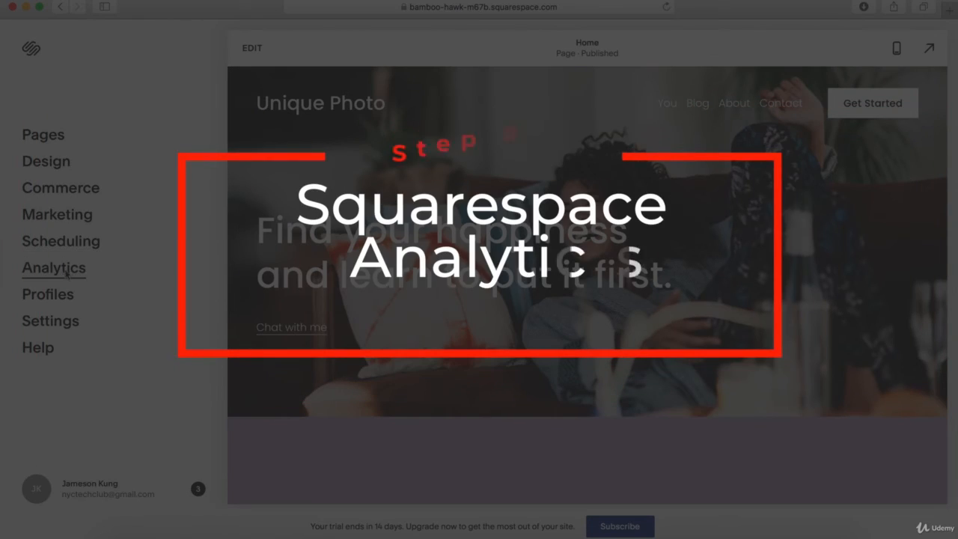
- Look through the Analytics overview reports for Sales, Traffic and Geography, and the commerce reports Sales by Product, Purchase Funnel and Abandoned Cart
{"action": "left_click", "coordinate": [68, 274]}
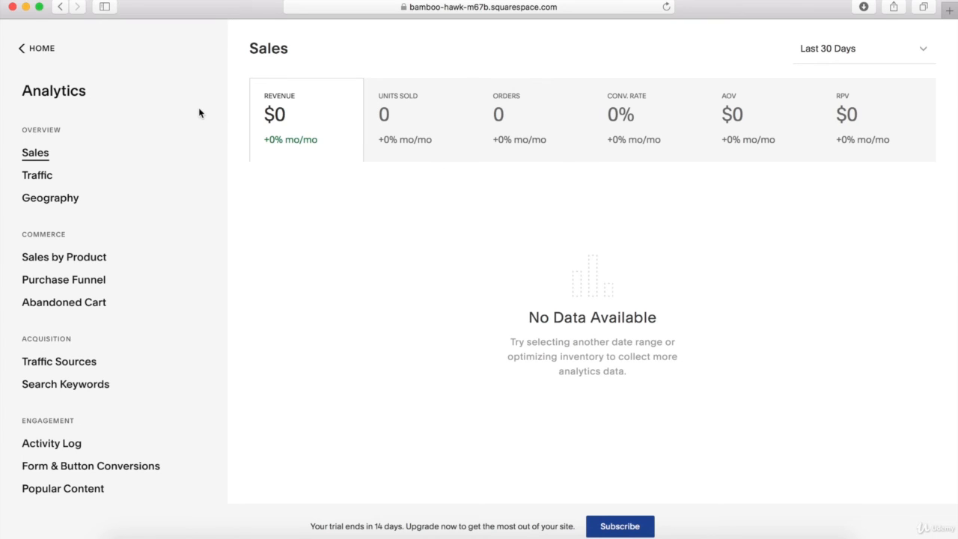
{"action": "left_click", "coordinate": [42, 179]}
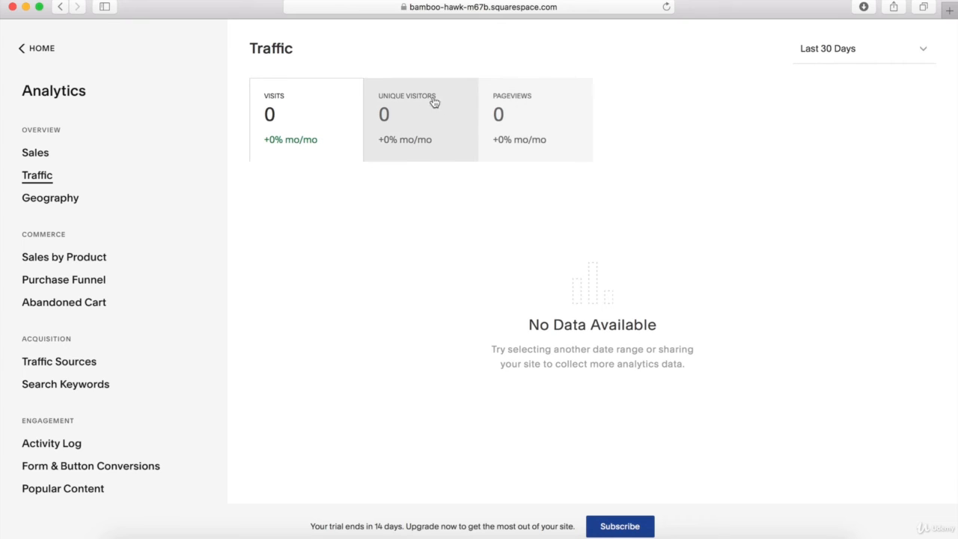
{"action": "left_click", "coordinate": [67, 206]}
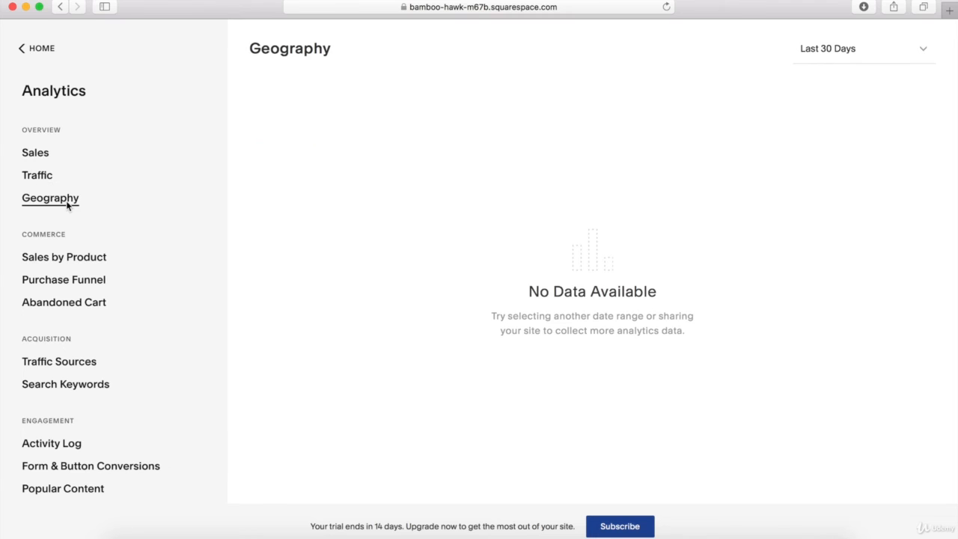
{"action": "left_click", "coordinate": [46, 260]}
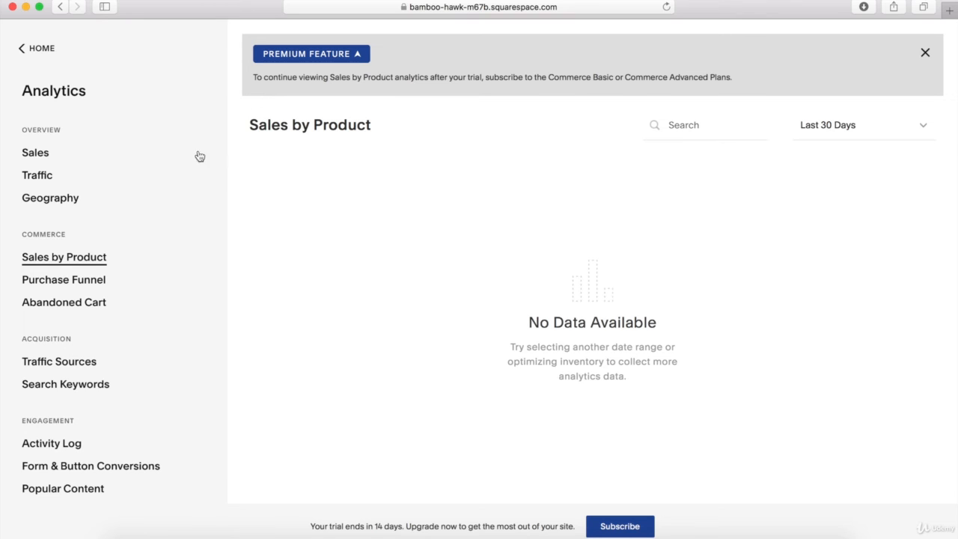
{"action": "left_click", "coordinate": [80, 283]}
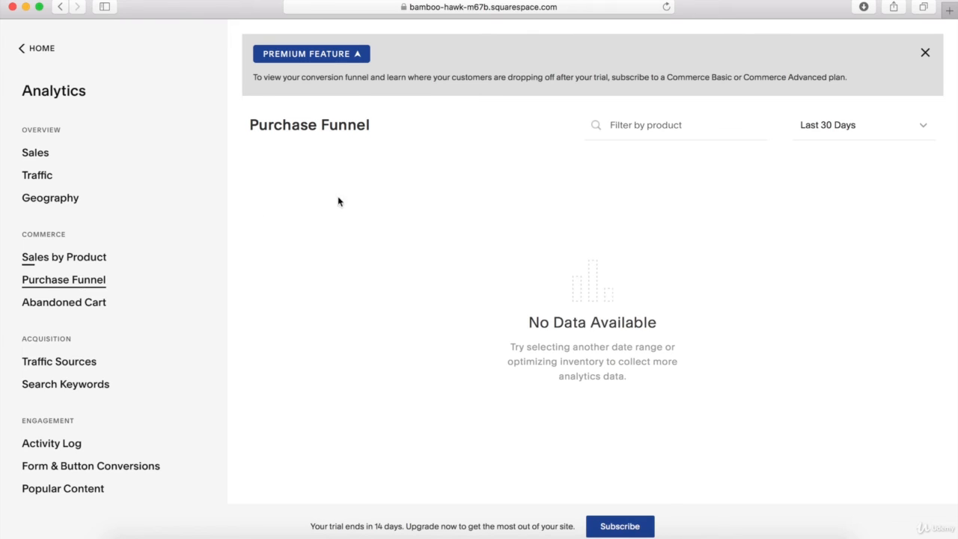
{"action": "left_click", "coordinate": [103, 303]}
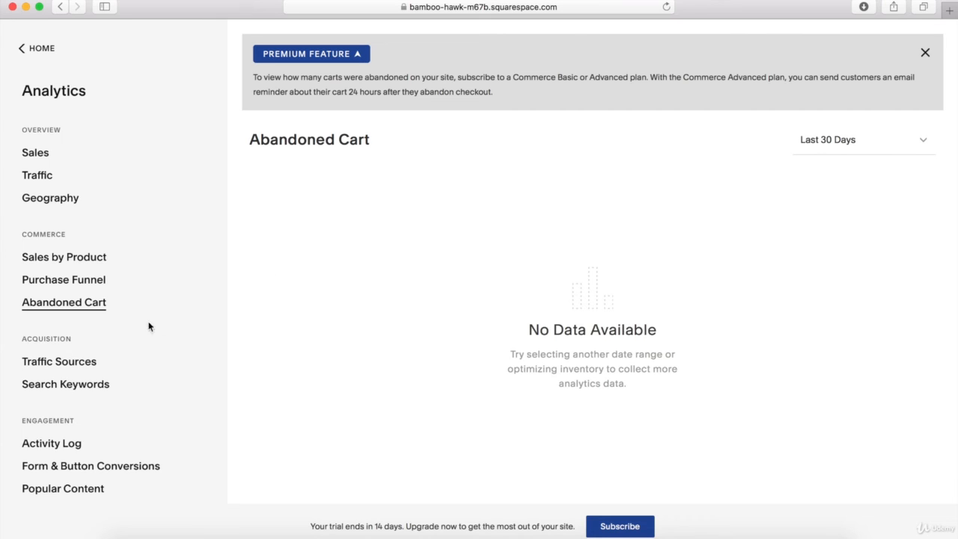
- View the Traffic Sources, Search Keywords, Activity Log, and Form & Button Conversions reports in Analytics
{"action": "left_click", "coordinate": [43, 363]}
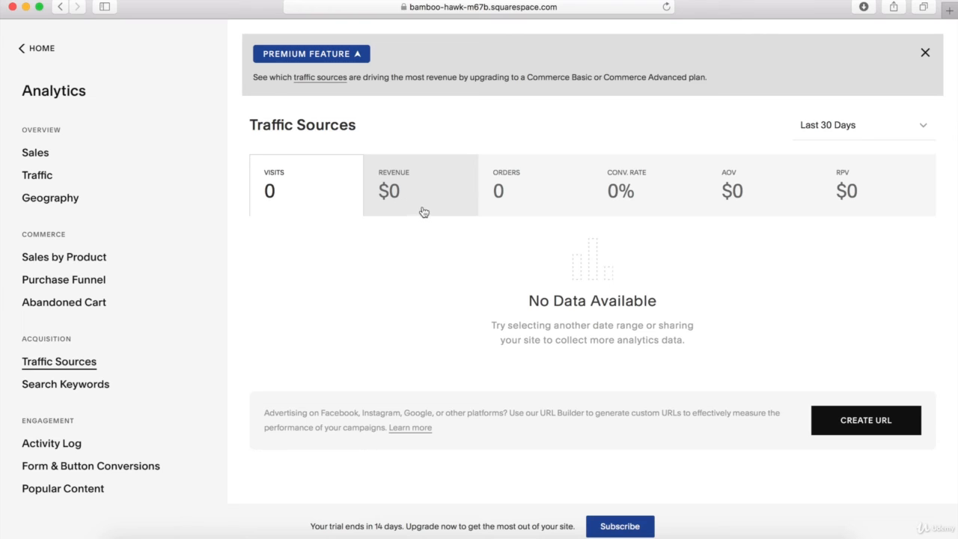
{"action": "left_click", "coordinate": [98, 386]}
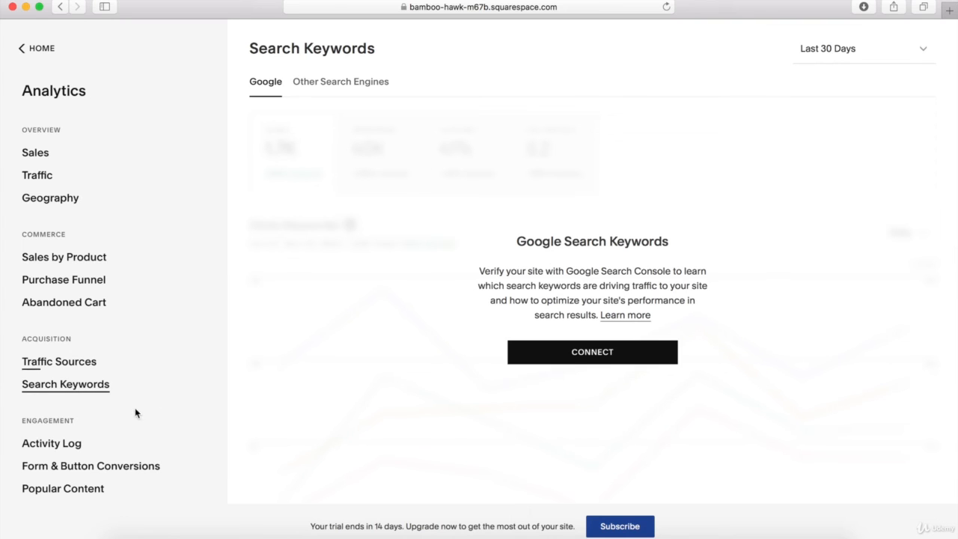
{"action": "scroll", "coordinate": [135, 412], "scroll_direction": "down", "scroll_amount": 3}
{"action": "scroll", "coordinate": [135, 410], "scroll_direction": "down", "scroll_amount": 3}
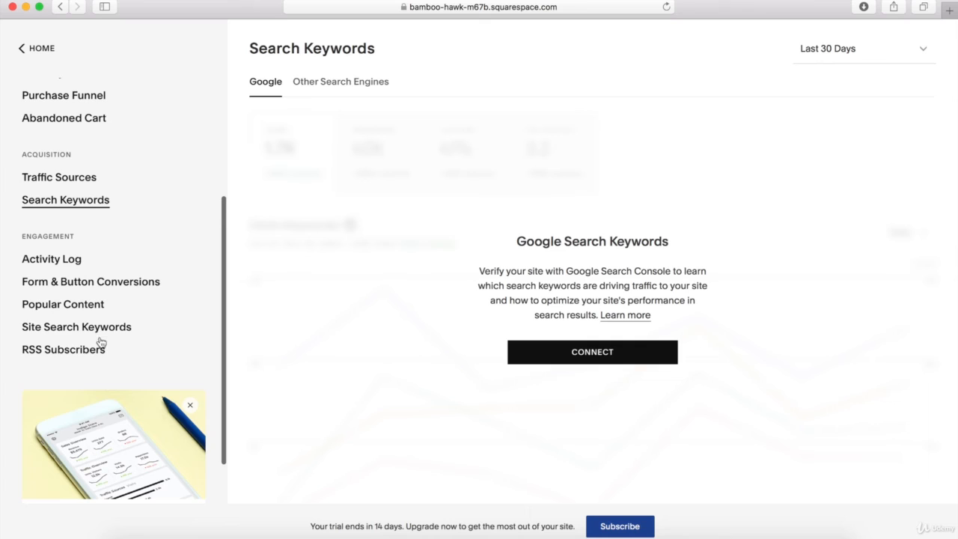
{"action": "left_click", "coordinate": [50, 261]}
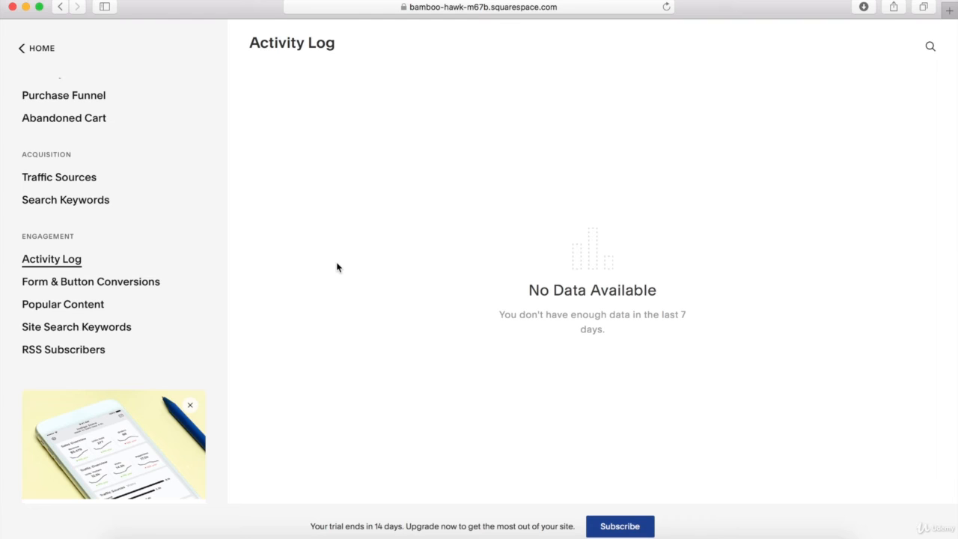
{"action": "left_click", "coordinate": [113, 282]}
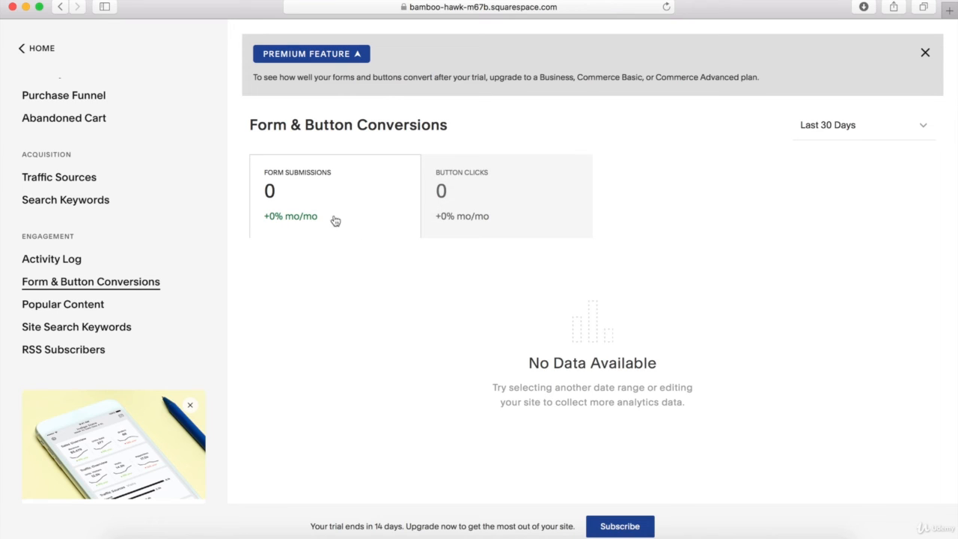
- View the Popular Content, Site Search Keywords and RSS Subscribers reports in Analytics, and look over the Profiles list
{"action": "left_click", "coordinate": [85, 310]}
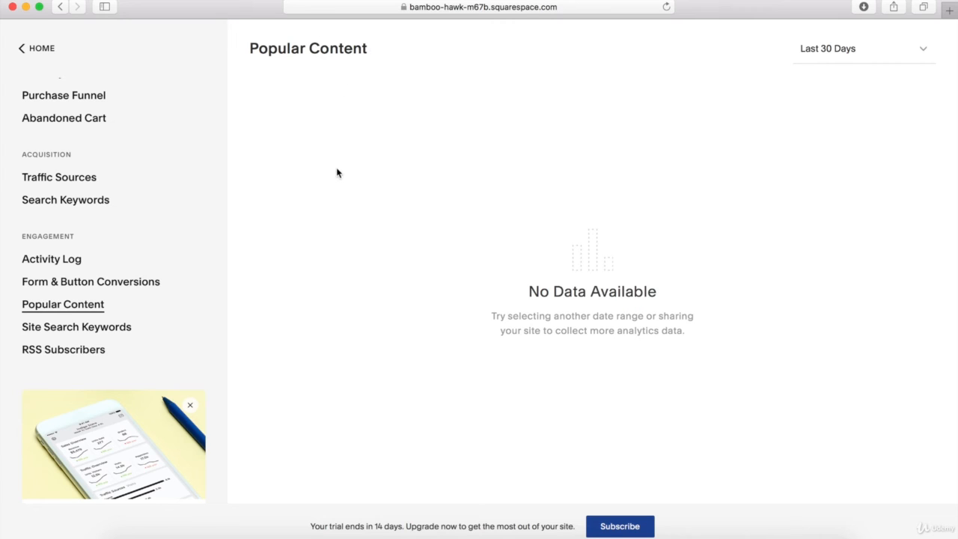
{"action": "left_click", "coordinate": [122, 330]}
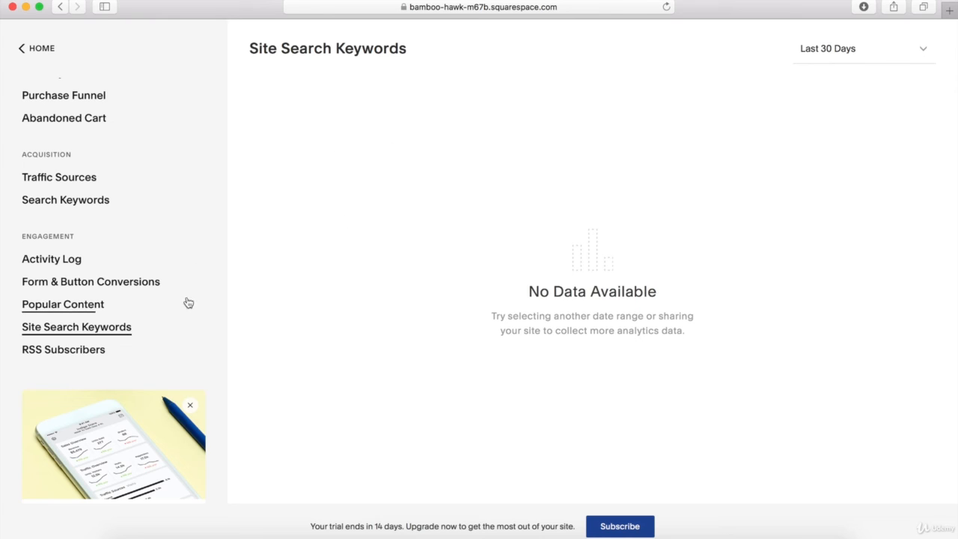
{"action": "left_click", "coordinate": [85, 351]}
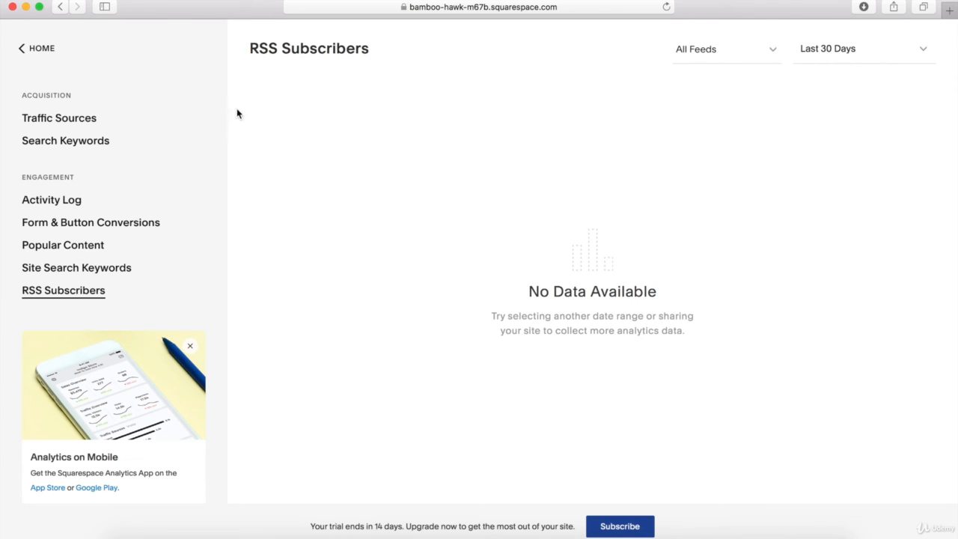
{"action": "left_click", "coordinate": [41, 49]}
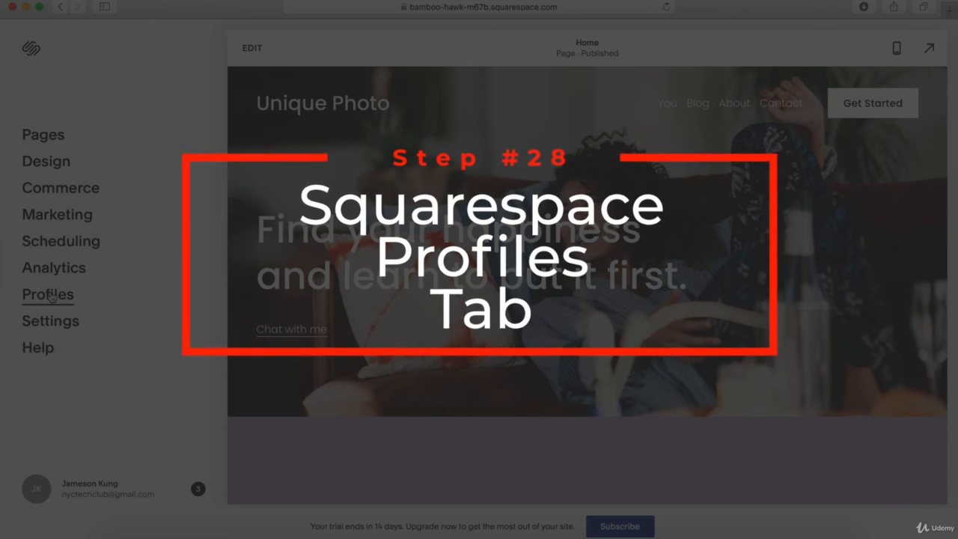
{"action": "left_click", "coordinate": [49, 295]}
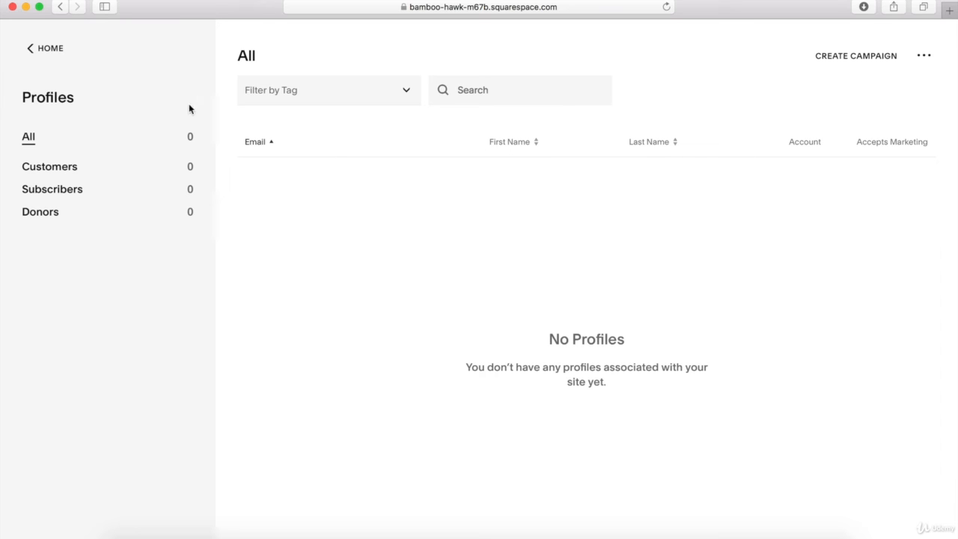
{"action": "left_click", "coordinate": [47, 52]}
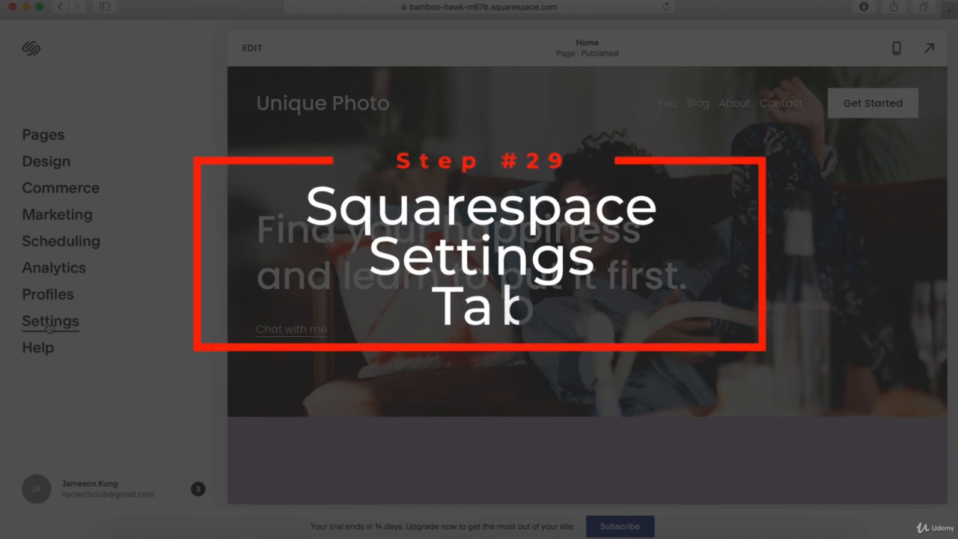
- Look over the Language & Region, Business Information, and Social Links pages in the site Settings
{"action": "left_click", "coordinate": [47, 321]}
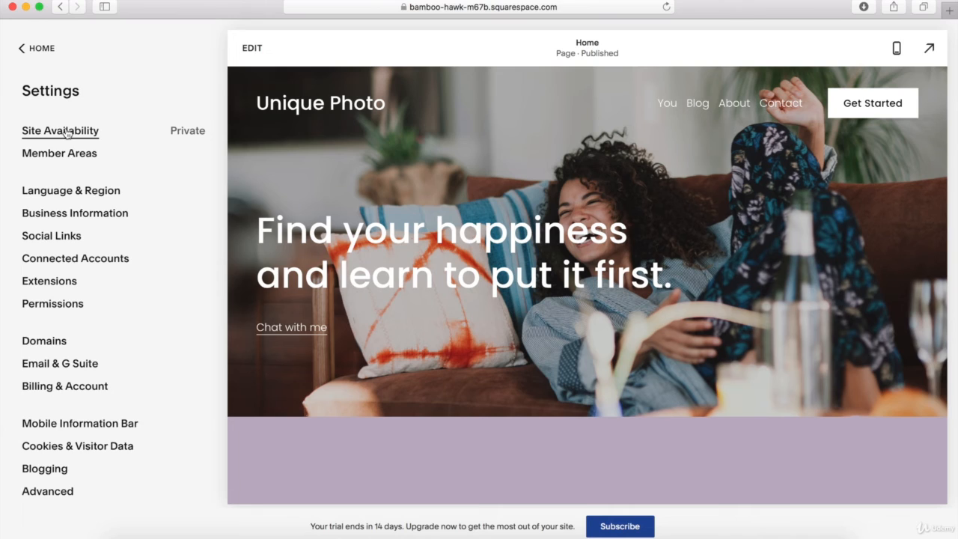
{"action": "left_click", "coordinate": [57, 192]}
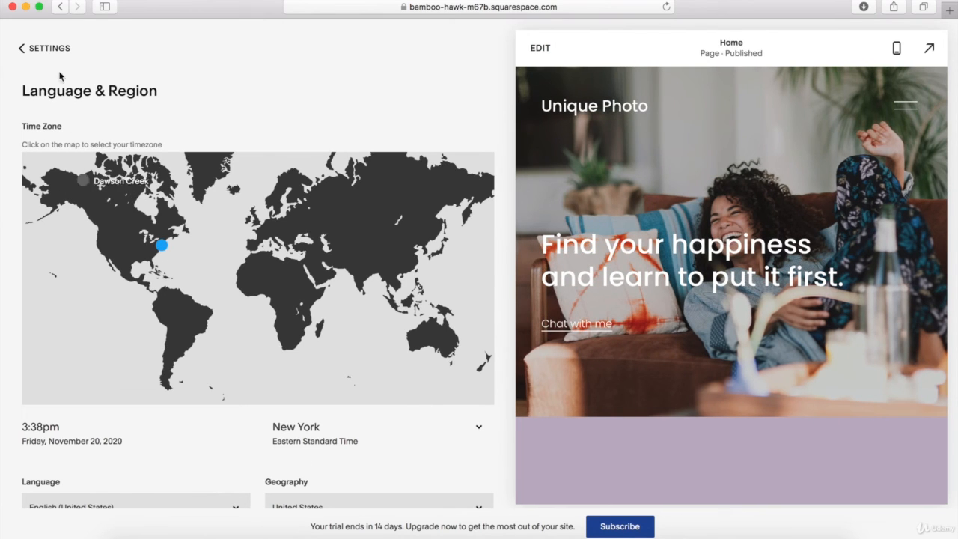
{"action": "left_click", "coordinate": [41, 49]}
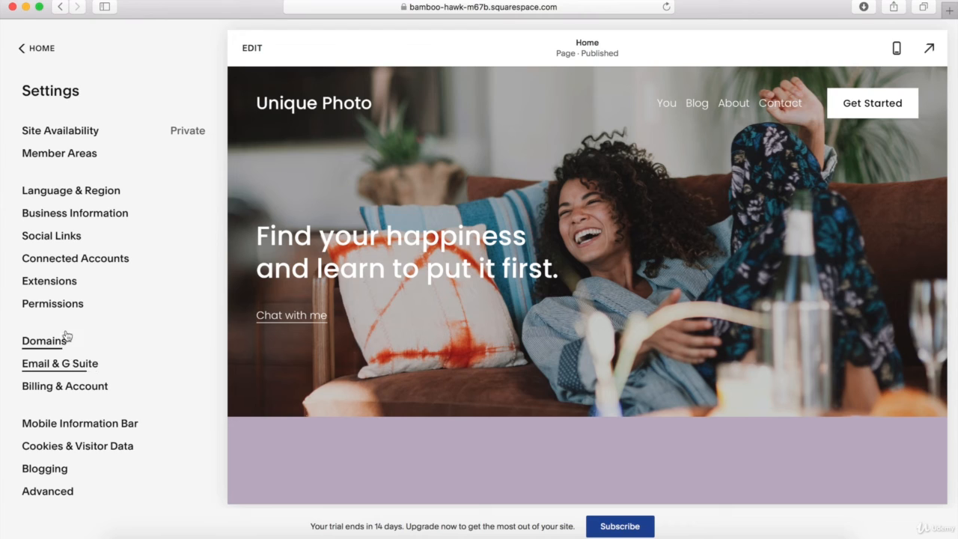
{"action": "left_click", "coordinate": [45, 214]}
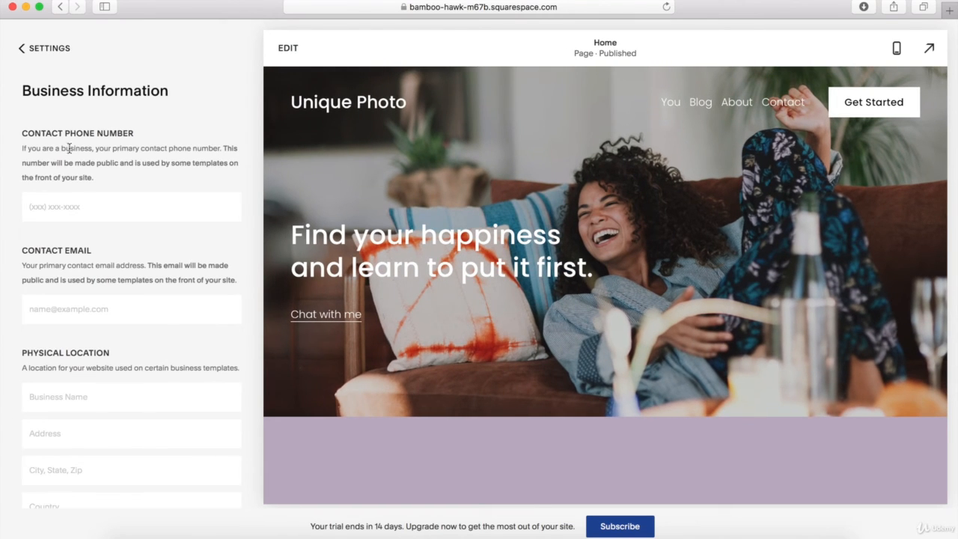
{"action": "left_click", "coordinate": [43, 51]}
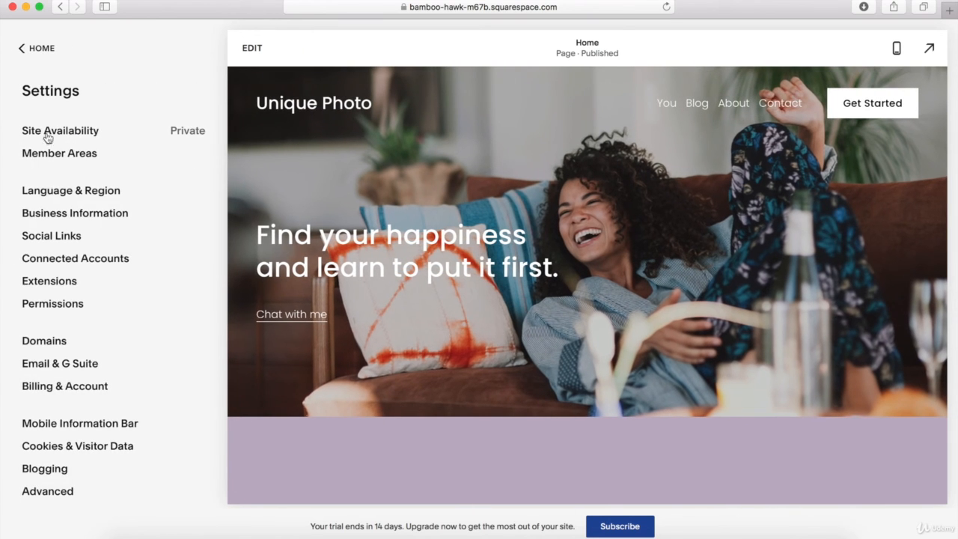
{"action": "left_click", "coordinate": [53, 235]}
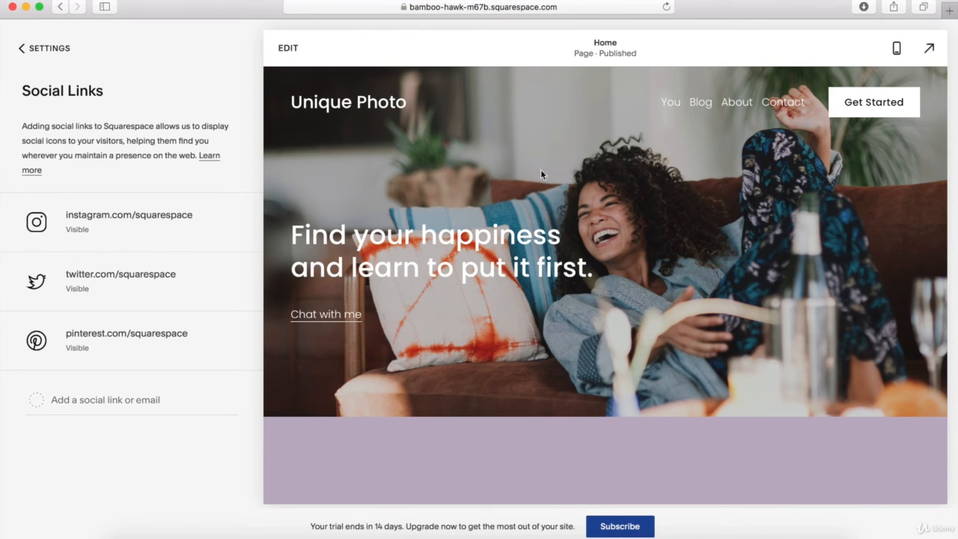
{"action": "left_click", "coordinate": [43, 55]}
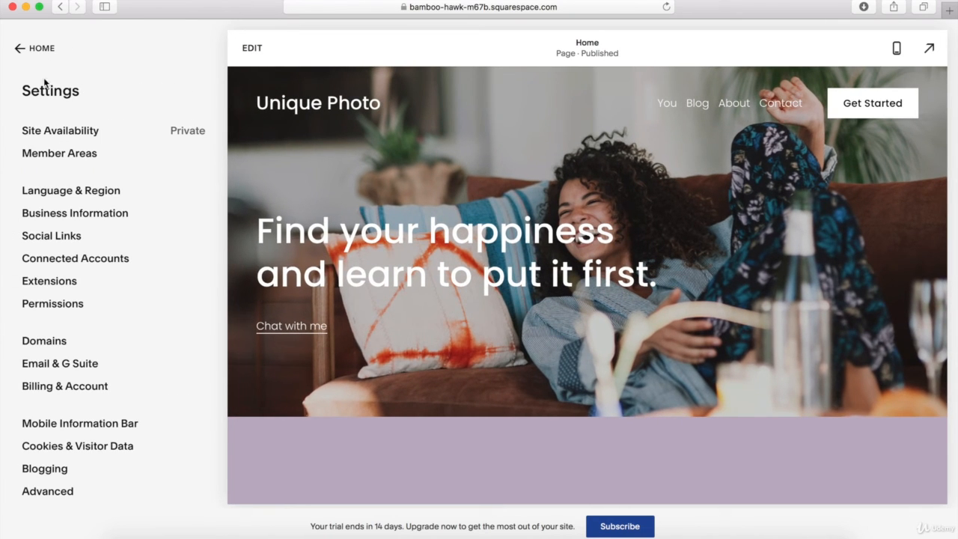
- View the services available under Connected Accounts and the Extensions page, and return to the Settings list
{"action": "left_click", "coordinate": [63, 259]}
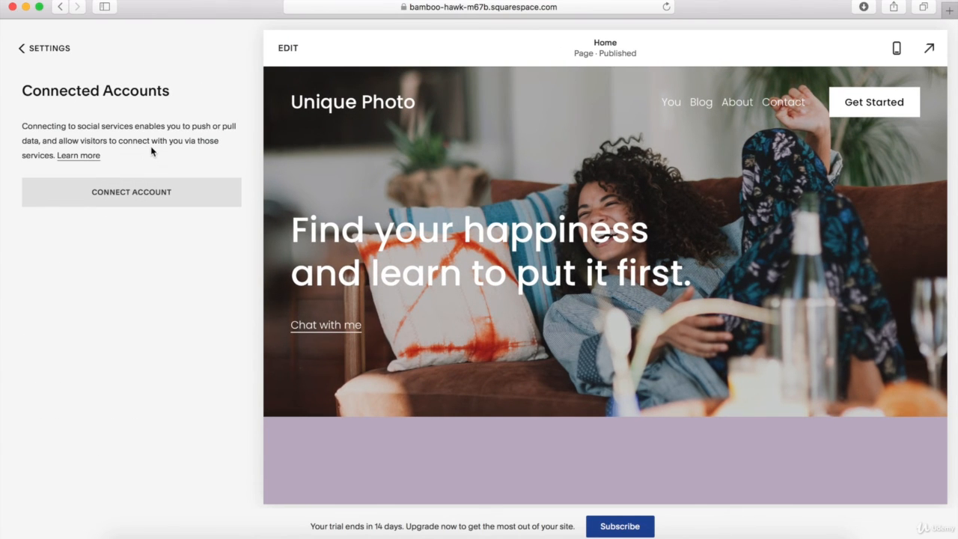
{"action": "left_click", "coordinate": [130, 198]}
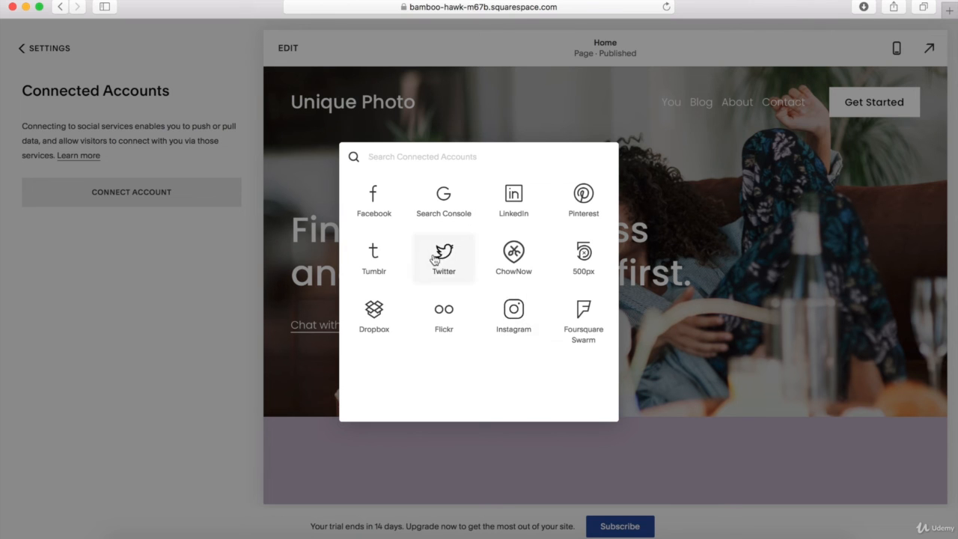
{"action": "left_click", "coordinate": [82, 90]}
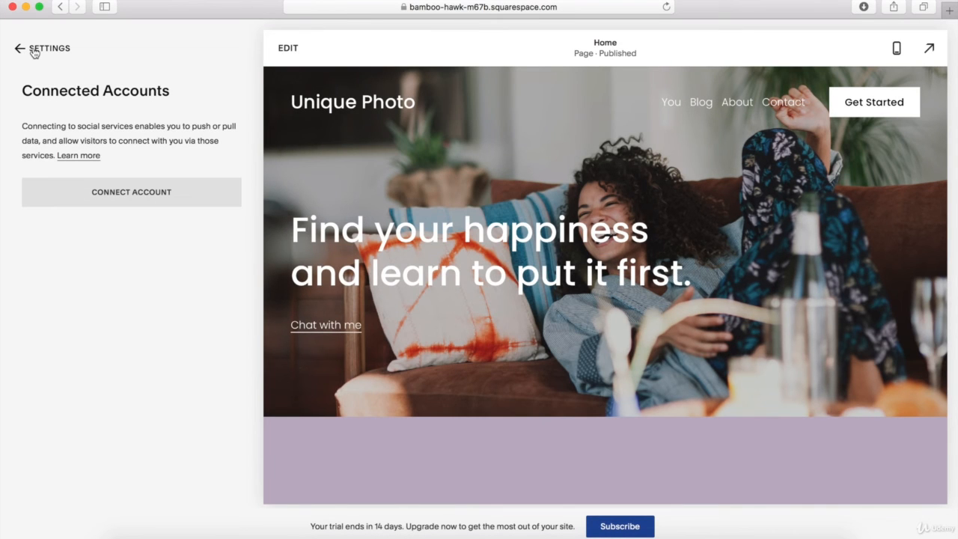
{"action": "left_click", "coordinate": [33, 50]}
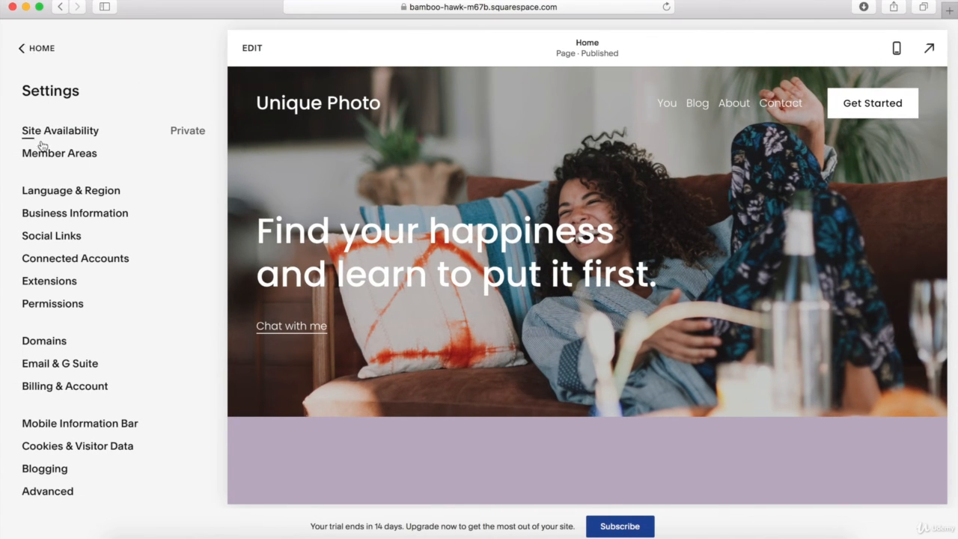
{"action": "left_click", "coordinate": [82, 284]}
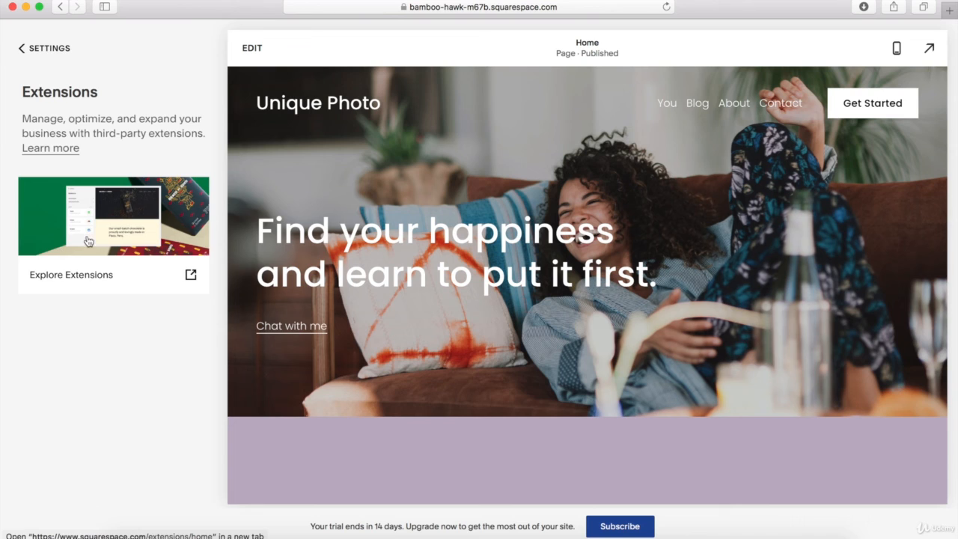
{"action": "left_click", "coordinate": [39, 49]}
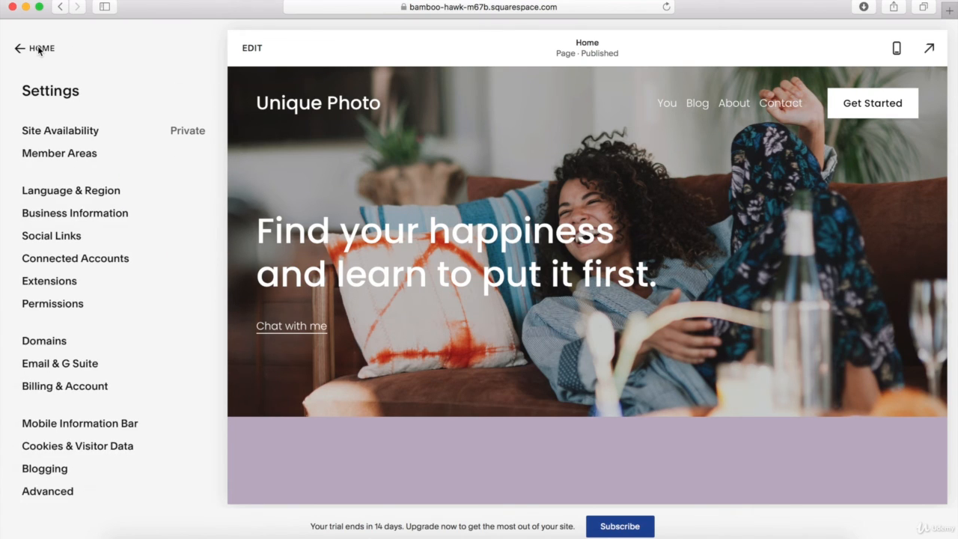
- Look through the Permissions, Email & G Suite, and Billing & Account settings, and return to the Settings list
{"action": "left_click", "coordinate": [63, 305]}
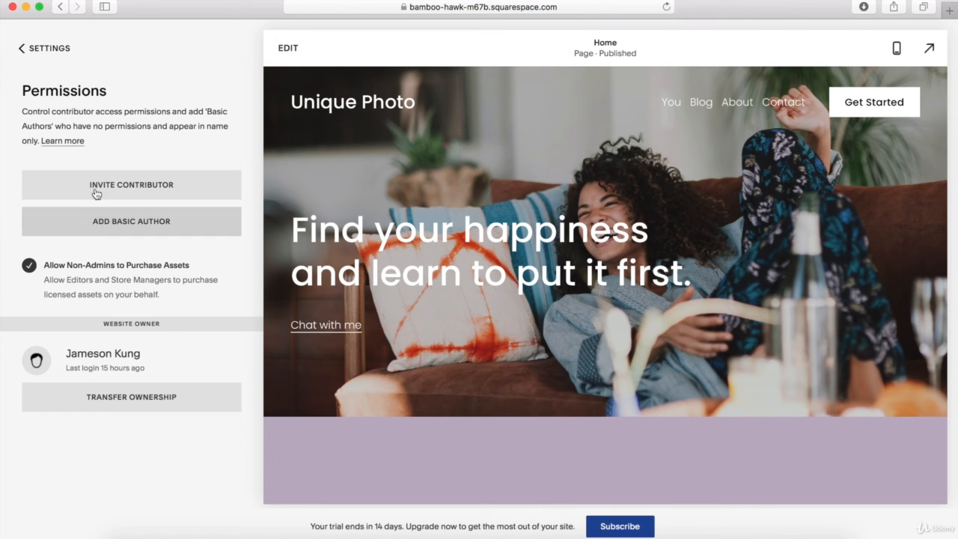
{"action": "left_click", "coordinate": [33, 49]}
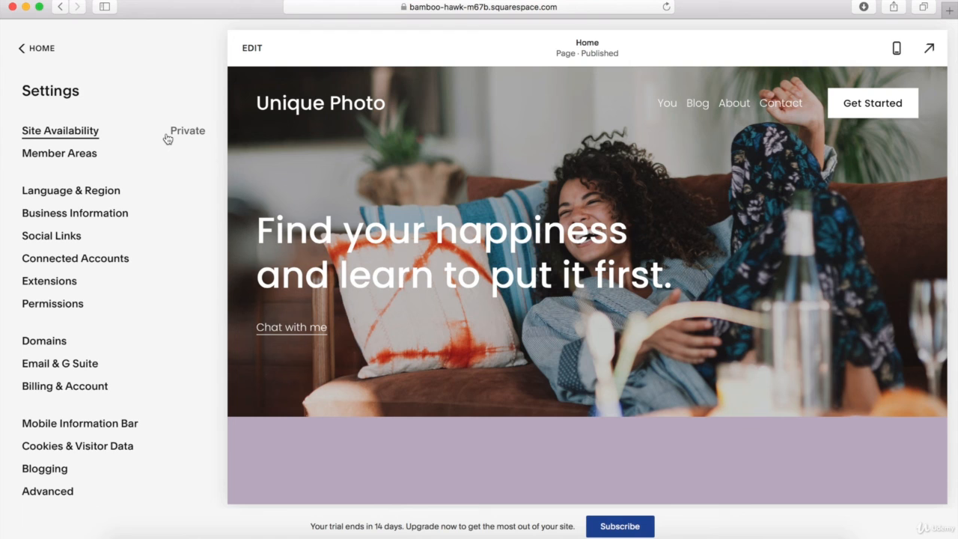
{"action": "left_click", "coordinate": [51, 368]}
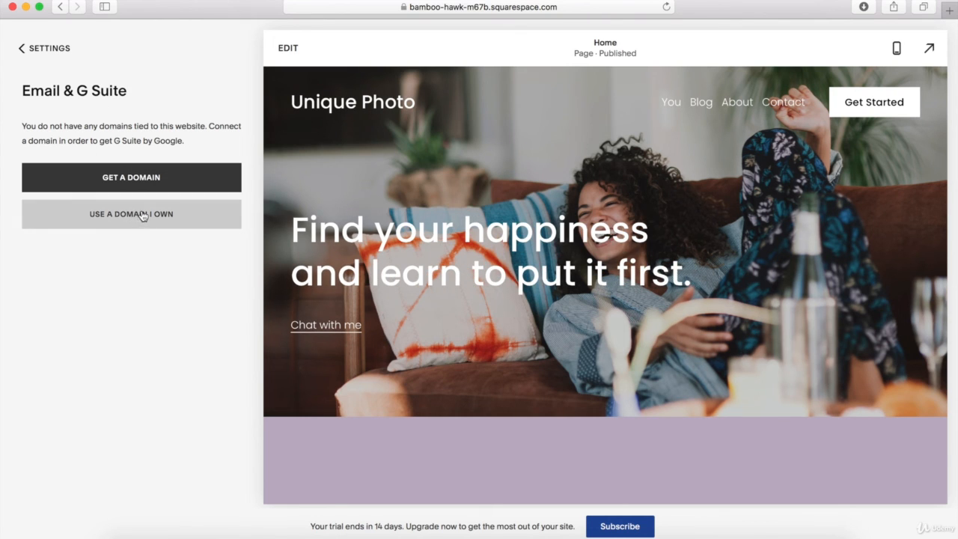
{"action": "left_click", "coordinate": [41, 49]}
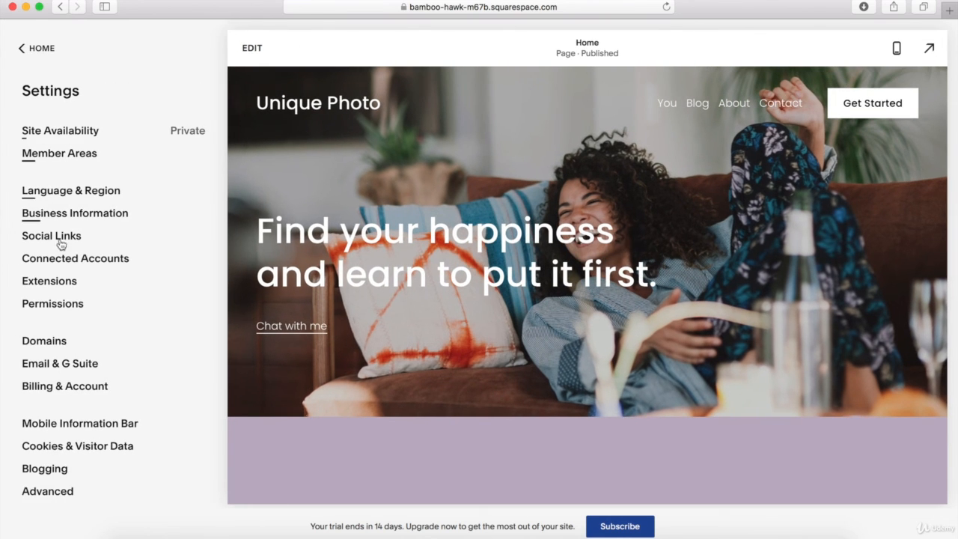
{"action": "left_click", "coordinate": [80, 385]}
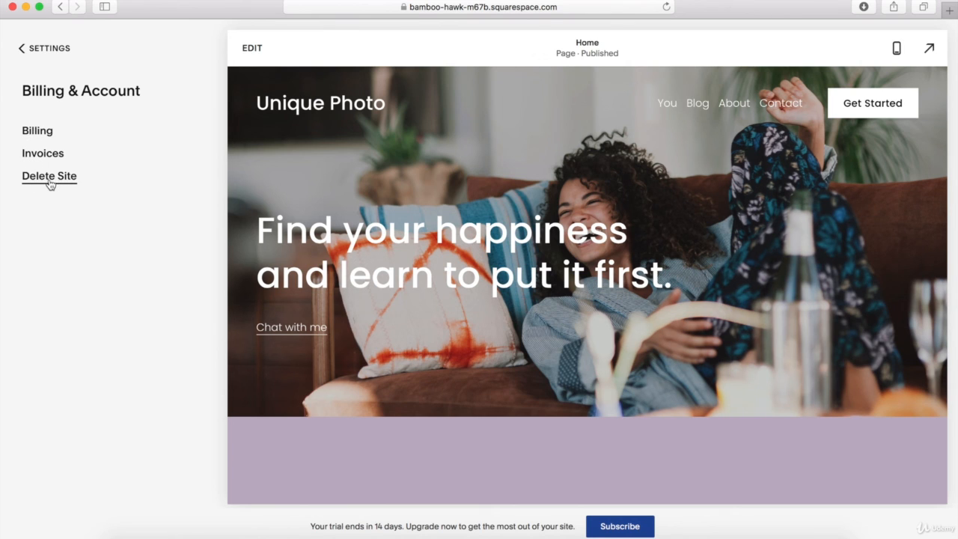
{"action": "left_click", "coordinate": [43, 49]}
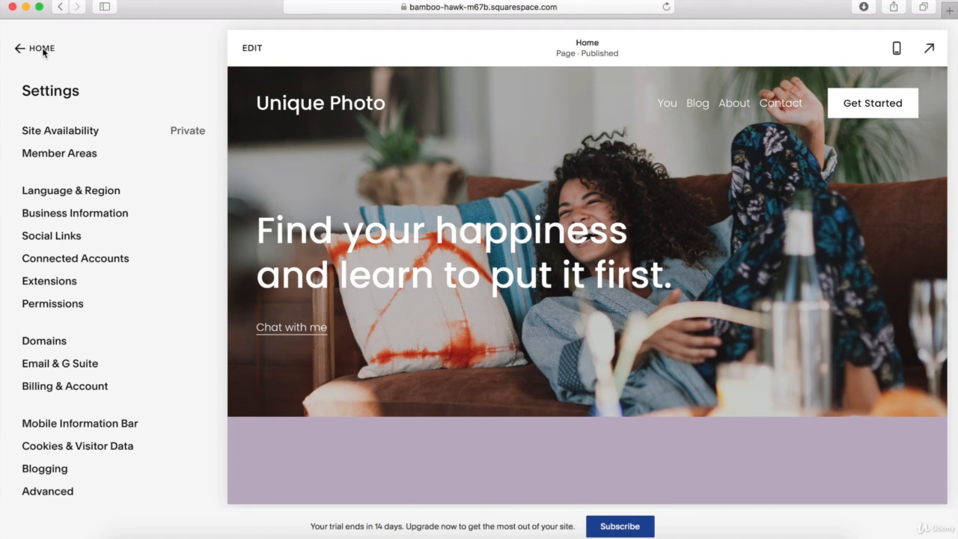
- Try enabling the light Mobile Information Bar, disable it again, and return to the Settings list
{"action": "left_click", "coordinate": [101, 432]}
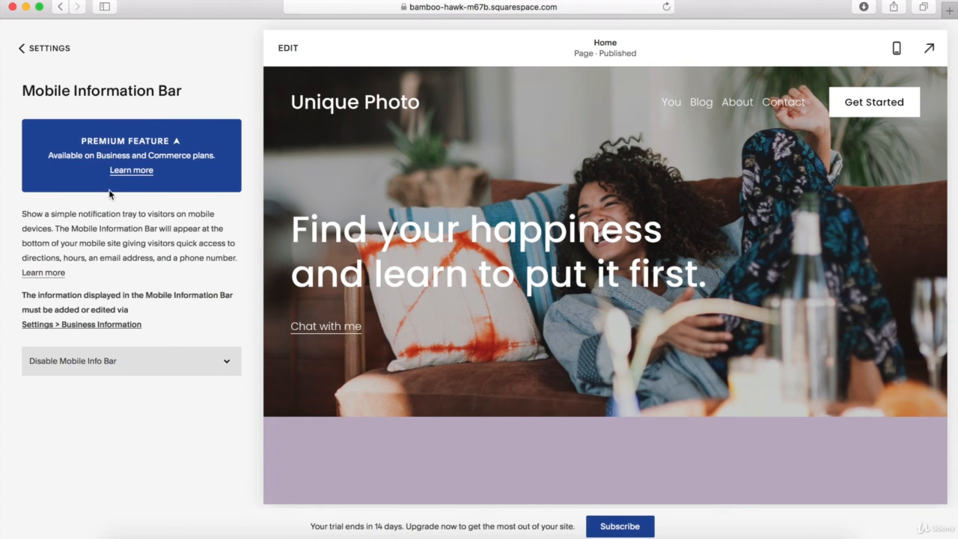
{"action": "left_click", "coordinate": [143, 364]}
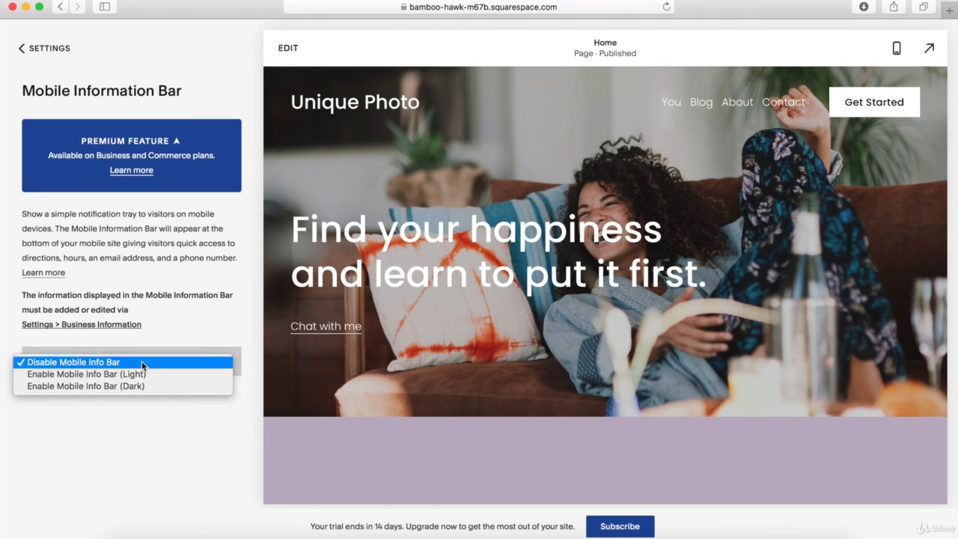
{"action": "left_click", "coordinate": [141, 374]}
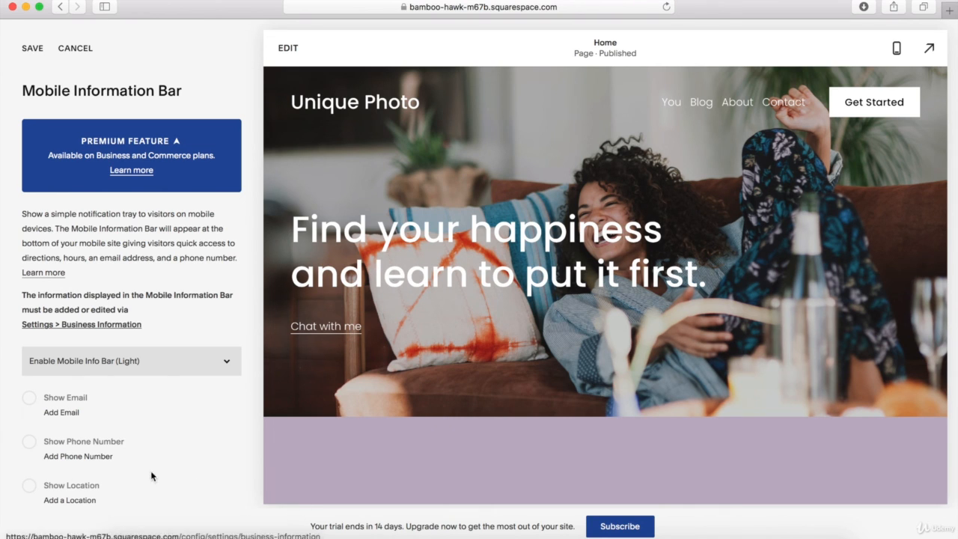
{"action": "left_click", "coordinate": [95, 365]}
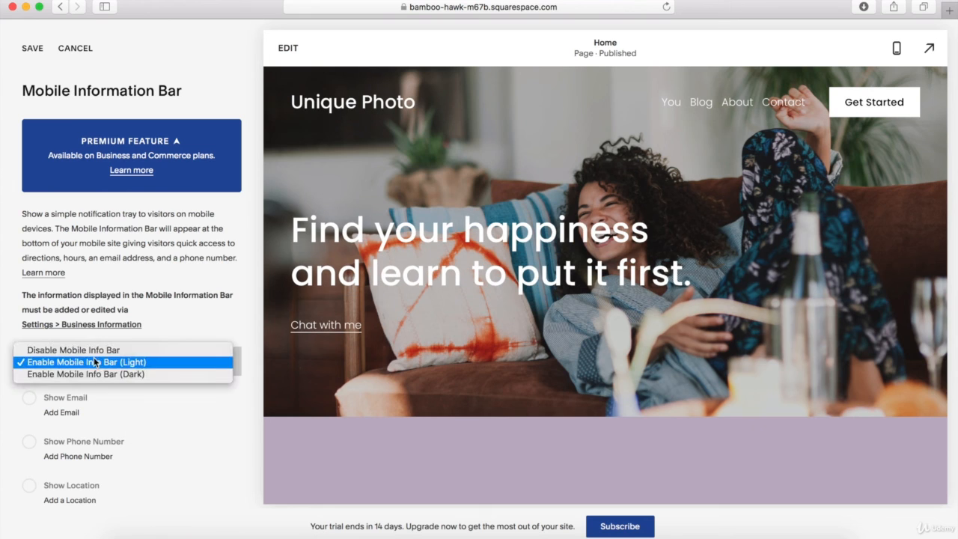
{"action": "left_click", "coordinate": [86, 348]}
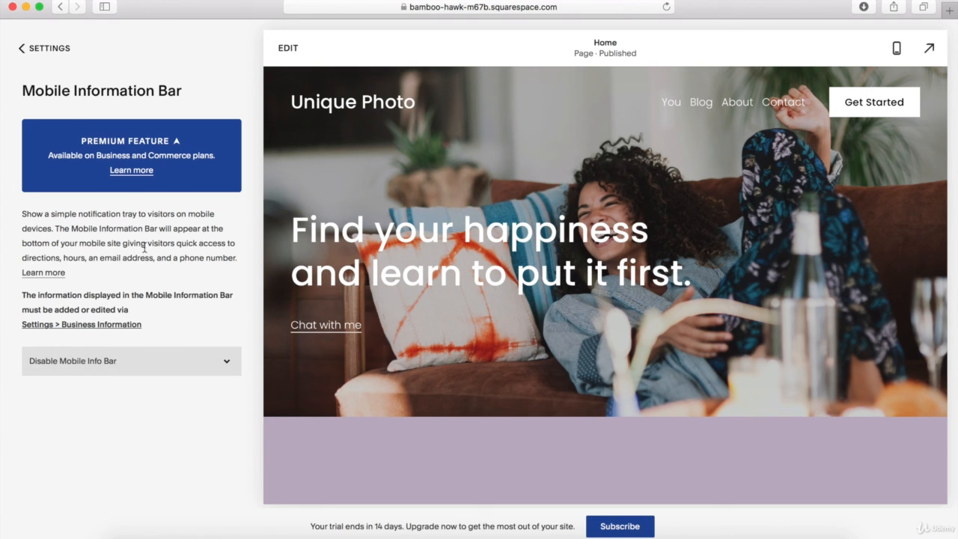
{"action": "left_click", "coordinate": [50, 49]}
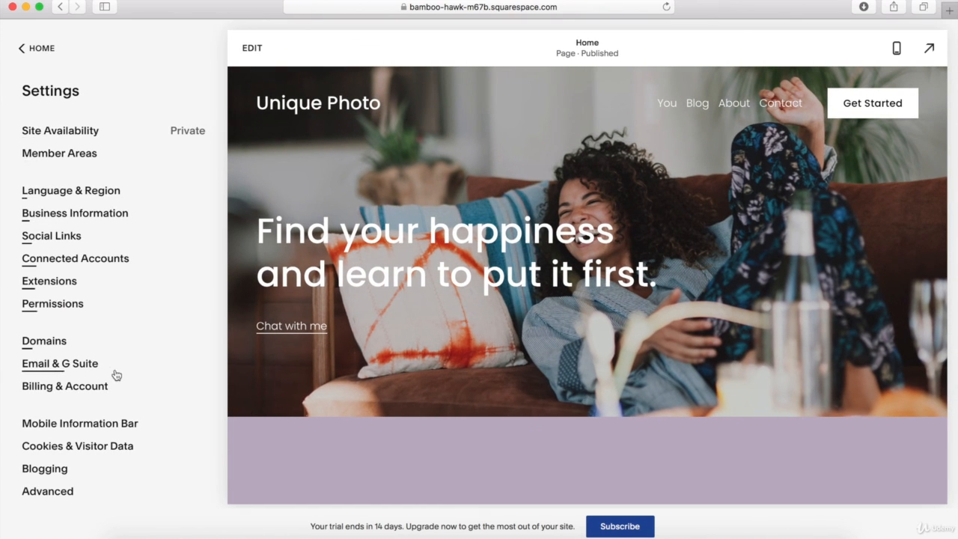
- Look over the Cookies & Visitor Data settings and the Blogging settings down to Accelerated Mobile Pages
{"action": "left_click", "coordinate": [107, 450]}
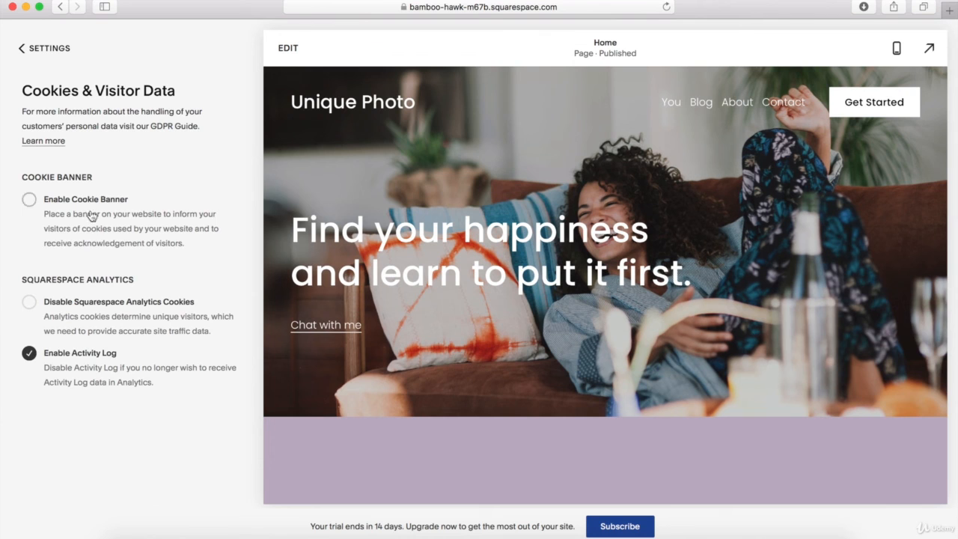
{"action": "left_click", "coordinate": [36, 47]}
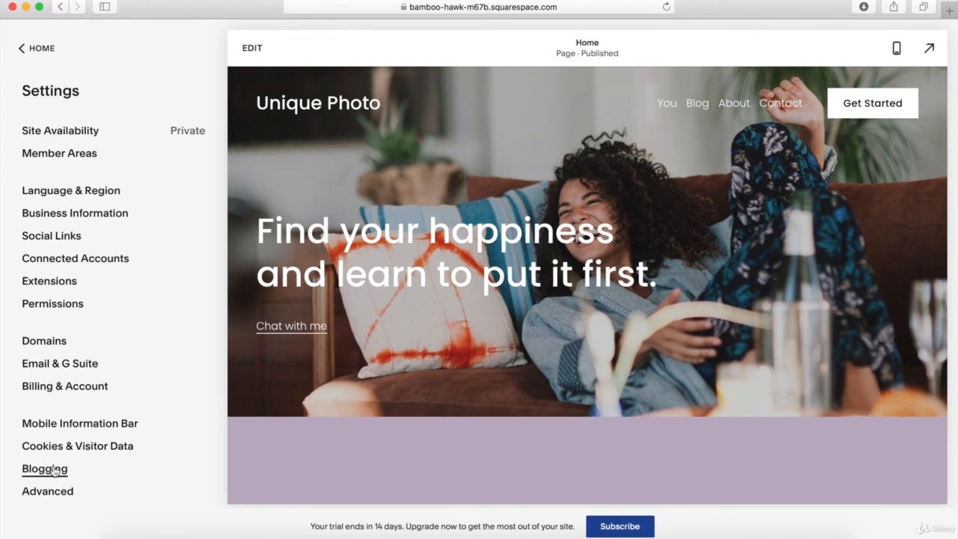
{"action": "left_click", "coordinate": [44, 468]}
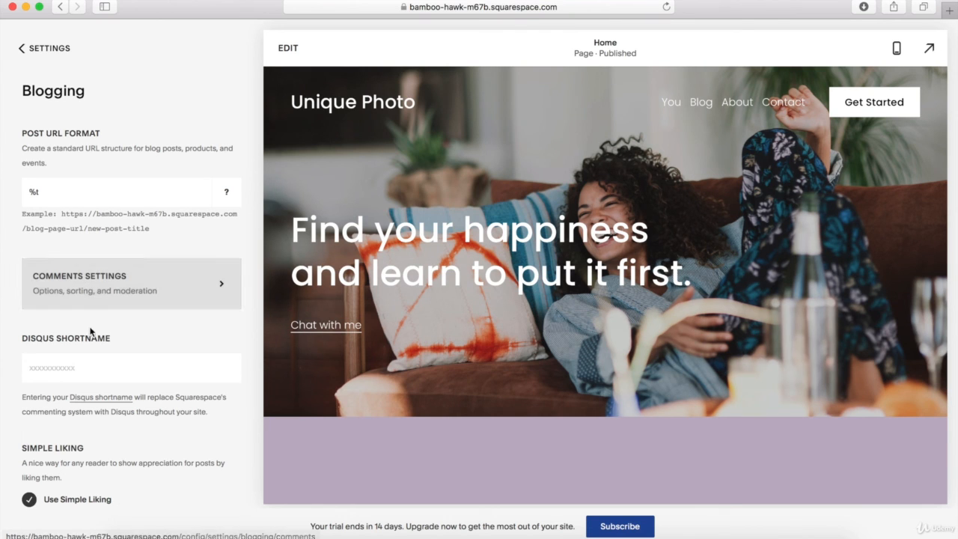
{"action": "scroll", "coordinate": [90, 333], "scroll_direction": "down", "scroll_amount": 3}
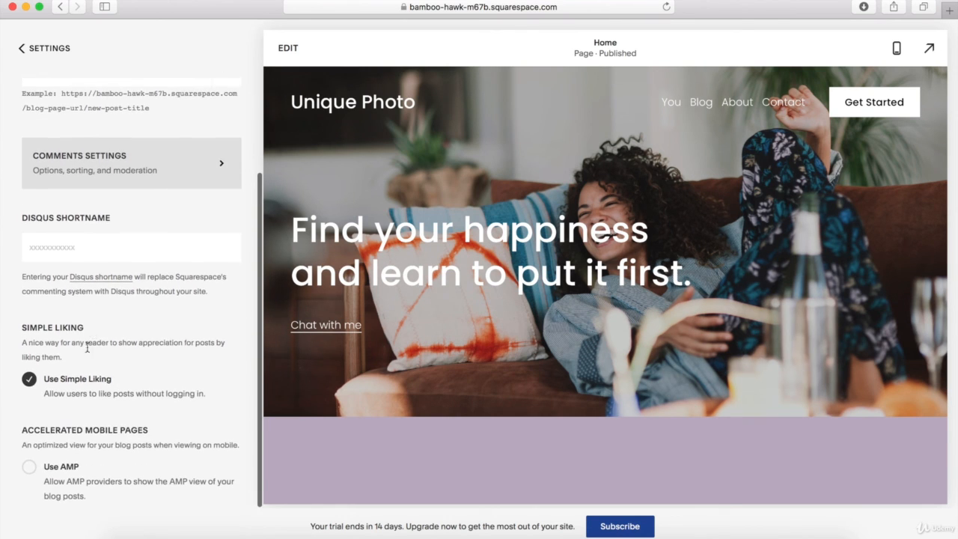
- Leave the Blogging settings and look over the External API Keys and URL Mappings pages in the Advanced settings
{"action": "scroll", "coordinate": [88, 438], "scroll_direction": "up", "scroll_amount": 3}
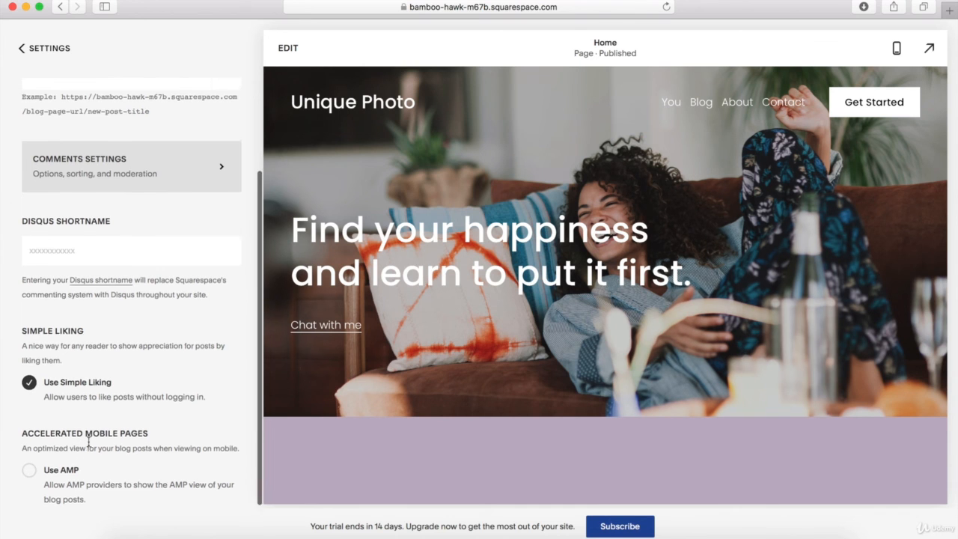
{"action": "left_click", "coordinate": [36, 50]}
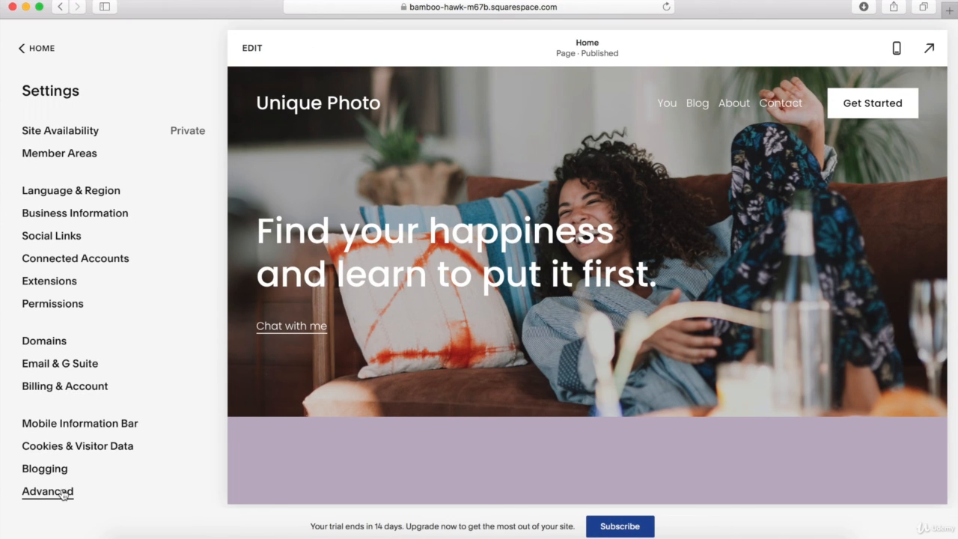
{"action": "left_click", "coordinate": [62, 492]}
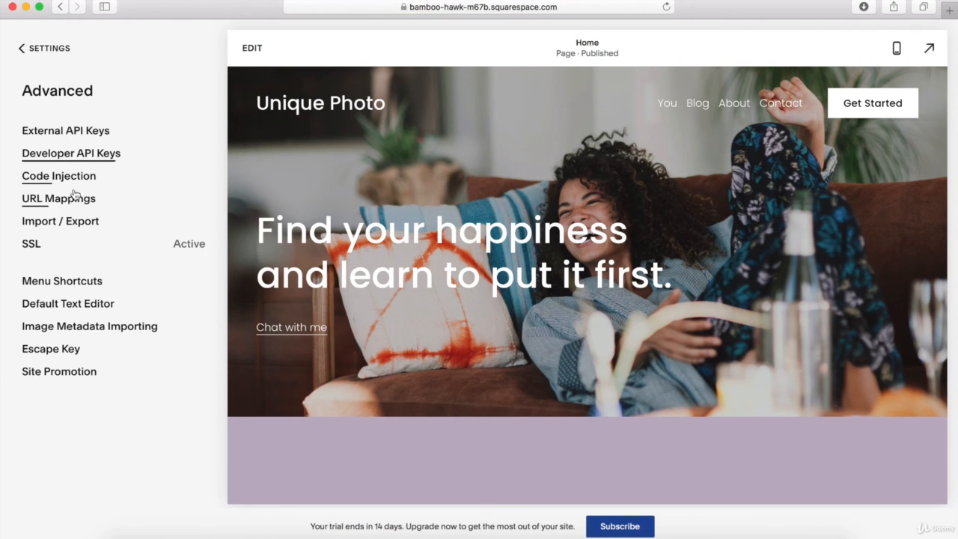
{"action": "left_click", "coordinate": [74, 133]}
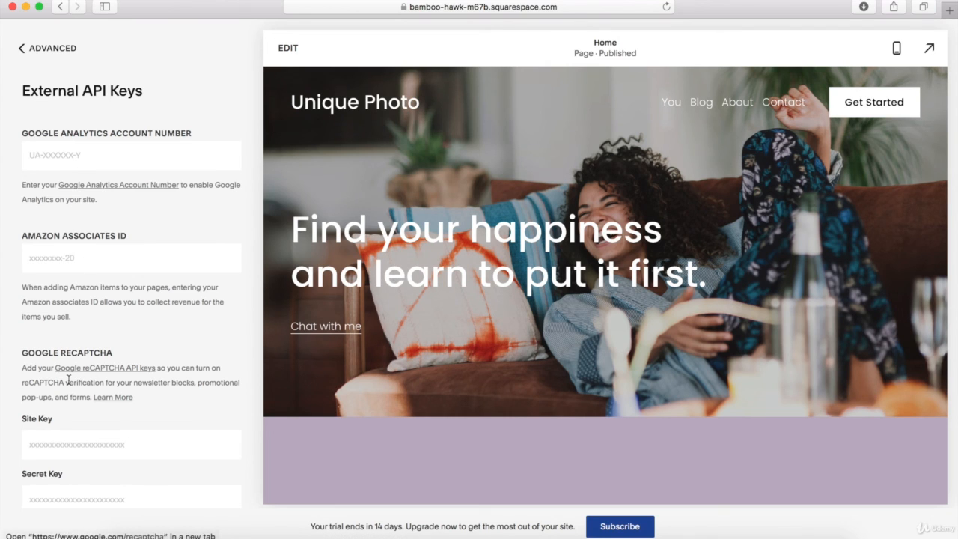
{"action": "left_click", "coordinate": [51, 57]}
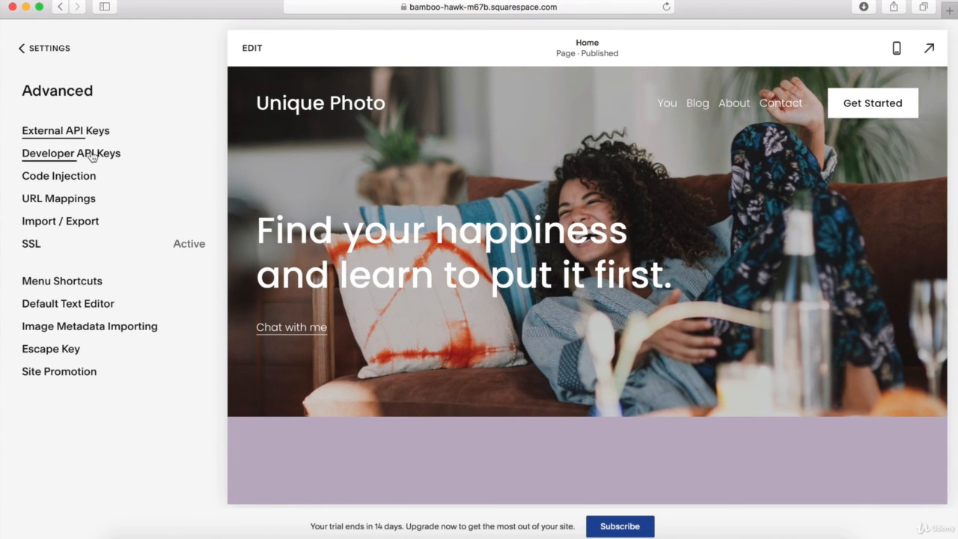
{"action": "left_click", "coordinate": [80, 200]}
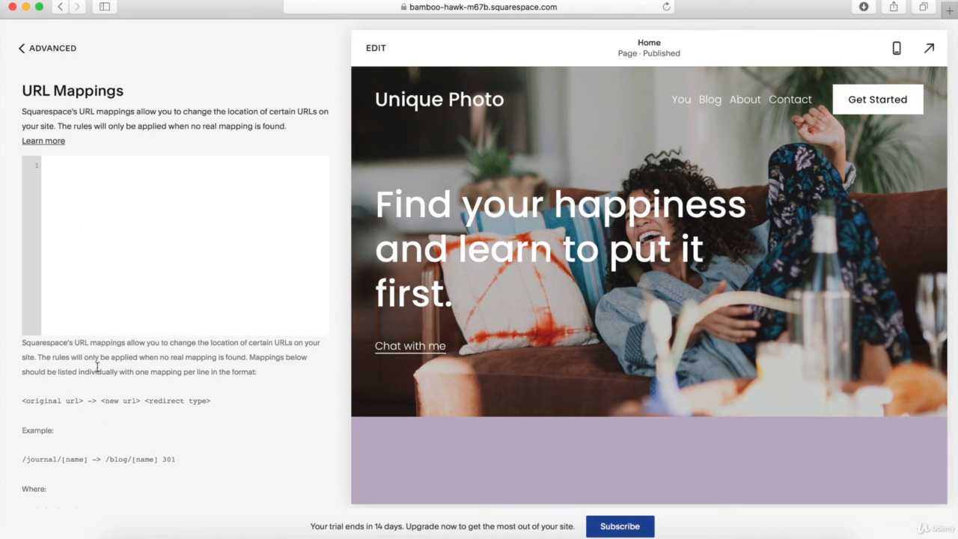
{"action": "left_click", "coordinate": [40, 50]}
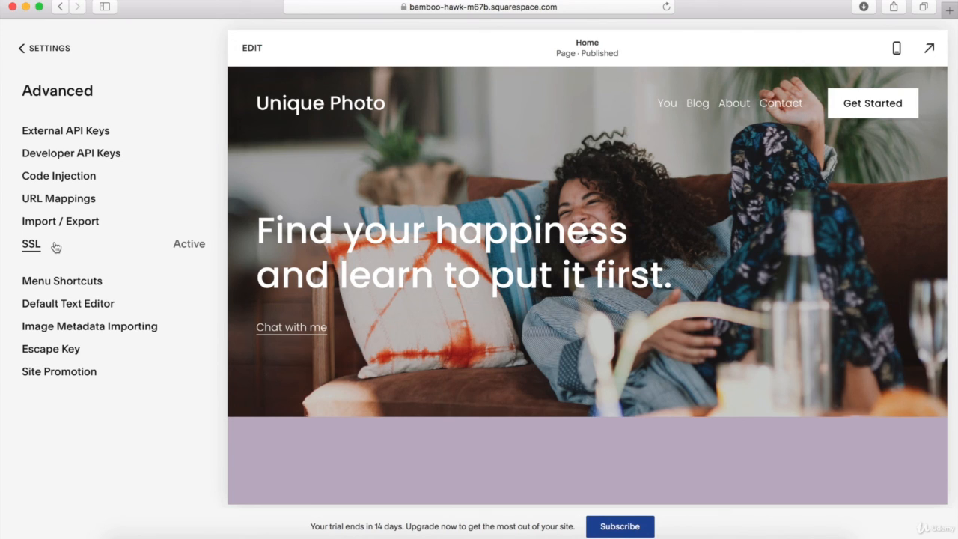
- View the Menu Shortcuts and Site Promotion pages in the Advanced settings, and return to the Settings list
{"action": "left_click", "coordinate": [68, 283]}
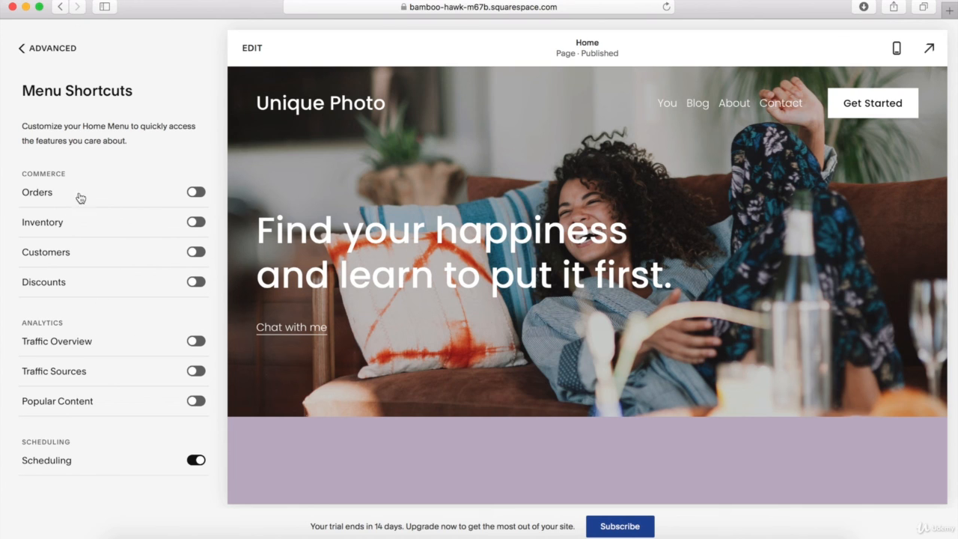
{"action": "left_click", "coordinate": [46, 51]}
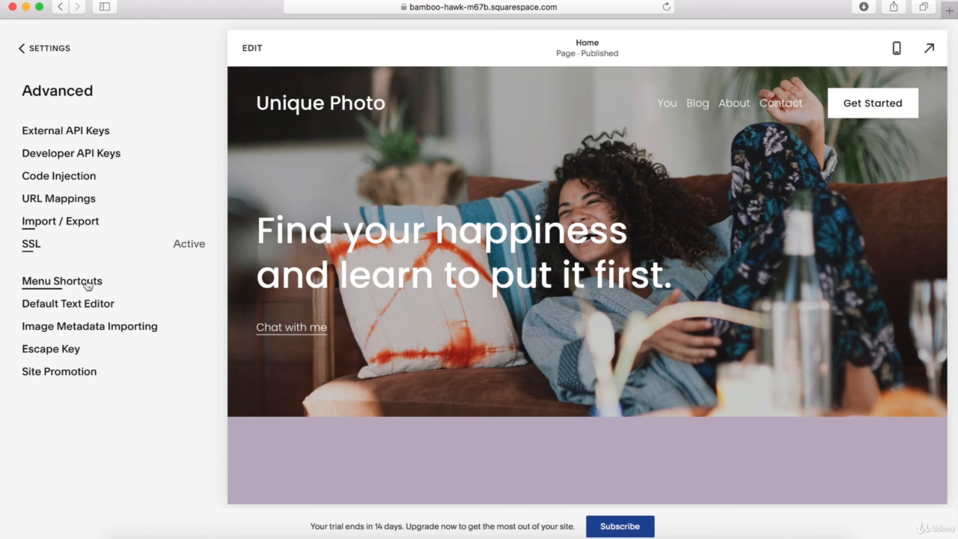
{"action": "left_click", "coordinate": [68, 376]}
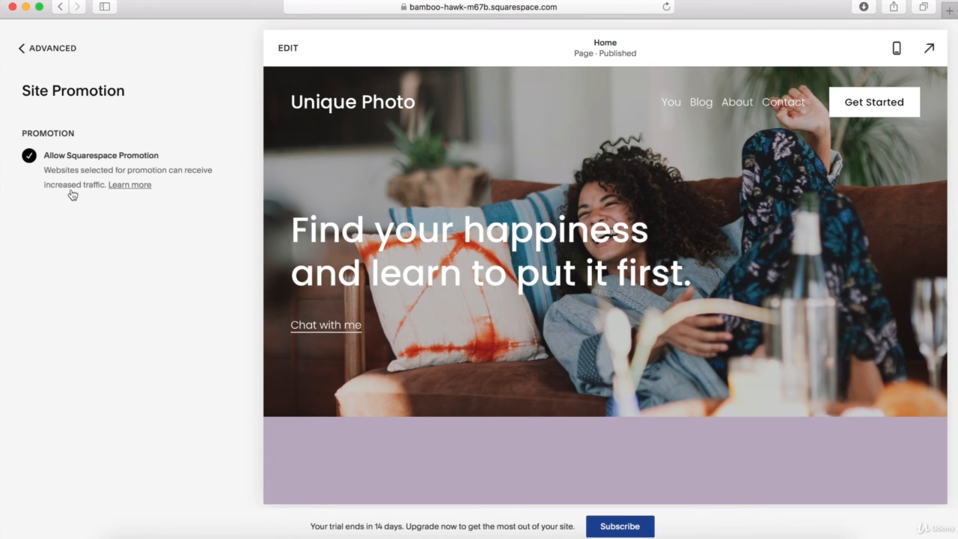
{"action": "left_click", "coordinate": [48, 50]}
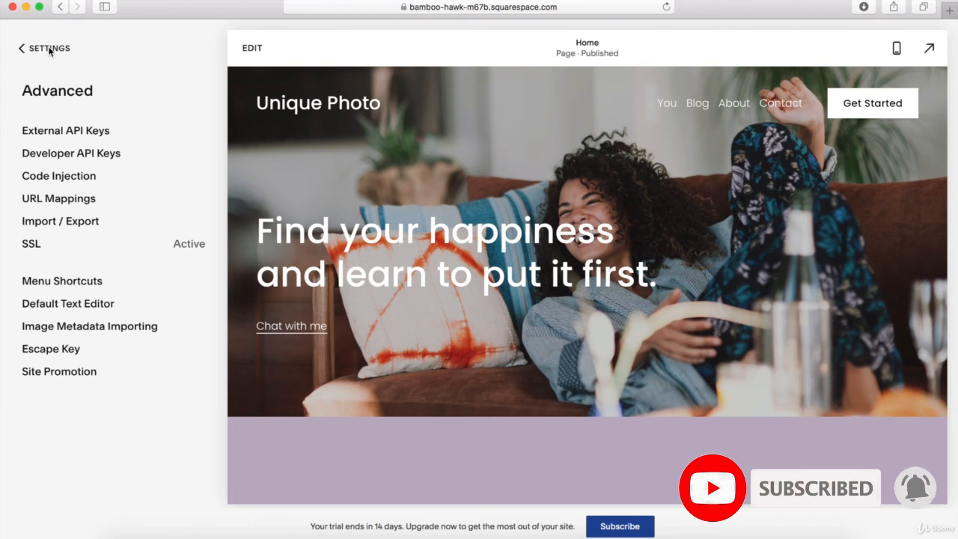
{"action": "left_click", "coordinate": [48, 50]}
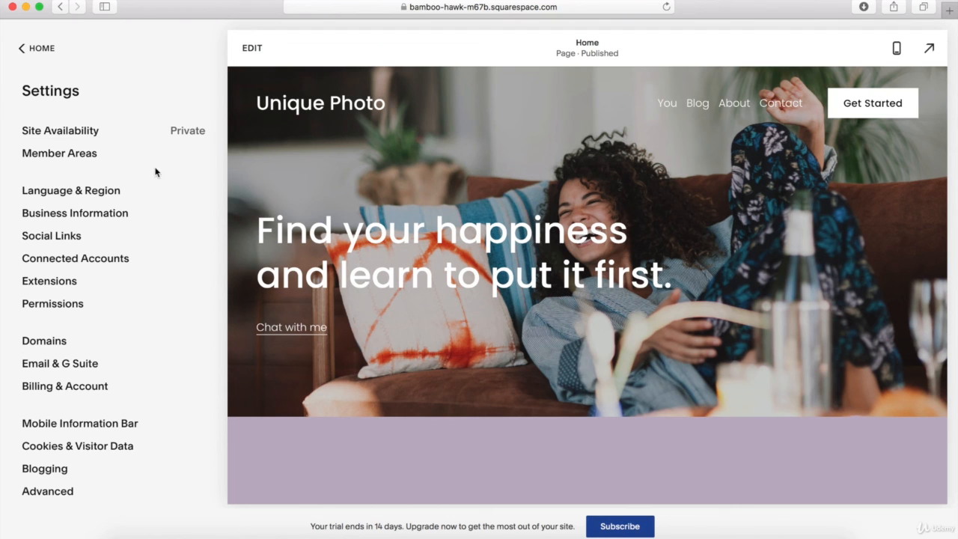
- Look over the Domains settings and the recommended new domains with their yearly prices, and return to the Settings list
{"action": "left_click", "coordinate": [62, 342]}
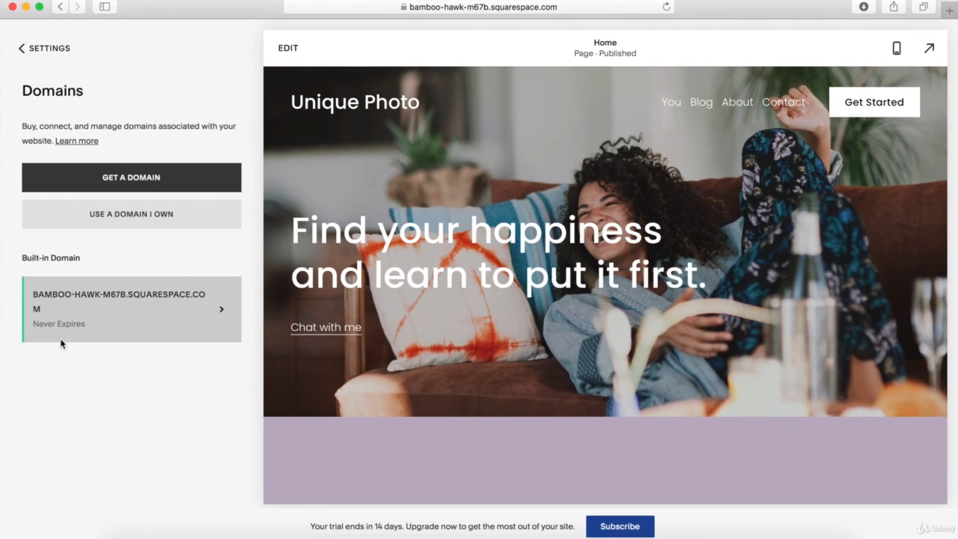
{"action": "left_click", "coordinate": [161, 187]}
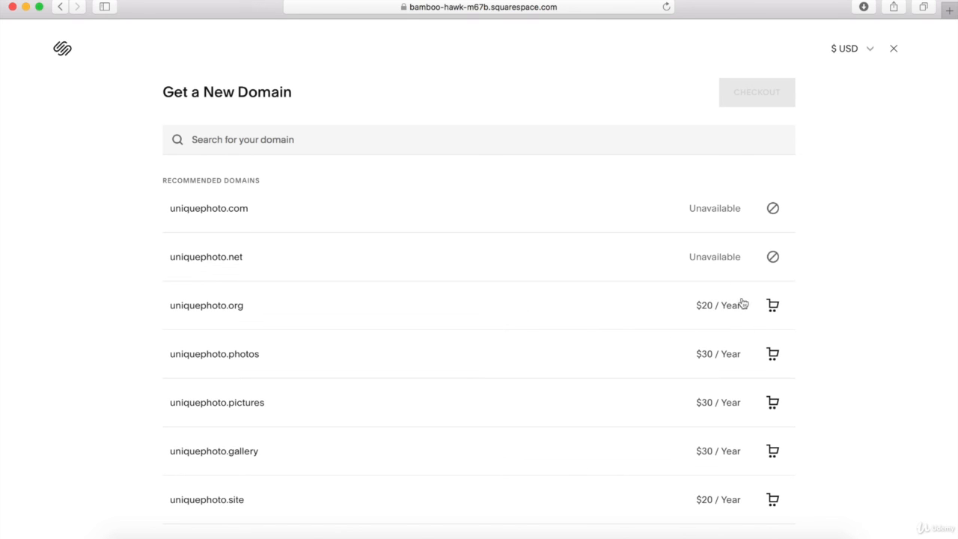
{"action": "left_click", "coordinate": [893, 50]}
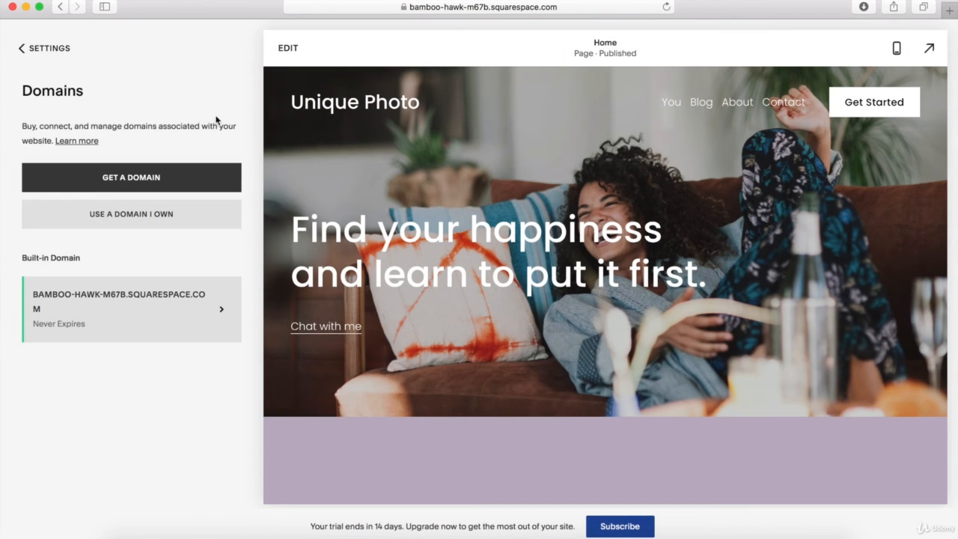
{"action": "left_click", "coordinate": [43, 54]}
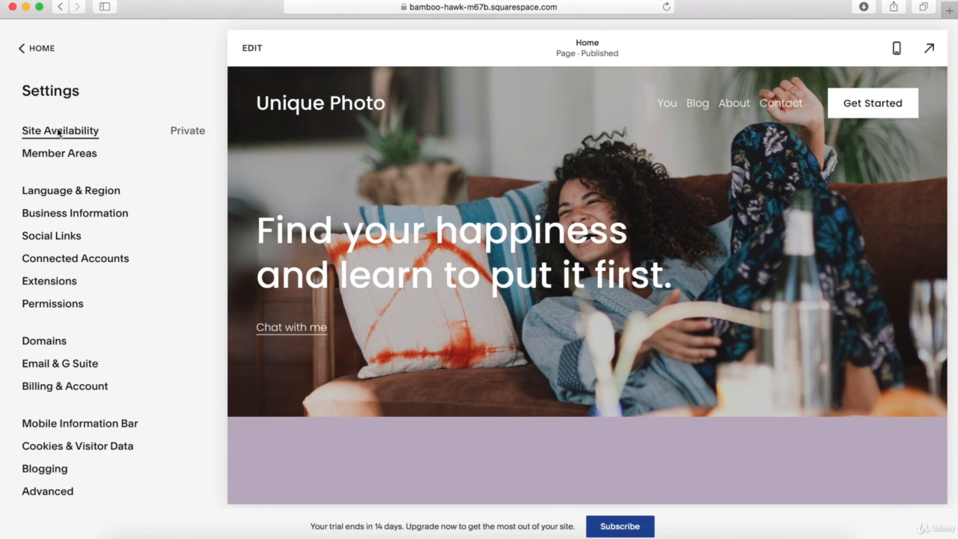
- Examine the Site Availability options, including the requirement for making the site public, and open the upgrade plans
{"action": "left_click", "coordinate": [60, 131]}
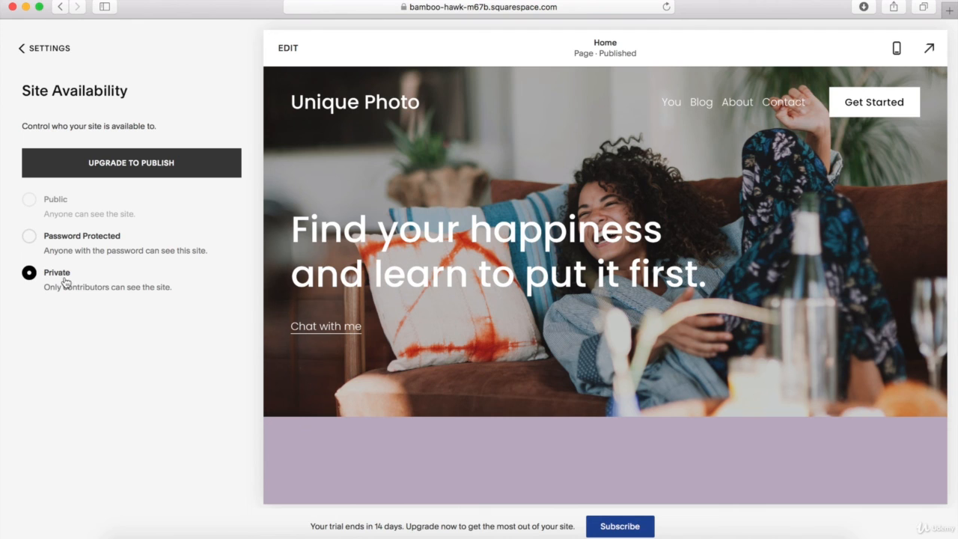
{"action": "mouse_move", "coordinate": [40, 216]}
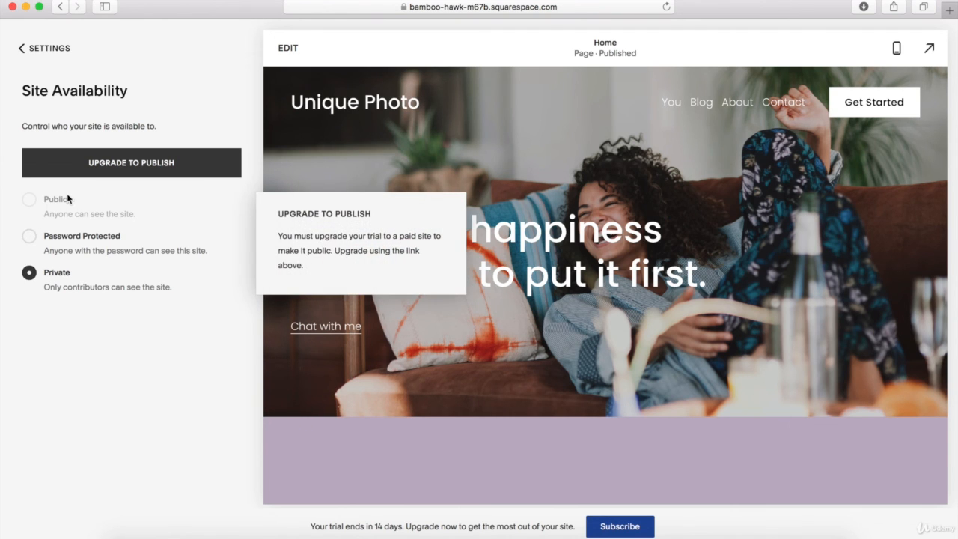
{"action": "left_click", "coordinate": [127, 163]}
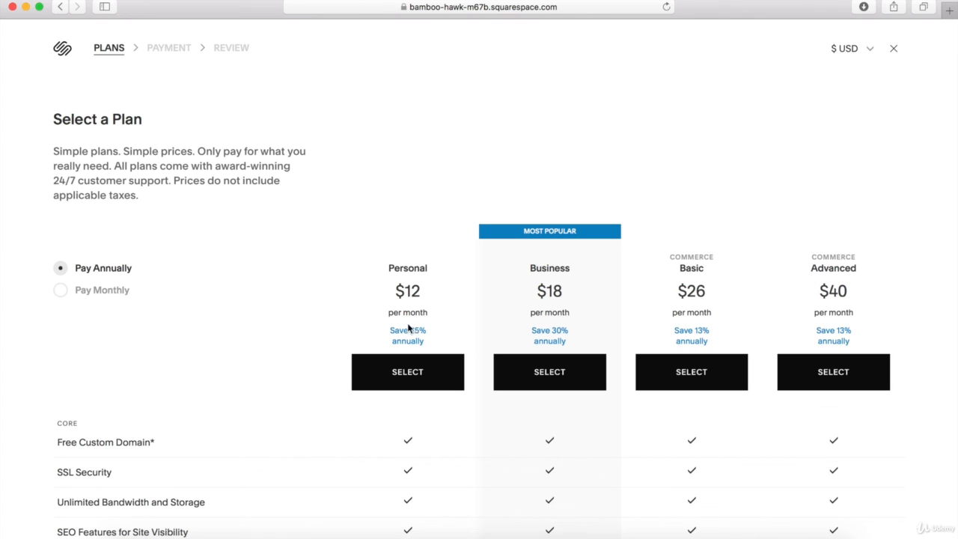
- Compare the core and commerce features of the Personal, Business, Basic and Advanced plans
{"action": "scroll", "coordinate": [310, 407], "scroll_direction": "down", "scroll_amount": 10}
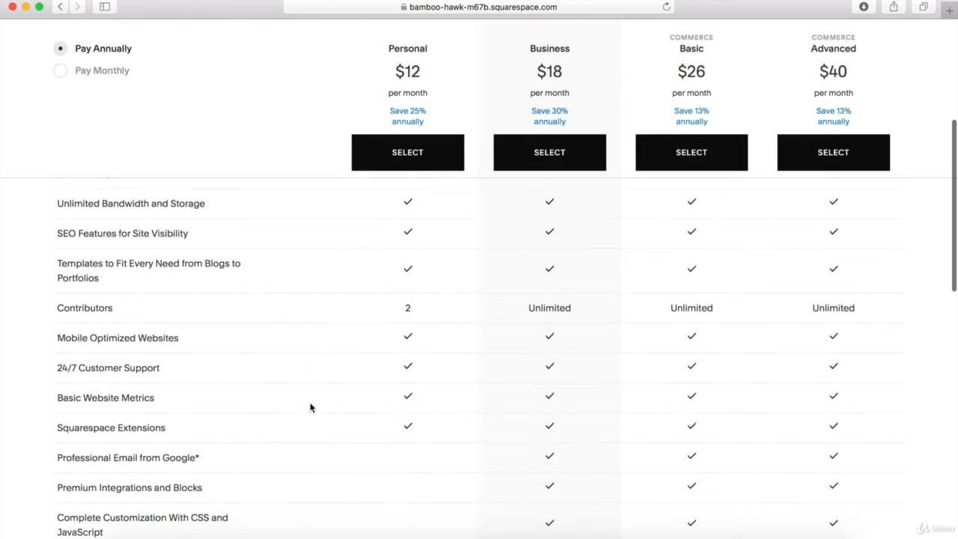
{"action": "scroll", "coordinate": [310, 407], "scroll_direction": "up", "scroll_amount": 10}
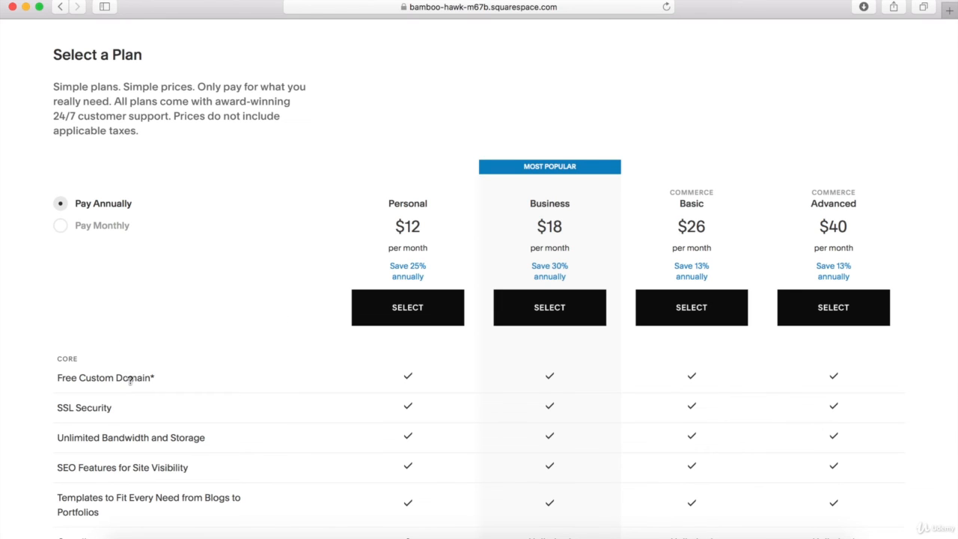
{"action": "mouse_move", "coordinate": [130, 380]}
{"action": "scroll", "coordinate": [192, 423], "scroll_direction": "down", "scroll_amount": 10}
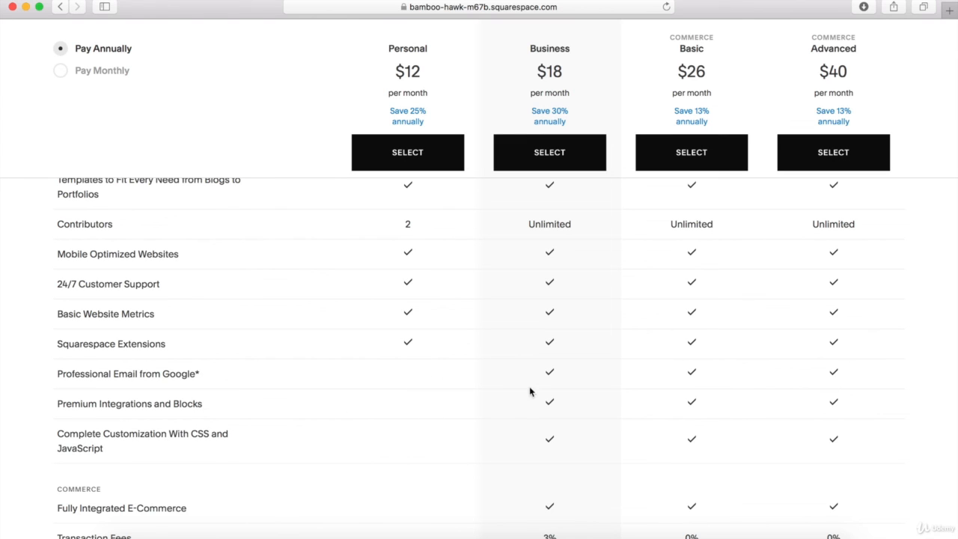
{"action": "scroll", "coordinate": [529, 391], "scroll_direction": "down", "scroll_amount": 5}
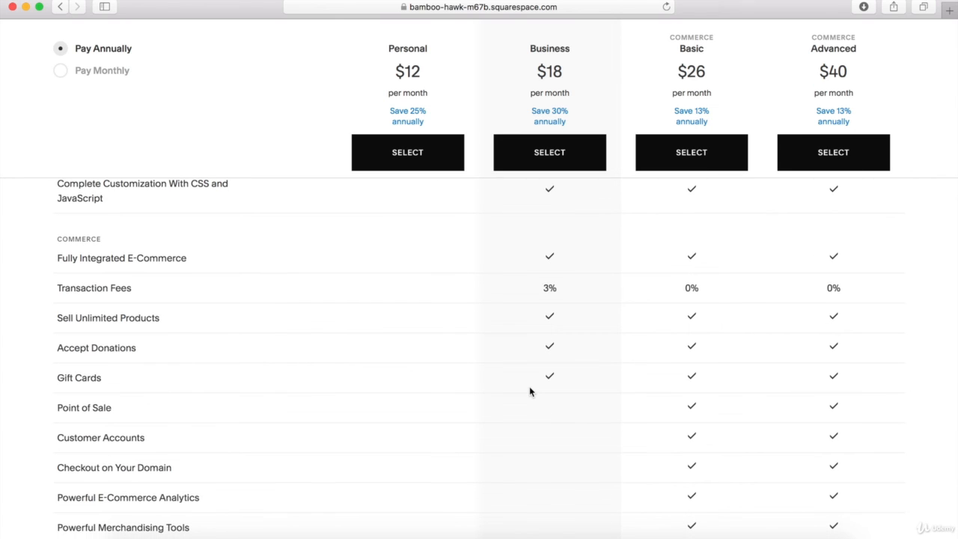
{"action": "scroll", "coordinate": [529, 391], "scroll_direction": "down", "scroll_amount": 4}
- Select the Business plan with annual payment to view its payment page and cost summary, and close the checkout without purchasing
{"action": "scroll", "coordinate": [529, 391], "scroll_direction": "up", "scroll_amount": 10}
{"action": "scroll", "coordinate": [529, 390], "scroll_direction": "up", "scroll_amount": 4}
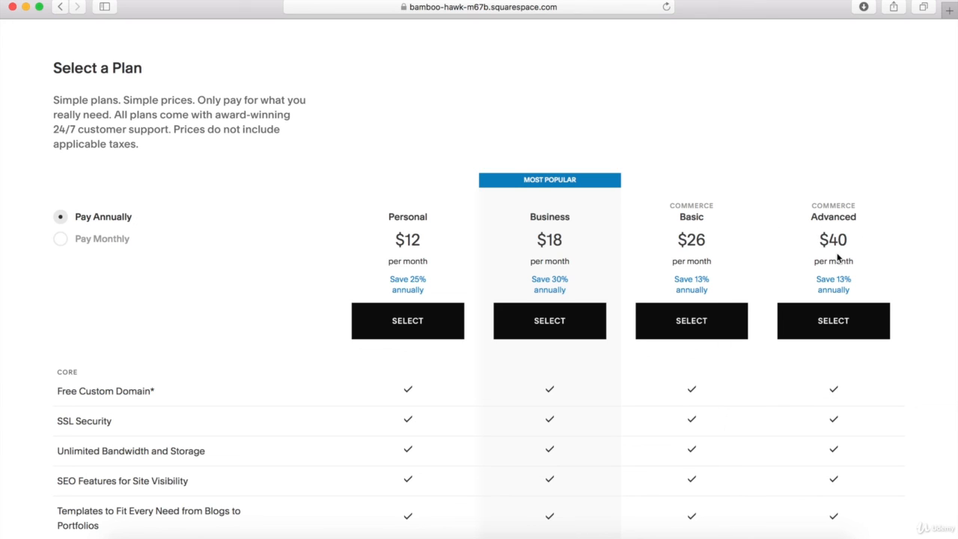
{"action": "left_click", "coordinate": [591, 324]}
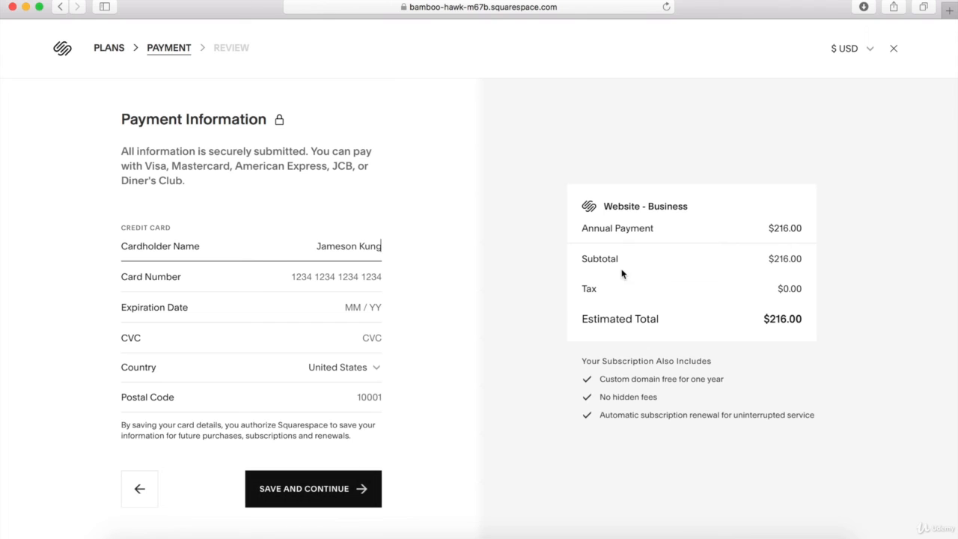
{"action": "left_click", "coordinate": [893, 50]}
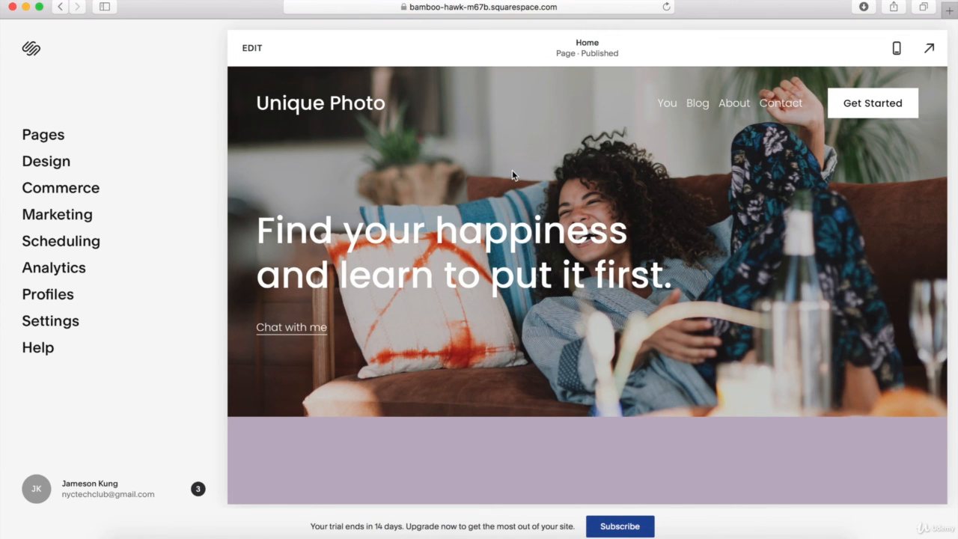